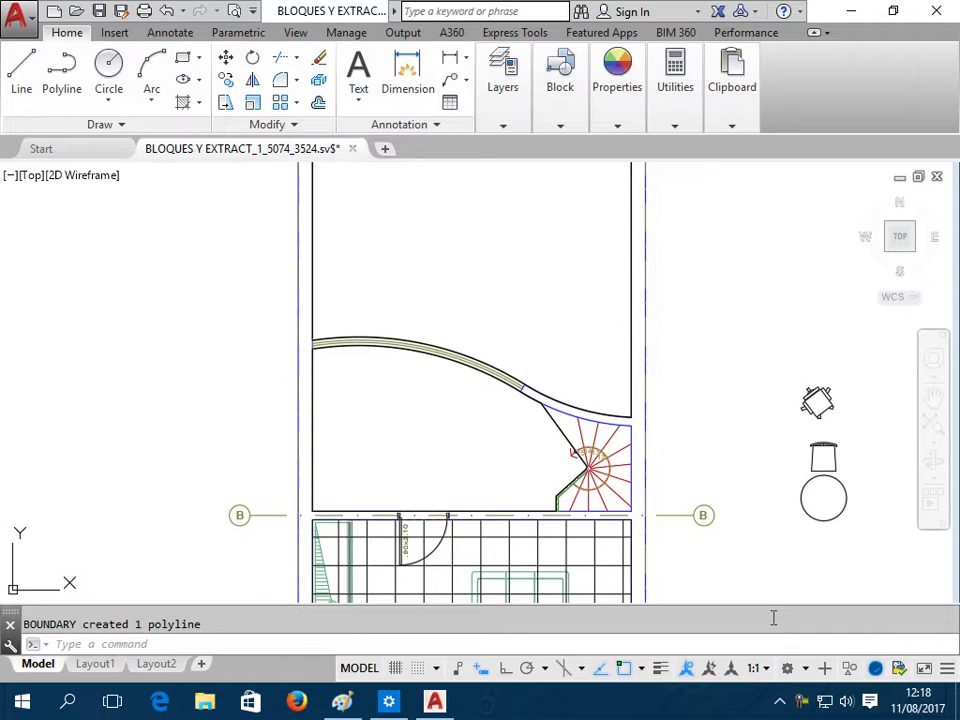
Erase the loose blocks beside the floor plan
scroll(440, 386, down, 4)
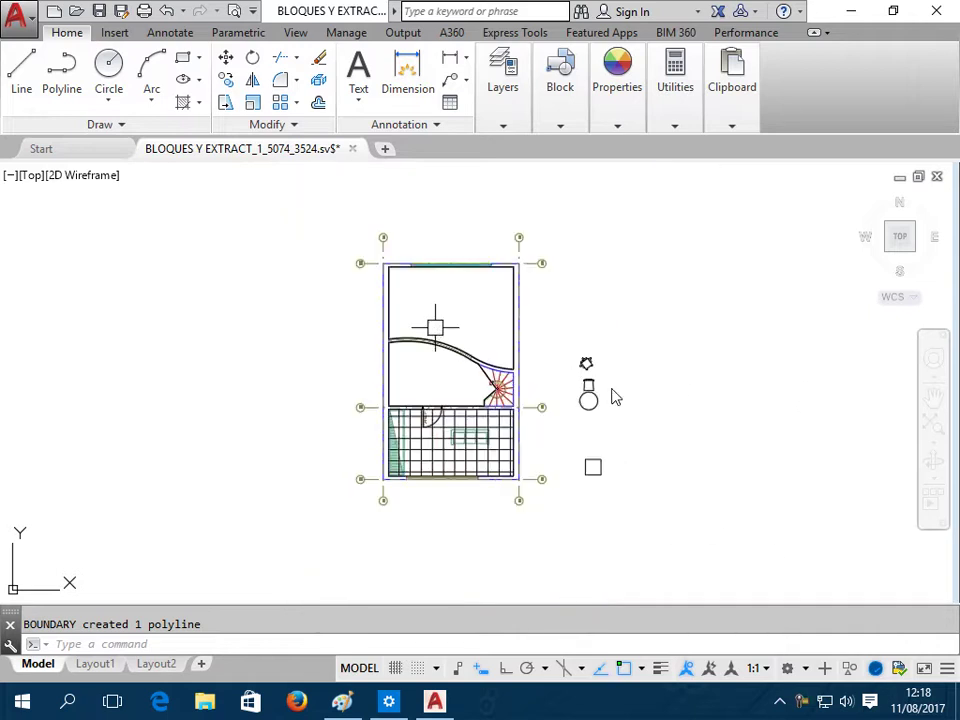
scroll(613, 396, up, 2)
click(643, 561)
click(526, 278)
key(Delete)
Erase the tile grid, remaining blocks and some hatch lines in the lower room
scroll(386, 400, up, 2)
middle_drag(311, 450, 455, 344)
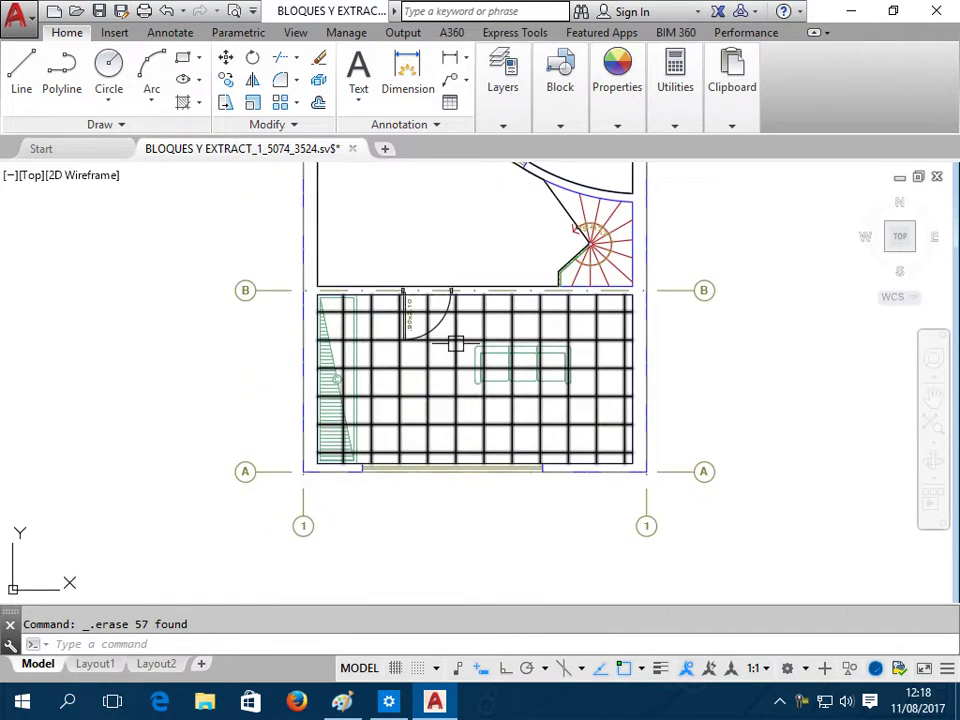
click(497, 411)
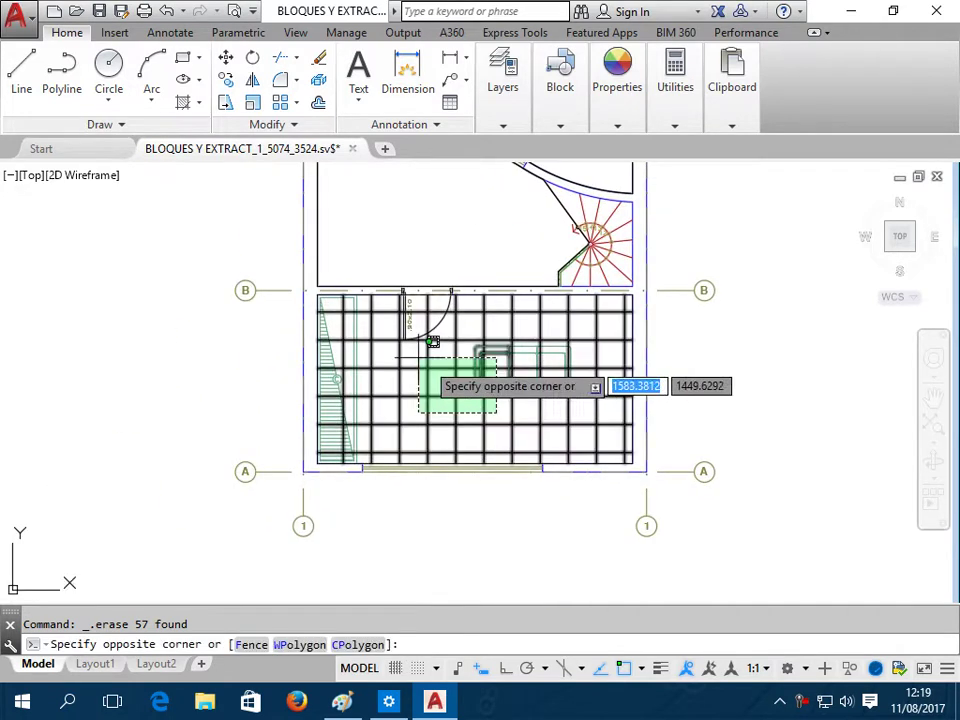
click(352, 327)
key(Delete)
click(606, 441)
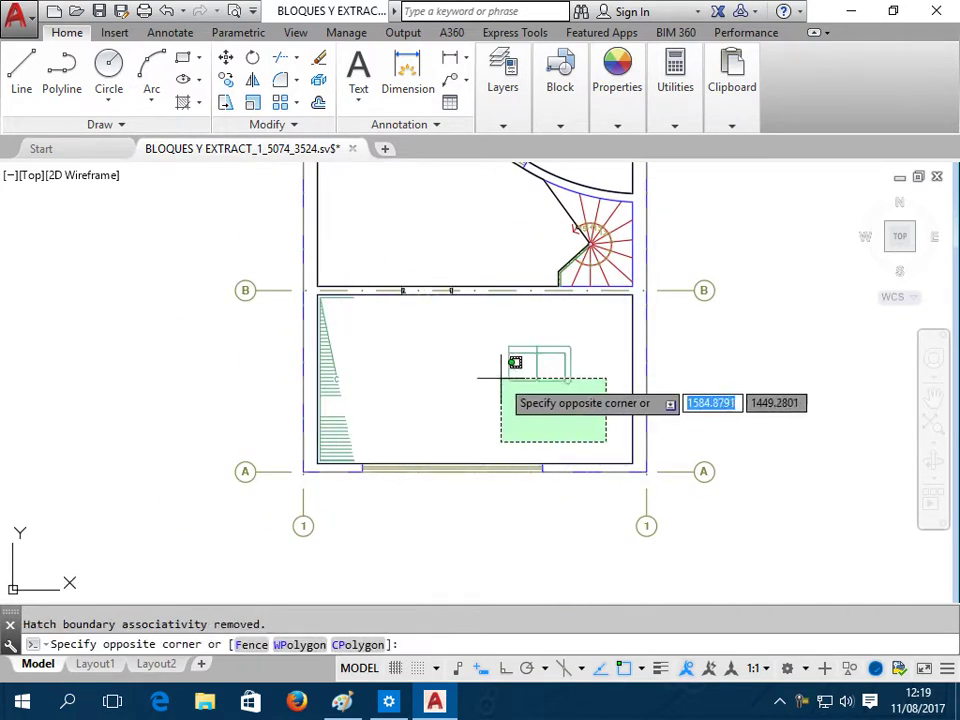
click(501, 378)
click(414, 354)
click(320, 385)
key(Delete)
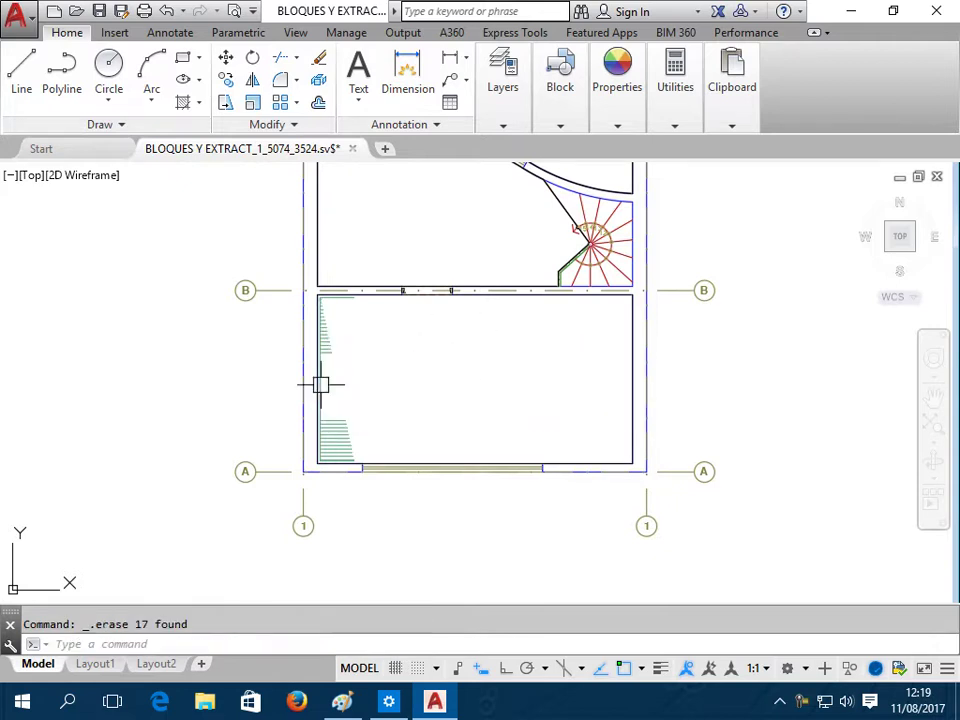
Erase the leftover hatch lines at the room's lower left and near line B
scroll(350, 400, up, 3)
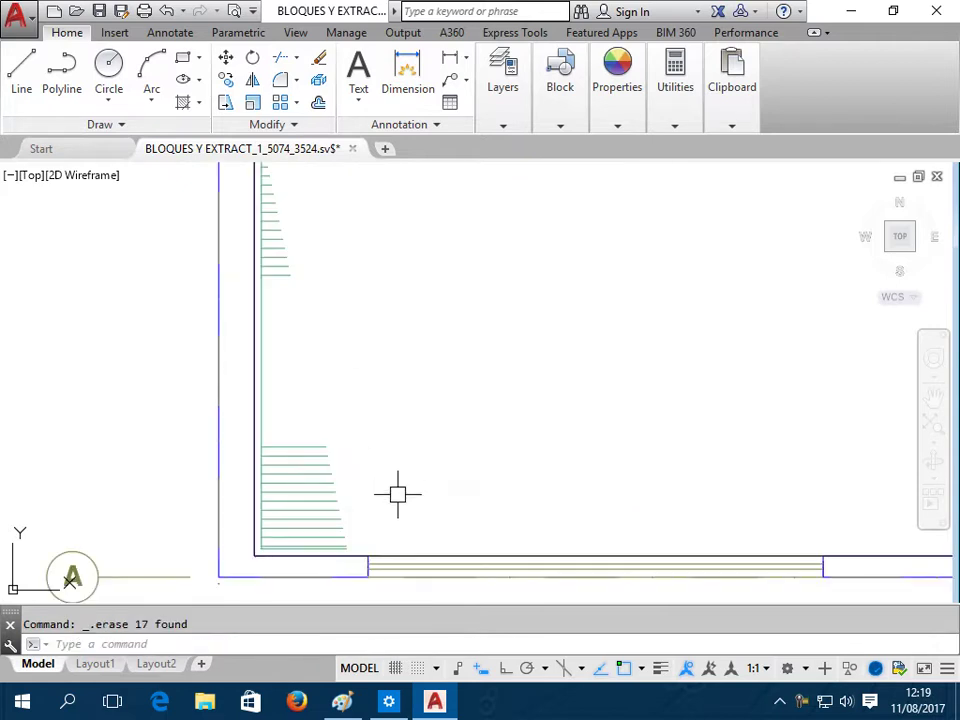
click(385, 547)
click(256, 202)
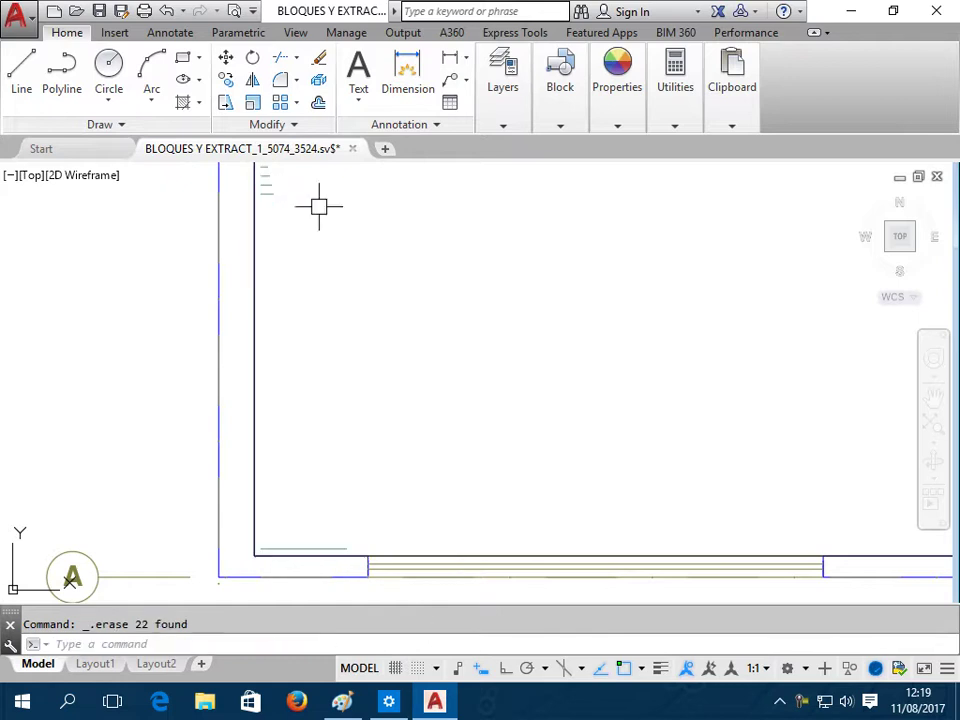
key(Delete)
middle_drag(258, 202, 431, 401)
click(381, 401)
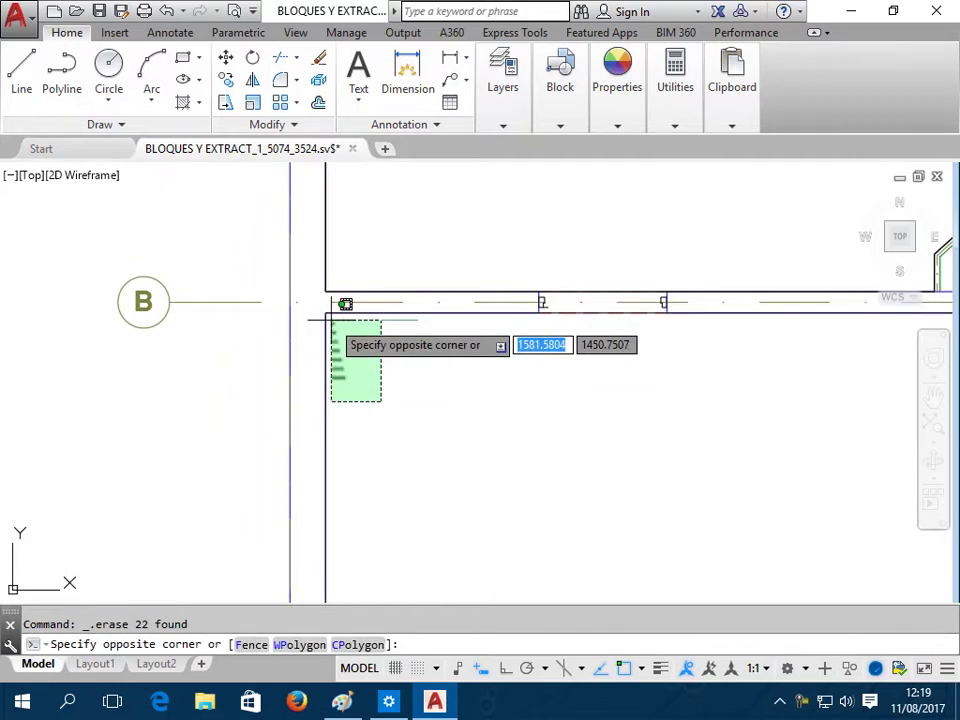
click(331, 320)
key(Delete)
Check the room outlines and curved edge, then zoom out to the whole plan
scroll(520, 390, down, 3)
scroll(590, 310, up, 3)
scroll(606, 373, down, 1)
scroll(591, 401, down, 2)
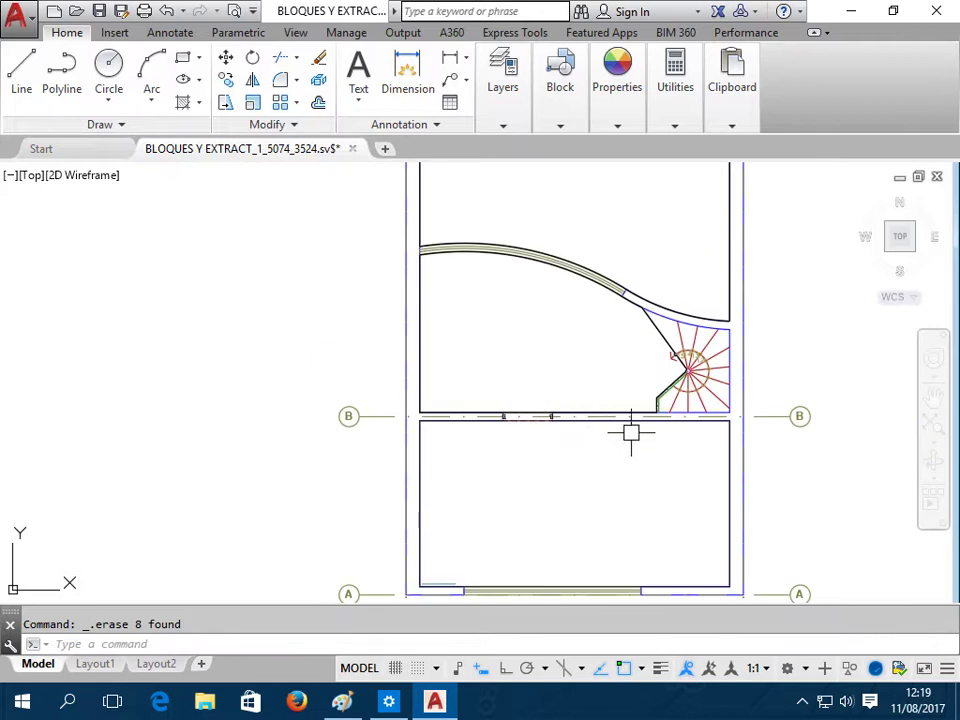
click(629, 421)
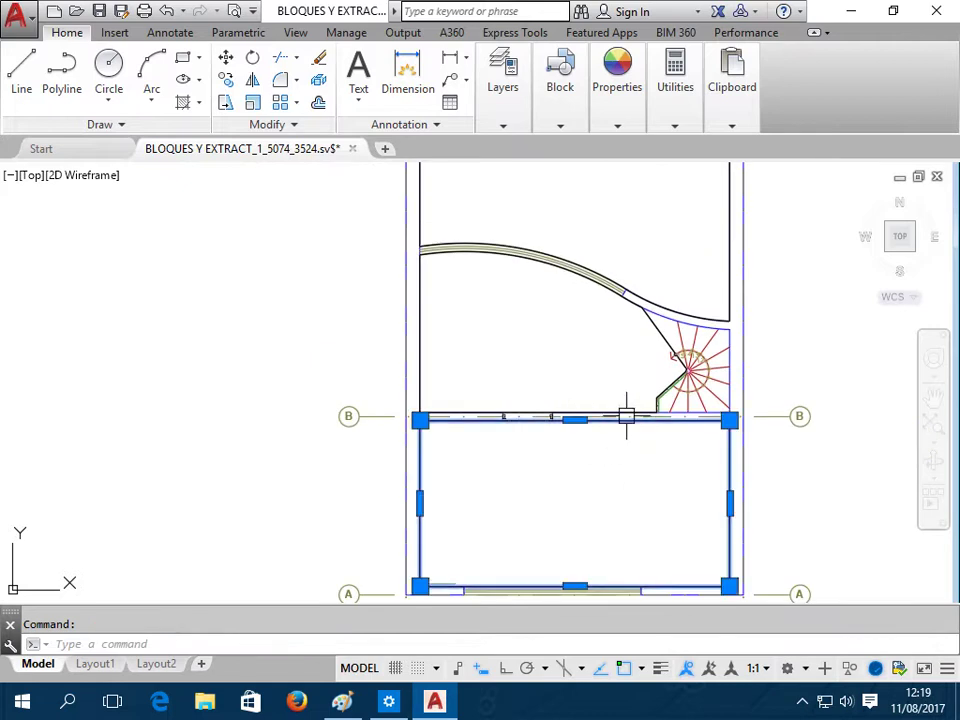
click(605, 296)
click(676, 310)
scroll(660, 275, down, 2)
mouse_move(624, 266)
middle_down()
mouse_move(607, 304)
mouse_move(579, 321)
middle_up()
key(Escape)
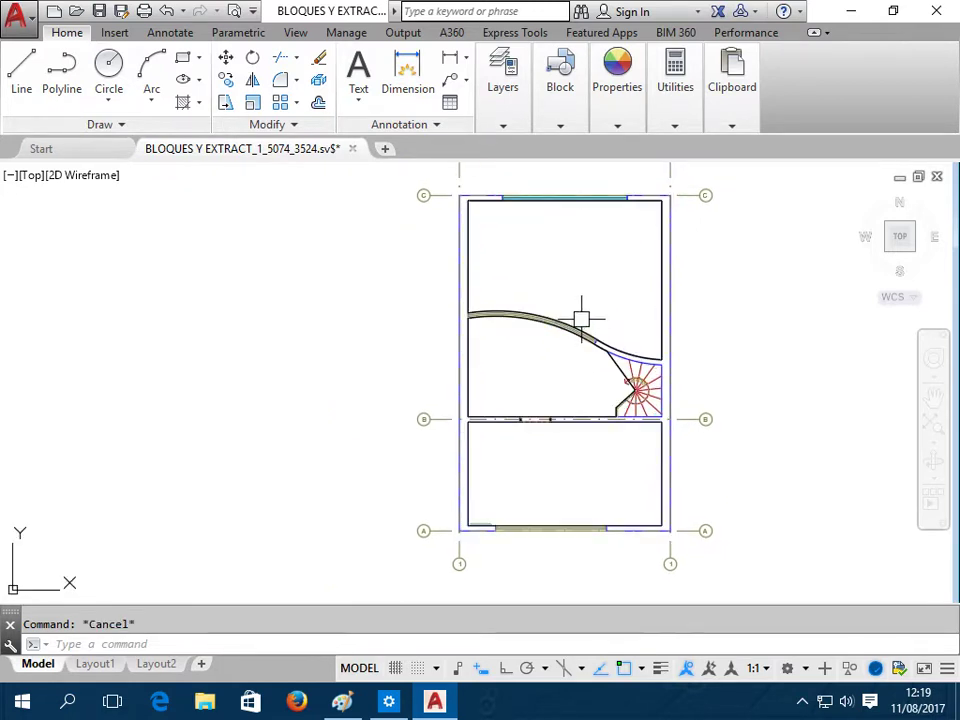
Create a hatch in the room under the curved wall using its outline as boundary
text(h)
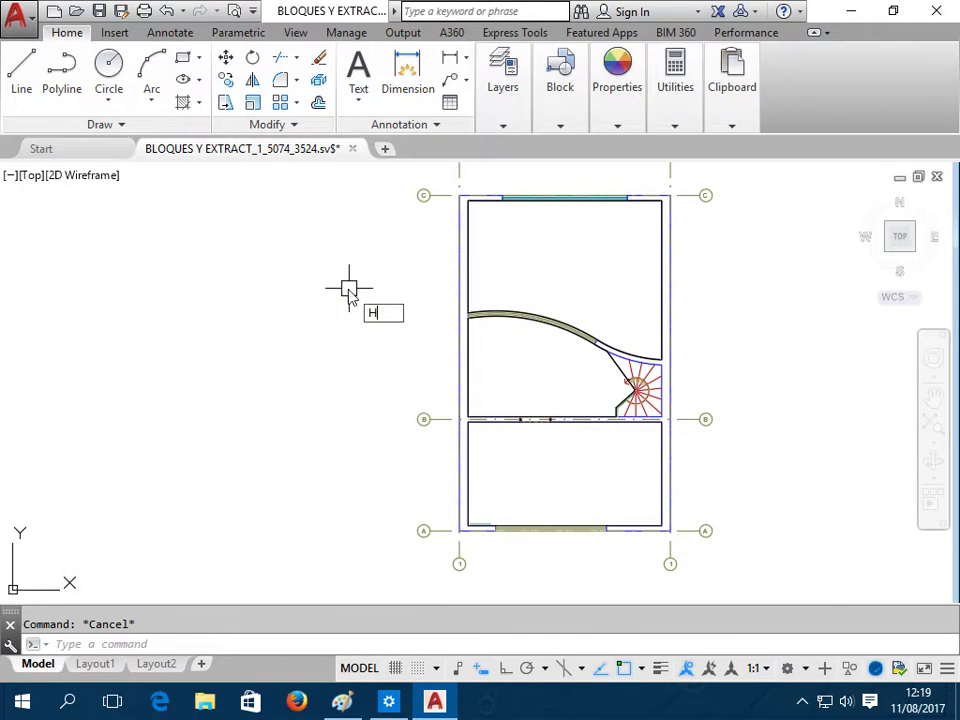
key(Return)
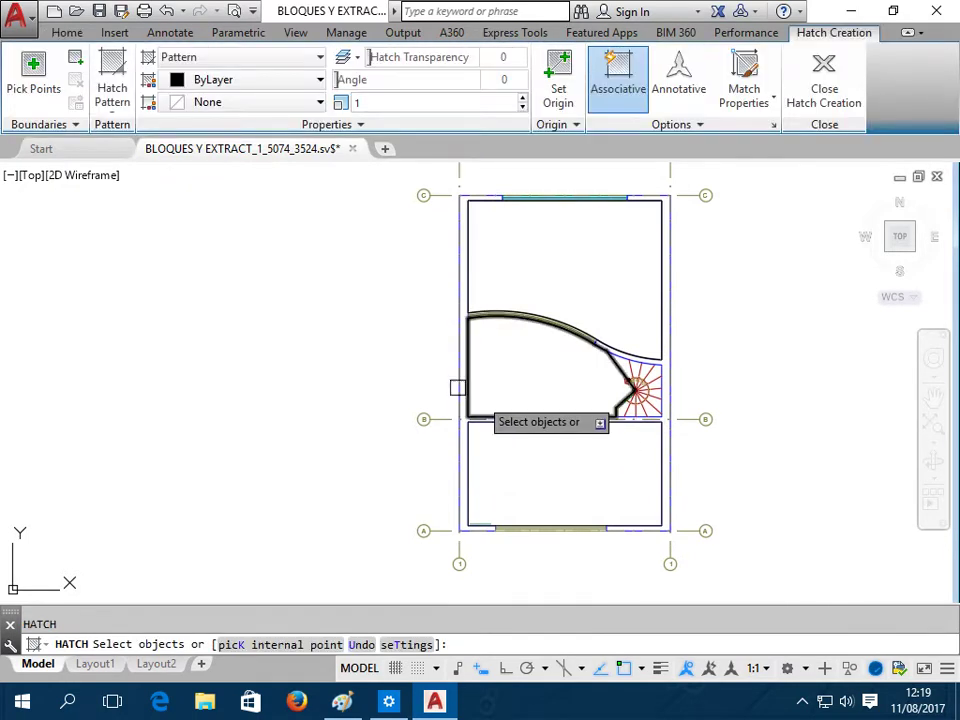
click(76, 58)
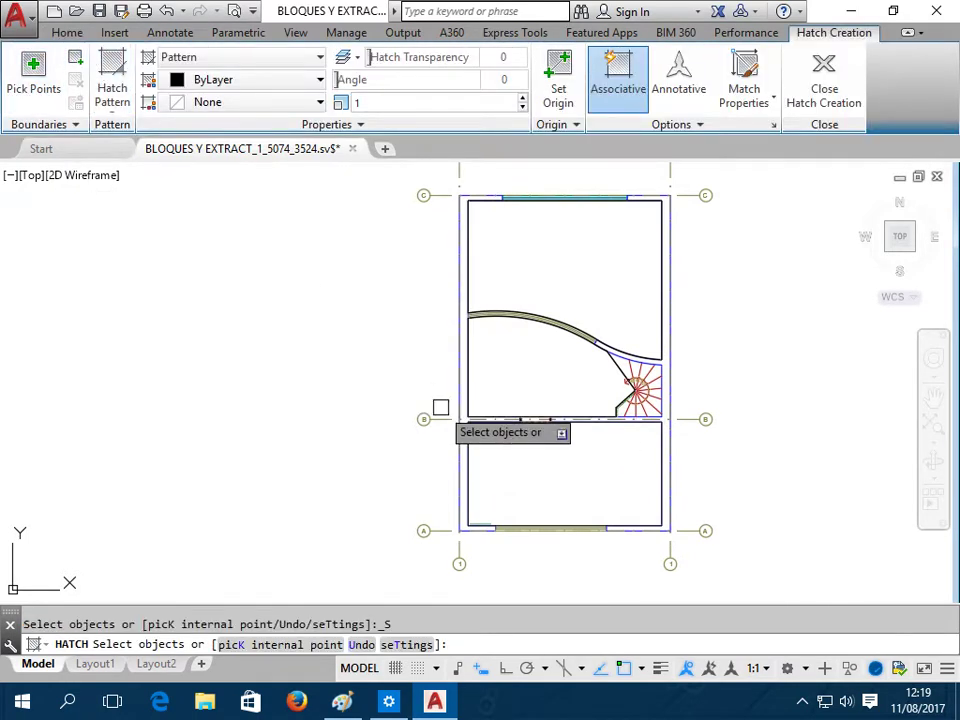
click(490, 421)
key(Return)
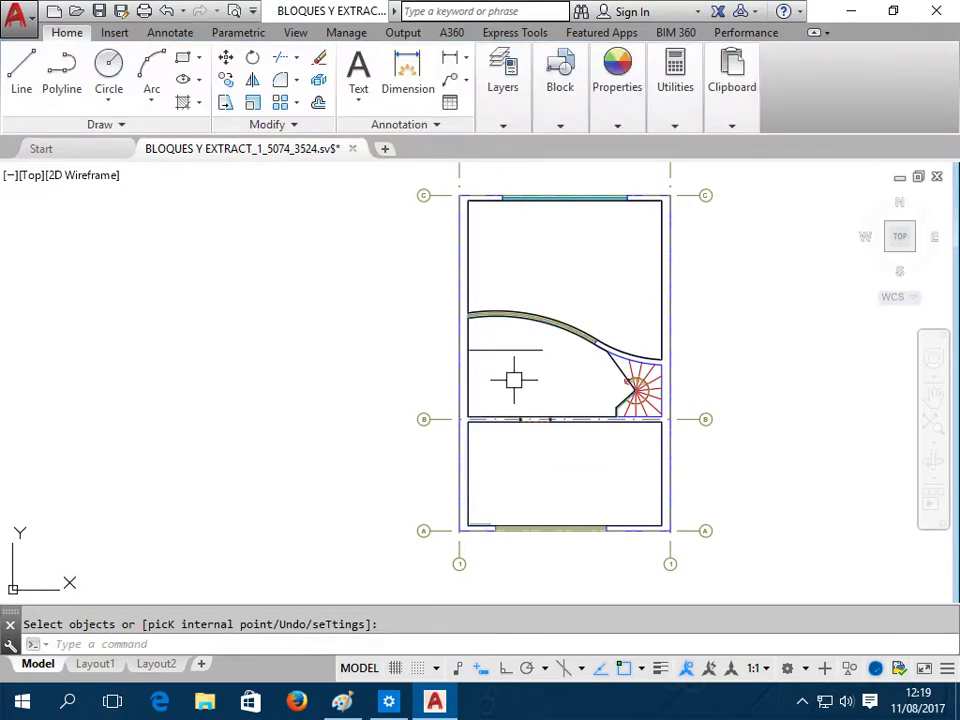
Select the new hatch and keep its hatch type as Pattern
click(521, 350)
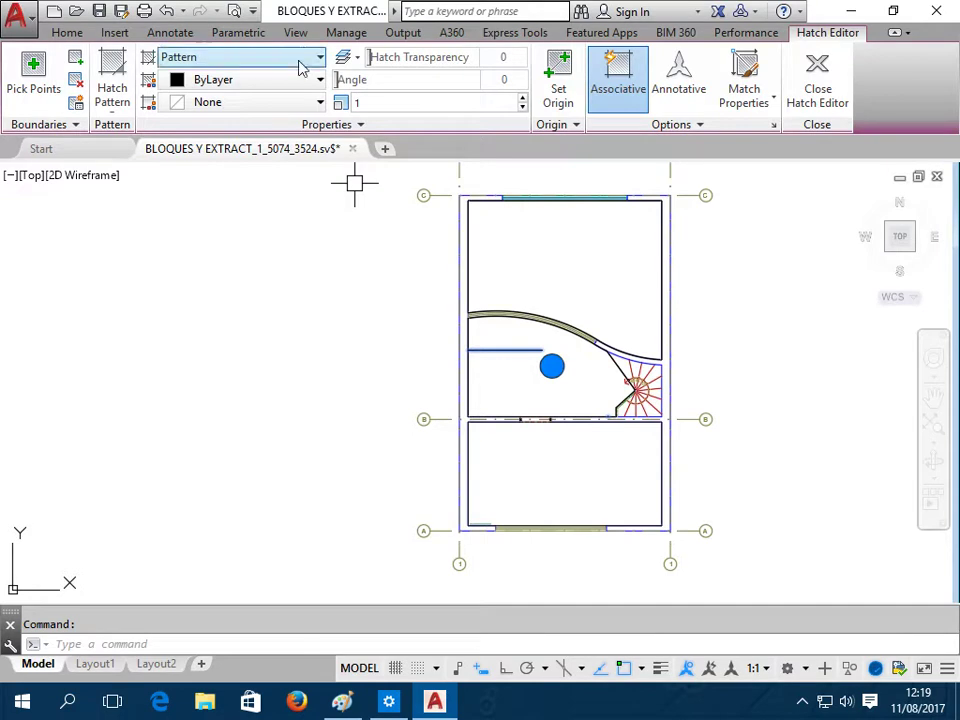
click(189, 60)
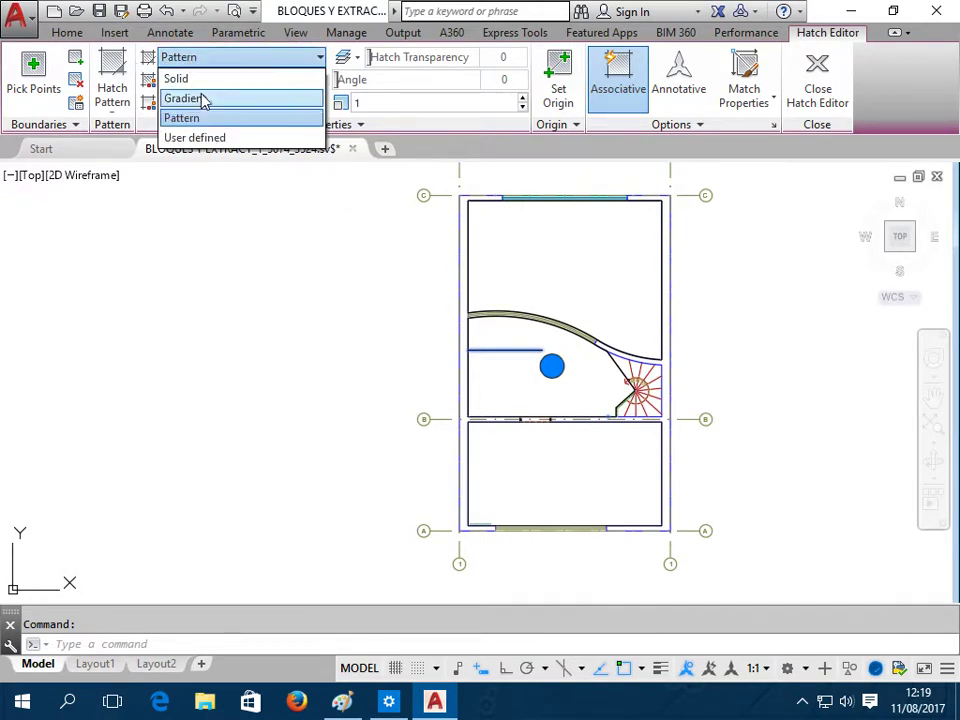
click(125, 115)
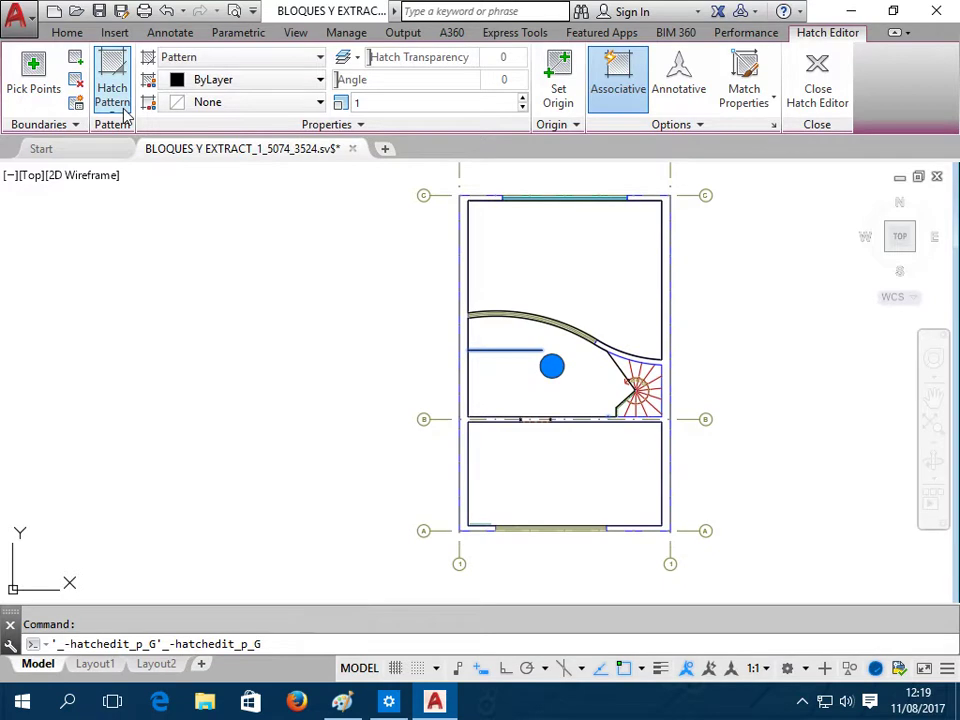
Apply the AR-HBONE herringbone pattern to the hatch
click(118, 105)
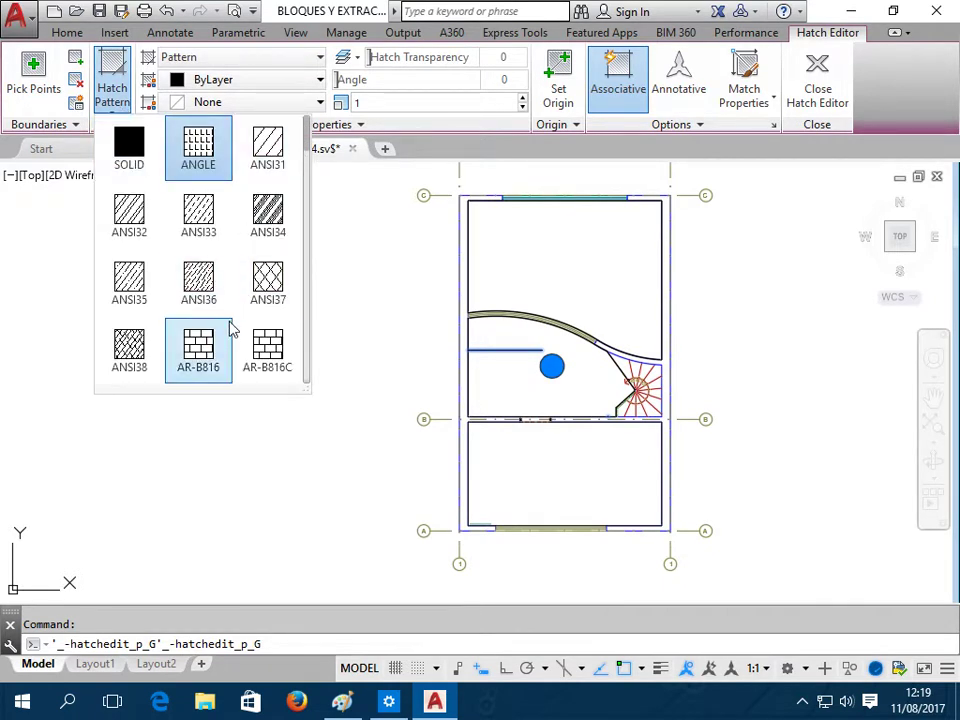
scroll(233, 330, down, 1)
scroll(236, 333, down, 1)
scroll(190, 337, down, 1)
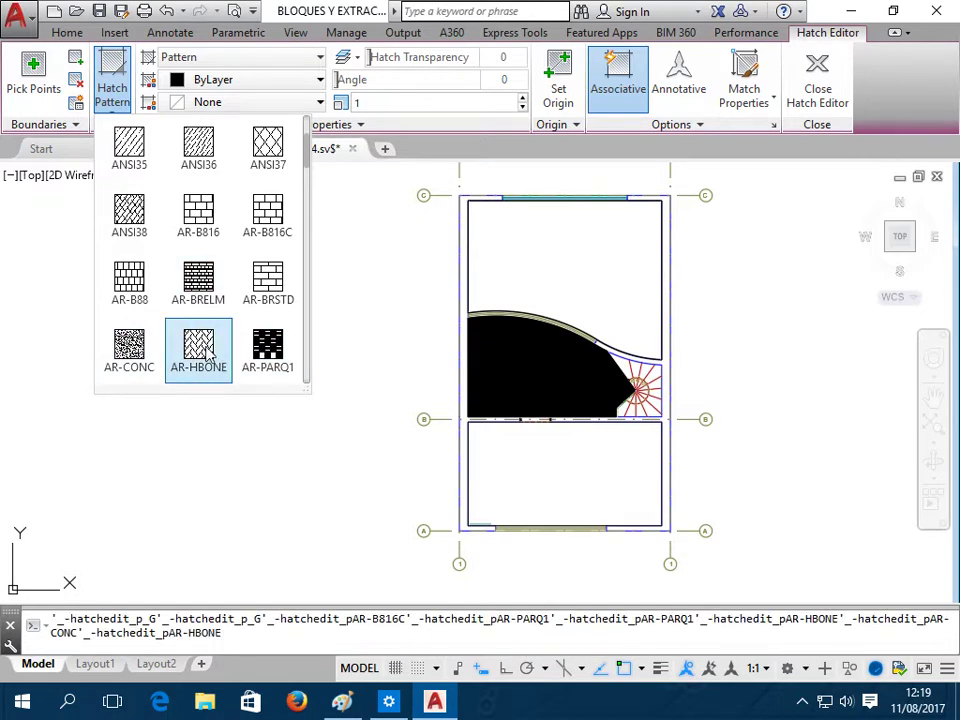
click(206, 355)
Set the hatch pattern scale to 0.001
click(432, 101)
text(0.1)
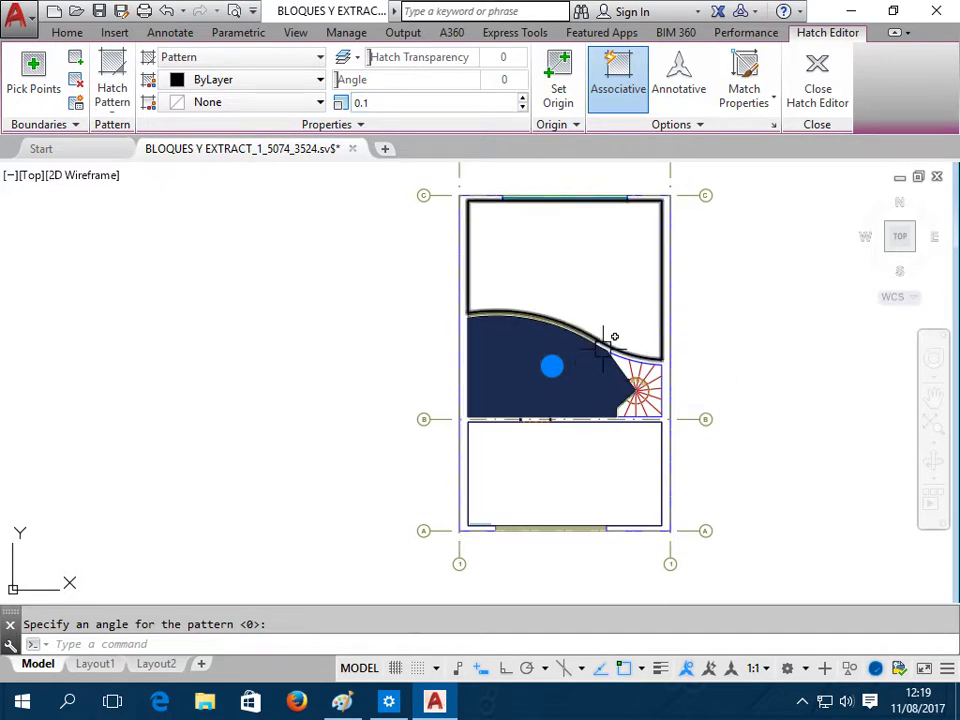
scroll(600, 360, up, 3)
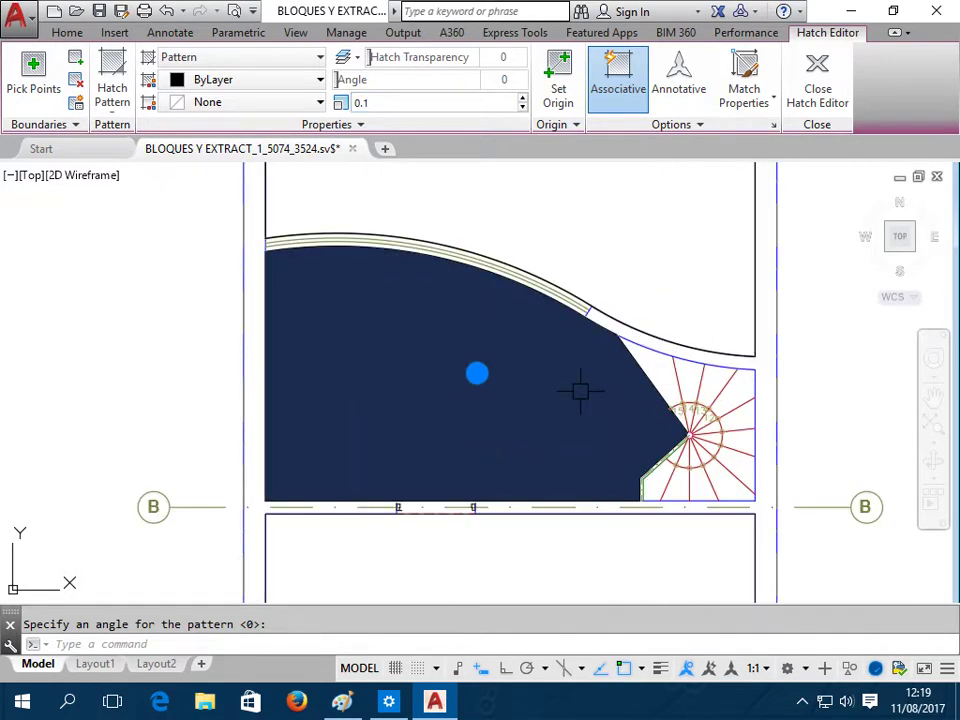
double_click(556, 396)
key(Escape)
click(450, 339)
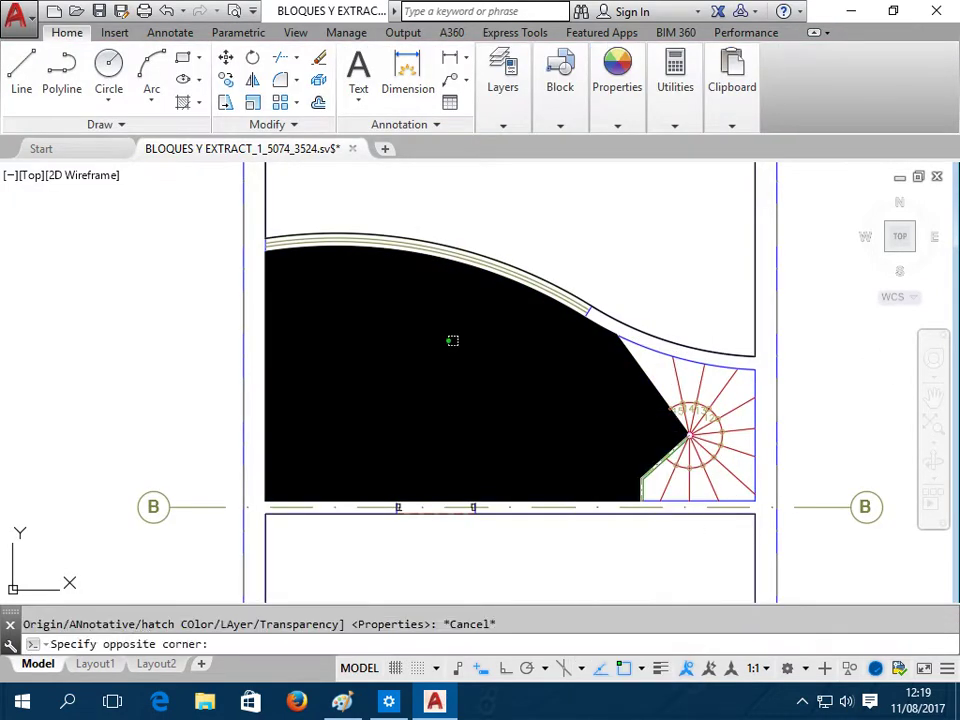
click(381, 321)
click(380, 101)
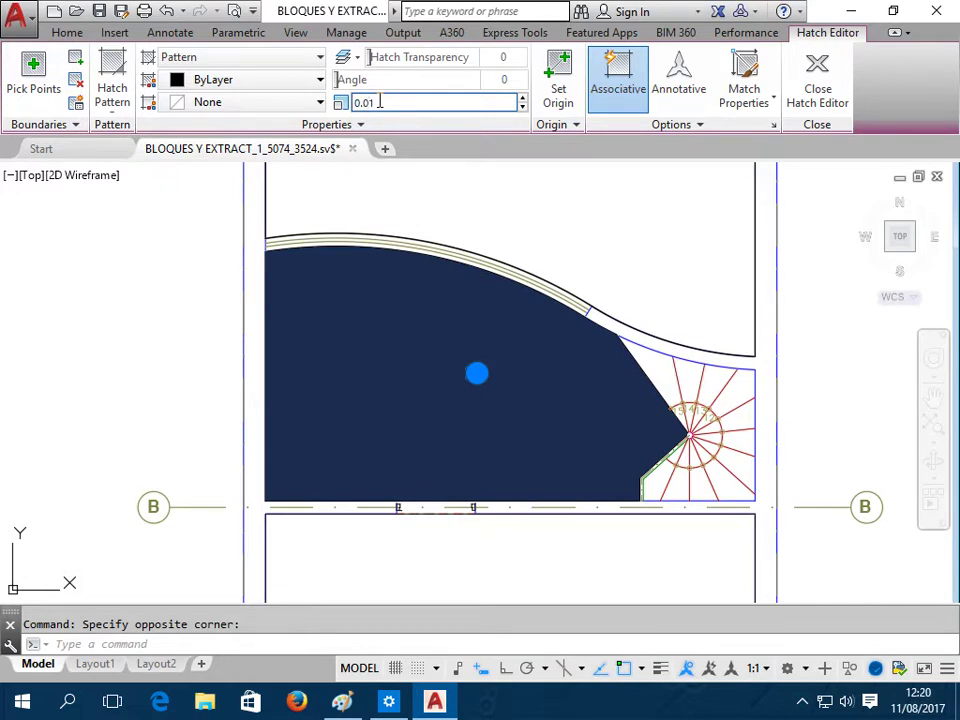
click(435, 103)
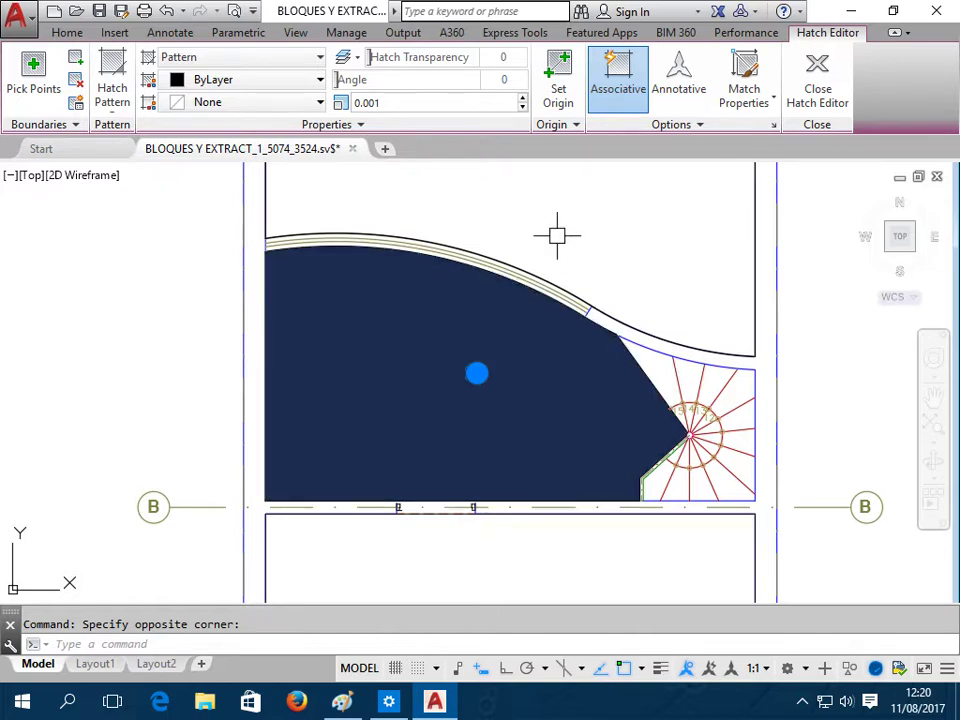
key(Return)
key(Return)
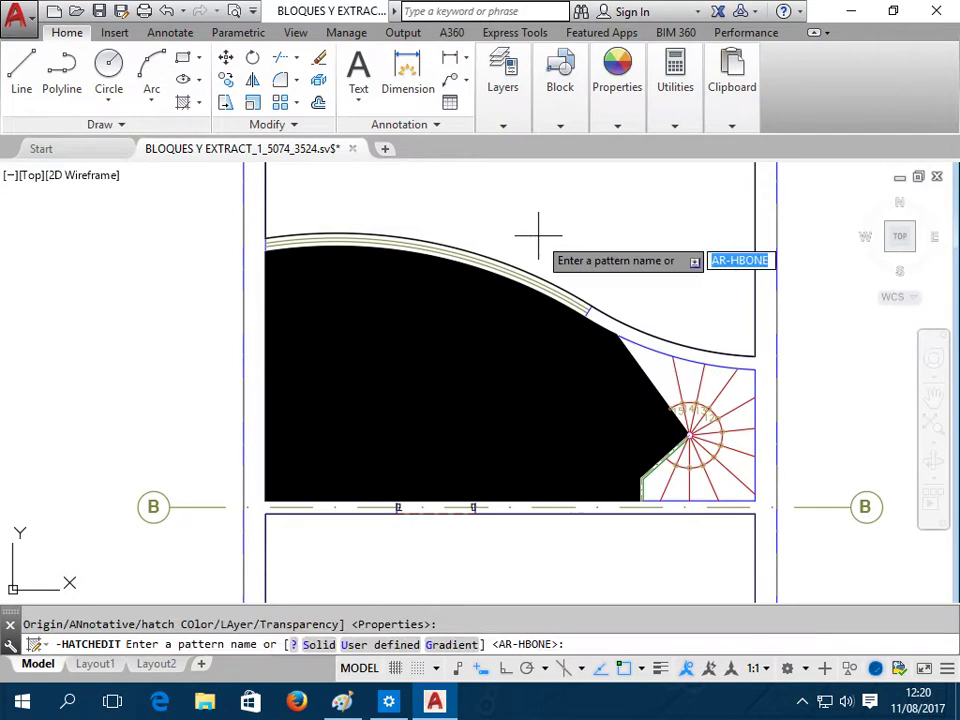
key(Escape)
key(Return)
Verify the 0.001 scale, reapply AR-HBONE and deselect the hatch
click(465, 335)
click(385, 104)
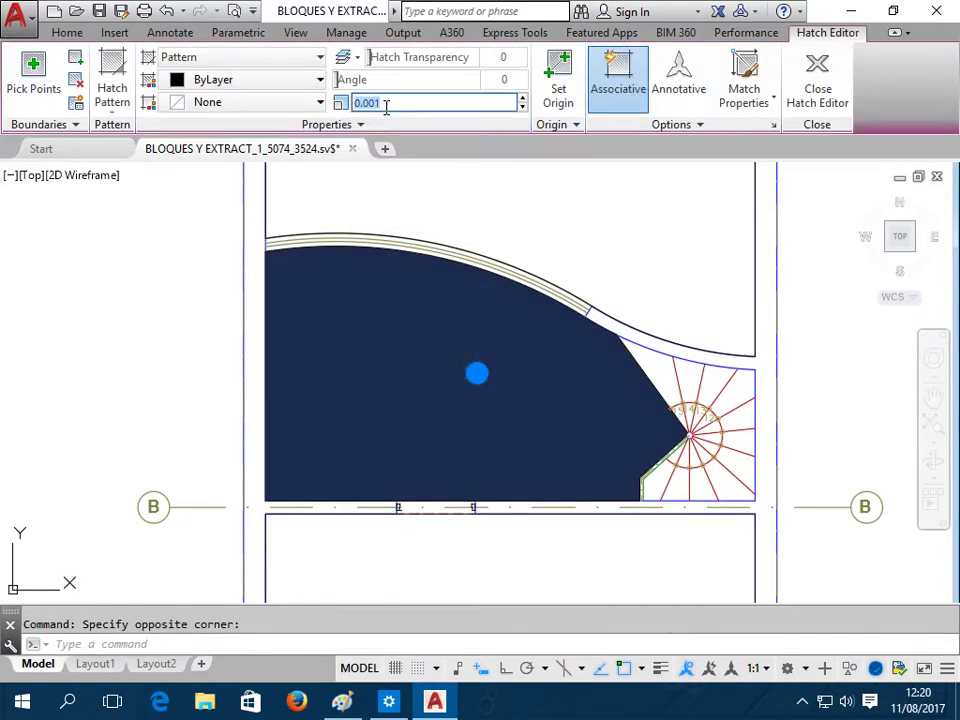
click(106, 108)
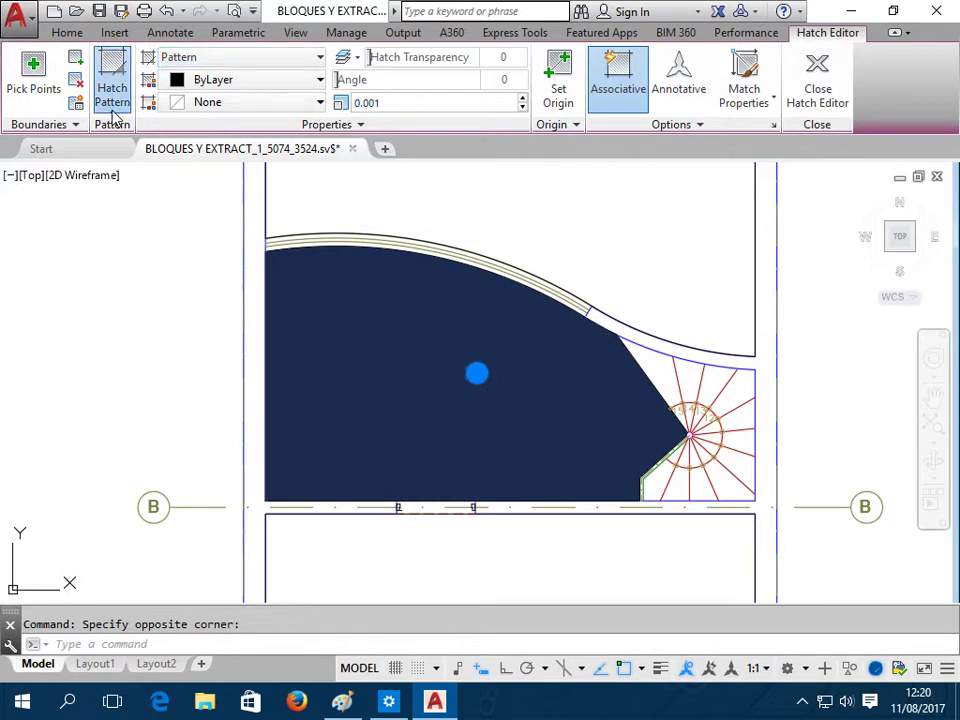
click(198, 145)
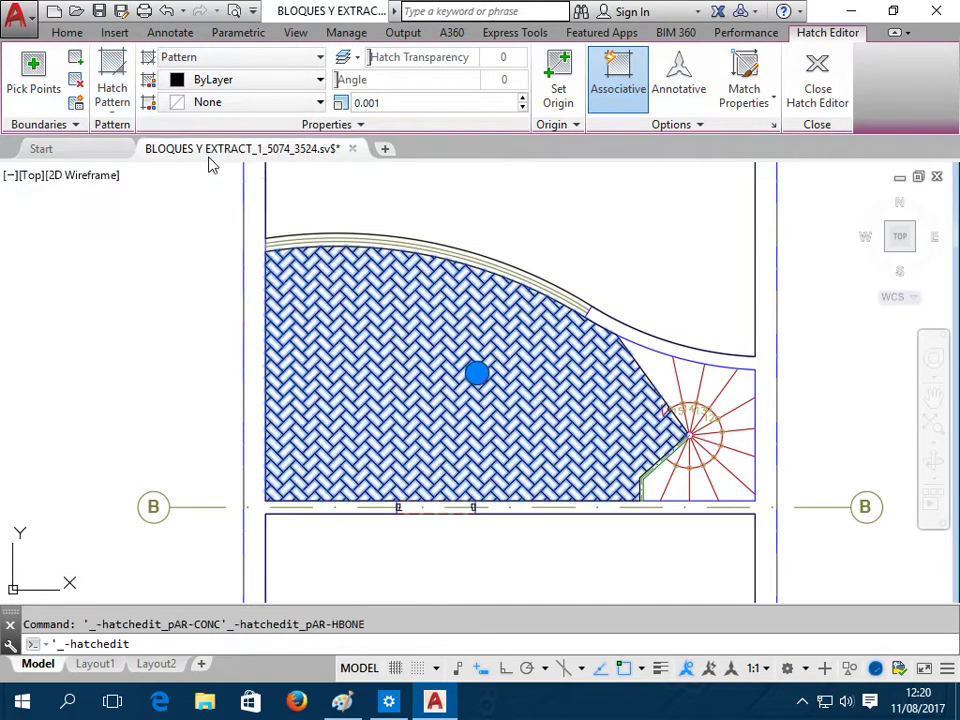
key(Escape)
middle_drag(440, 418, 461, 214)
Hatch the empty lower room by picking its rectangle as the boundary object
middle_drag(461, 371, 461, 311)
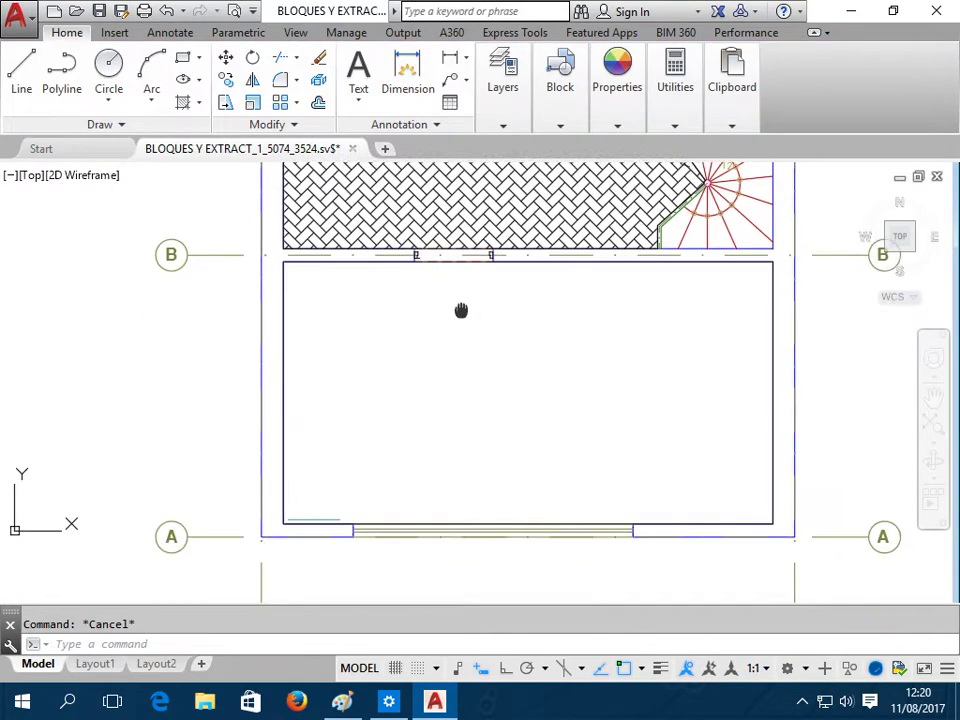
text(h)
key(Return)
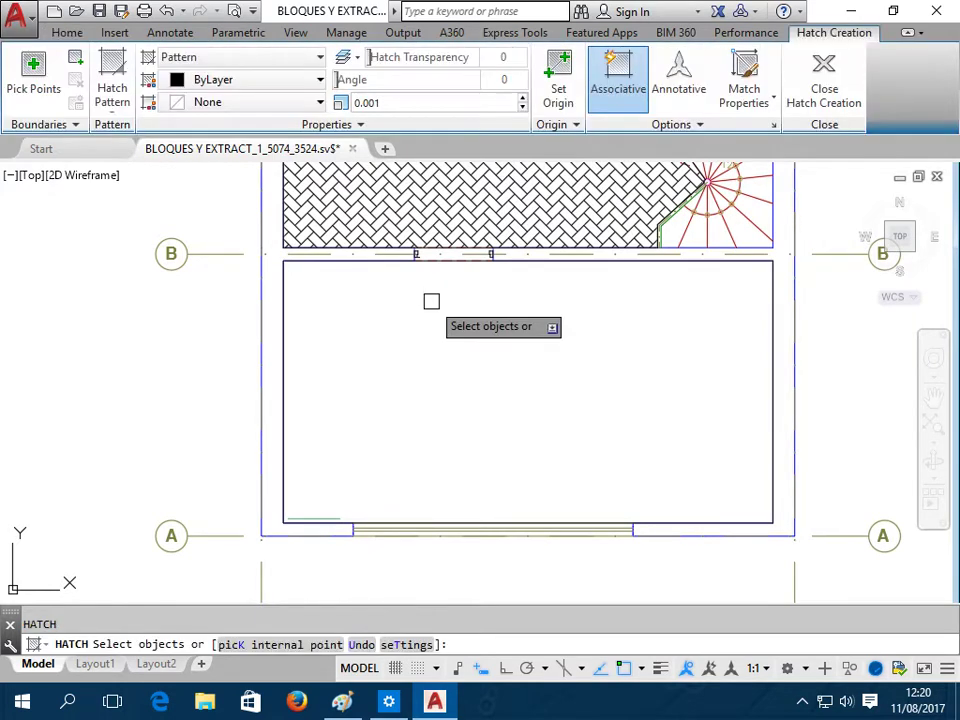
click(75, 61)
click(332, 263)
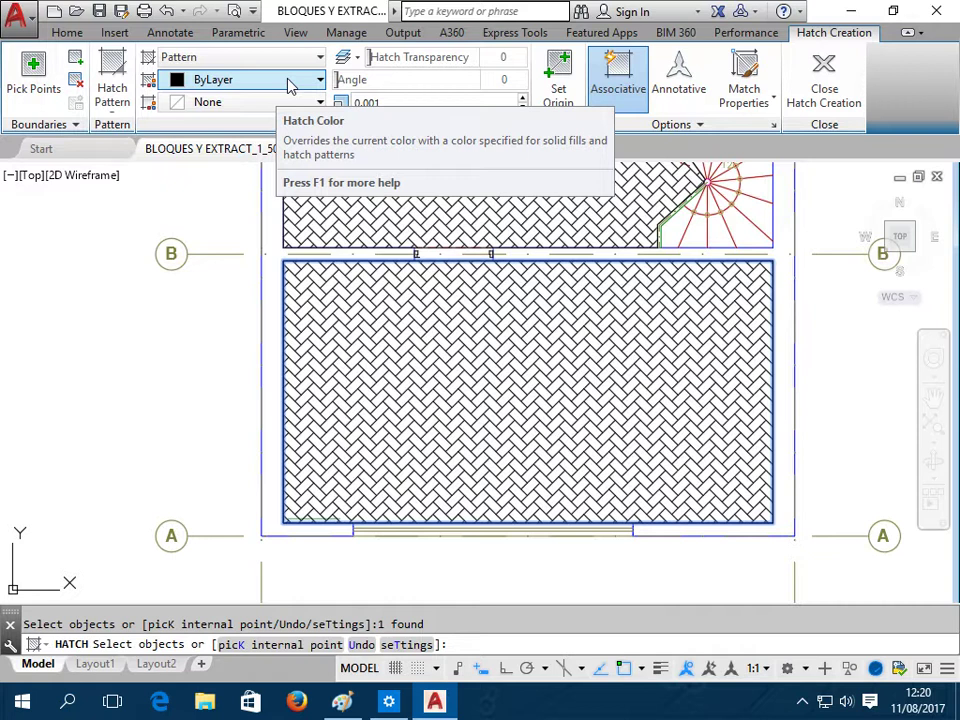
click(290, 86)
key(Escape)
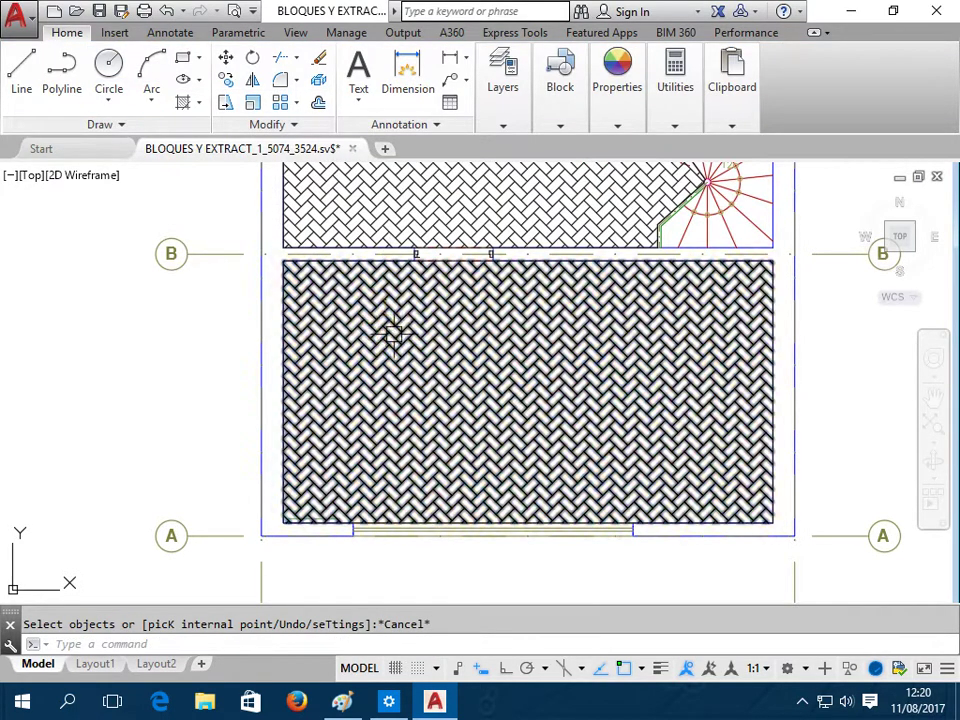
click(388, 325)
Preview several patterns and switch the lower room hatch to AR-BRSTD brick
click(113, 100)
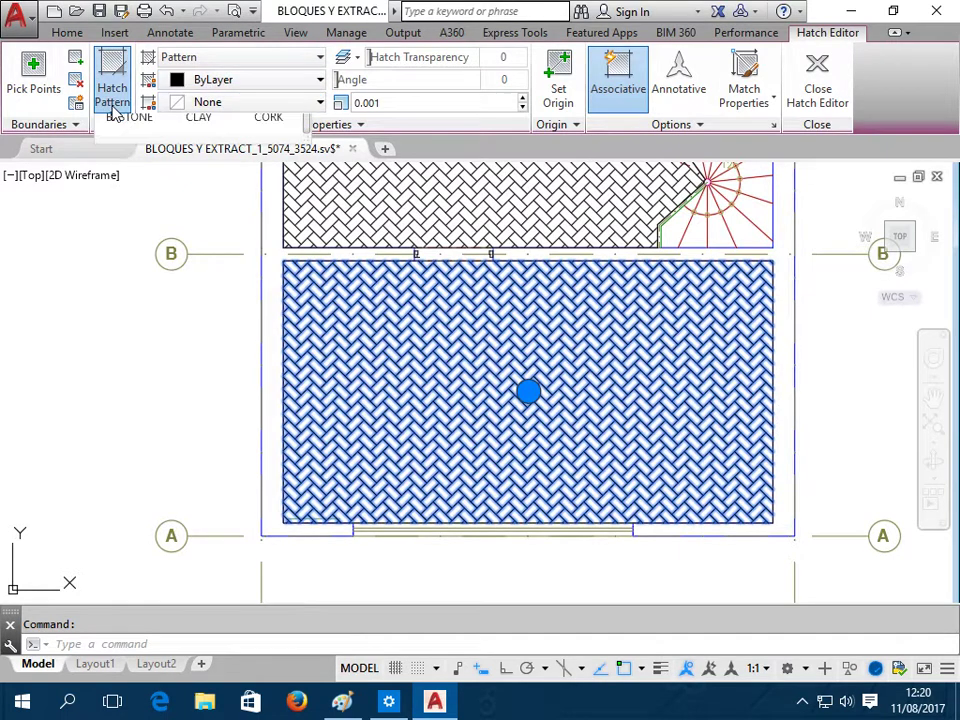
click(268, 212)
scroll(275, 235, up, 3)
scroll(277, 244, up, 1)
click(275, 245)
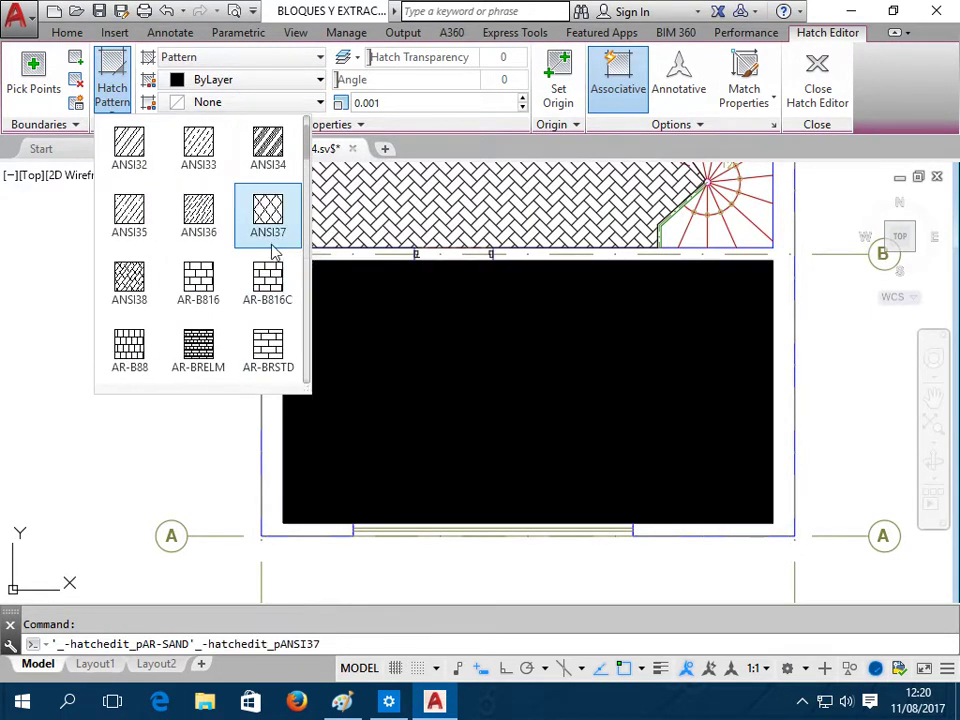
click(268, 283)
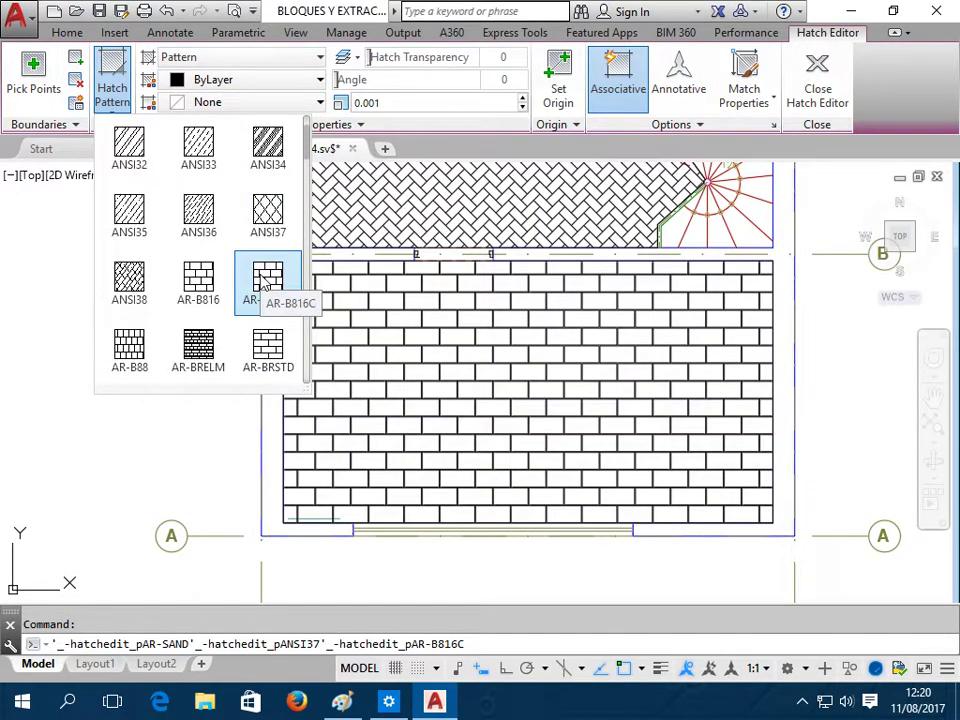
click(266, 215)
click(268, 350)
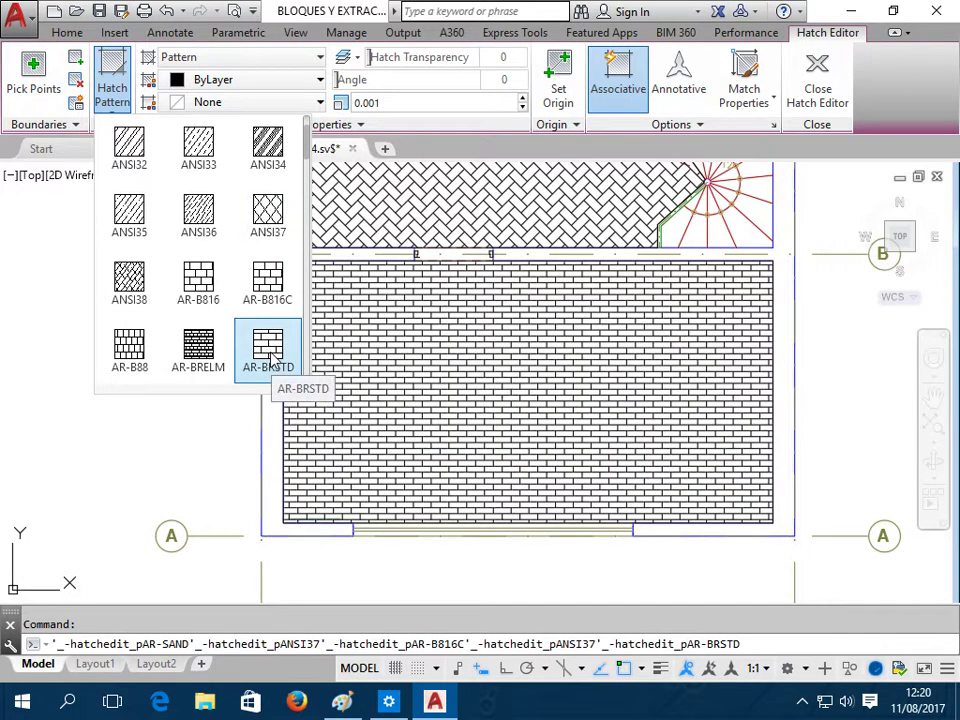
Set the brick hatch scale to 0.0015 and deselect it
click(386, 102)
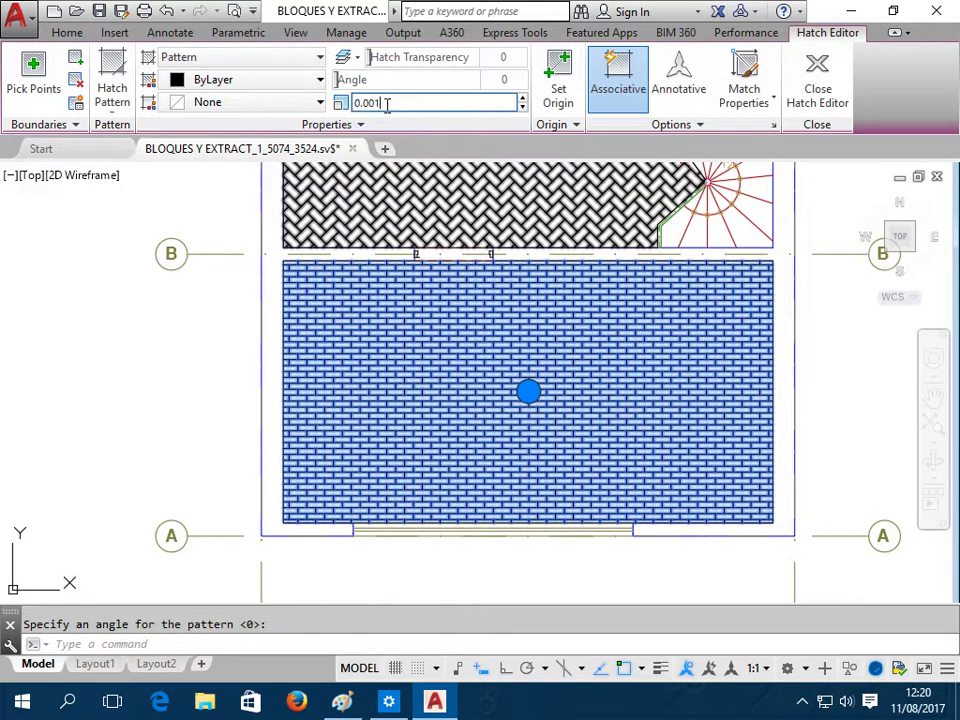
text(5)
key(Return)
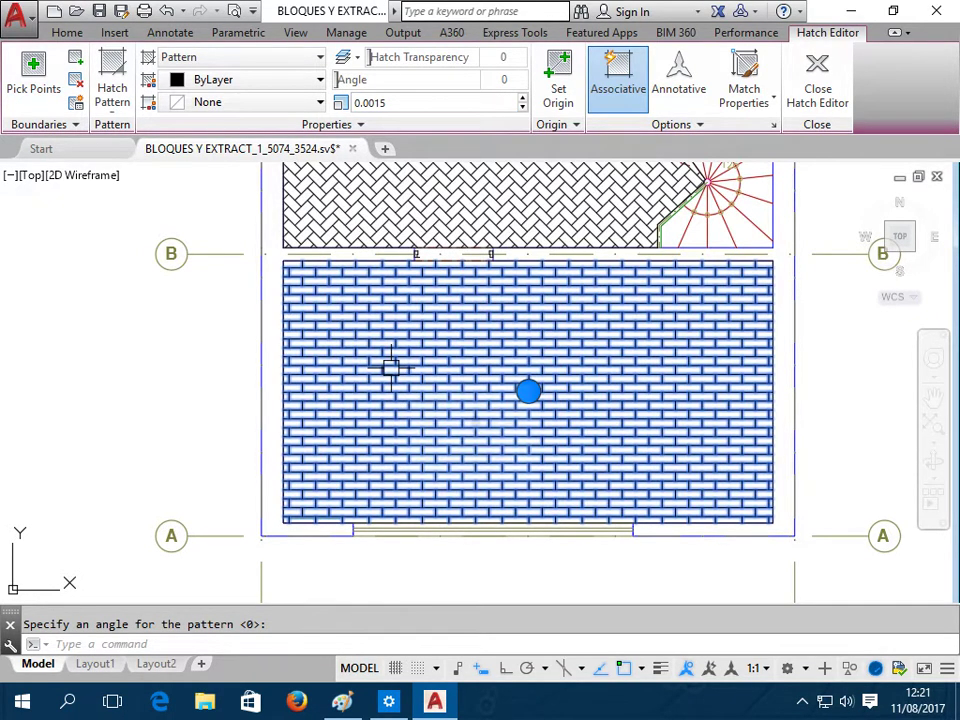
key(Escape)
click(493, 349)
key(Escape)
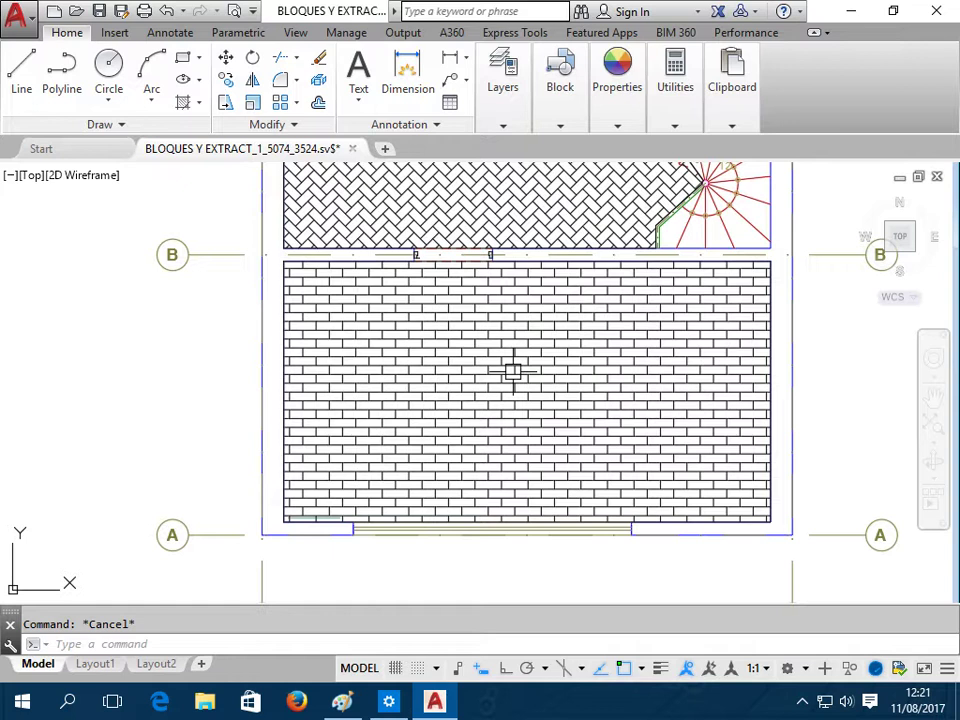
Start a hatch in the upper garden area using its rectangle as boundary
middle_drag(518, 375, 542, 510)
middle_drag(519, 326, 519, 422)
mouse_move(533, 252)
middle_down()
mouse_move(525, 484)
mouse_move(495, 420)
middle_up()
scroll(495, 418, down, 3)
scroll(495, 418, up, 3)
text(h)
key(Return)
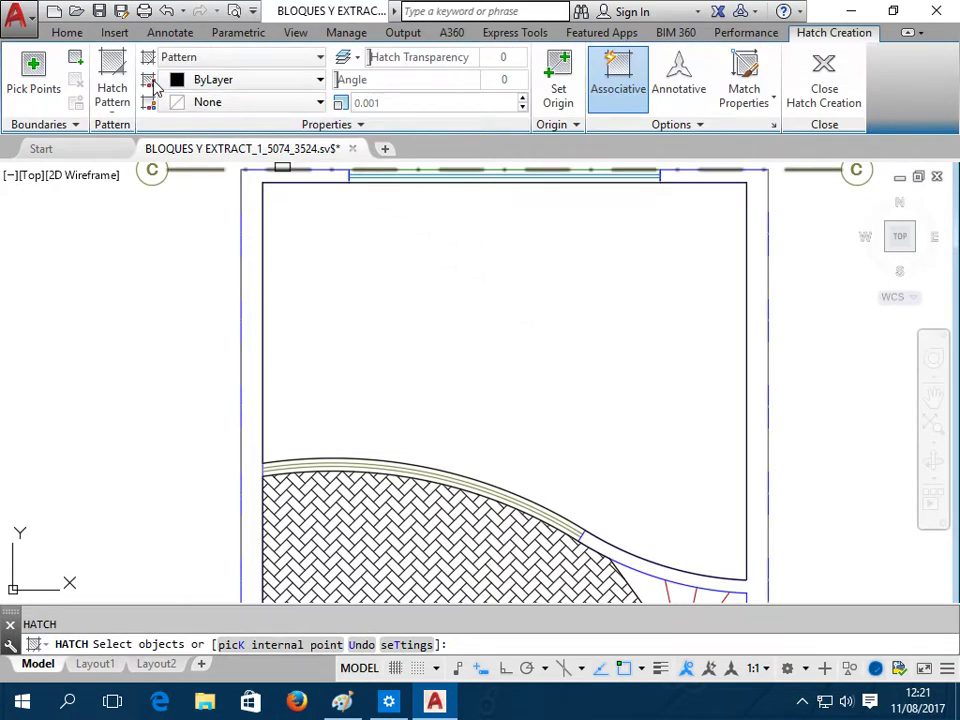
click(285, 185)
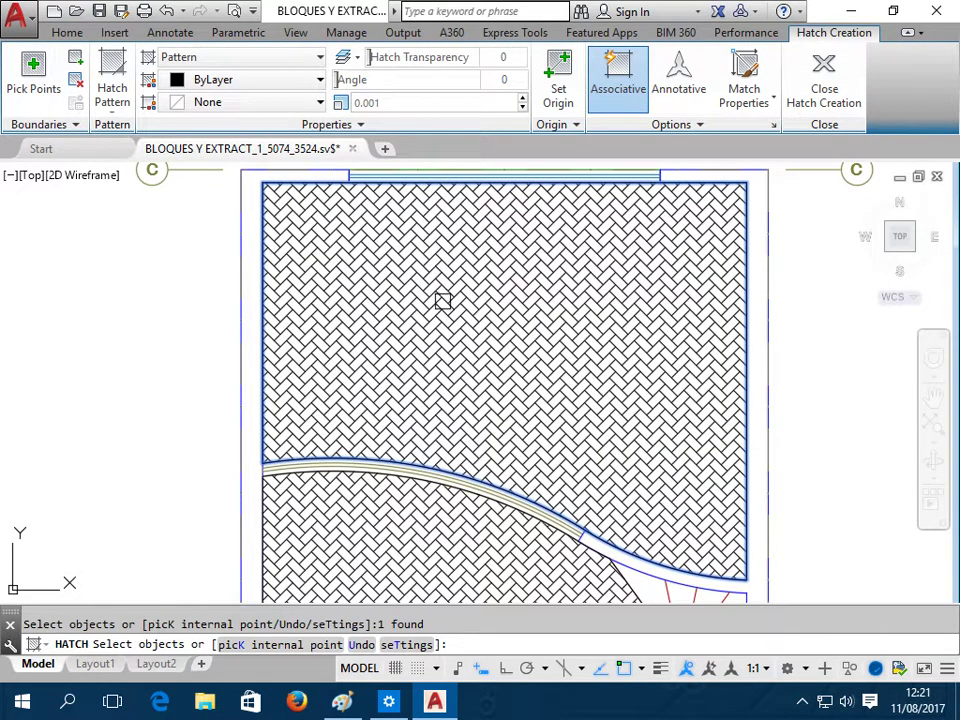
Choose the AR-SAND dotted pattern for the upper hatch
click(118, 112)
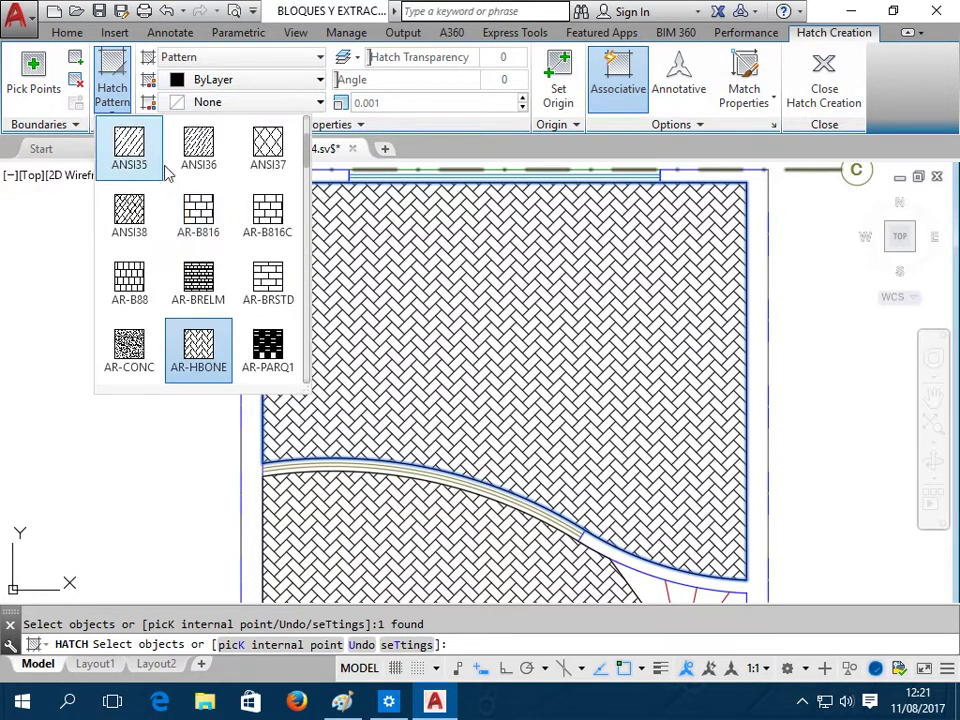
scroll(220, 236, down, 2)
scroll(220, 236, down, 1)
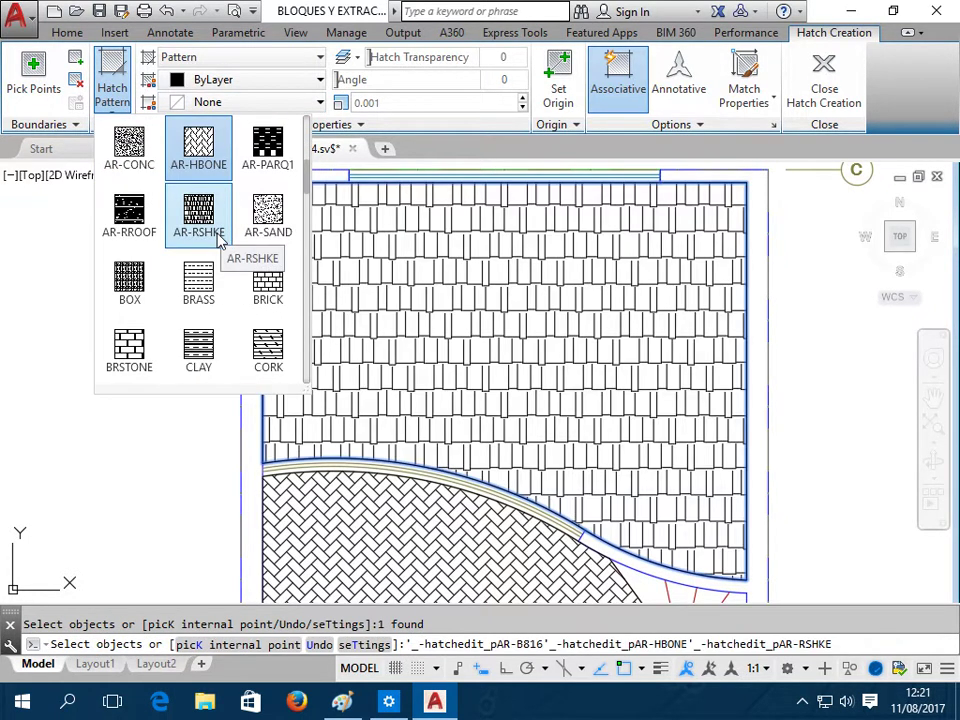
scroll(230, 270, up, 1)
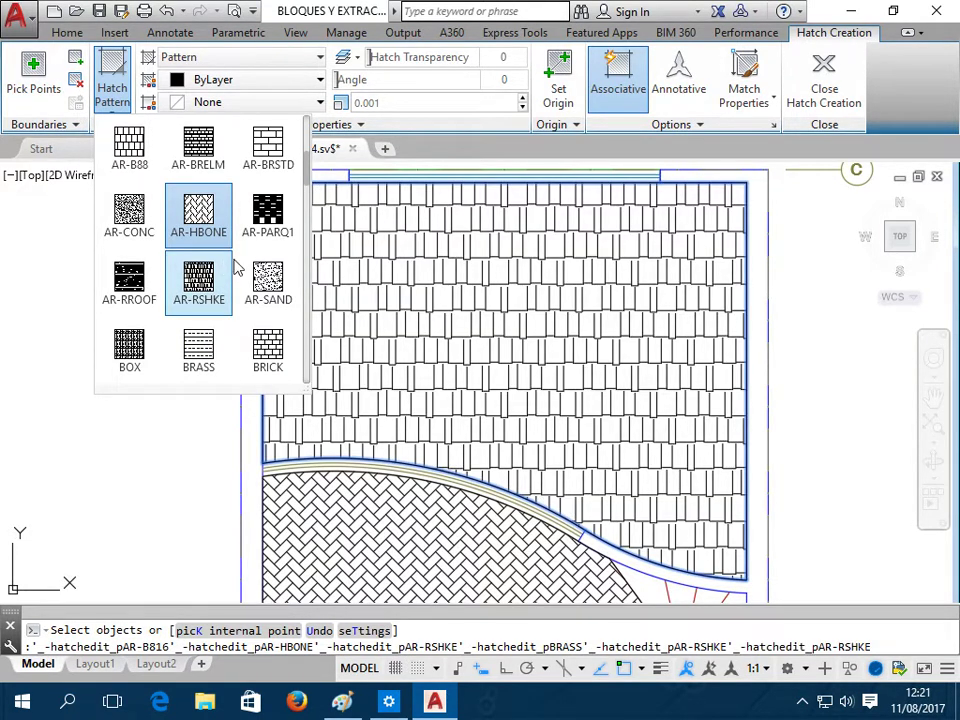
click(277, 290)
Set the sand hatch scale to 0.002 and recentre the whole floor plan
click(383, 102)
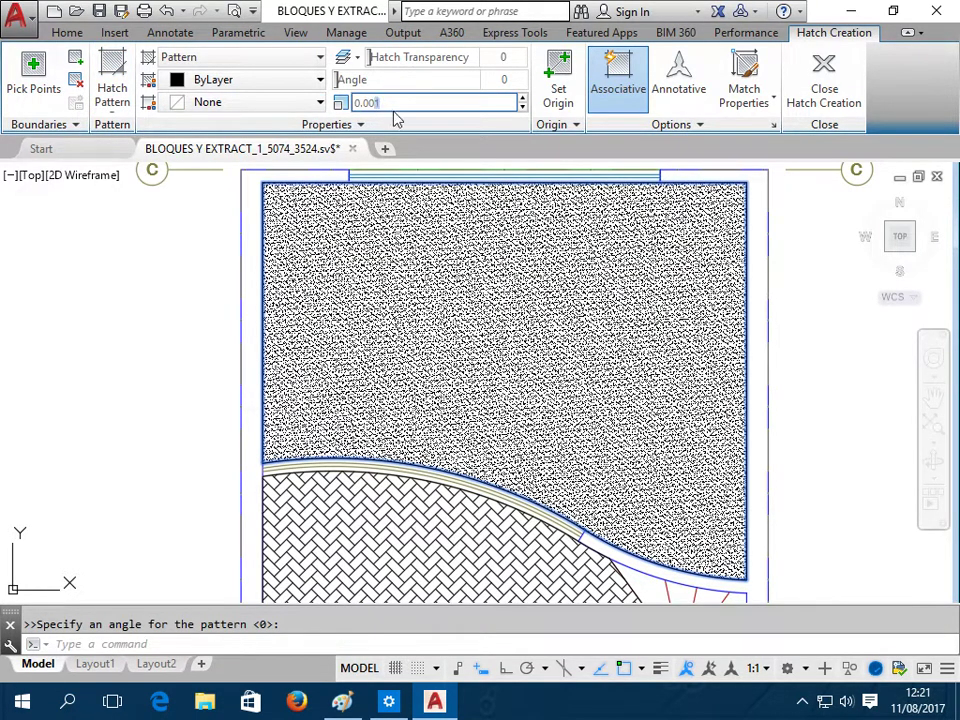
text(0.003)
key(Return)
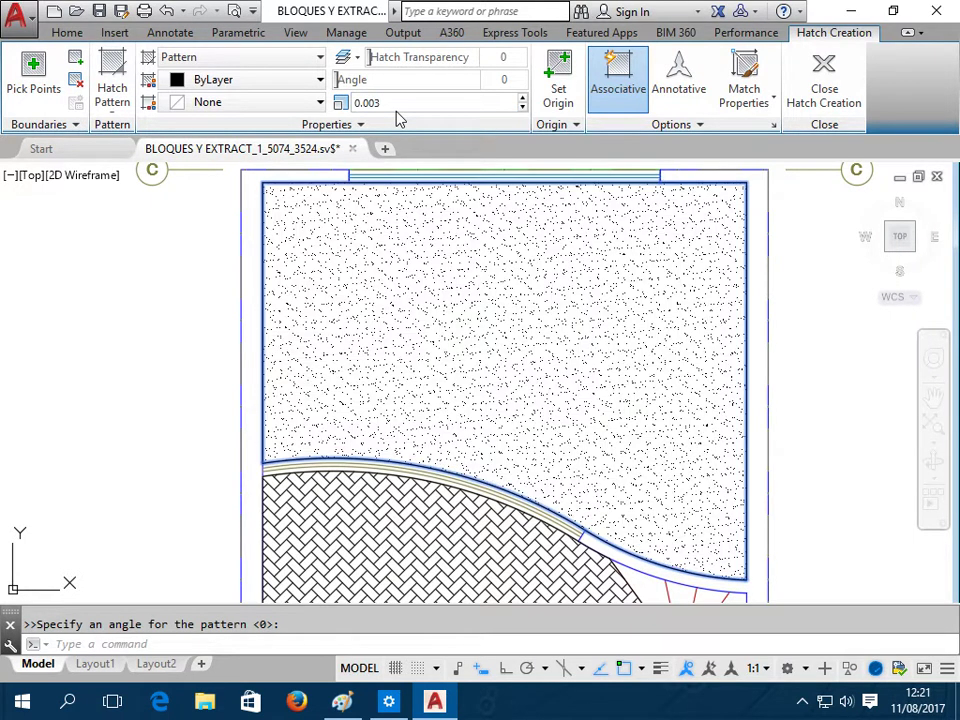
click(379, 104)
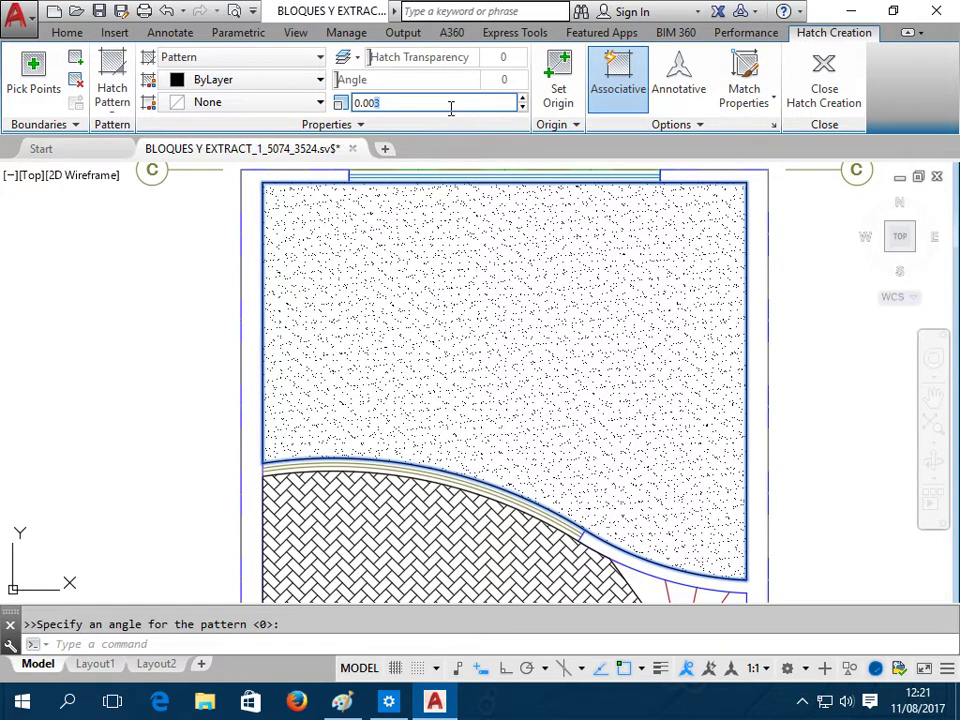
text(0.002)
key(Return)
key(Escape)
scroll(720, 391, down, 4)
middle_drag(676, 412, 534, 314)
scroll(546, 315, up, 2)
scroll(546, 315, down, 2)
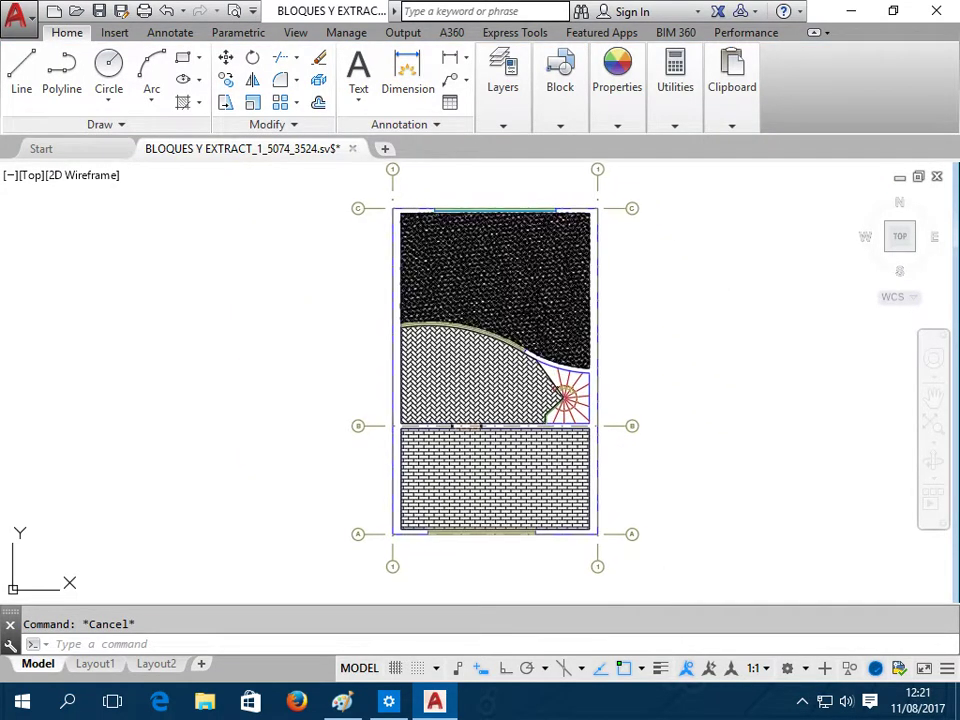
Place single-line text 'JARDIN' at height 0.15, rotation 0, left of the plan
click(361, 101)
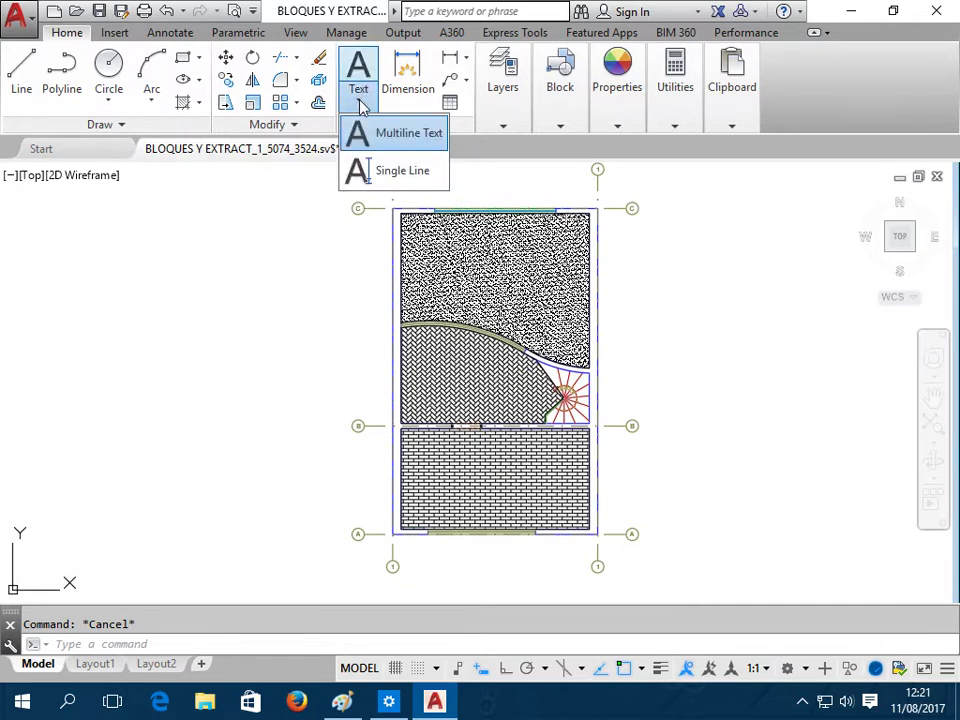
click(388, 170)
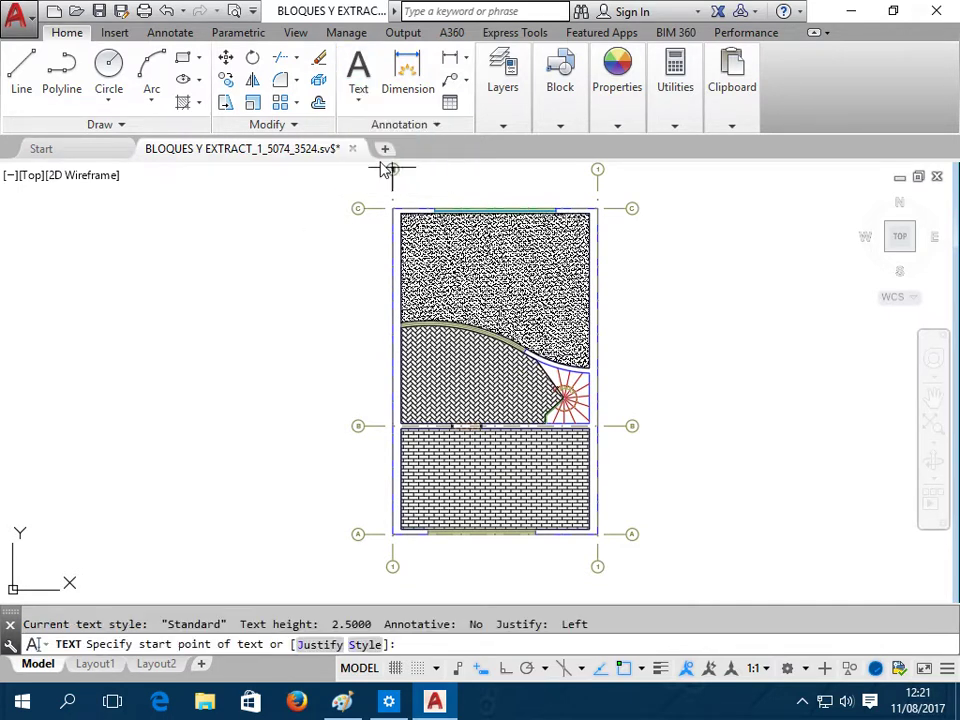
scroll(300, 273, up, 2)
click(253, 285)
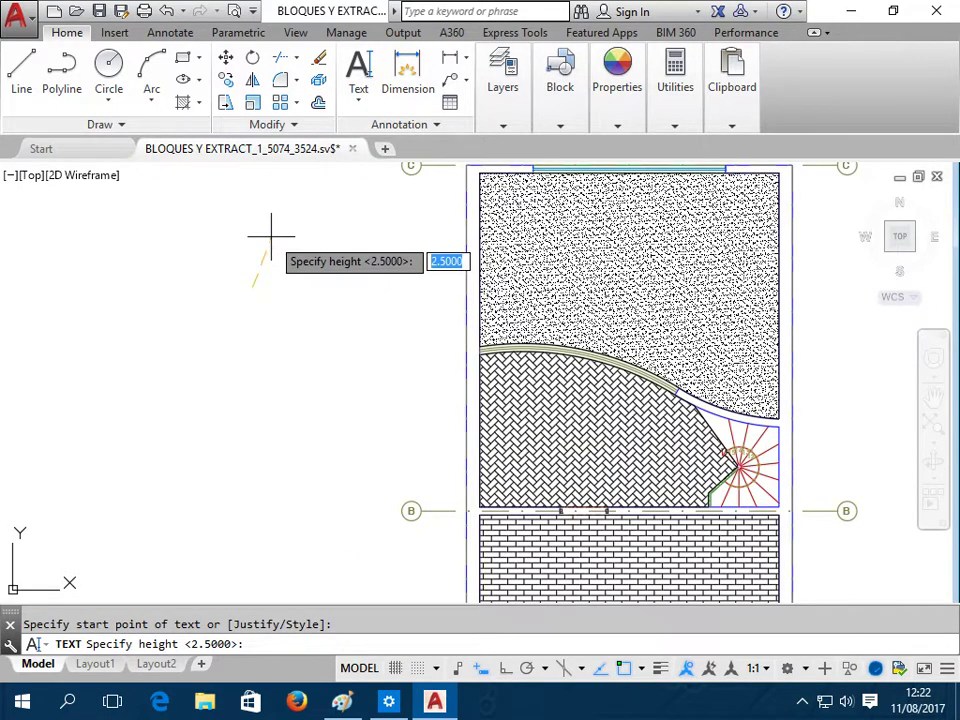
text(.15)
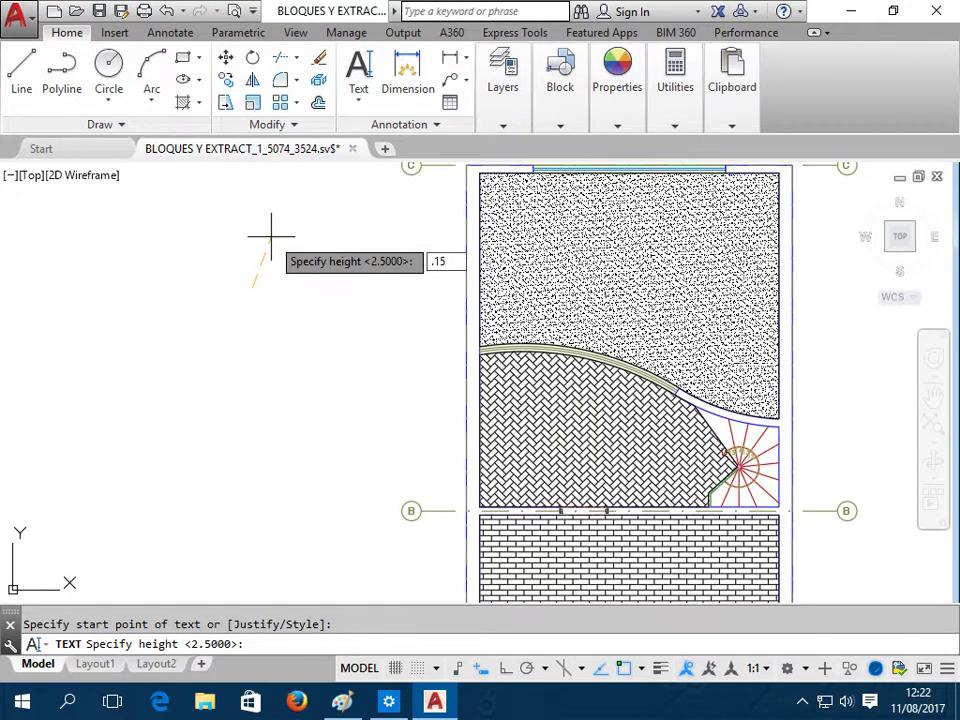
key(Return)
key(Return)
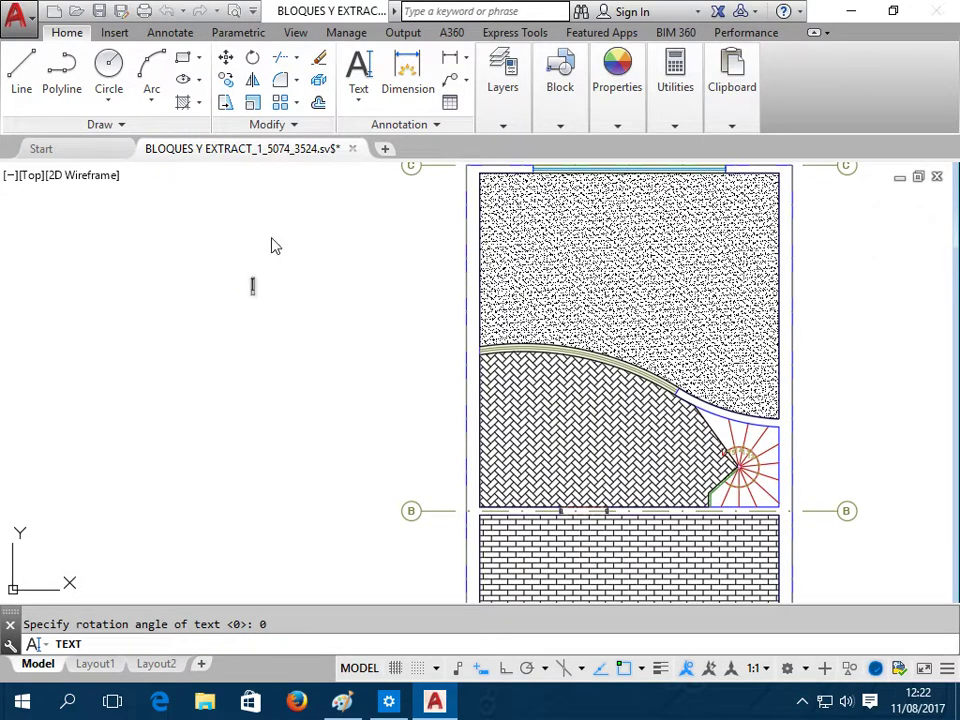
text(JARDIN)
key(Return)
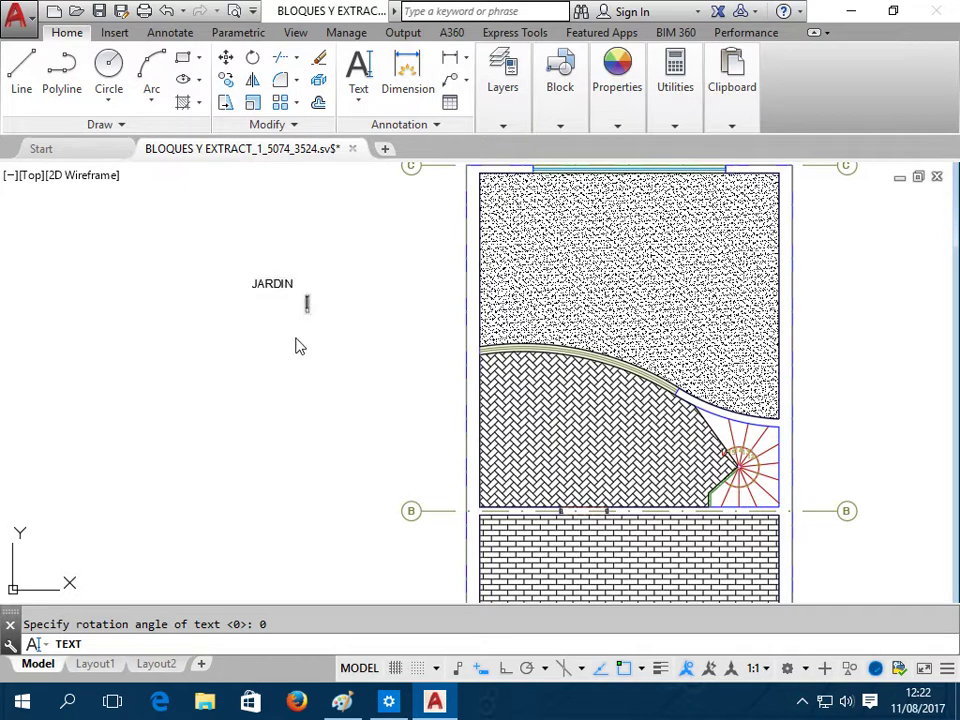
key(Return)
text(M)
key(Return)
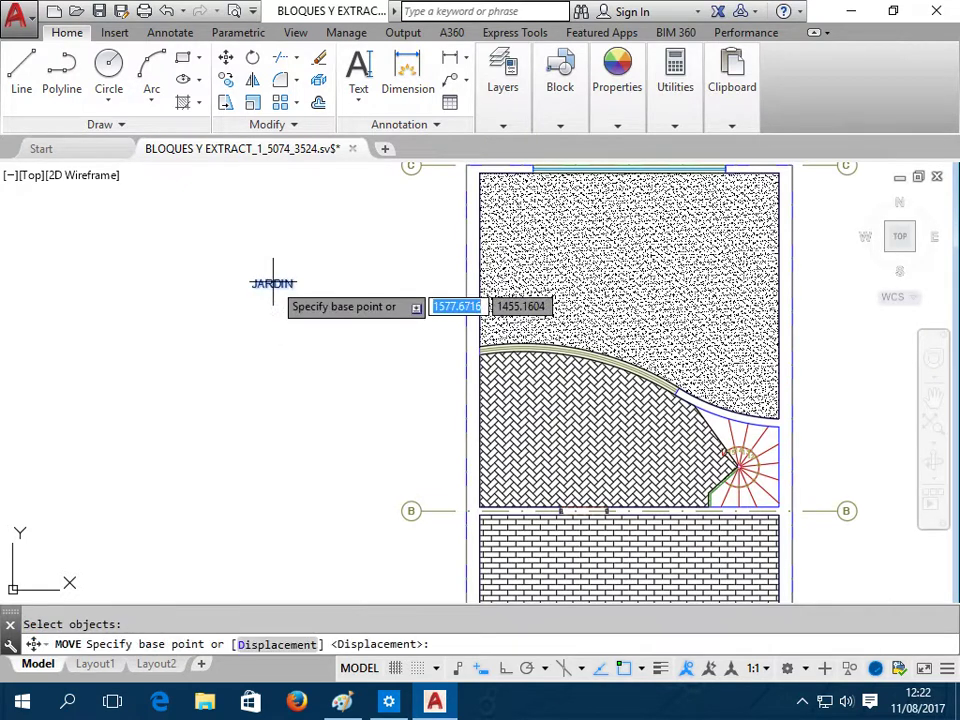
Select the JARDIN label and briefly open it for editing without changing it
click(278, 283)
key(Escape)
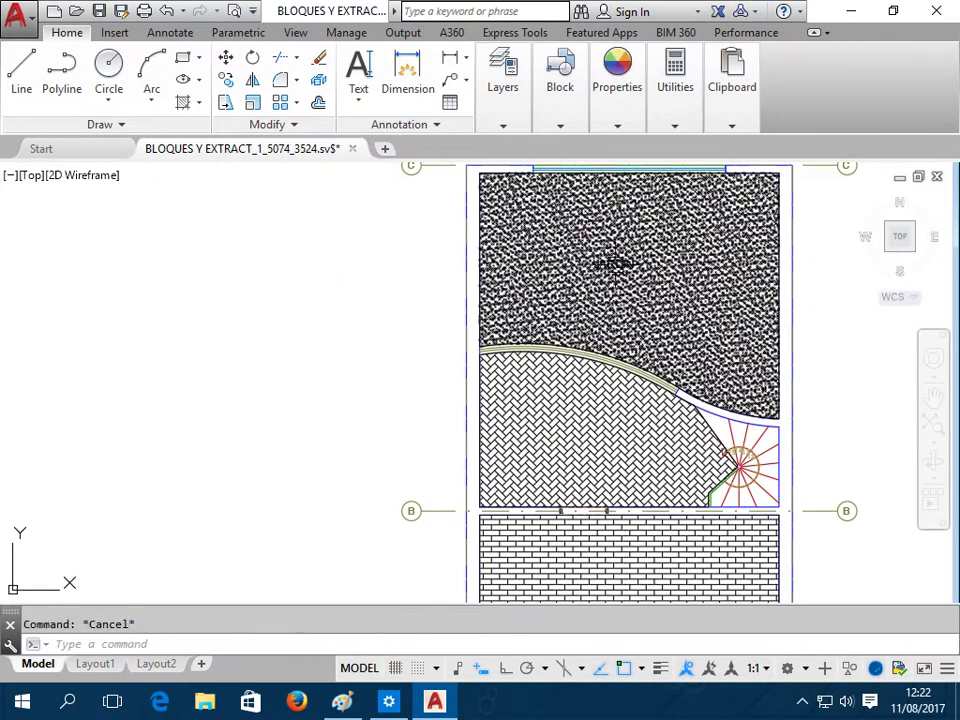
scroll(615, 260, up, 5)
click(601, 252)
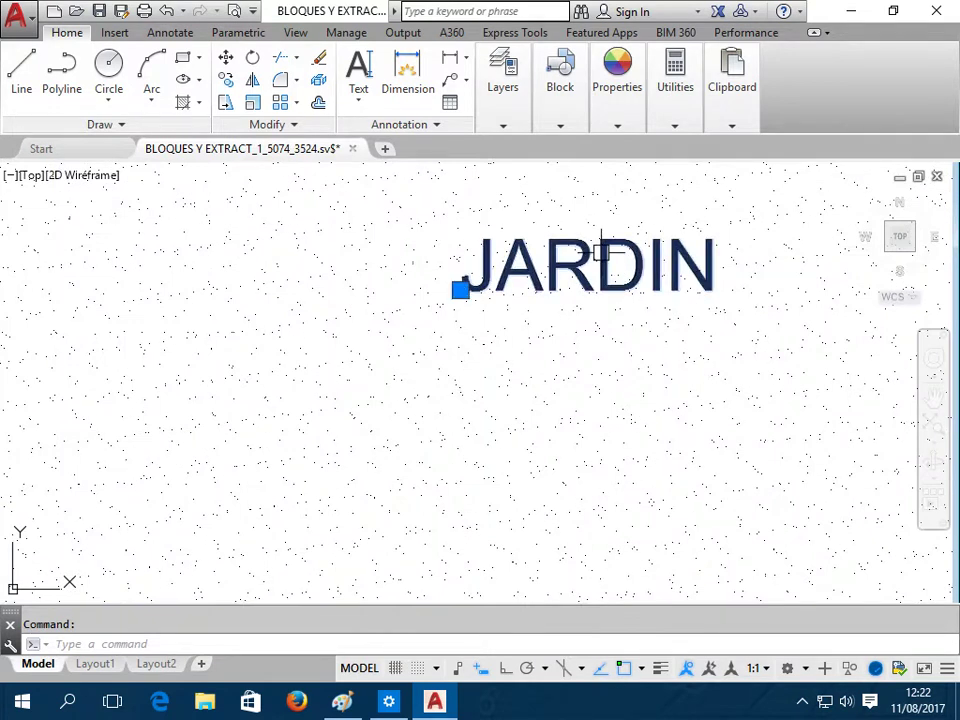
double_click(601, 252)
key(Escape)
key(Escape)
scroll(569, 239, down, 5)
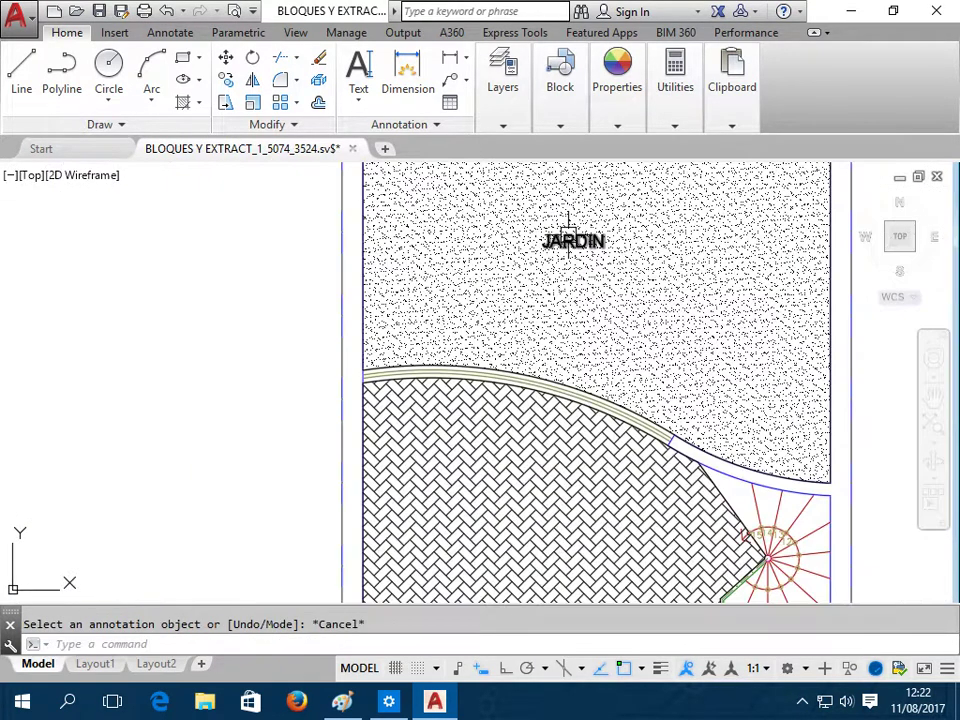
Copy the JARDIN label with CO into the middle of the brick-hatched lower room
text(co)
key(Return)
click(573, 245)
key(Return)
click(575, 250)
scroll(517, 479, up, 2)
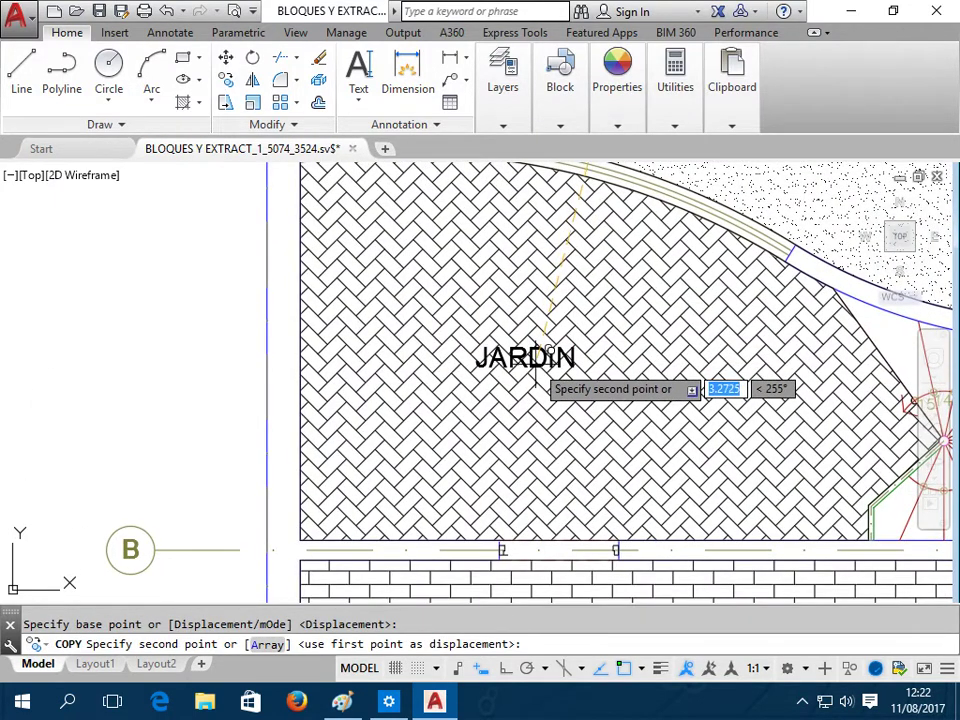
click(551, 348)
scroll(551, 348, down, 3)
middle_drag(588, 462, 567, 403)
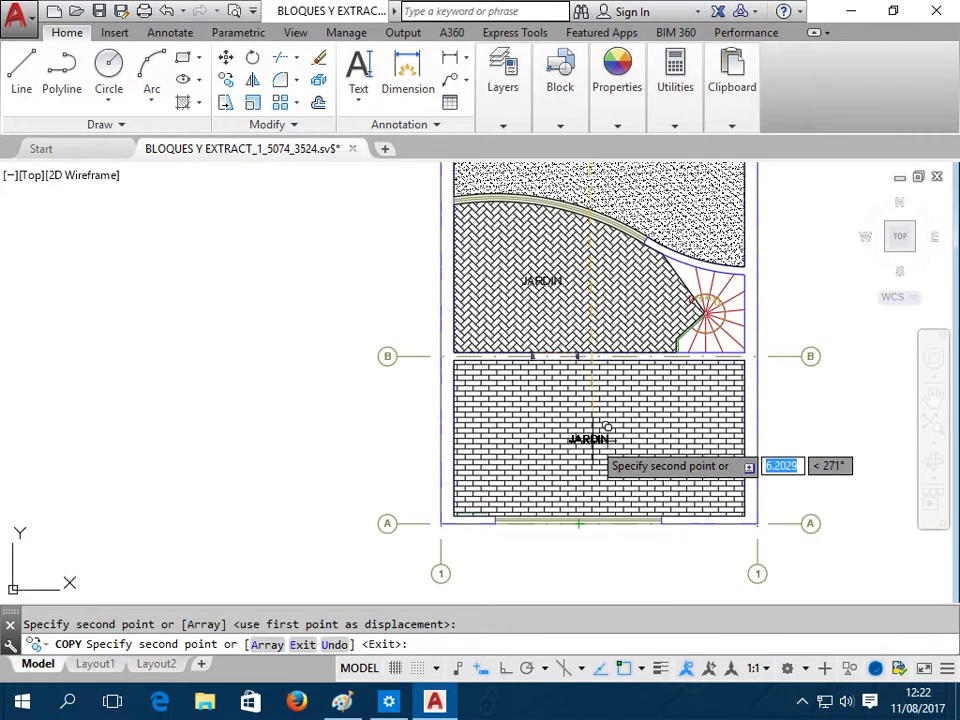
key(Escape)
Turn object snapping (OSNAP) off and re-frame the whole plot
scroll(600, 440, up, 4)
click(621, 668)
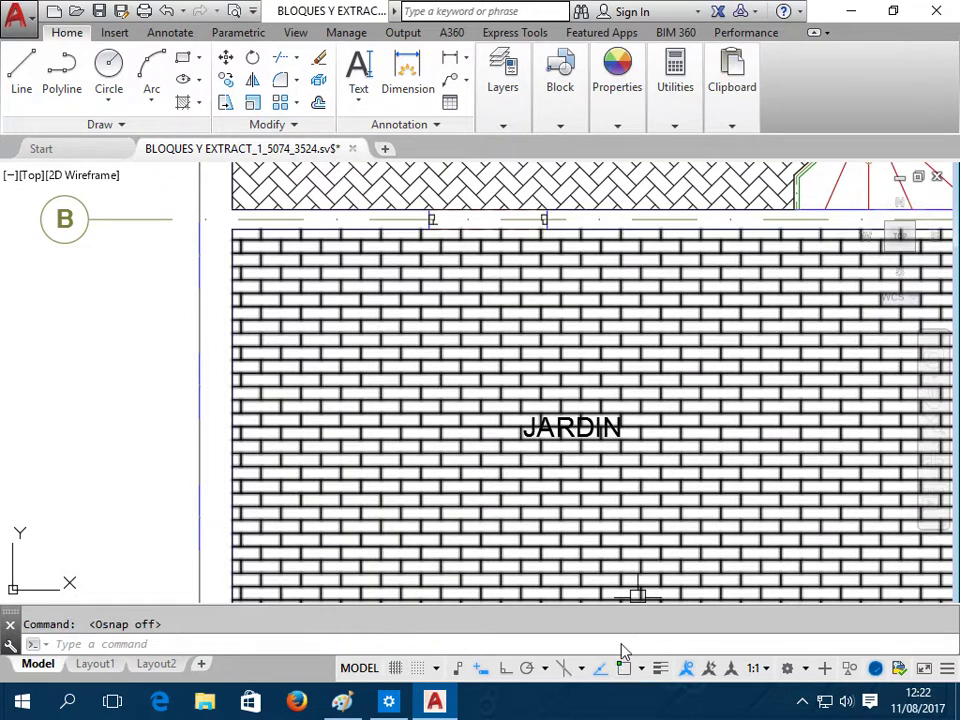
scroll(600, 442, up, 2)
scroll(589, 456, down, 4)
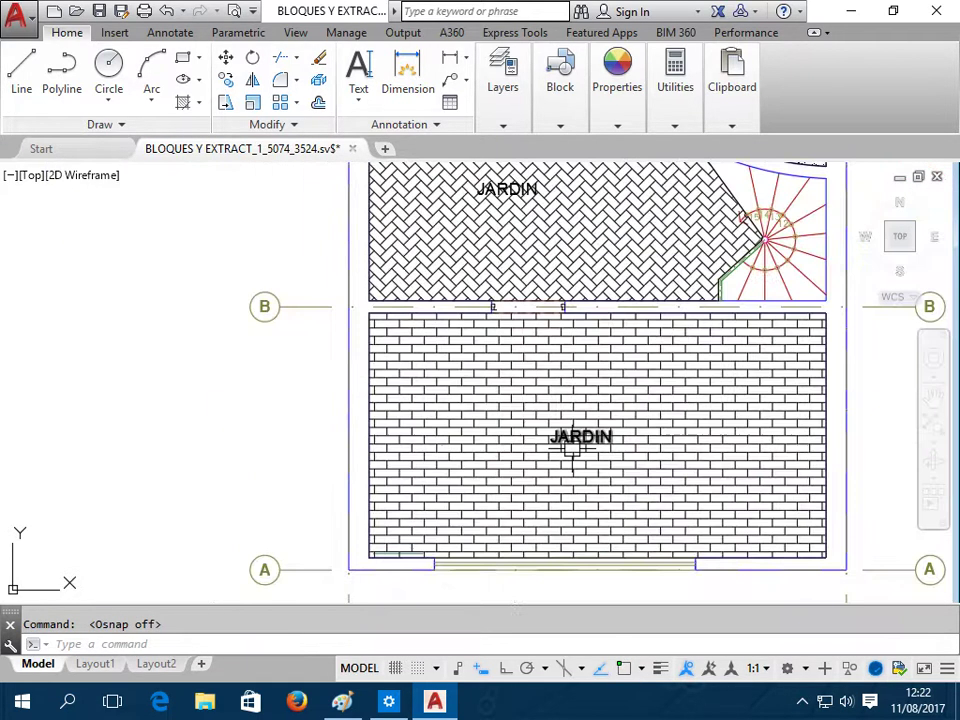
middle_drag(611, 323, 570, 392)
scroll(568, 392, down, 2)
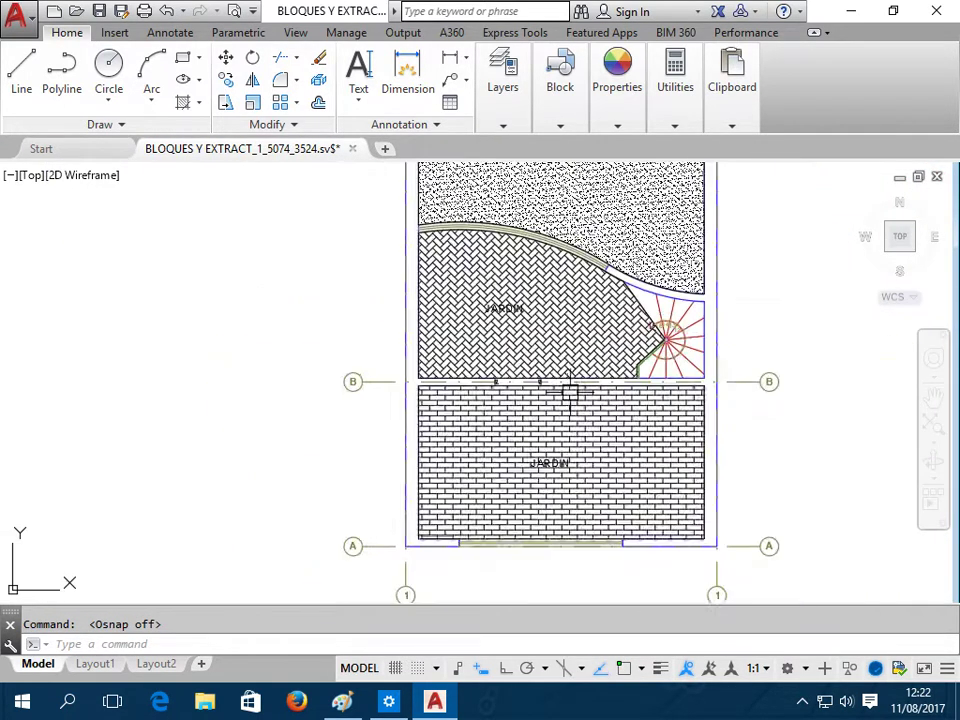
middle_drag(557, 322, 541, 374)
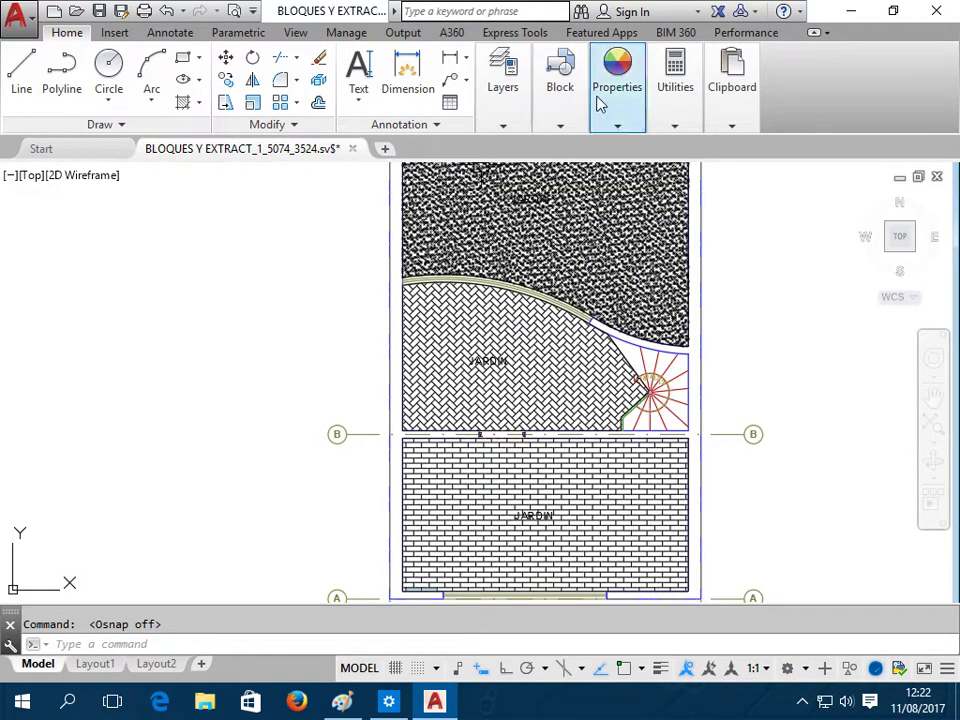
Switch to the Express Tools tab and expand its Text panel
click(530, 38)
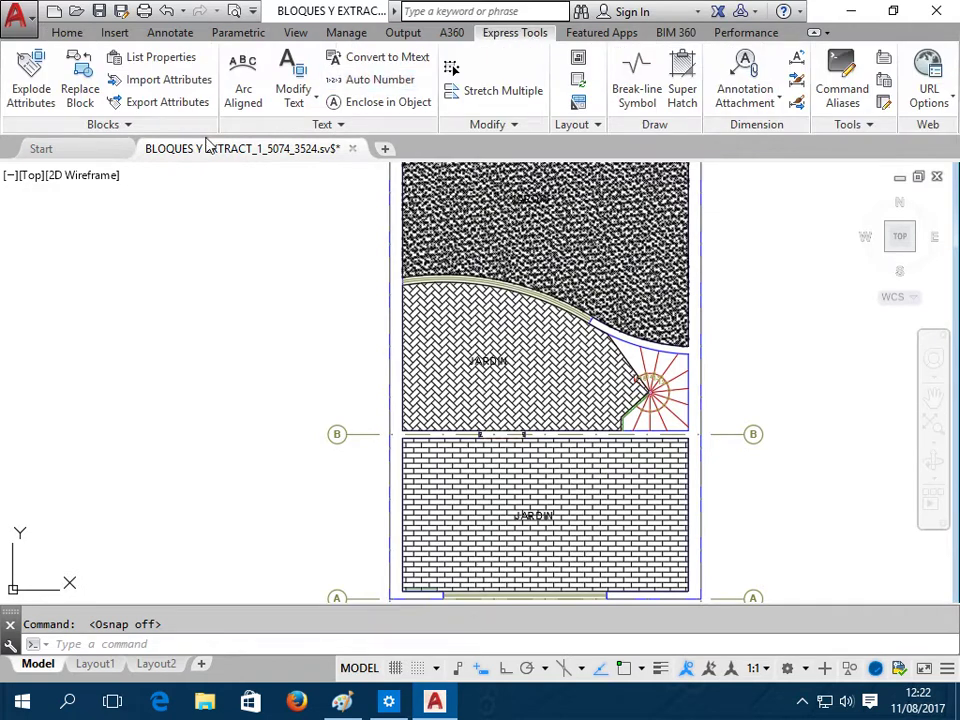
key(F1)
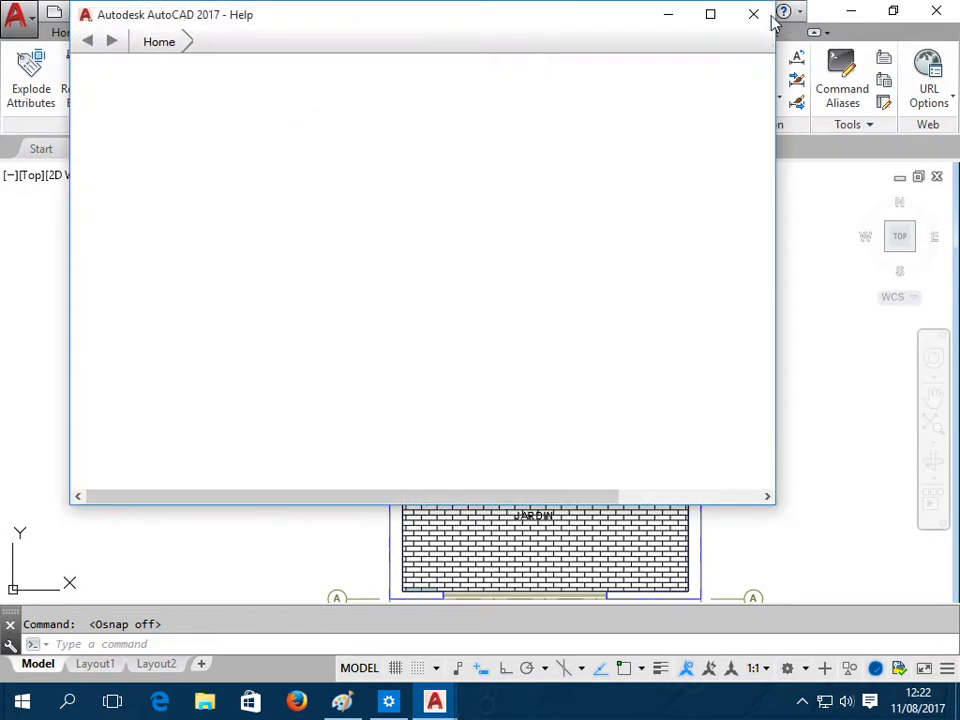
click(765, 17)
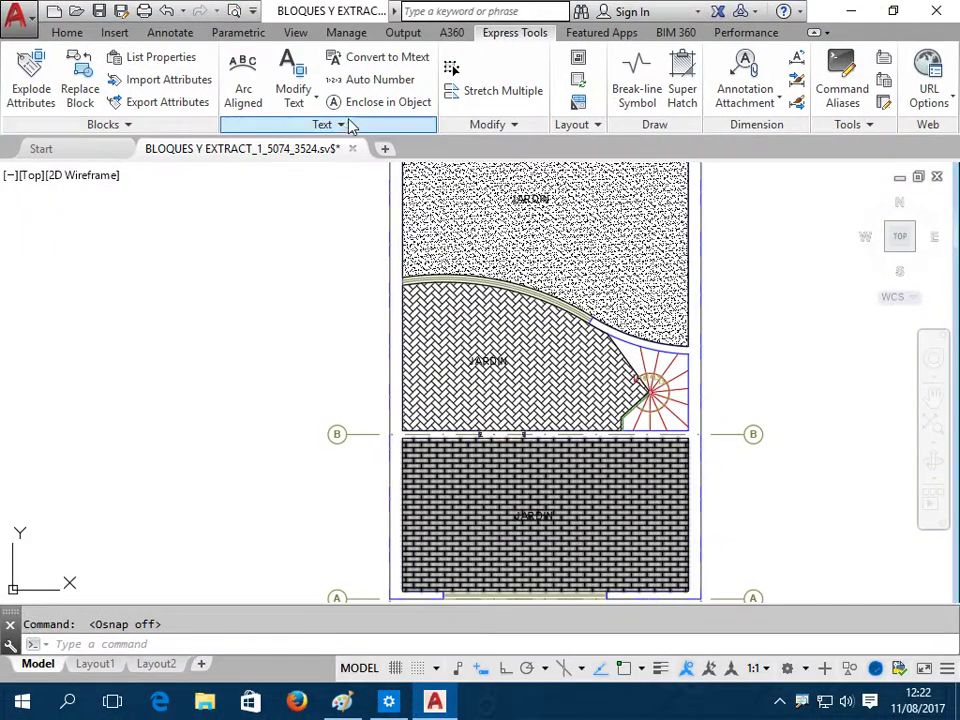
click(343, 125)
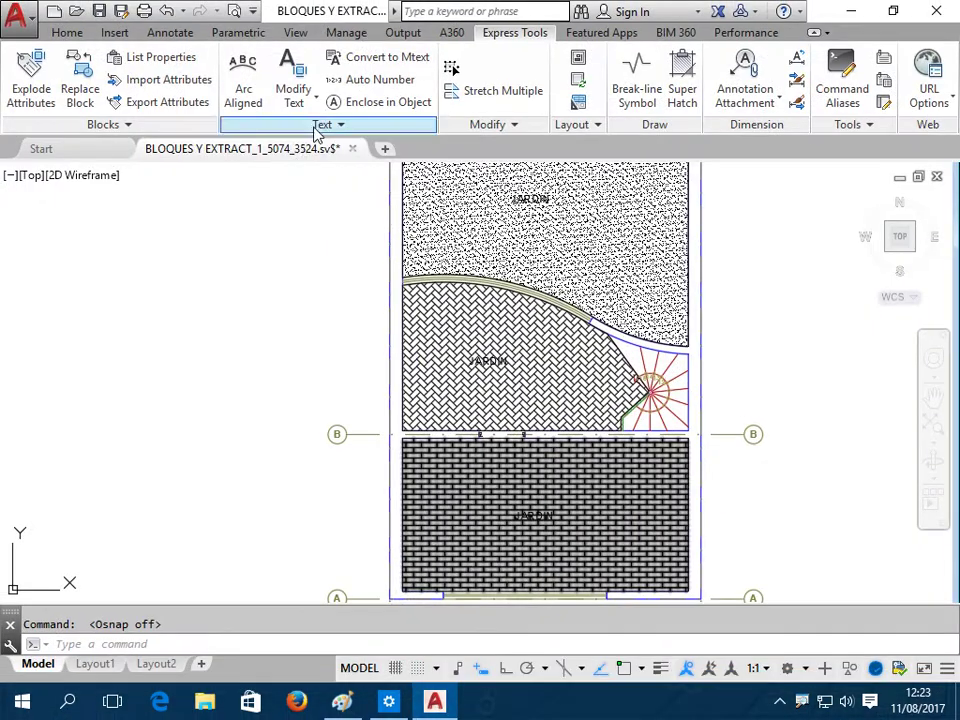
click(318, 126)
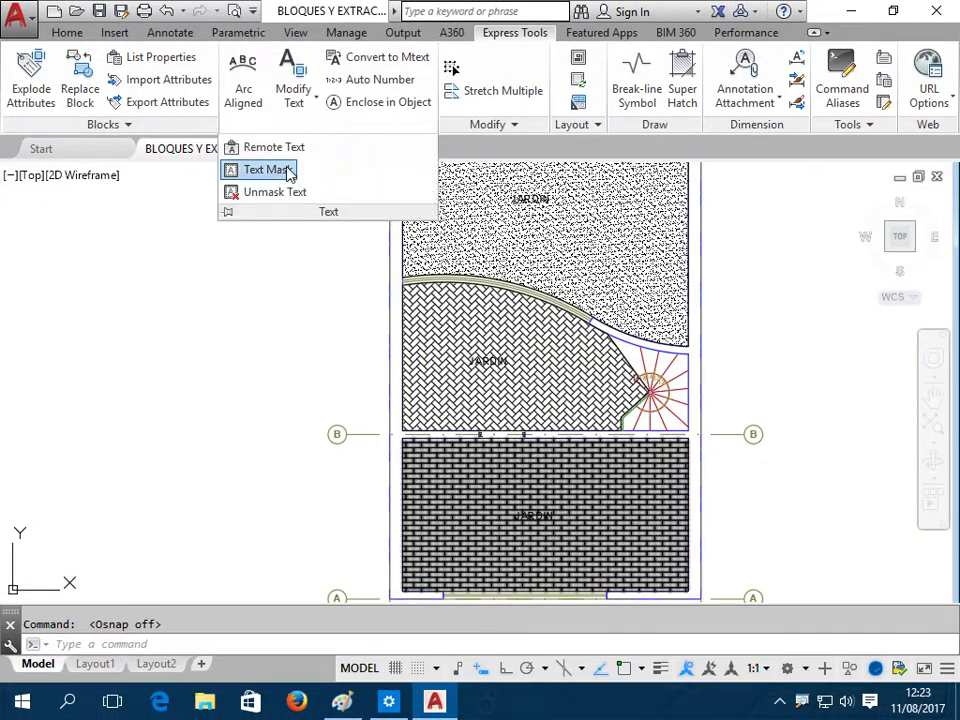
Apply Text Mask to the JARDIN label in the stippled upper area
click(287, 173)
scroll(533, 198, up, 4)
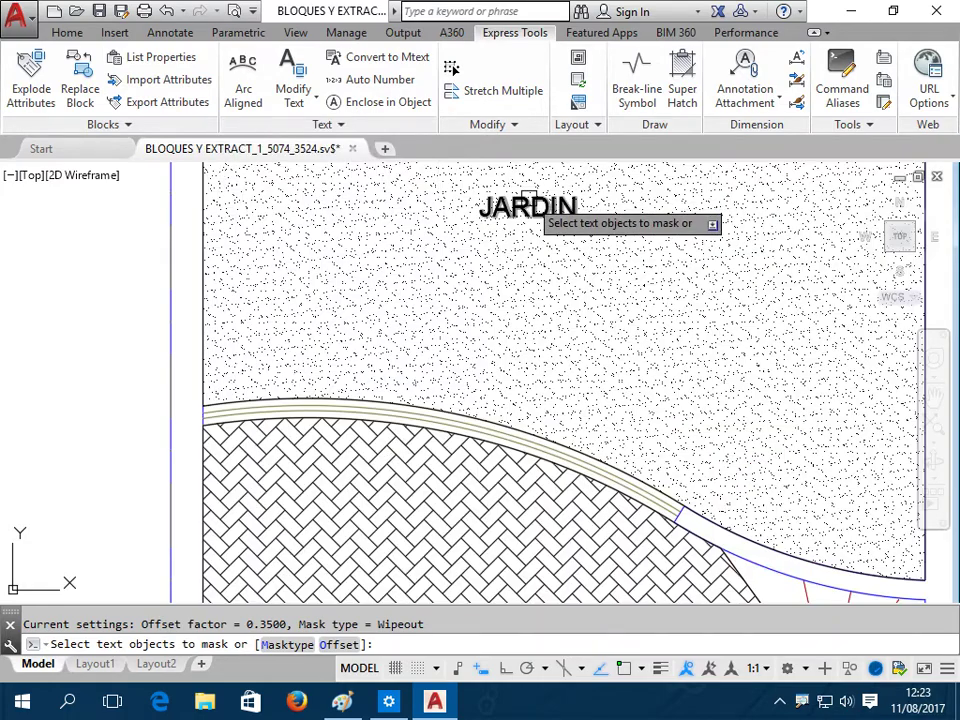
click(528, 203)
key(Return)
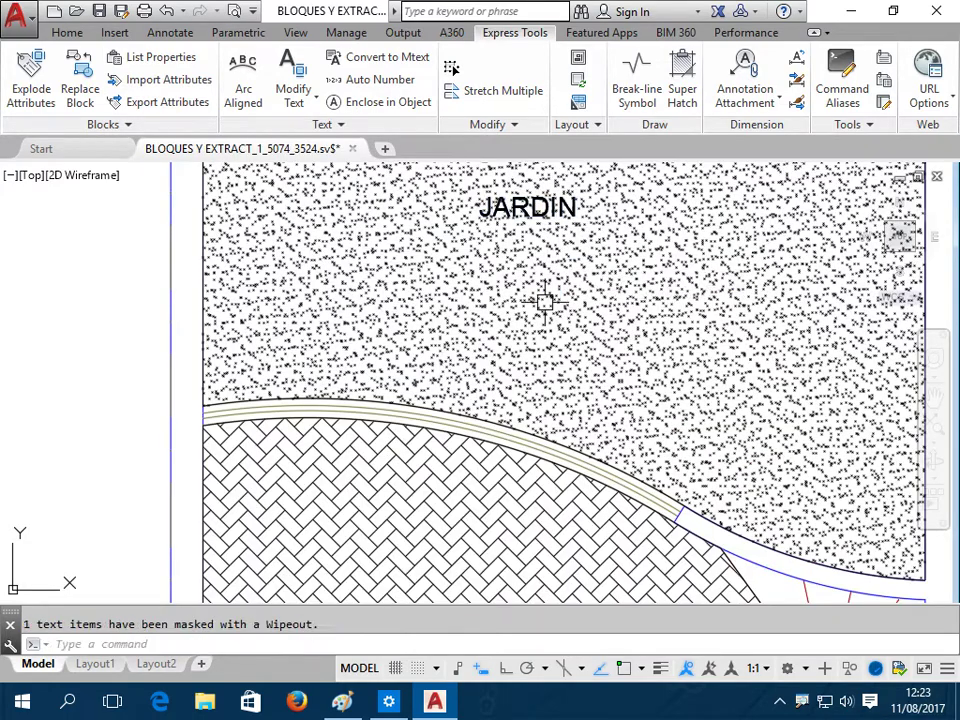
middle_drag(370, 314, 375, 360)
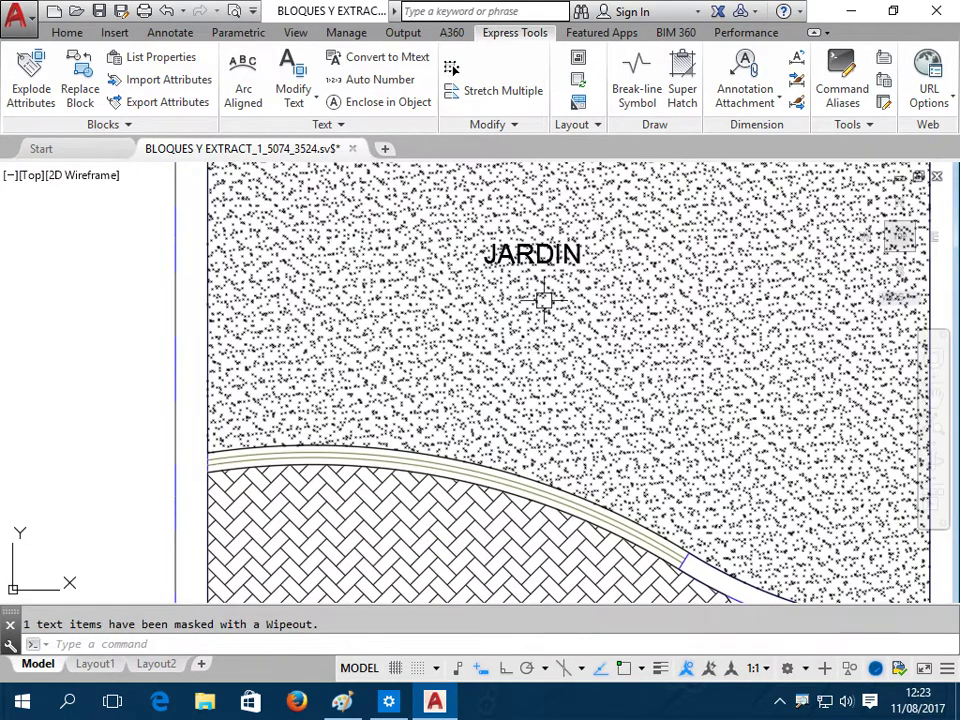
key(Escape)
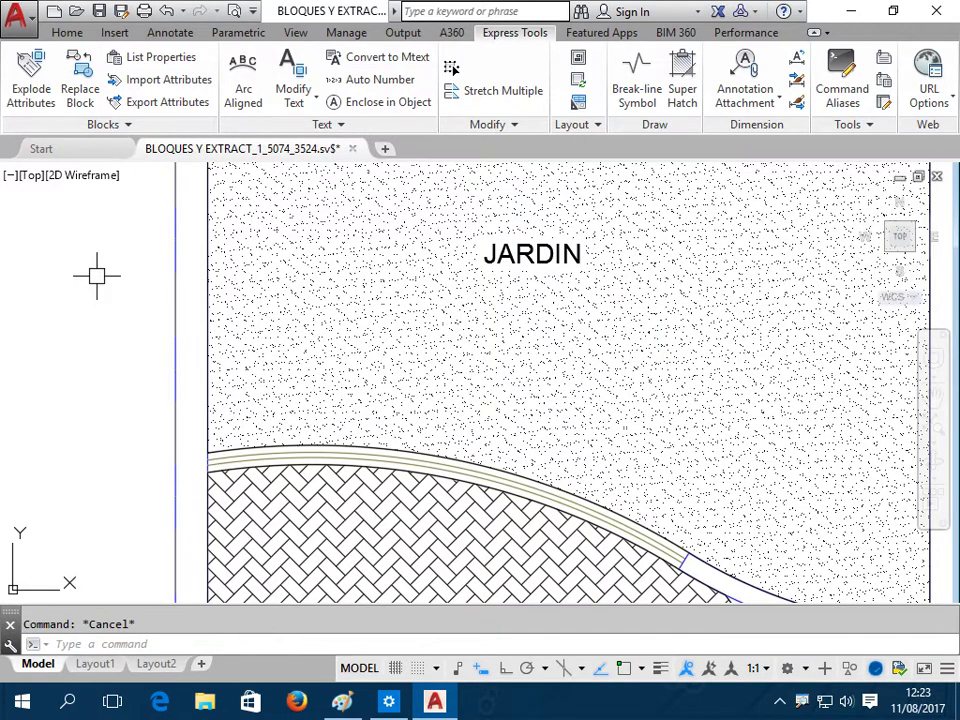
middle_drag(90, 272, 95, 53)
middle_drag(167, 311, 165, 140)
Change the herringbone room's JARDIN label to SALA
scroll(443, 258, up, 2)
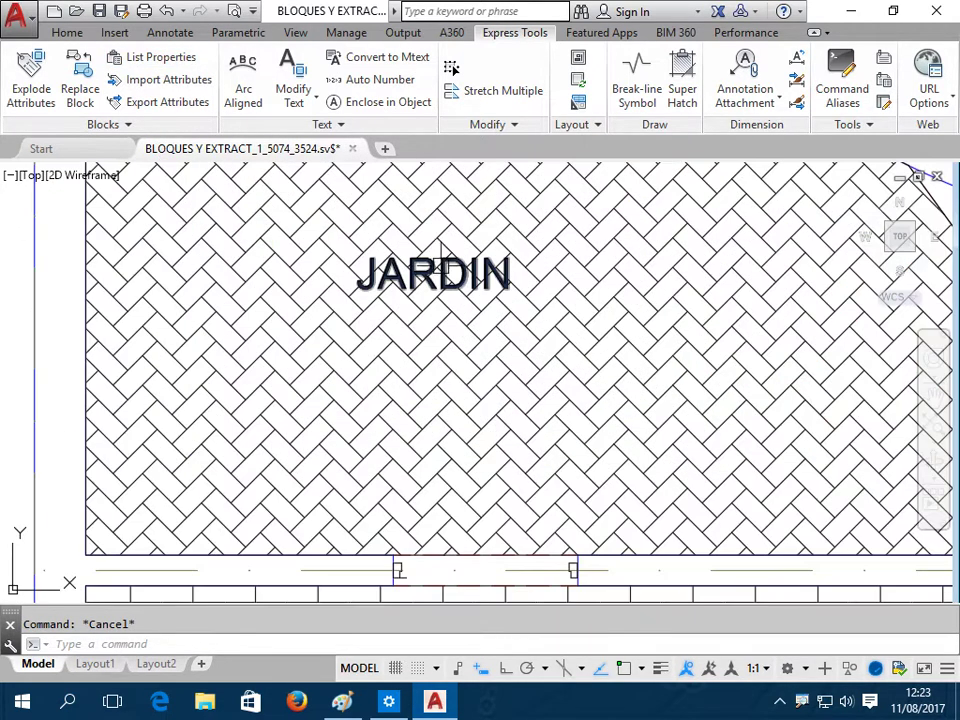
double_click(442, 268)
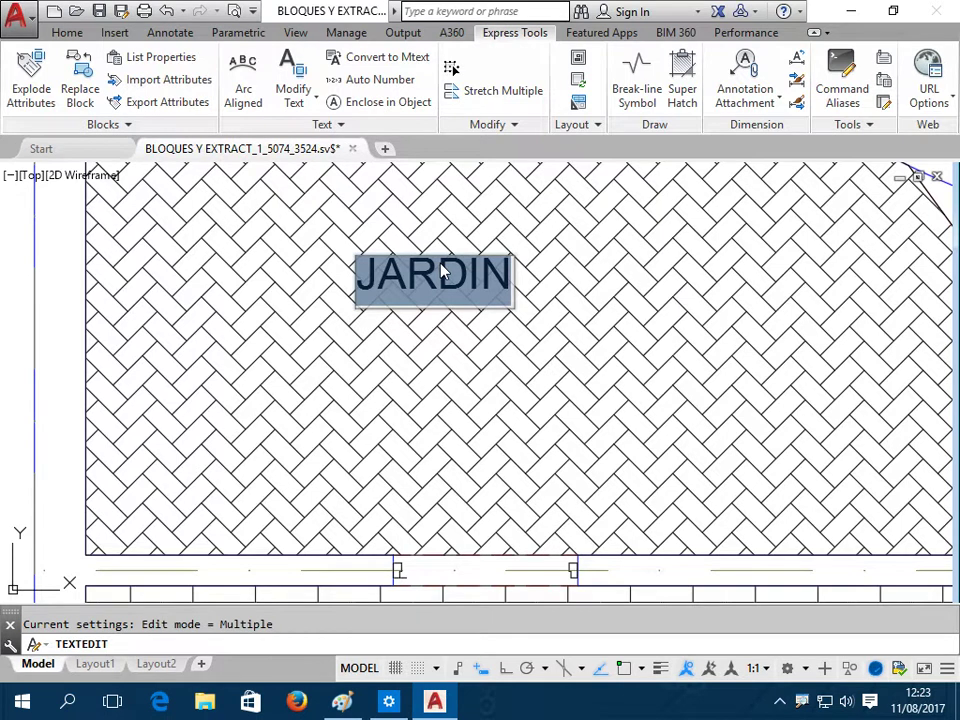
text(SALA)
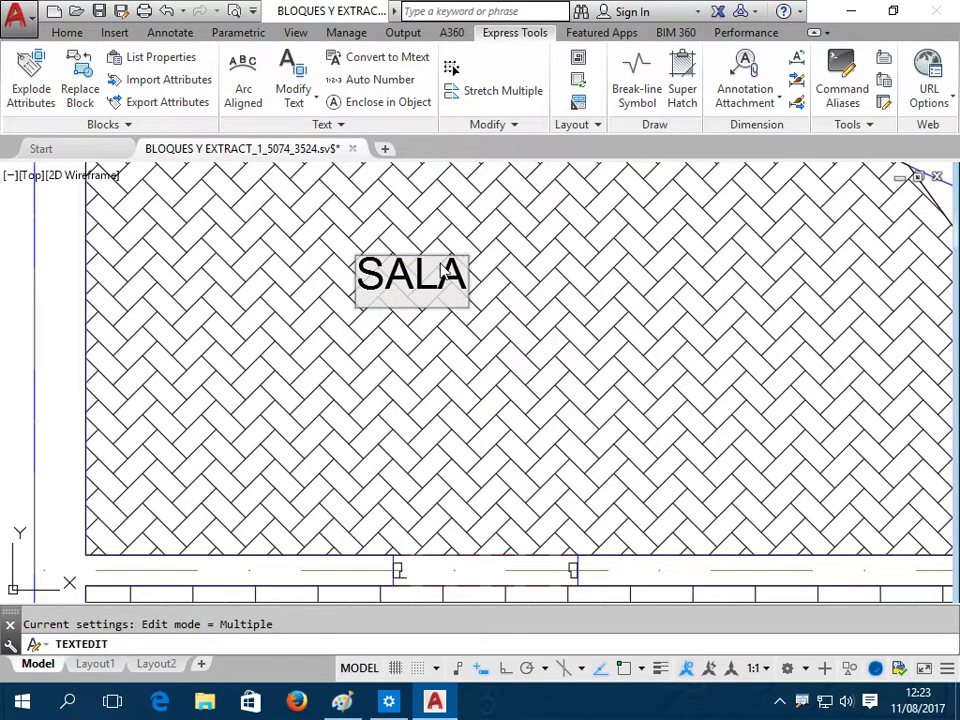
click(72, 308)
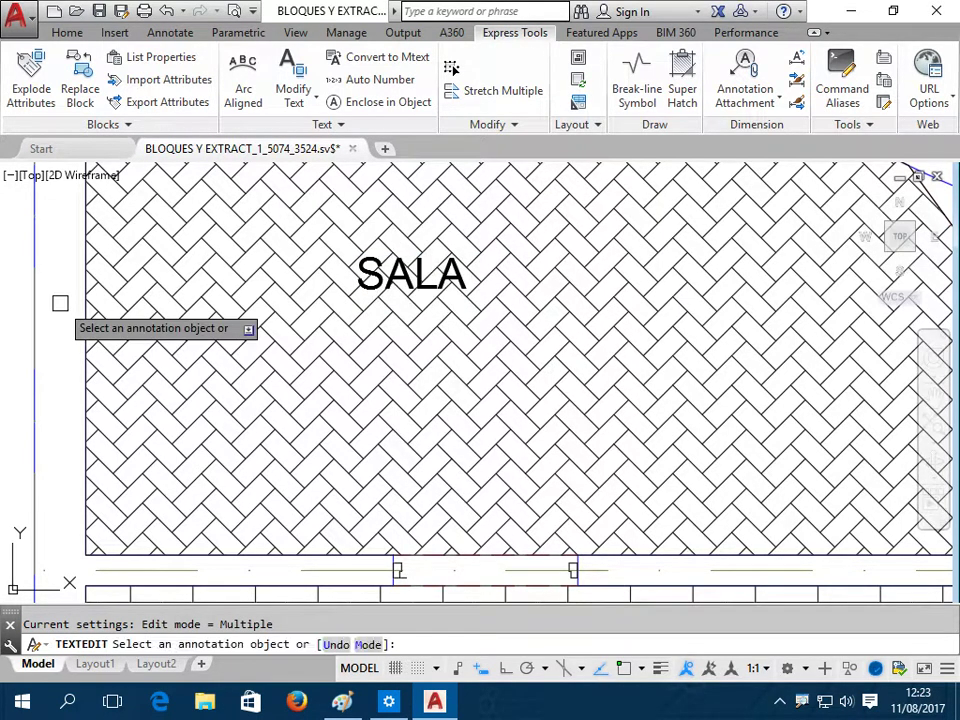
key(Escape)
Apply Express Tools Text Mask to the SALA label
click(322, 124)
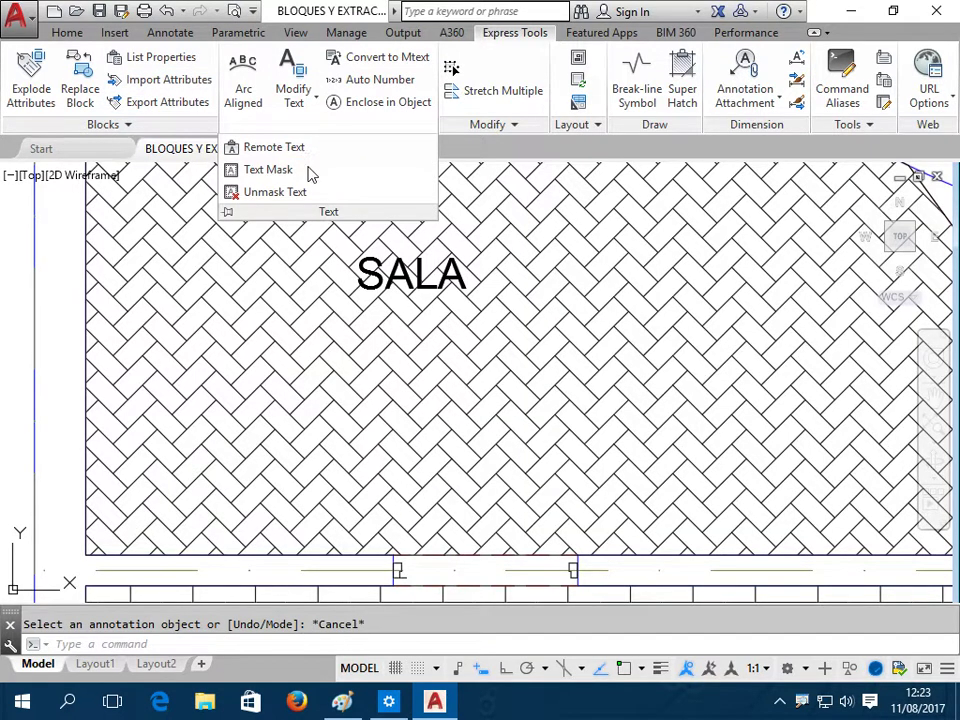
click(270, 170)
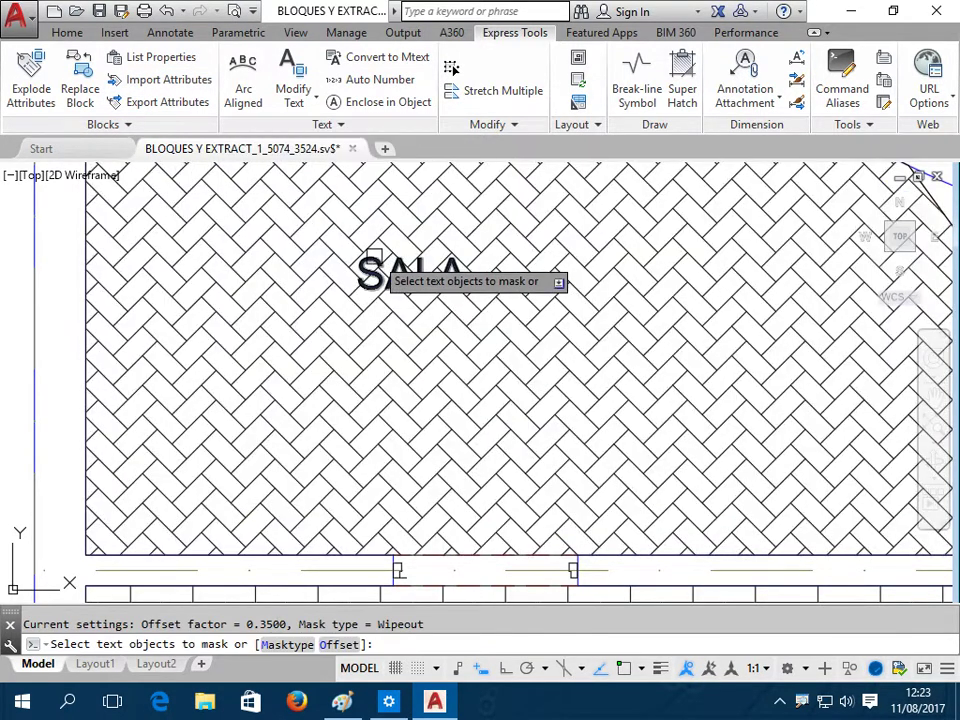
click(372, 260)
key(Return)
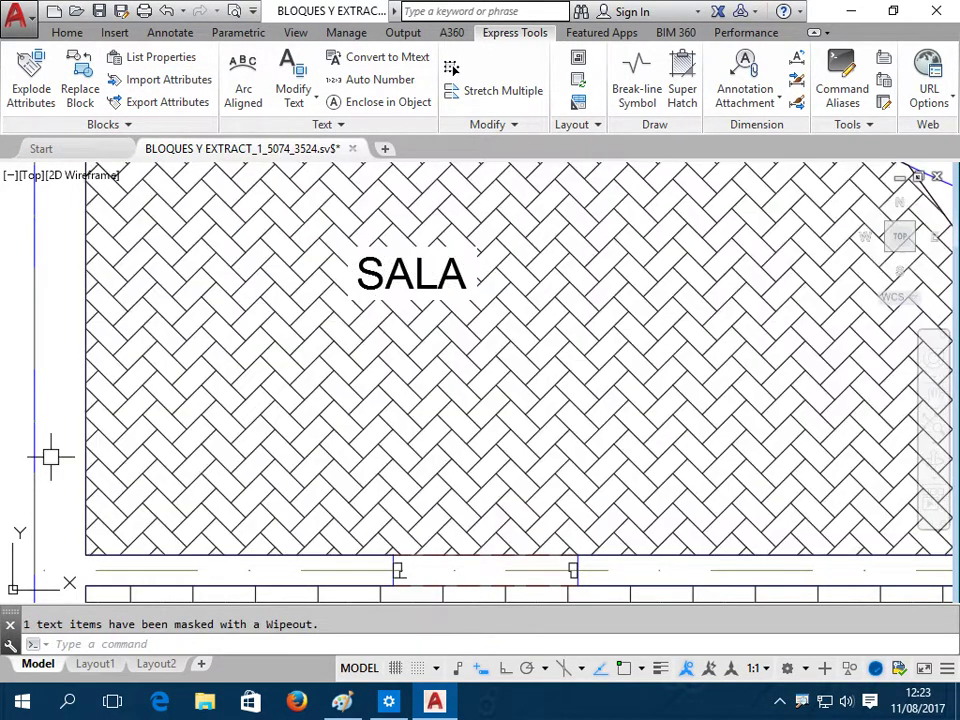
Change the brick room's JARDIN label to DORMITORIO
mouse_move(84, 476)
middle_down()
mouse_move(229, 443)
mouse_move(182, 310)
mouse_move(188, 235)
middle_up()
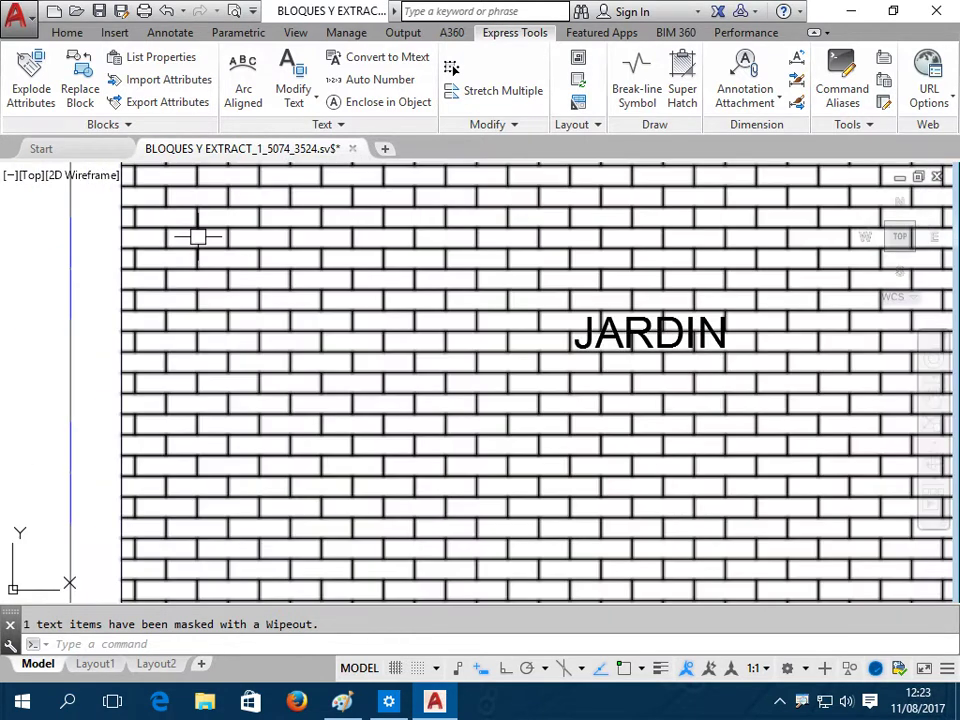
scroll(585, 316, up, 2)
double_click(610, 318)
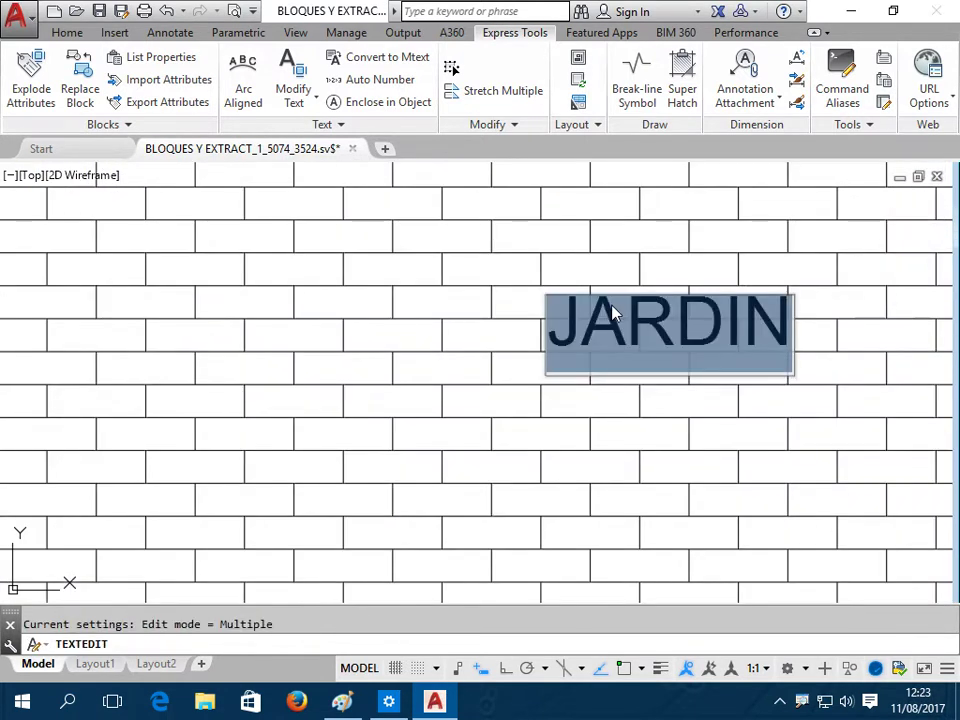
text(DORMITOR)
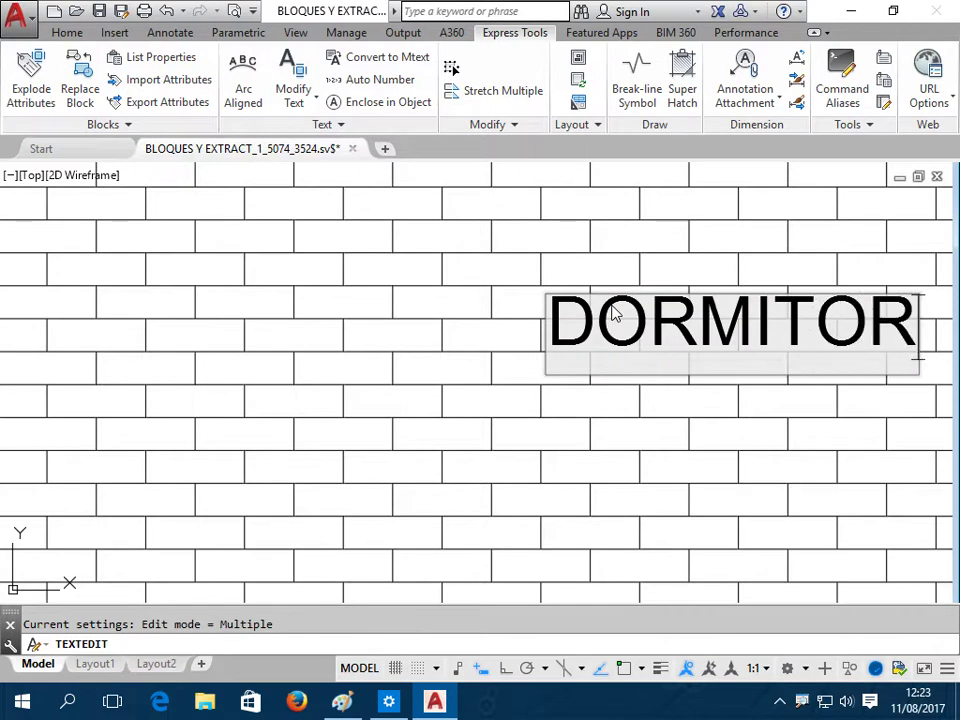
text(IO)
click(610, 317)
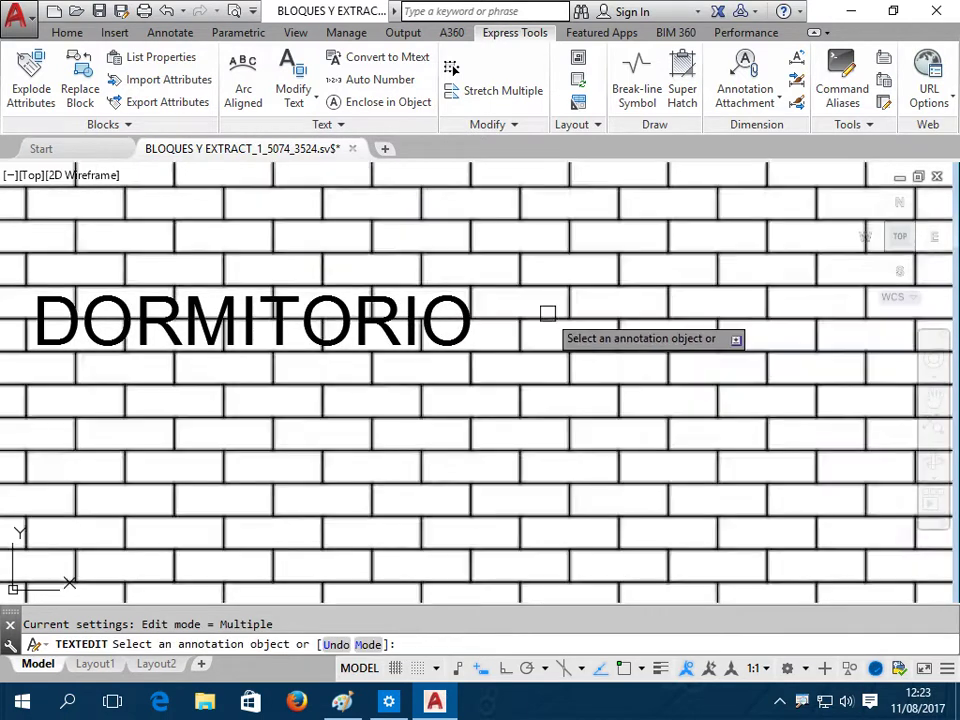
key(Escape)
Apply Express Tools Text Mask to the DORMITORIO label
click(318, 125)
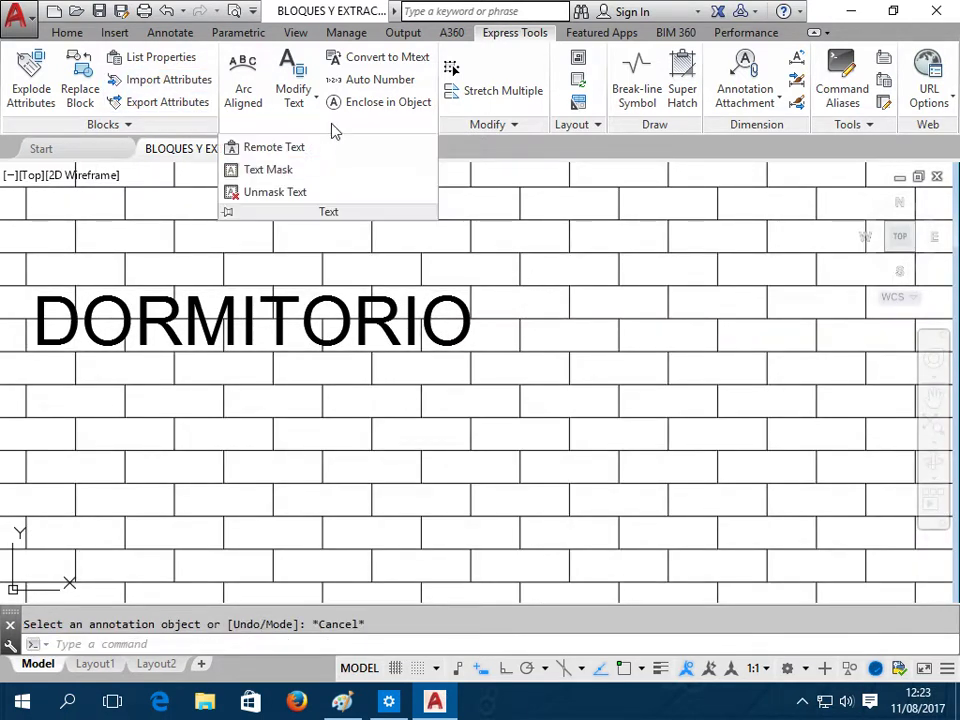
click(300, 169)
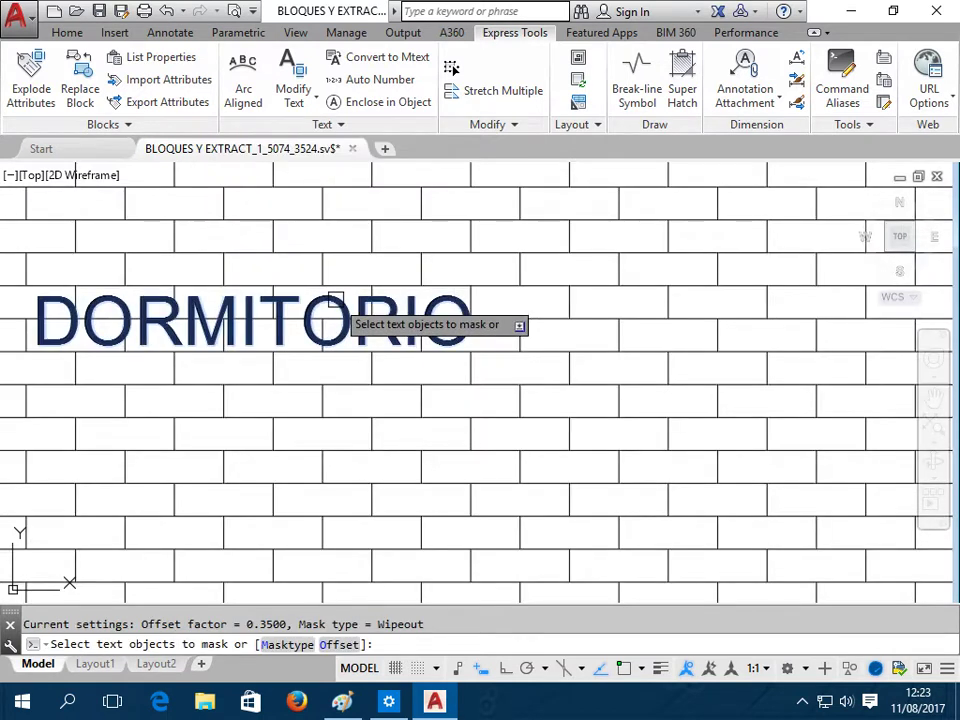
click(336, 300)
key(Return)
scroll(424, 343, down, 5)
key(Escape)
scroll(231, 364, down, 2)
scroll(234, 449, down, 1)
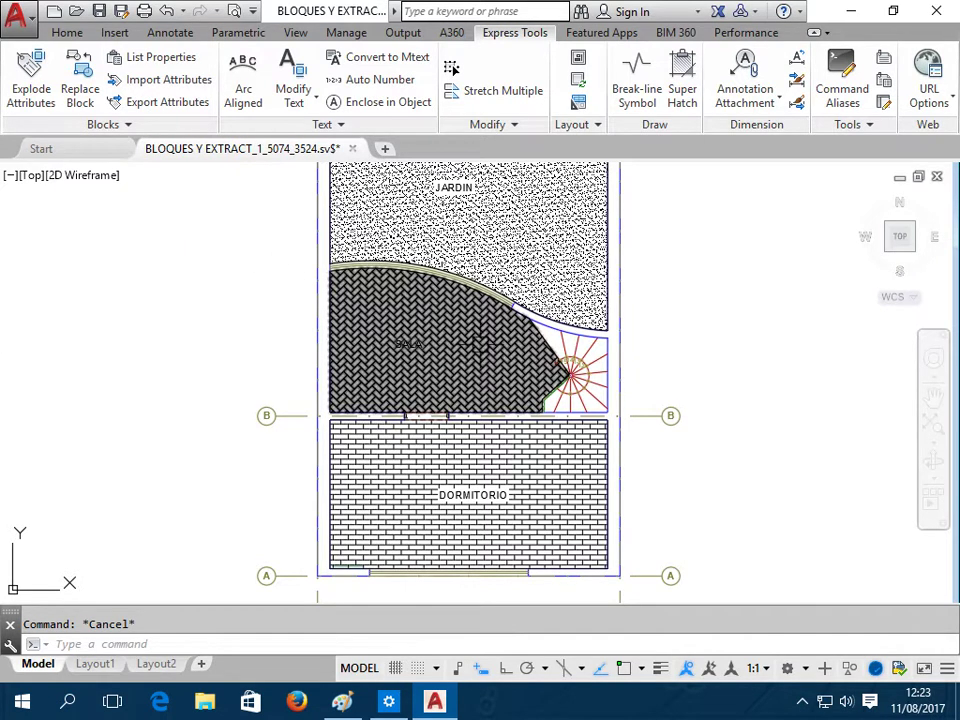
Open the Insert Table dialog from the Home tab's Annotation panel
scroll(482, 343, down, 2)
mouse_move(482, 343)
middle_down()
mouse_move(450, 354)
mouse_move(385, 345)
middle_up()
scroll(383, 343, up, 2)
scroll(383, 343, down, 2)
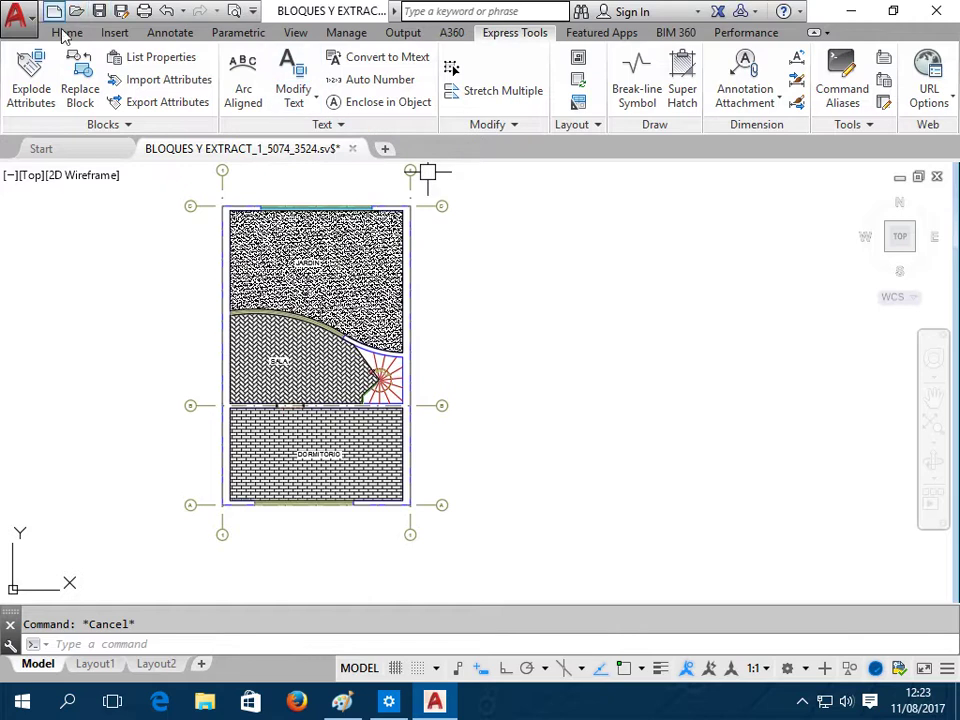
click(66, 33)
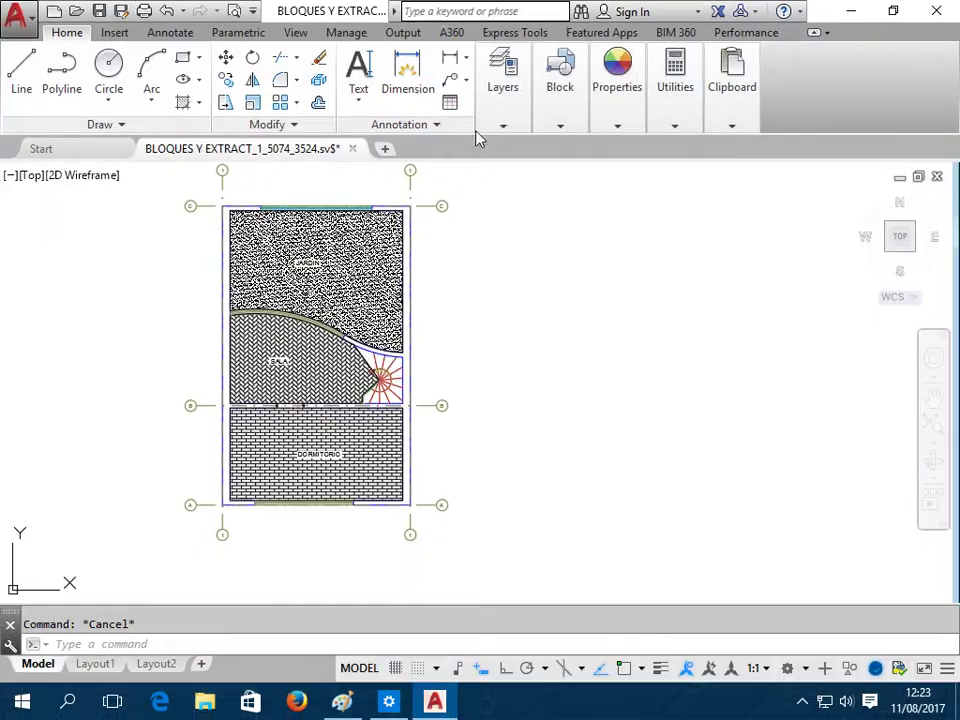
click(451, 103)
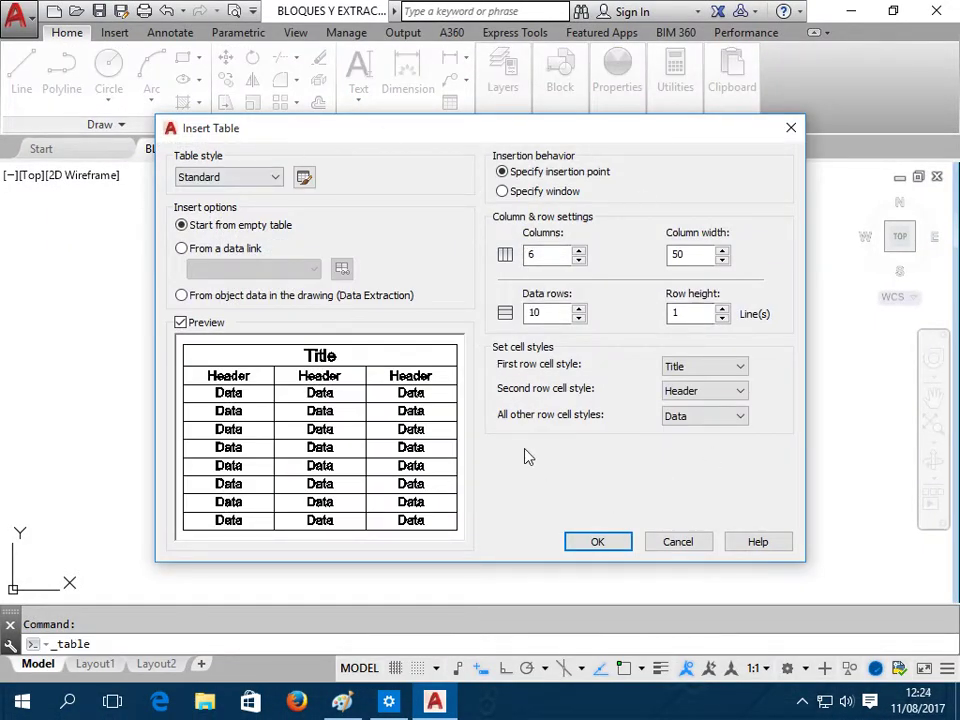
In Insert Table, set 3 columns with column width 30 and confirm
click(716, 416)
text(3)
double_click(549, 313)
double_click(689, 262)
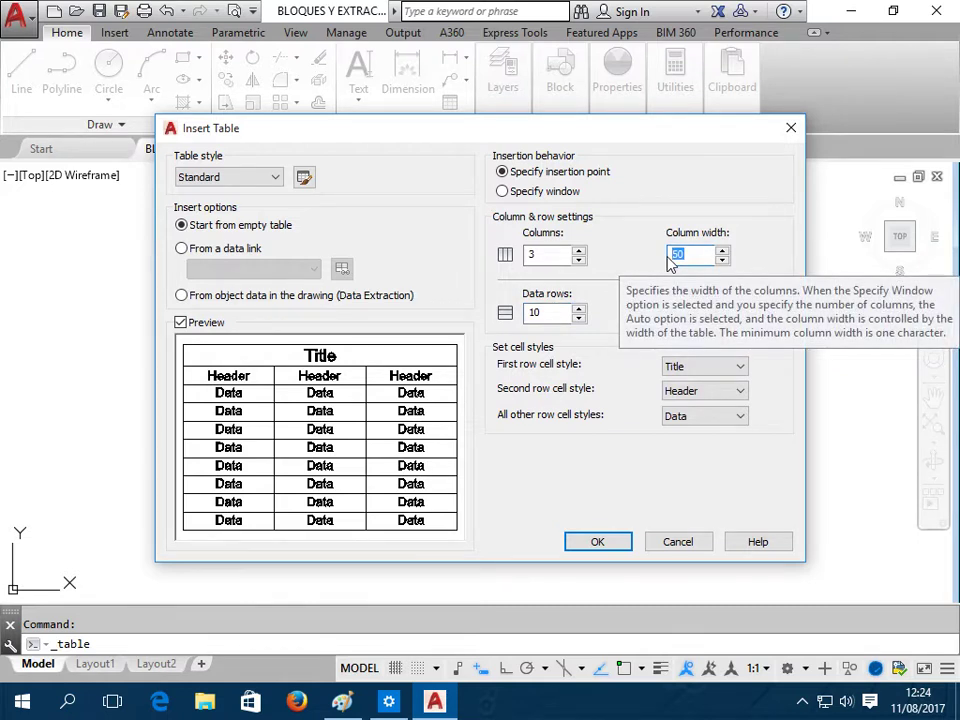
text(30)
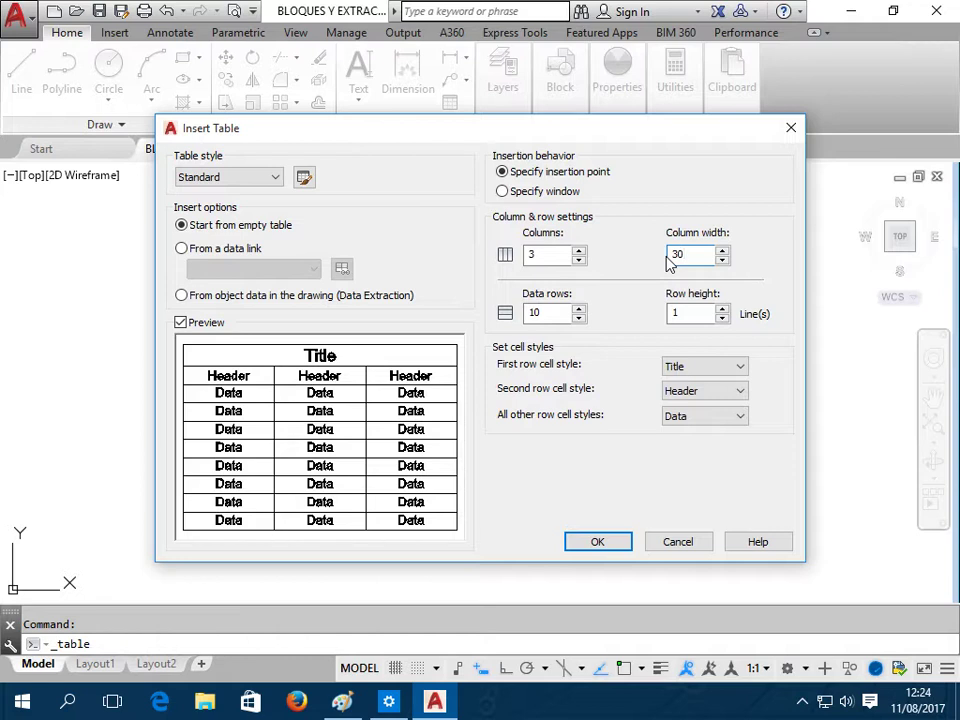
drag(703, 314, 671, 320)
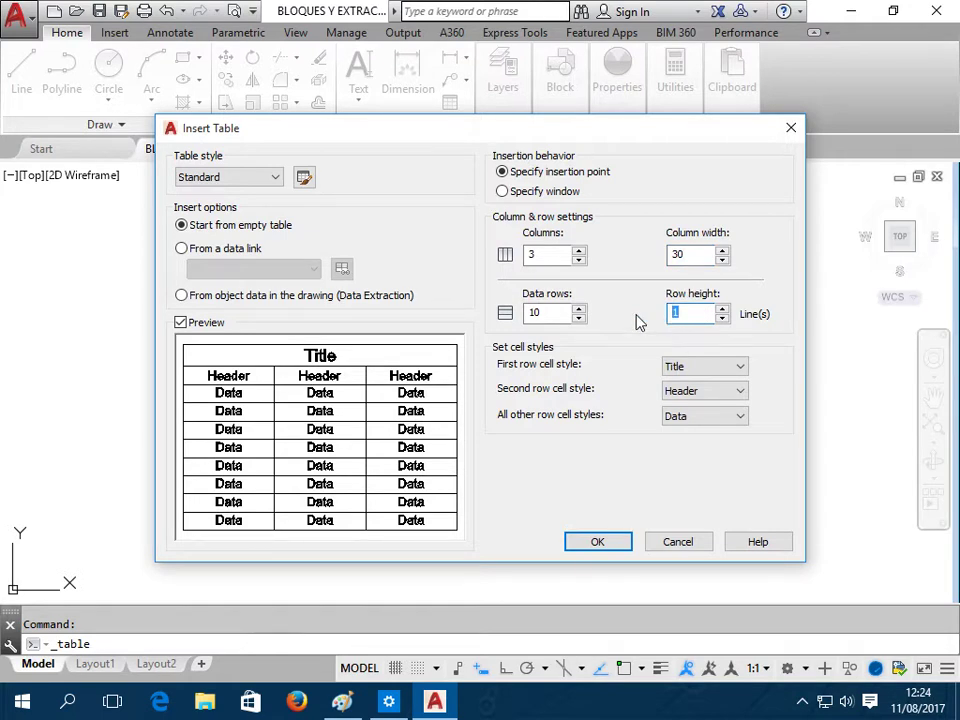
click(600, 542)
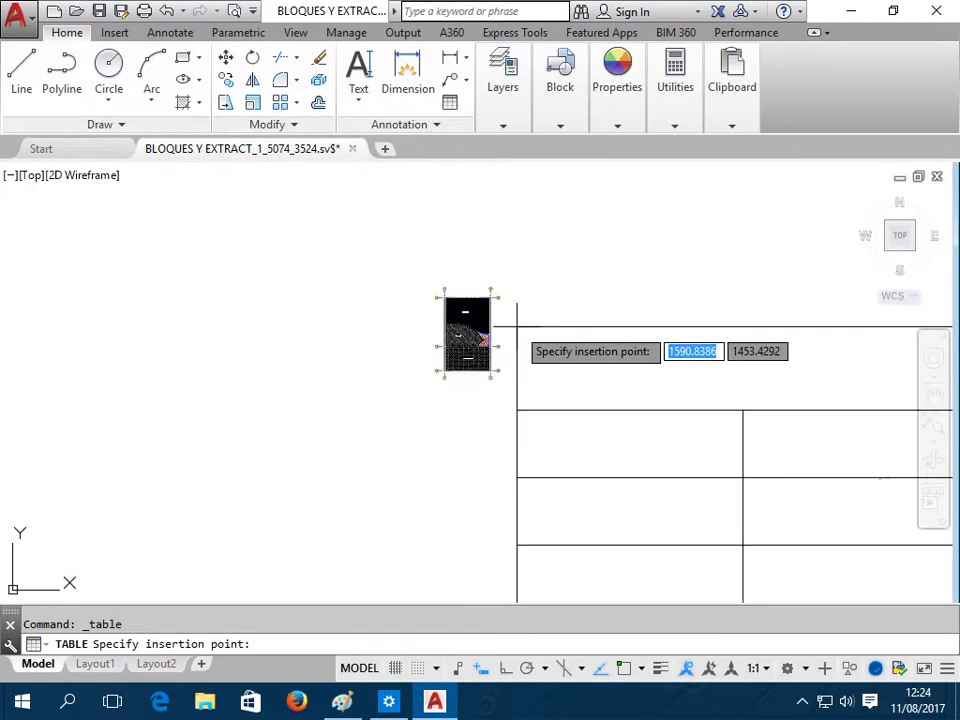
Place the trial table, zoom out to see it, then select and erase it
scroll(529, 272, up, 1)
scroll(523, 279, down, 1)
middle_drag(523, 279, 310, 215)
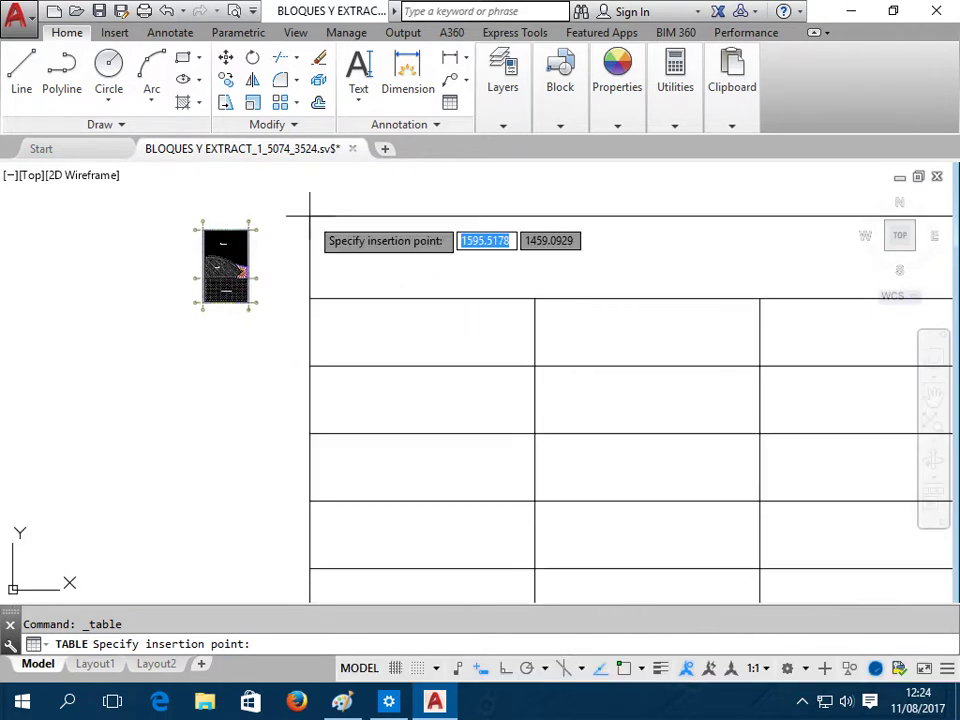
click(297, 222)
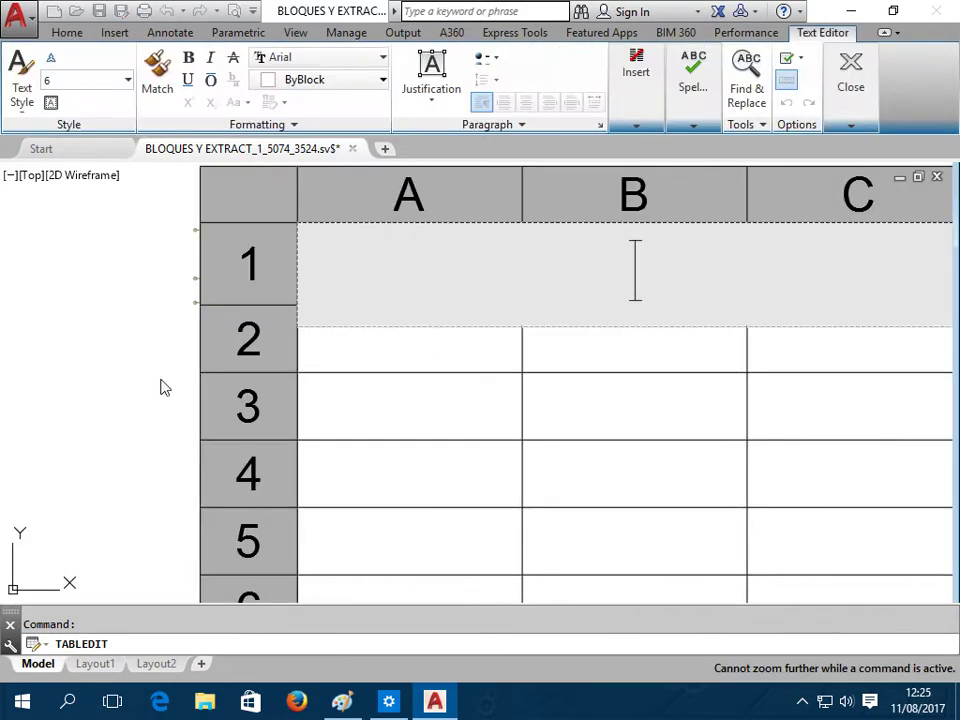
key(Escape)
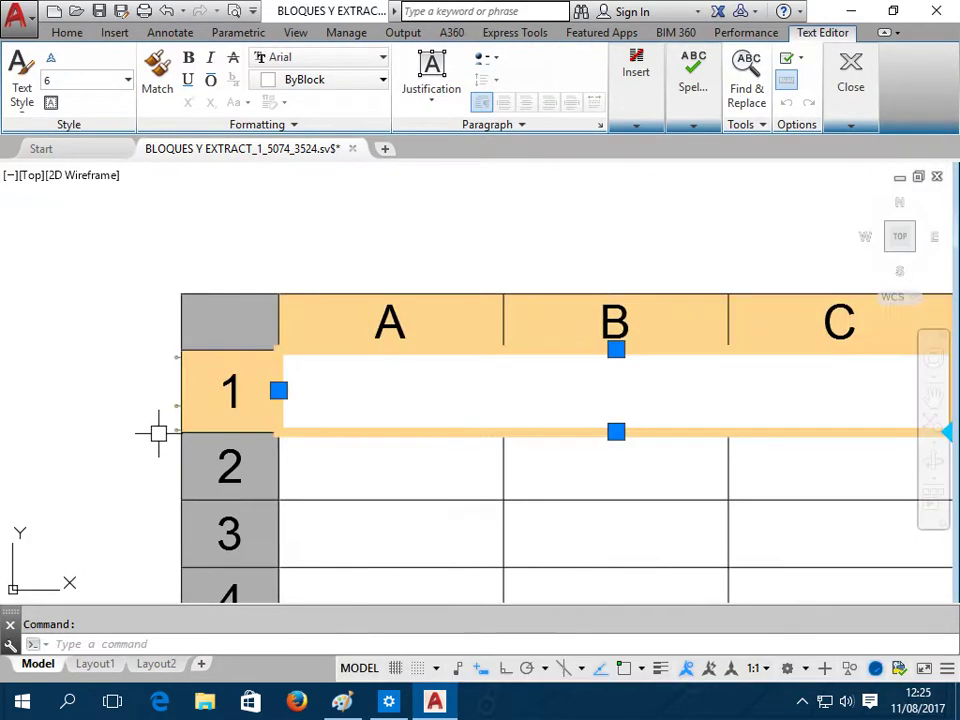
middle_click(158, 430)
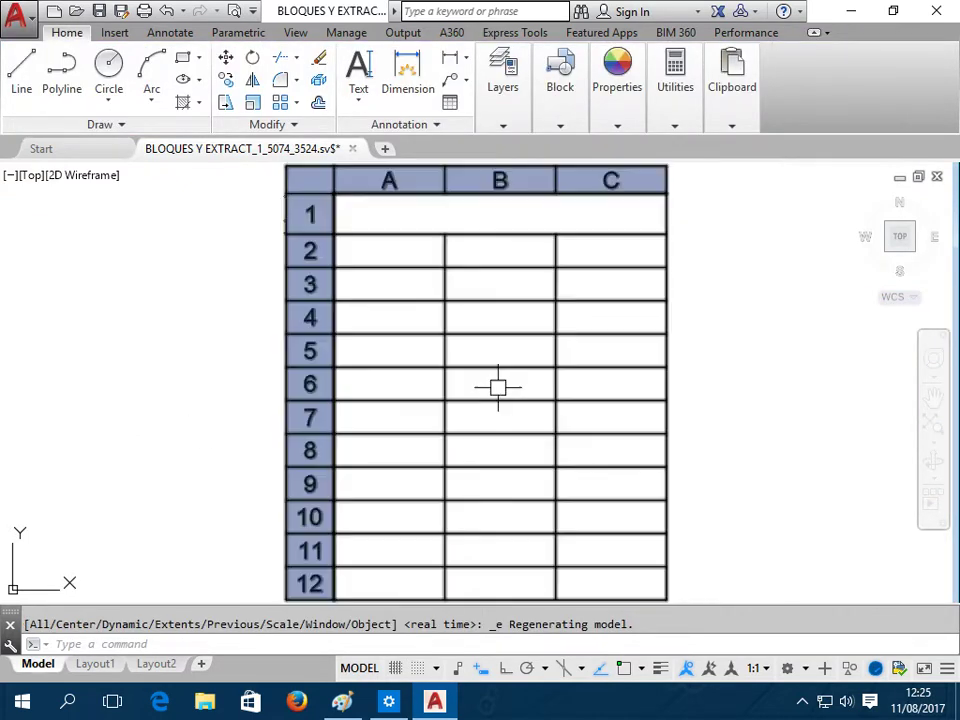
click(720, 268)
click(633, 402)
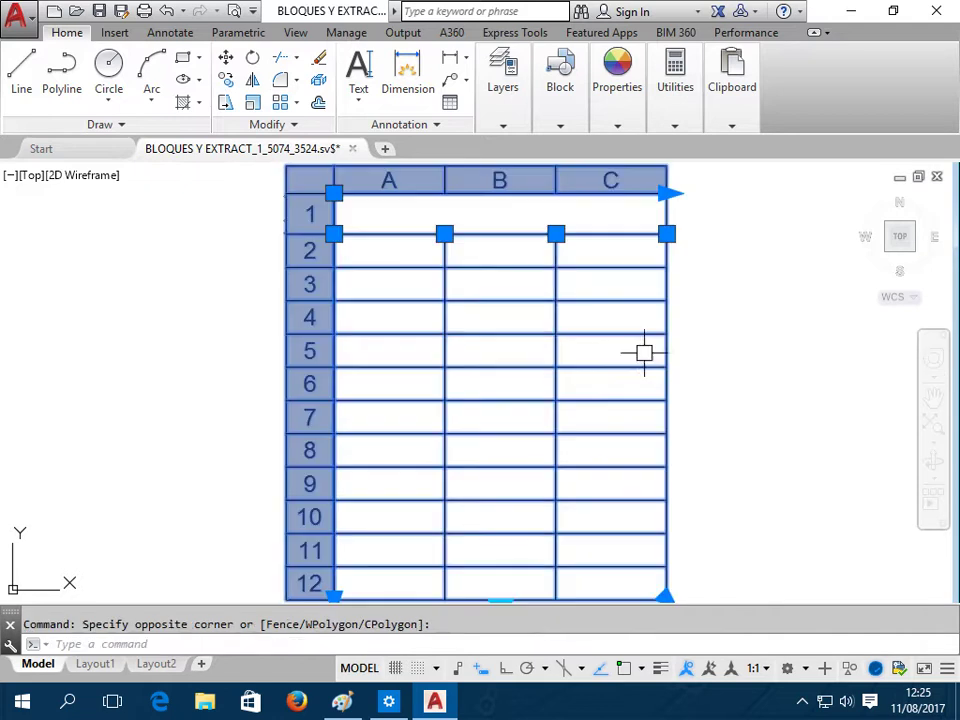
key(Delete)
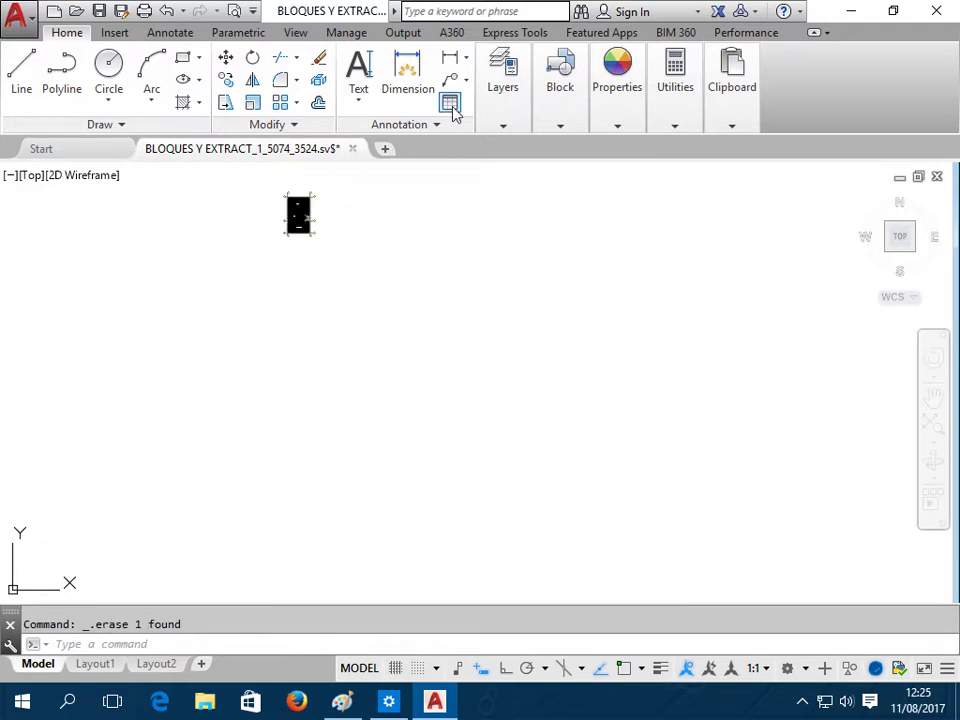
Insert a new 3-column table with 3 data rows into the drawing
click(450, 104)
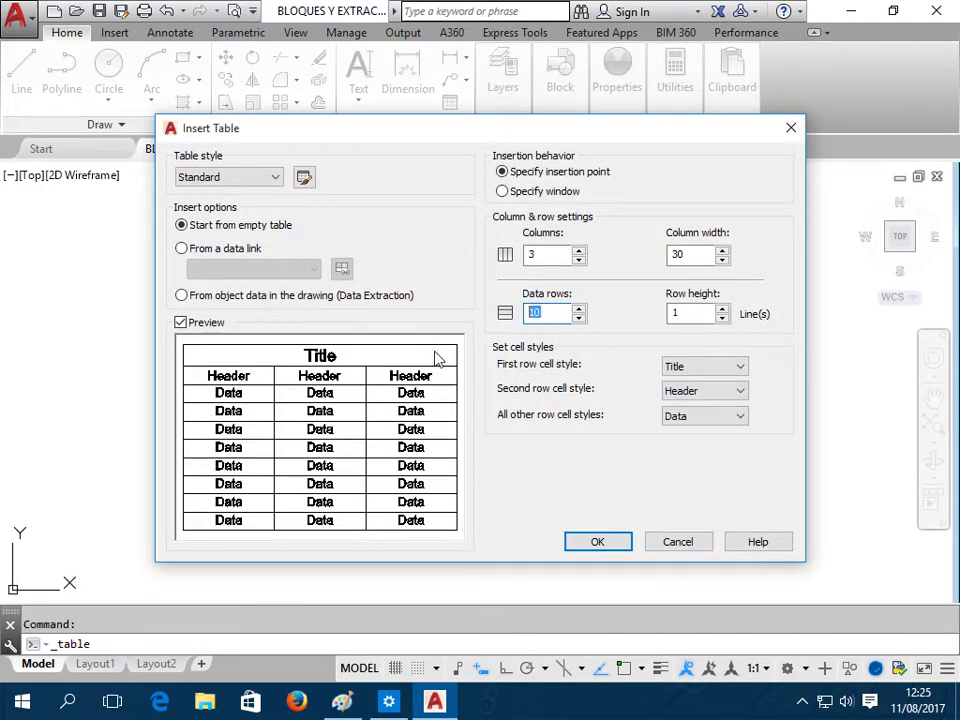
text(3)
click(594, 547)
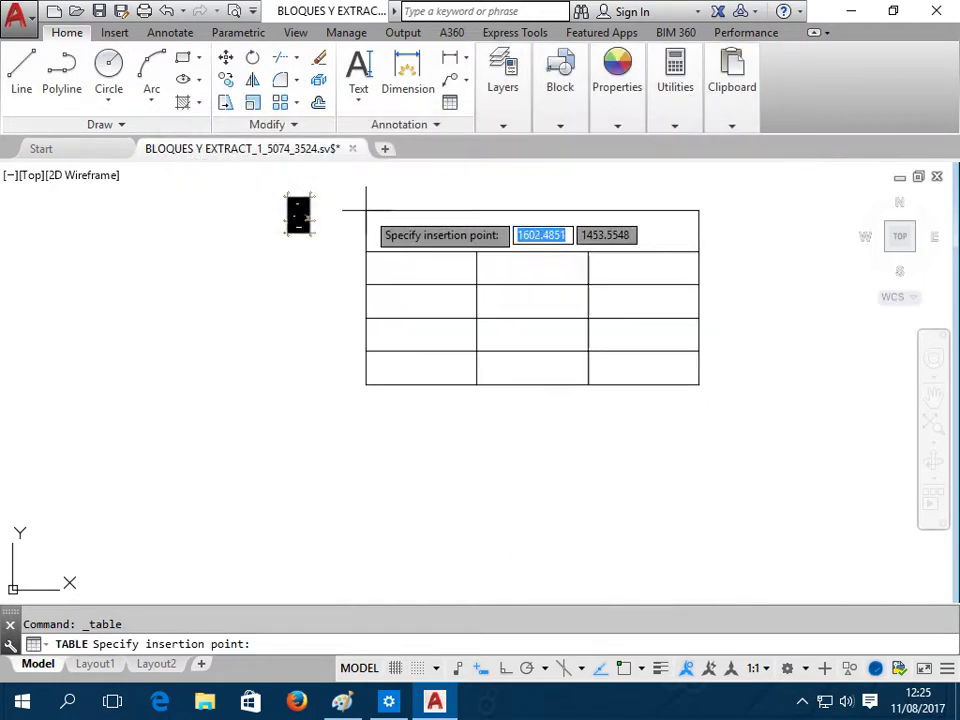
click(347, 204)
key(Escape)
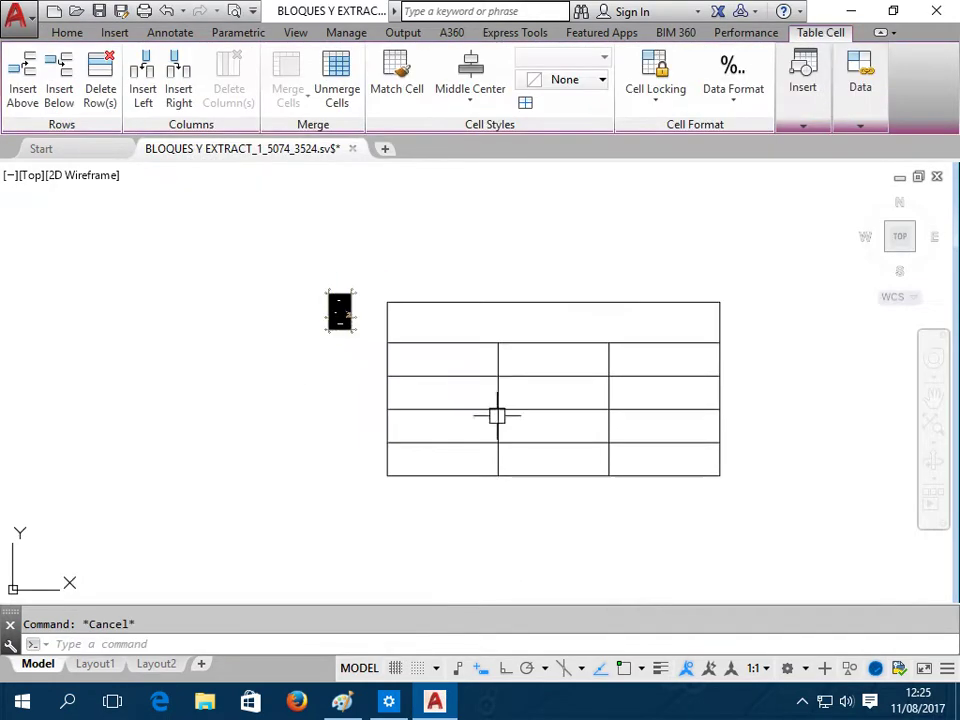
key(Escape)
Try the SCALE command, cancel it, and resize the command history area
text(sc)
key(Return)
key(Escape)
drag(803, 604, 731, 510)
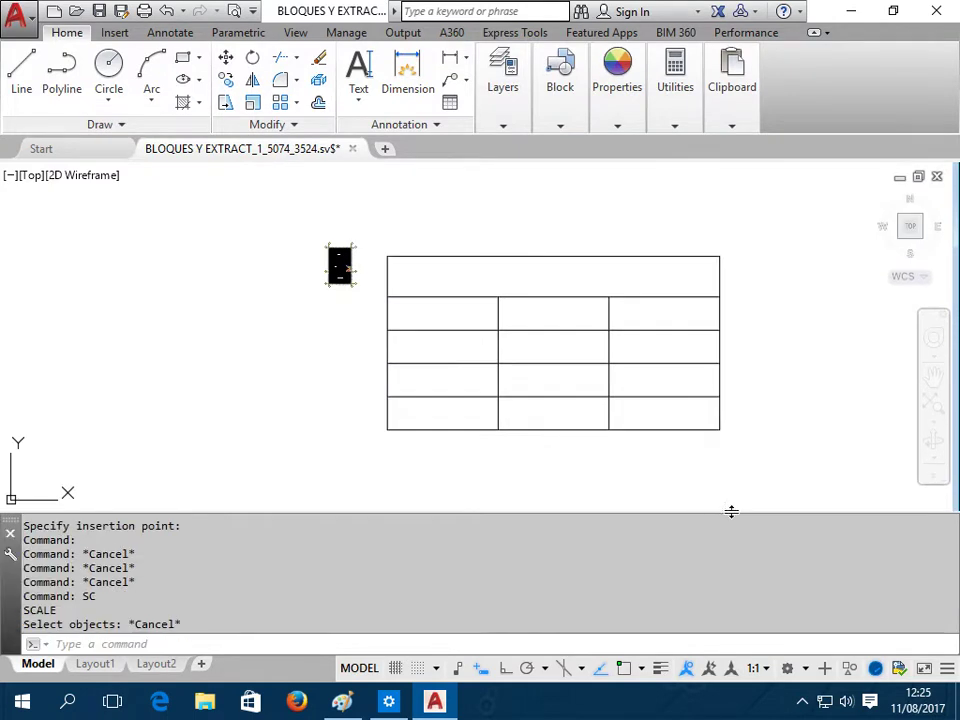
key(Escape)
key(Escape)
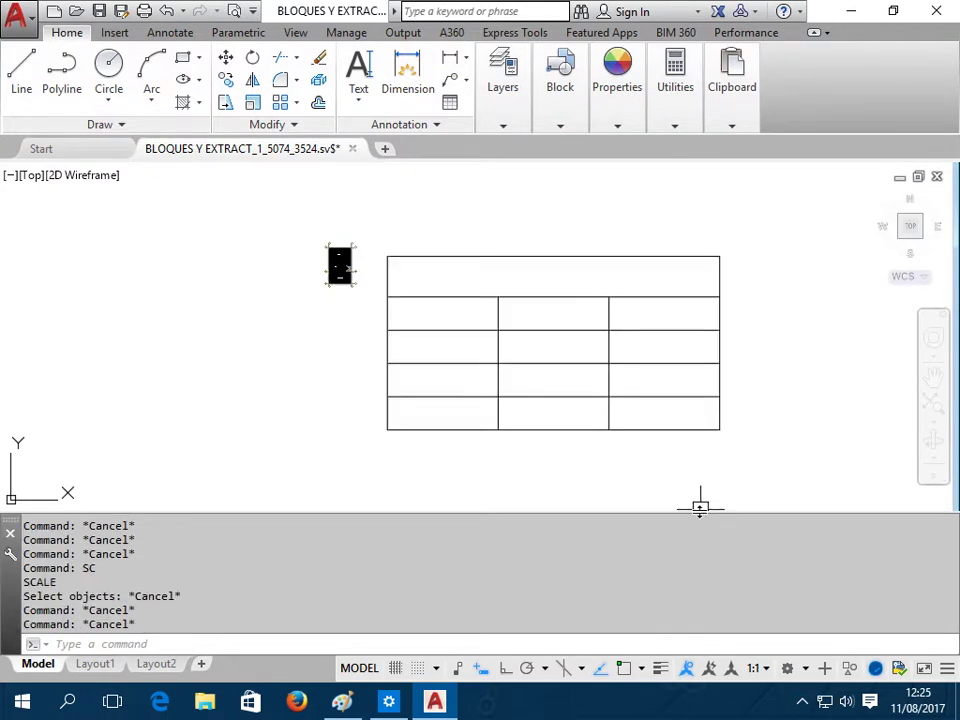
drag(700, 508, 699, 615)
Scale the table down by a factor of 0.2
click(708, 486)
text(sc)
key(Return)
click(632, 418)
key(Return)
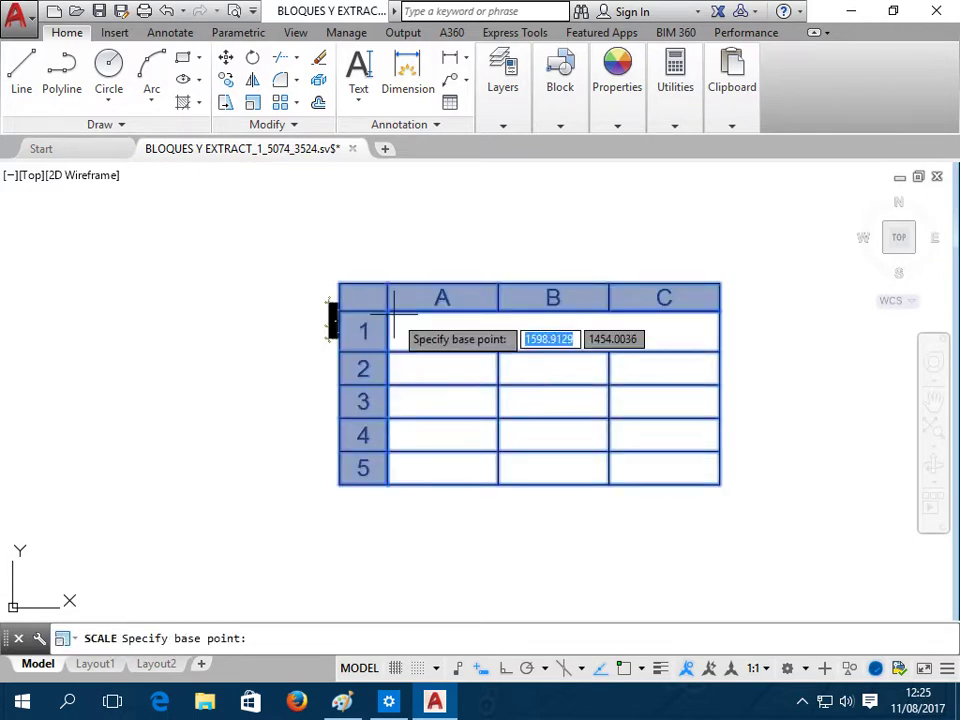
click(391, 312)
text(.2)
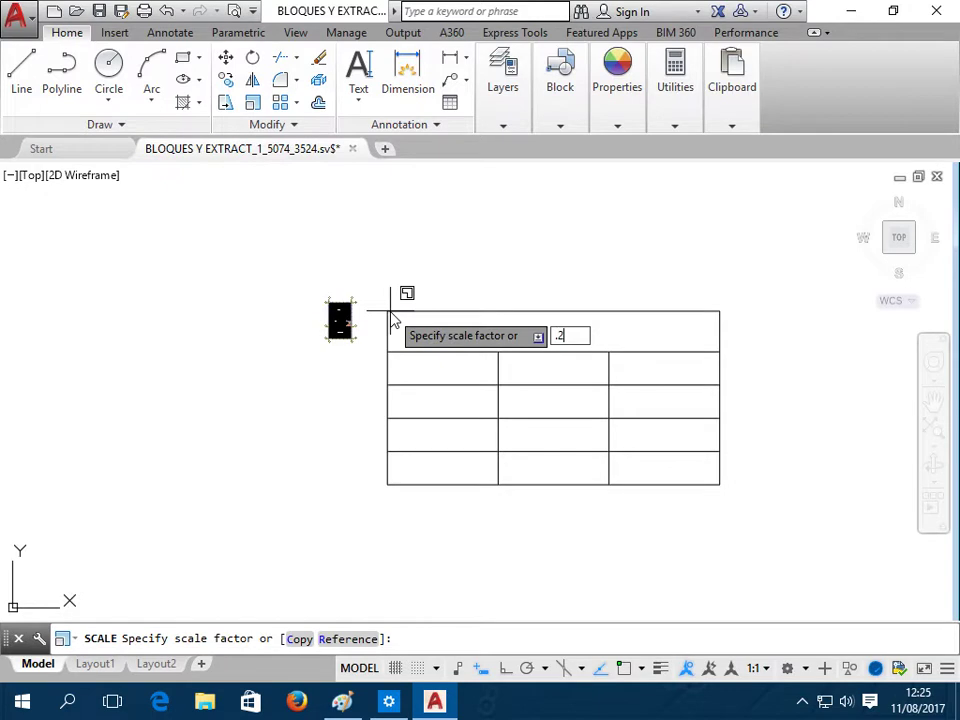
key(Return)
scroll(380, 320, up, 4)
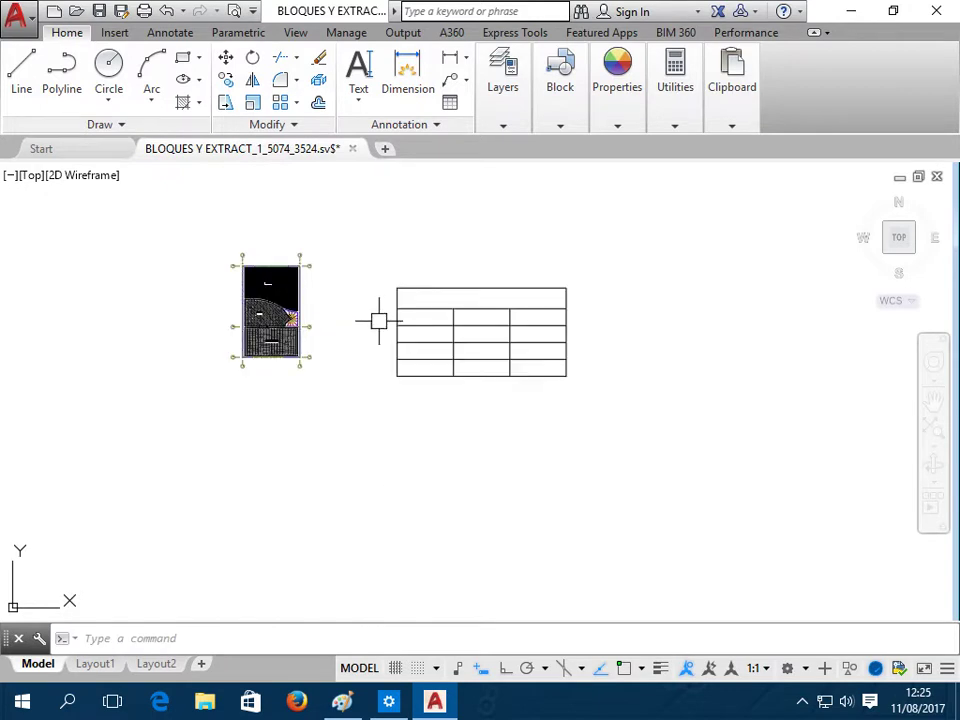
Scale the table again by a factor of 0.5
key(Return)
click(566, 225)
click(392, 320)
key(Return)
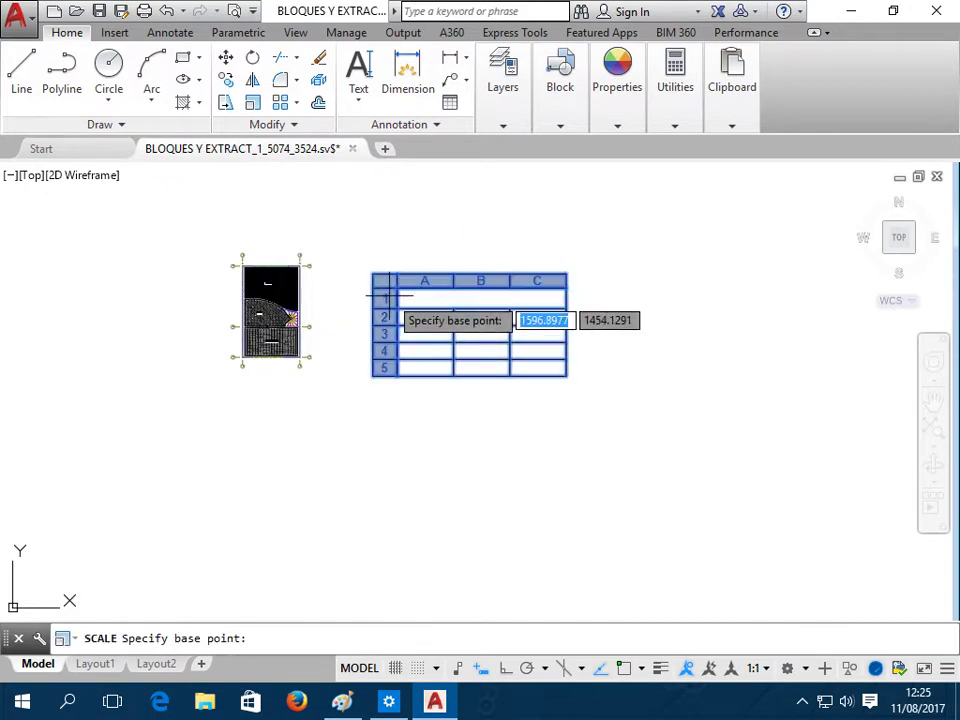
click(391, 297)
text(.5)
key(Return)
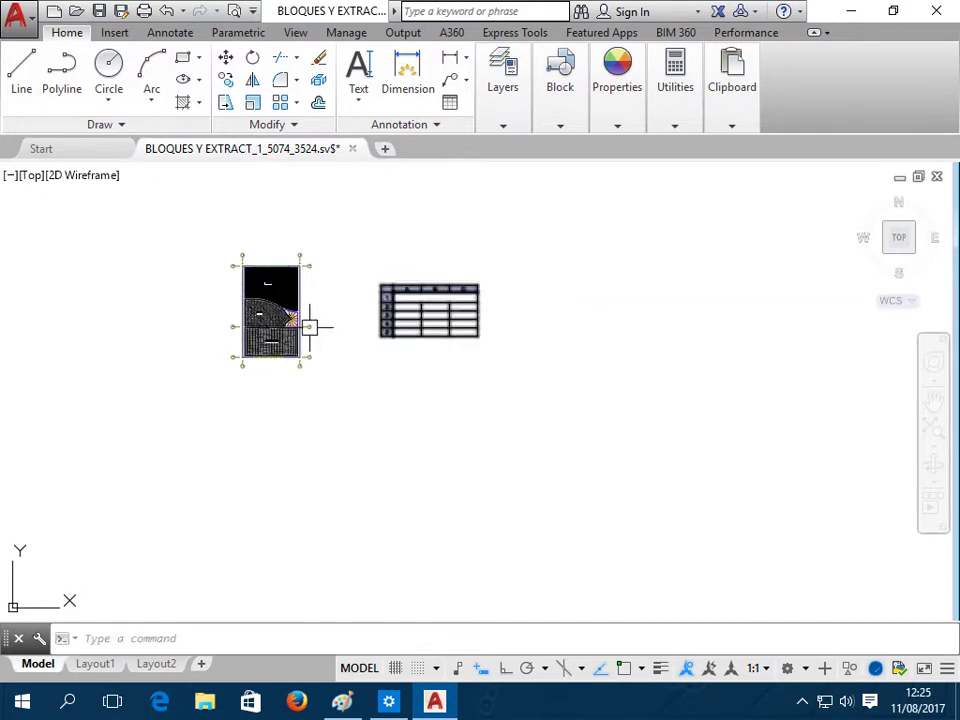
Move the shrunken table to sit just right of the floor plan
scroll(362, 304, up, 2)
scroll(364, 304, up, 2)
middle_drag(364, 304, 554, 335)
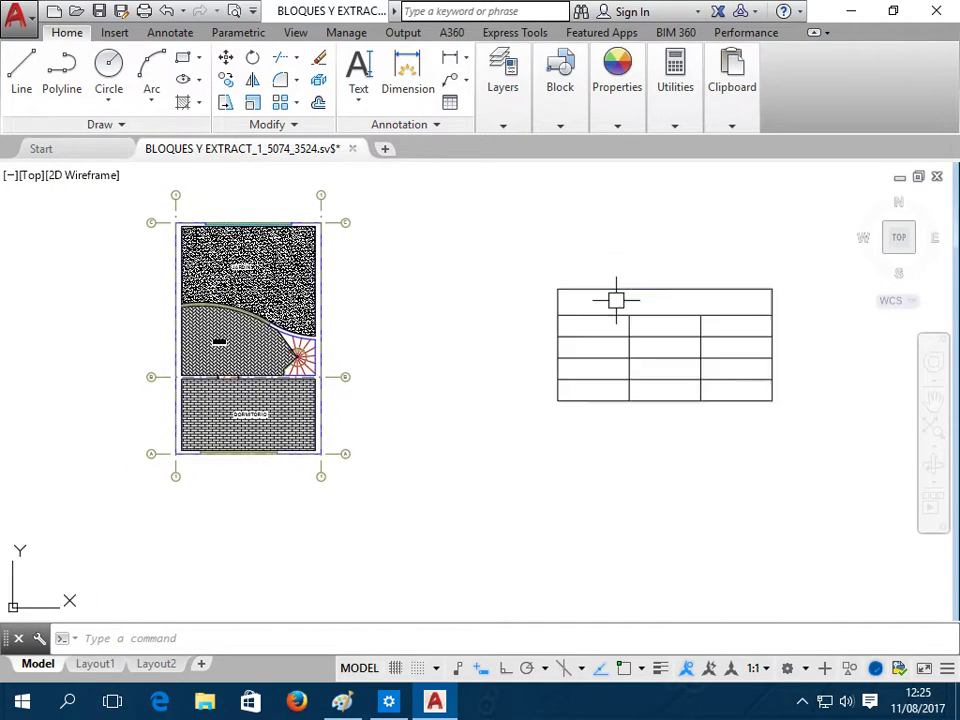
double_click(617, 300)
key(Escape)
key(Escape)
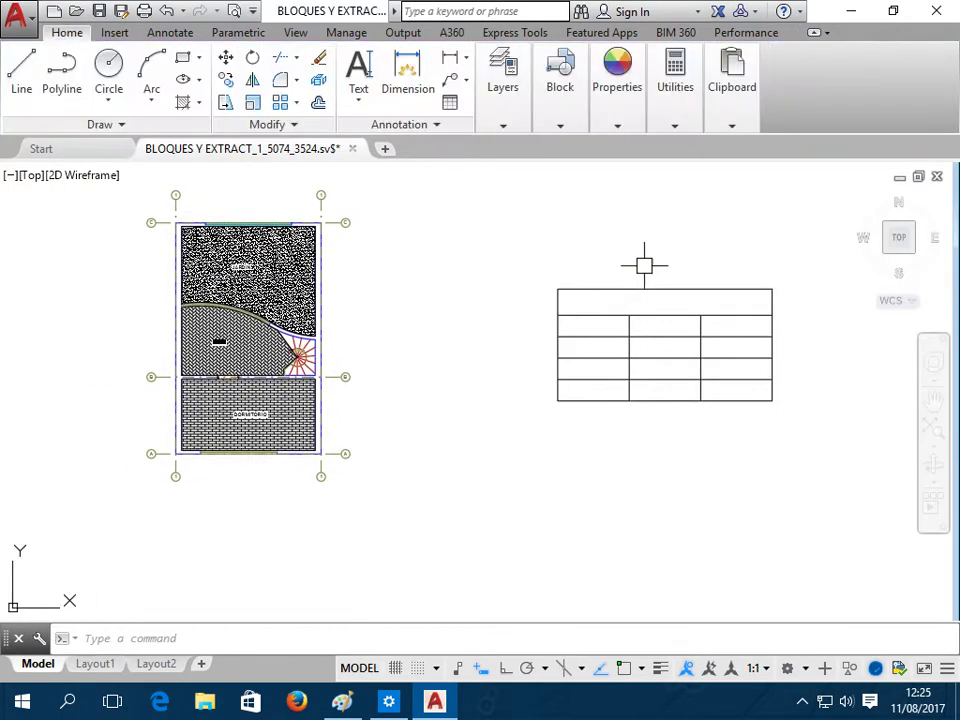
click(645, 288)
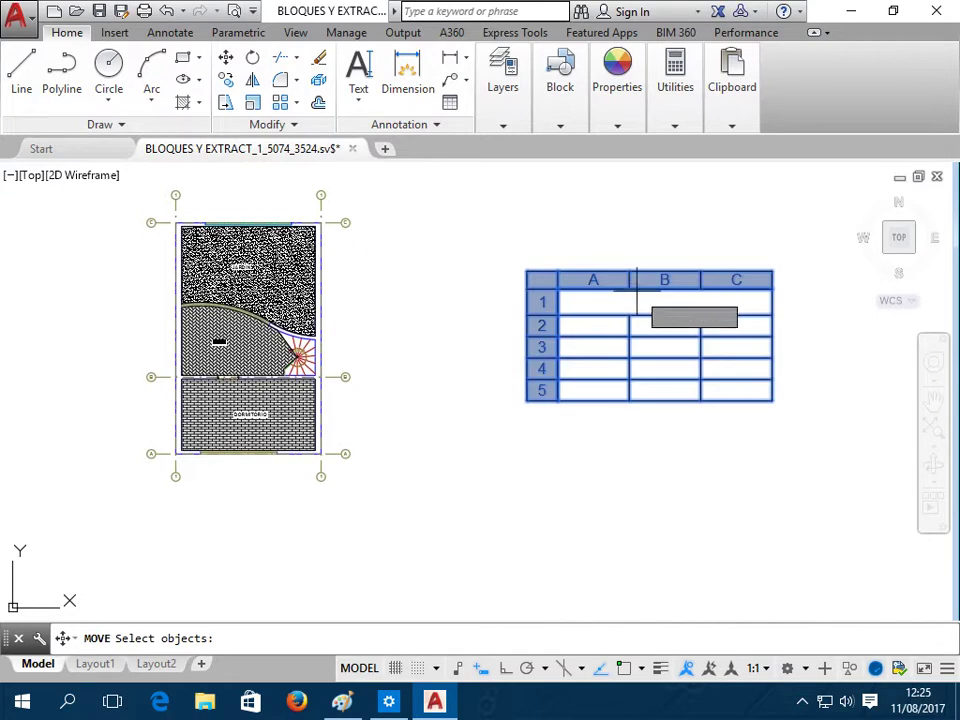
key(Return)
click(813, 216)
mouse_move(229, 502)
middle_down()
mouse_move(272, 437)
mouse_move(127, 607)
middle_up()
click(365, 332)
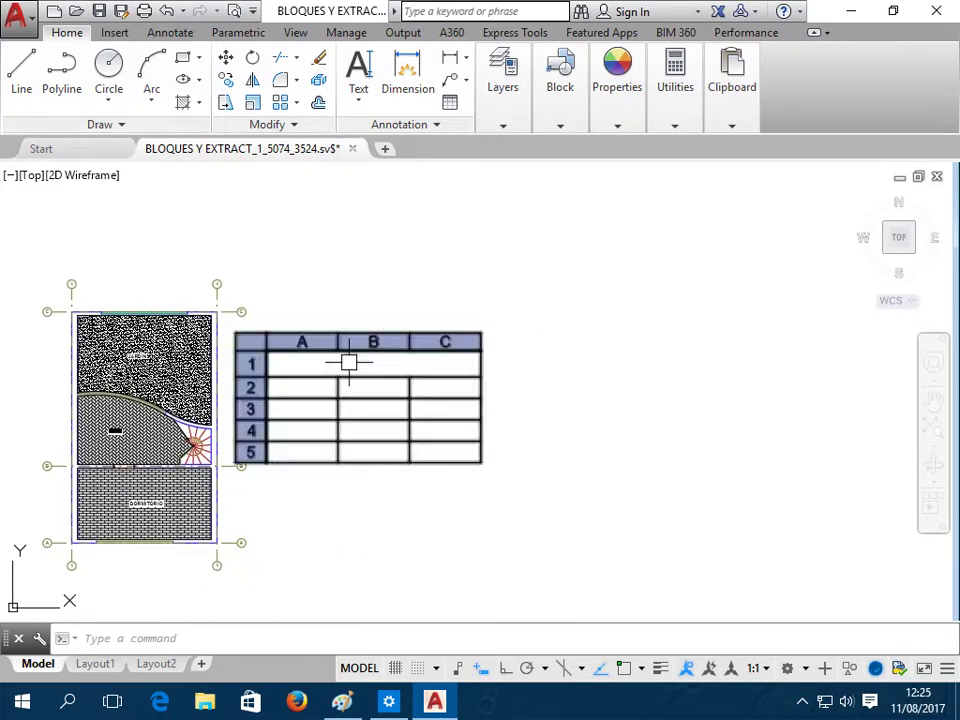
middle_drag(343, 347, 343, 445)
scroll(422, 439, up, 2)
middle_drag(438, 472, 463, 495)
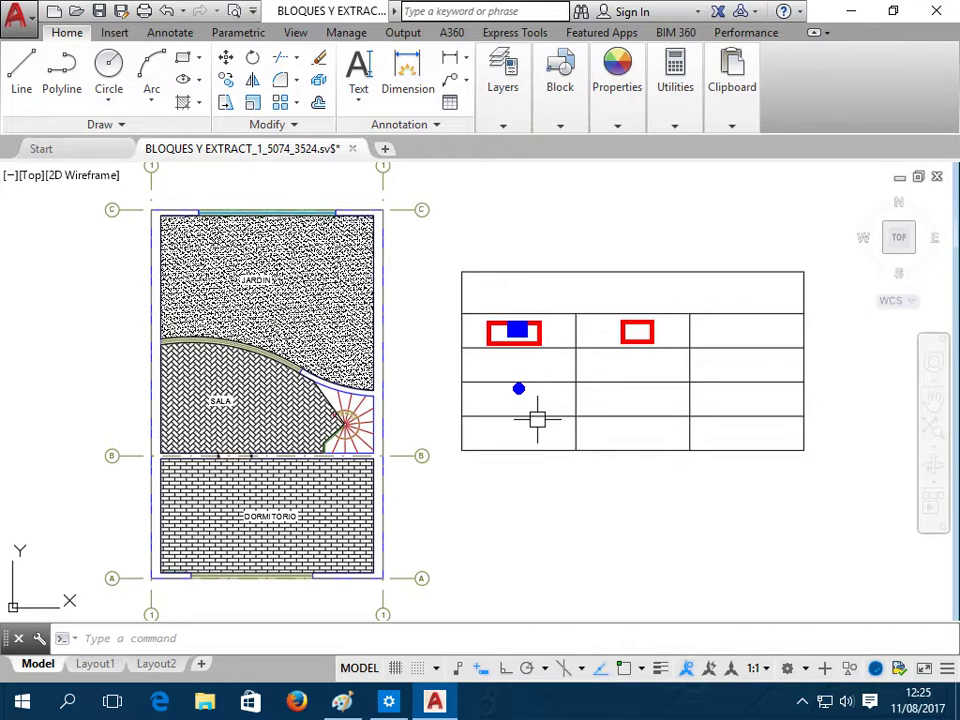
Enter the table title CUADRO DE AREAS
double_click(638, 290)
text(CUADRO DE AREAS)
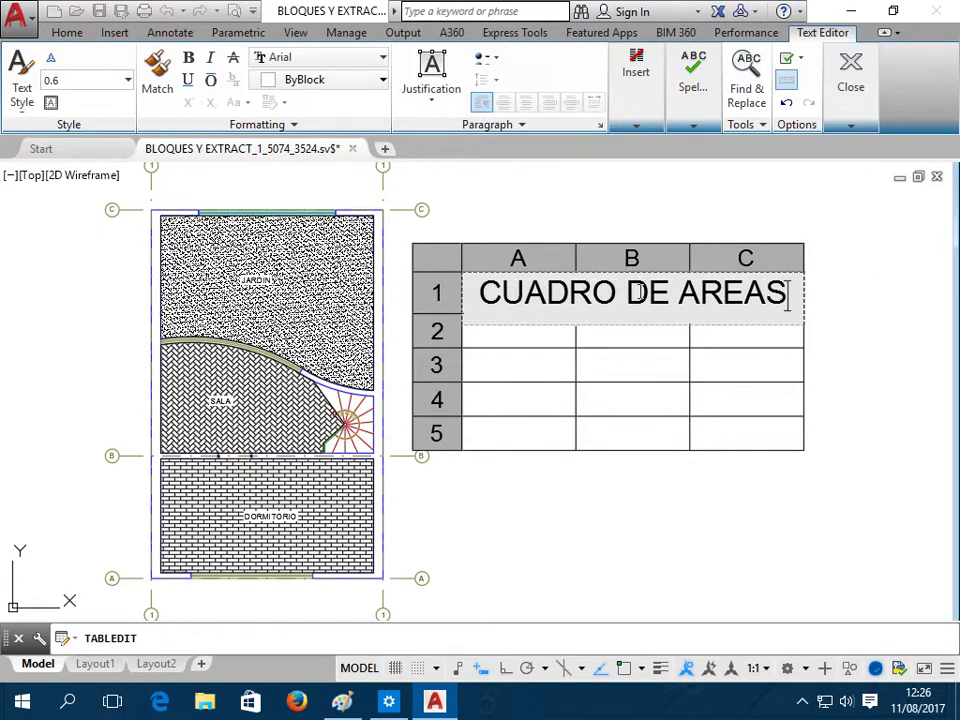
click(860, 298)
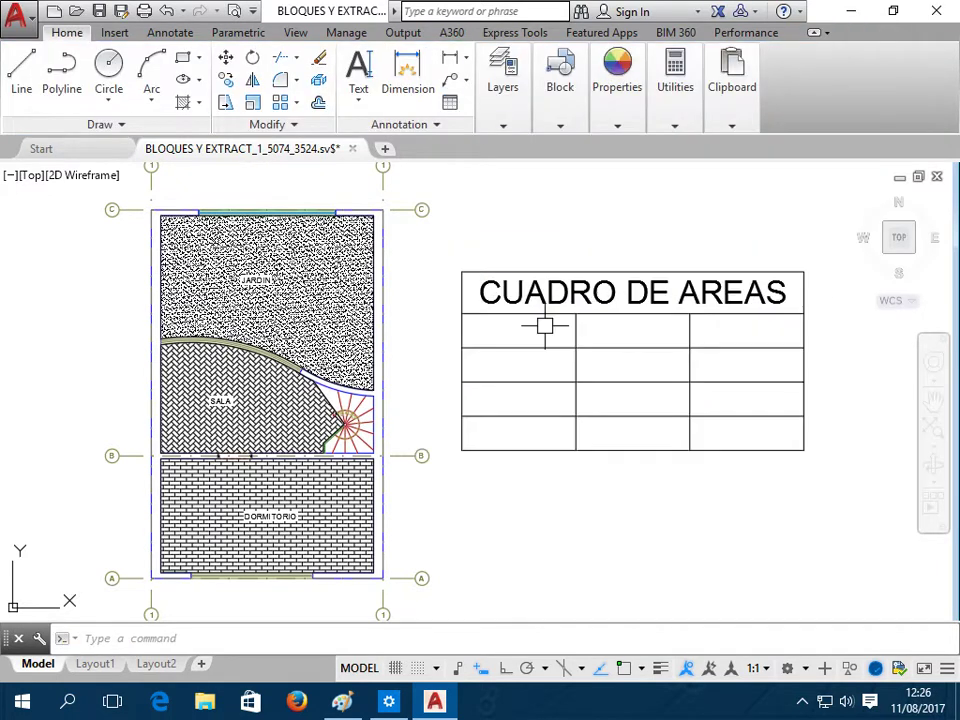
Type the heading AMBIENTE into cell A2 below the title
double_click(544, 326)
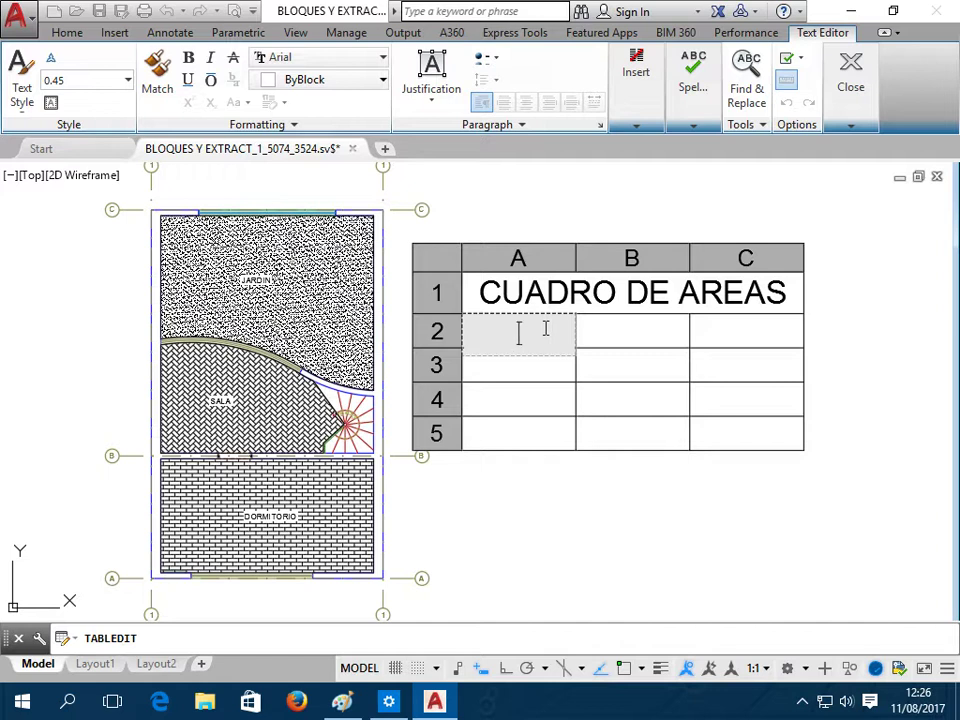
text(AREA)
key(BackSpace)
key(BackSpace)
key(BackSpace)
key(BackSpace)
text(AMBIEN)
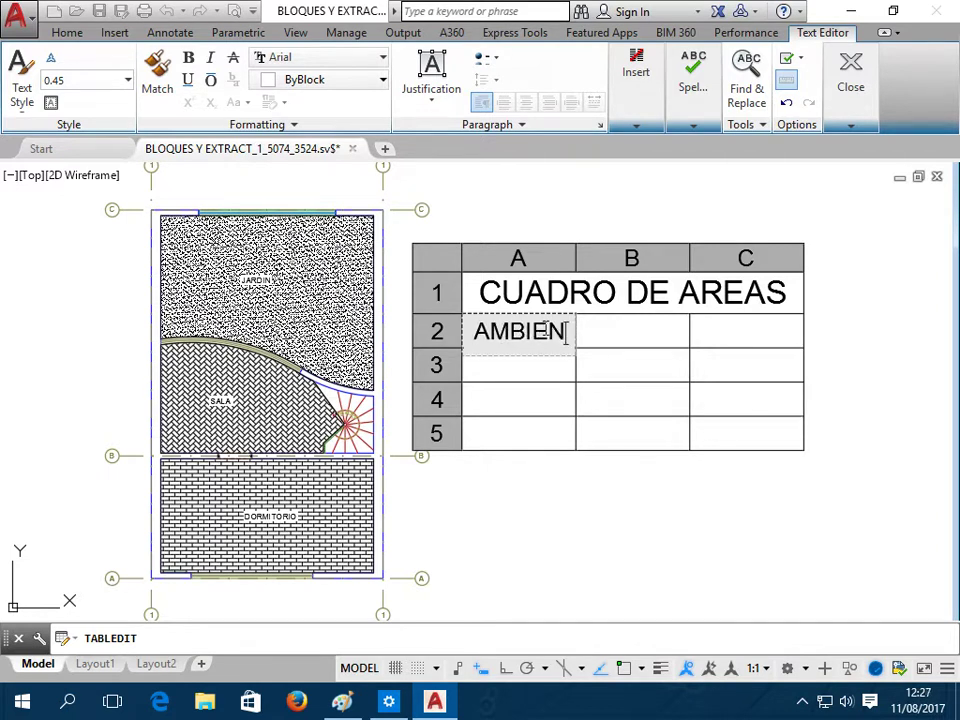
text(TE)
key(BackSpace)
key(BackSpace)
key(BackSpace)
key(BackSpace)
key(BackSpace)
key(BackSpace)
key(BackSpace)
key(BackSpace)
key(Escape)
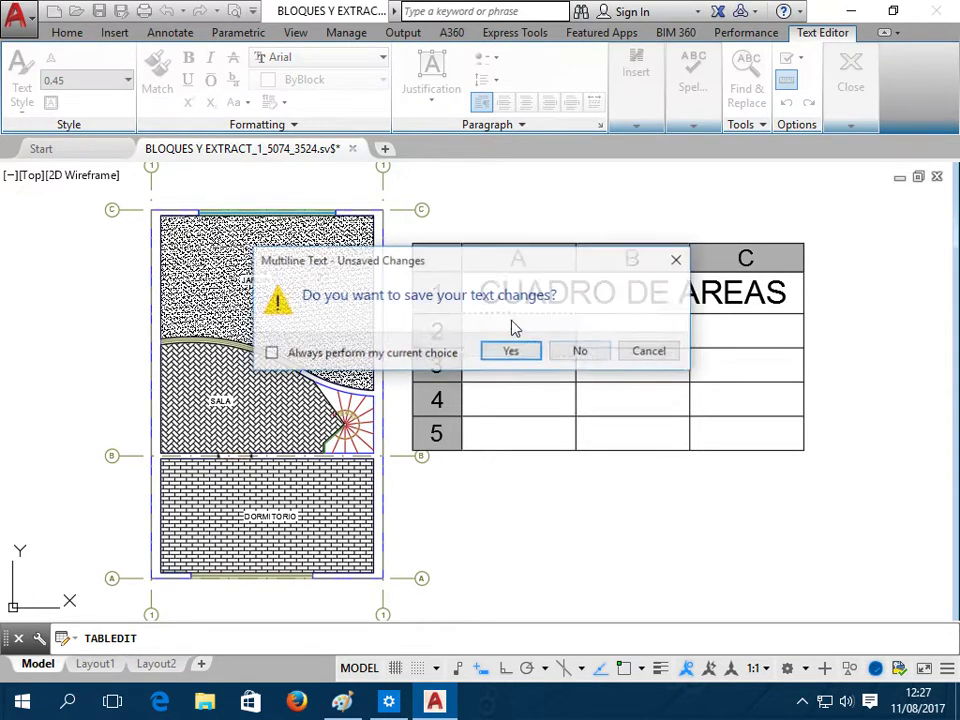
click(574, 355)
text(AMBIENTE)
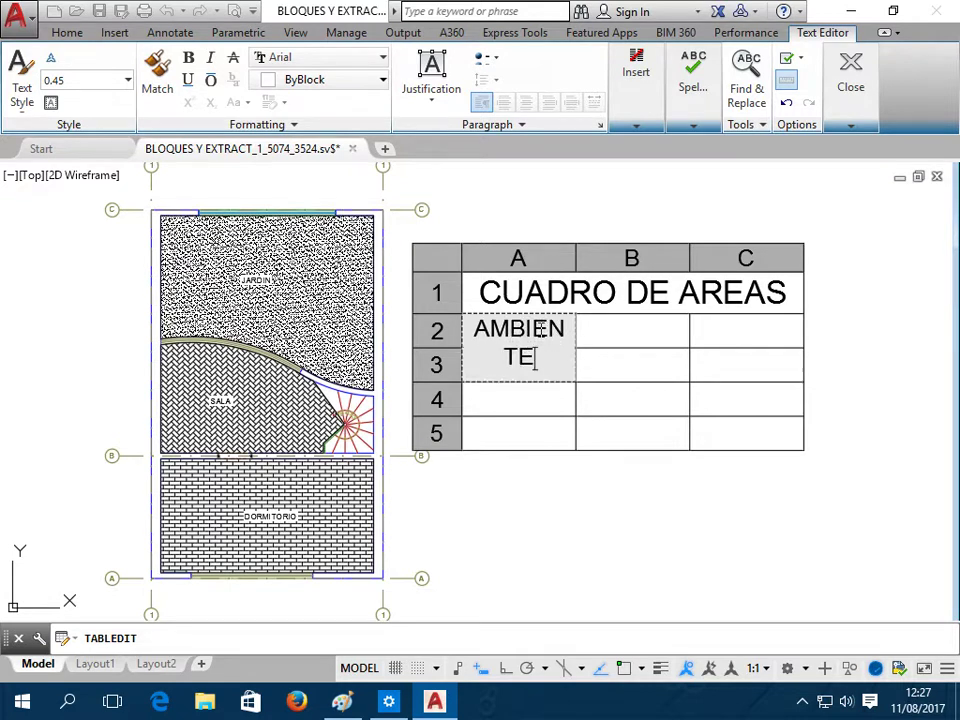
click(640, 498)
Widen column A of the table so AMBIENTE fits on one line
click(577, 342)
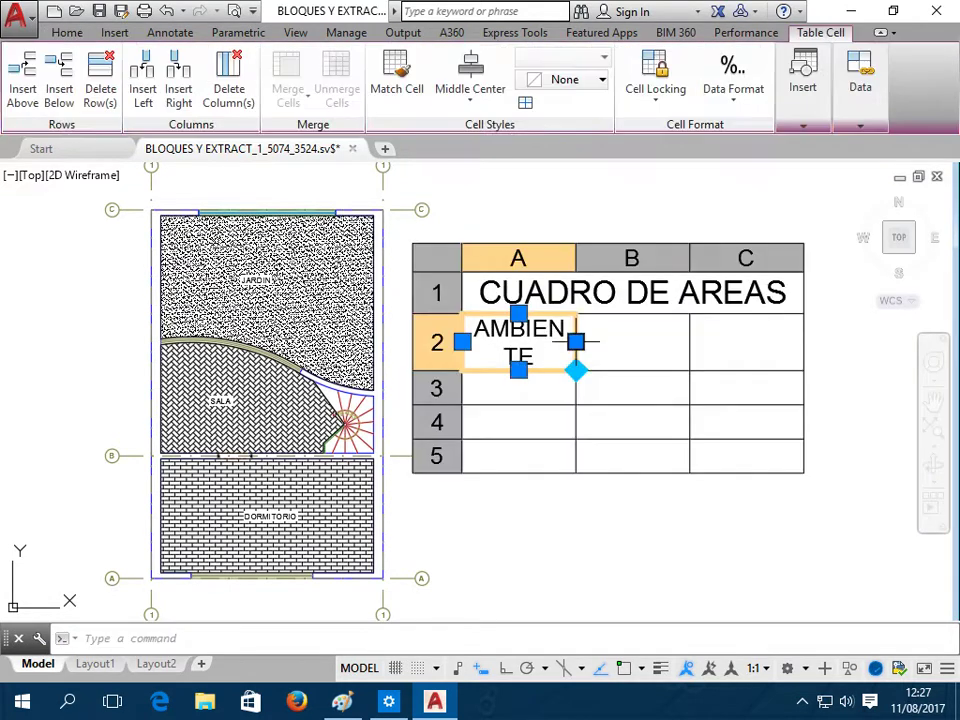
click(577, 342)
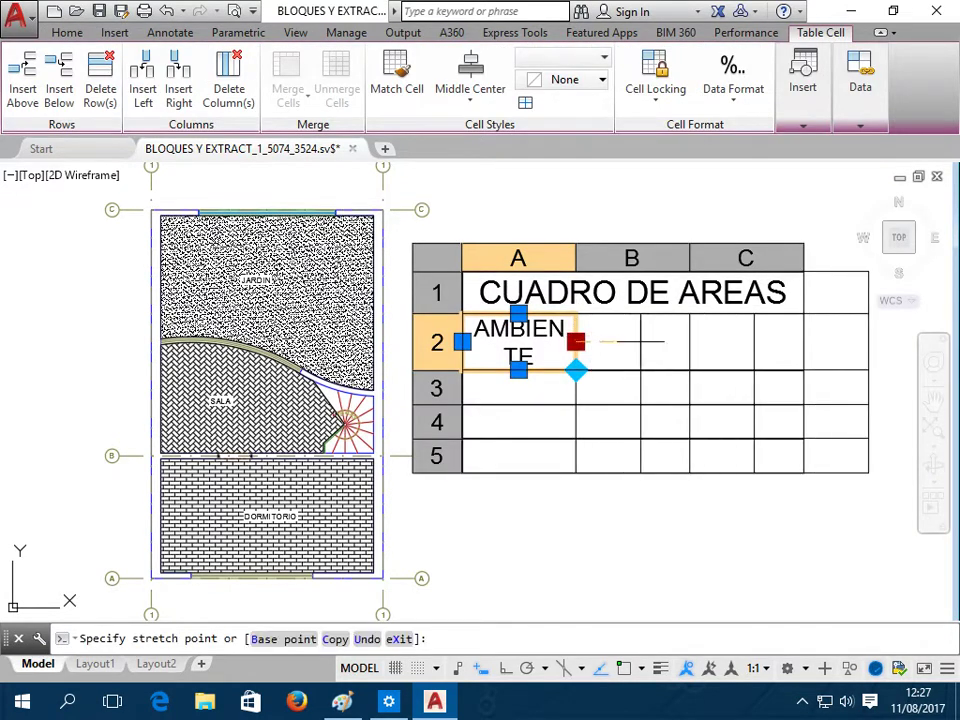
click(631, 342)
middle_drag(631, 342, 608, 345)
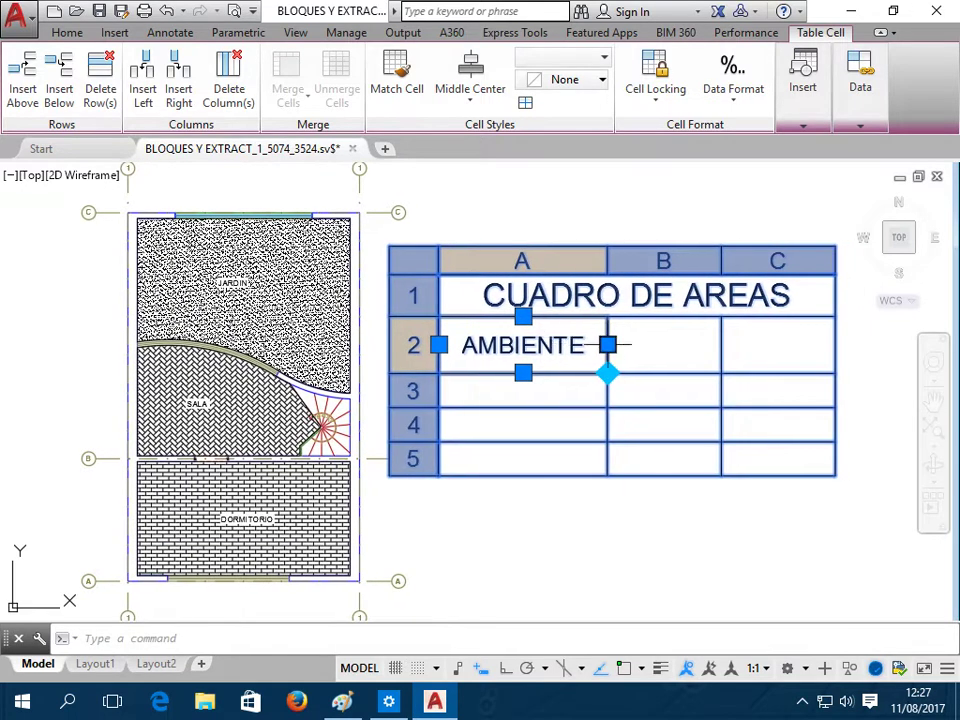
key(Escape)
click(568, 343)
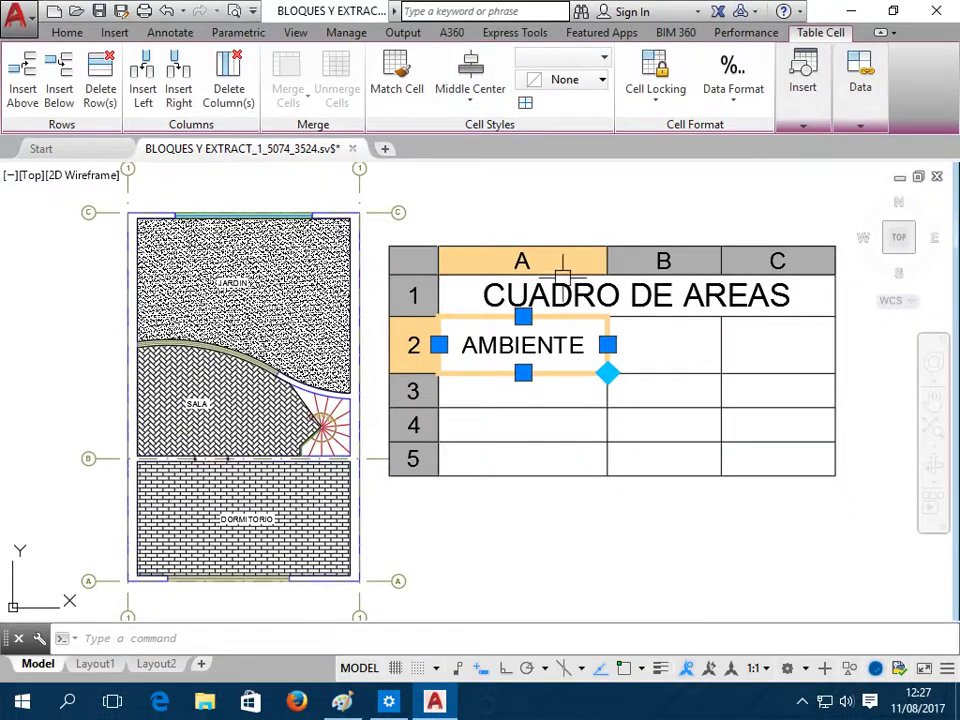
Enter the heading AREA in cell B2 beside AMBIENTE
click(688, 344)
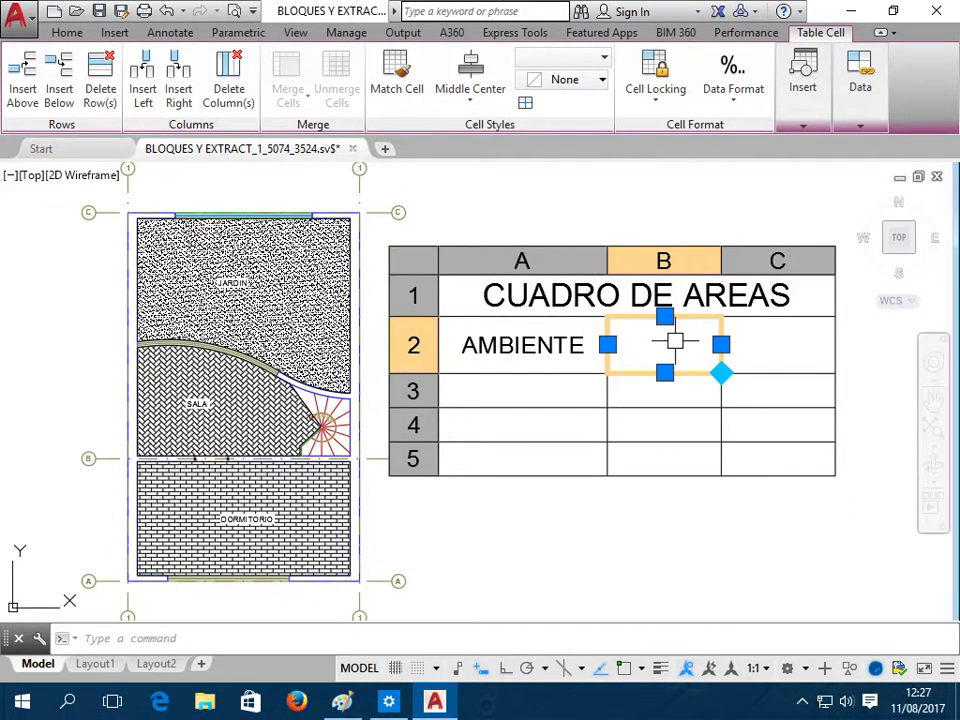
text(AREA)
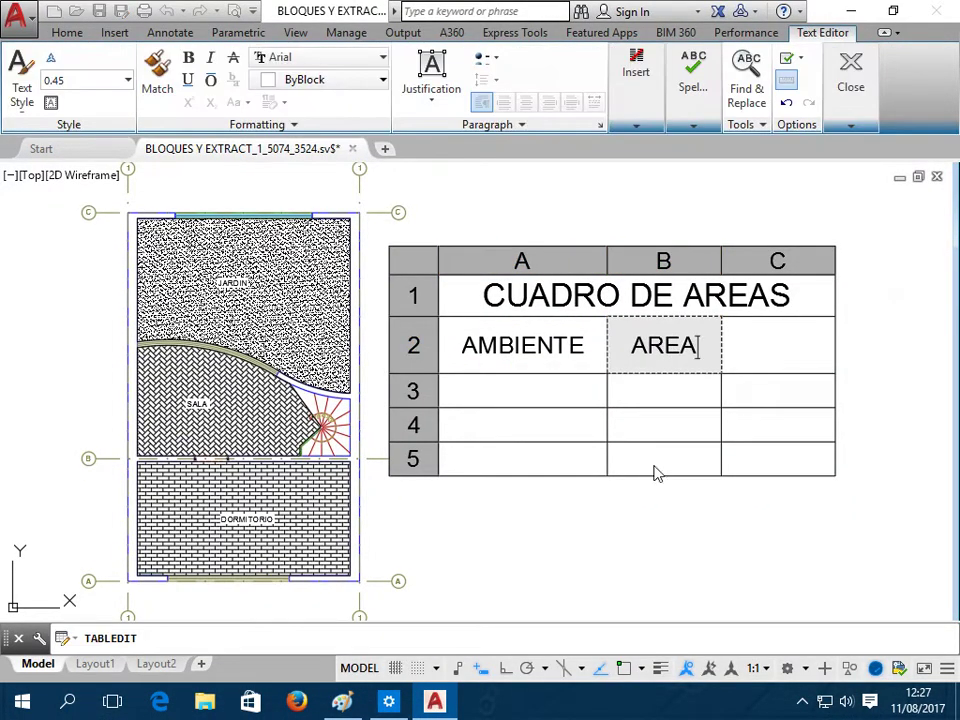
click(728, 523)
click(770, 345)
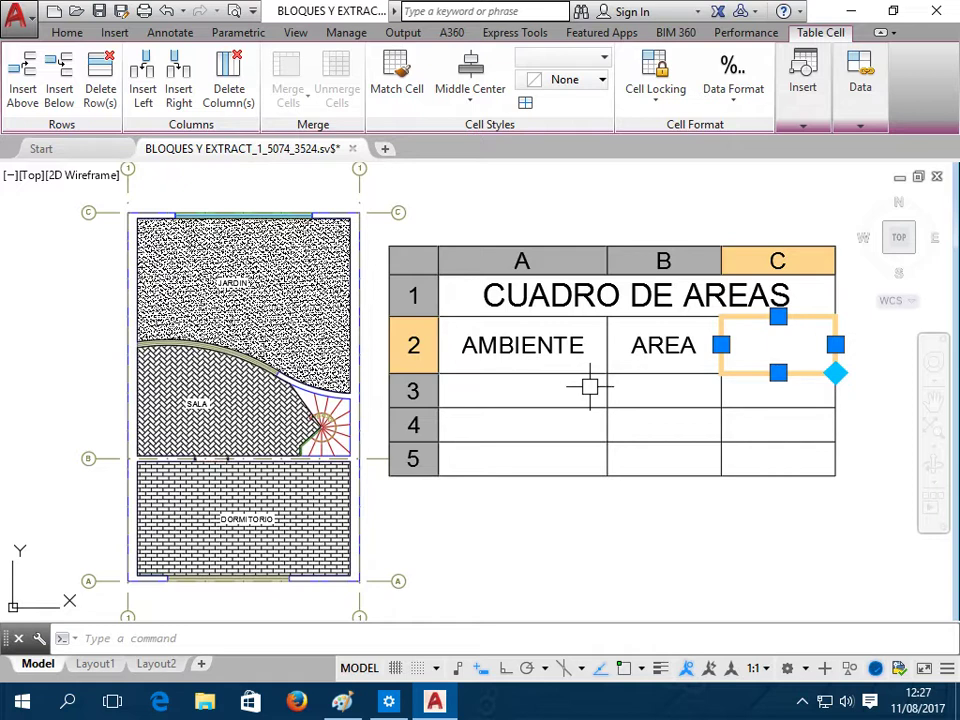
click(660, 392)
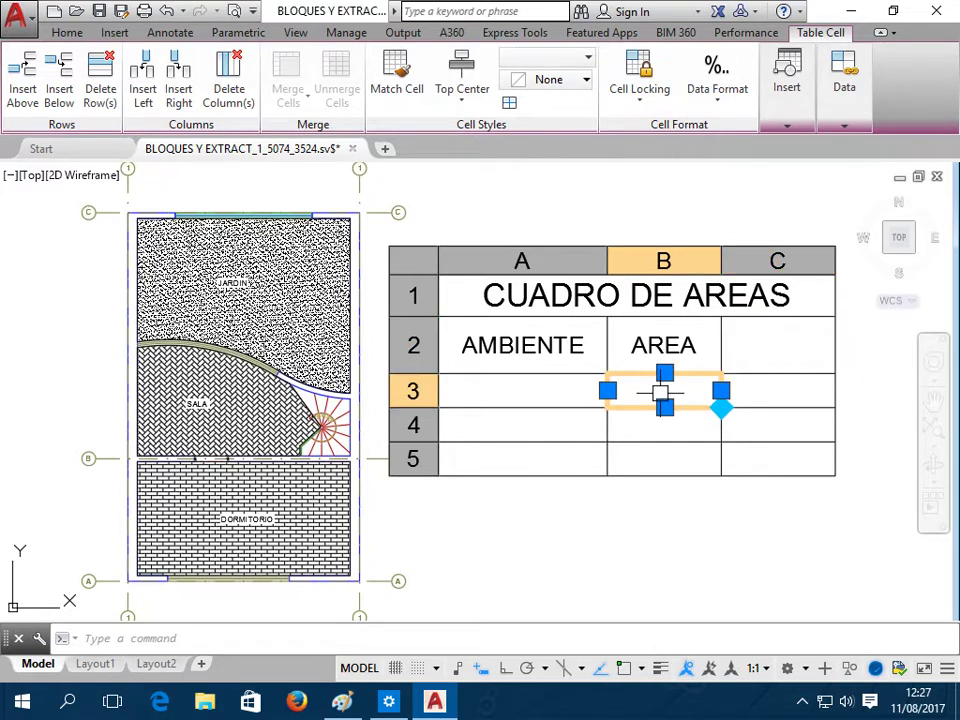
Open the Field dialog for cell B3, backing out of the Block insertion opened by mistake
right_click(660, 395)
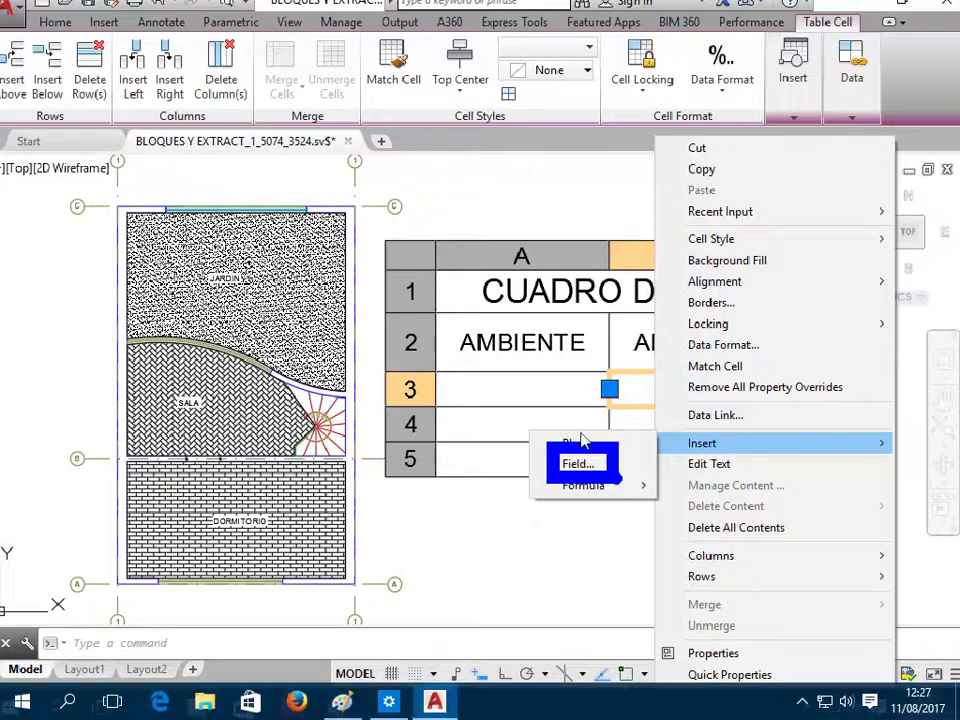
click(584, 442)
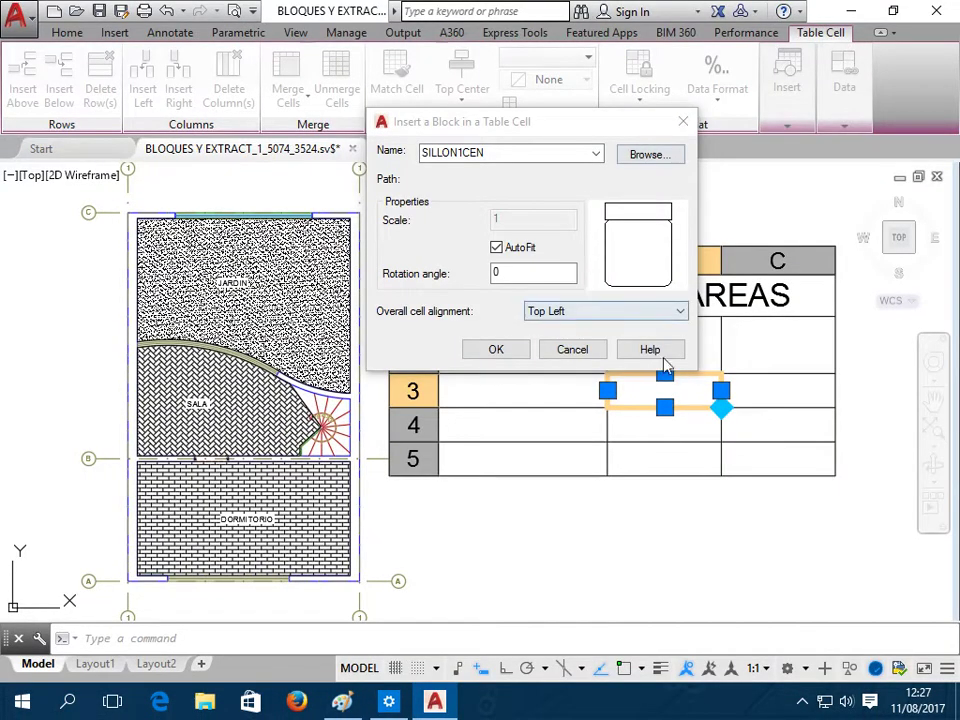
click(683, 121)
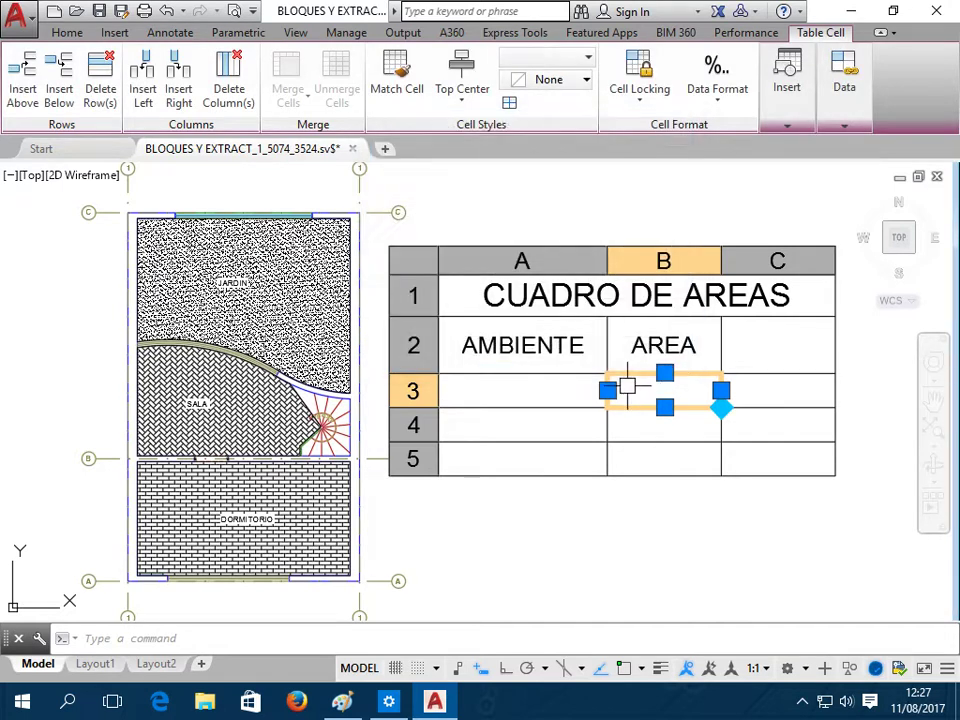
right_click(627, 386)
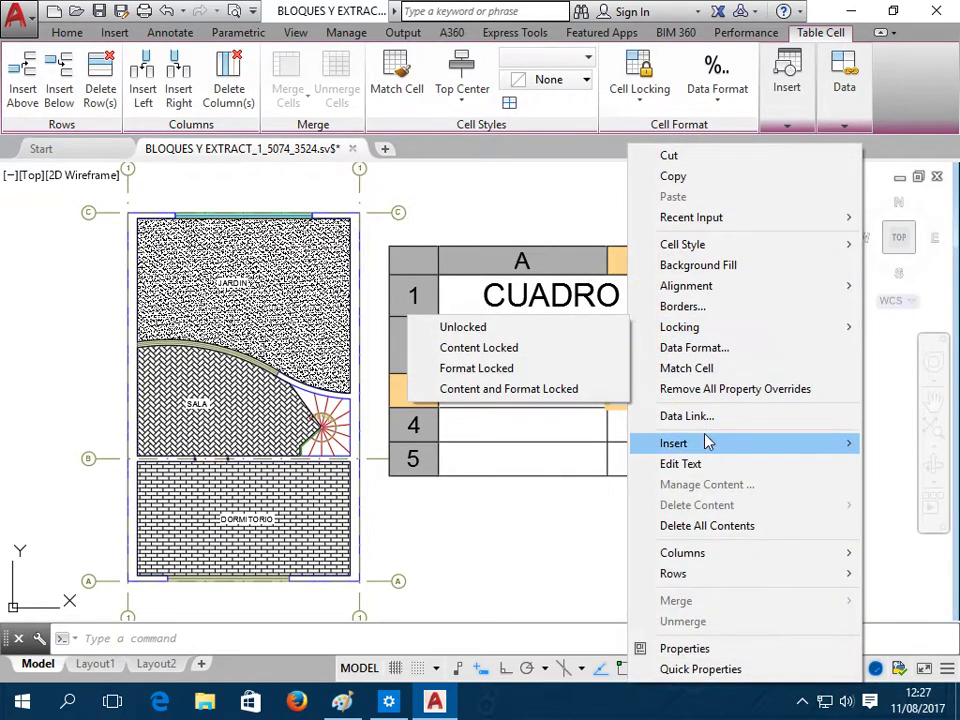
mouse_move(706, 443)
click(572, 466)
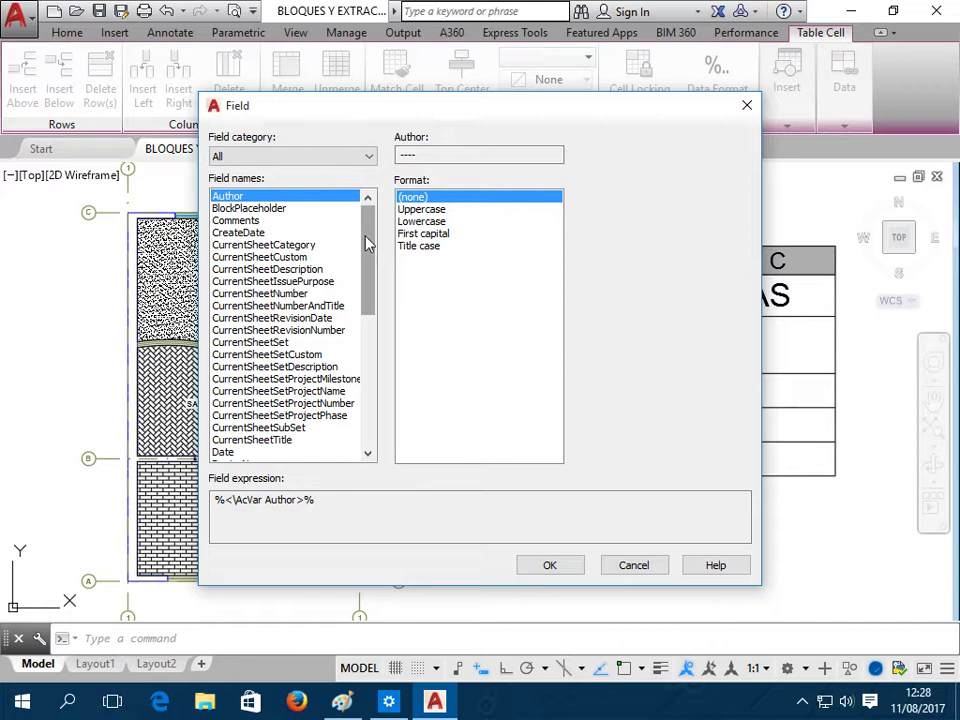
Set up an Objects-category Object field using the DORMITORIO hatch's Area property
click(352, 158)
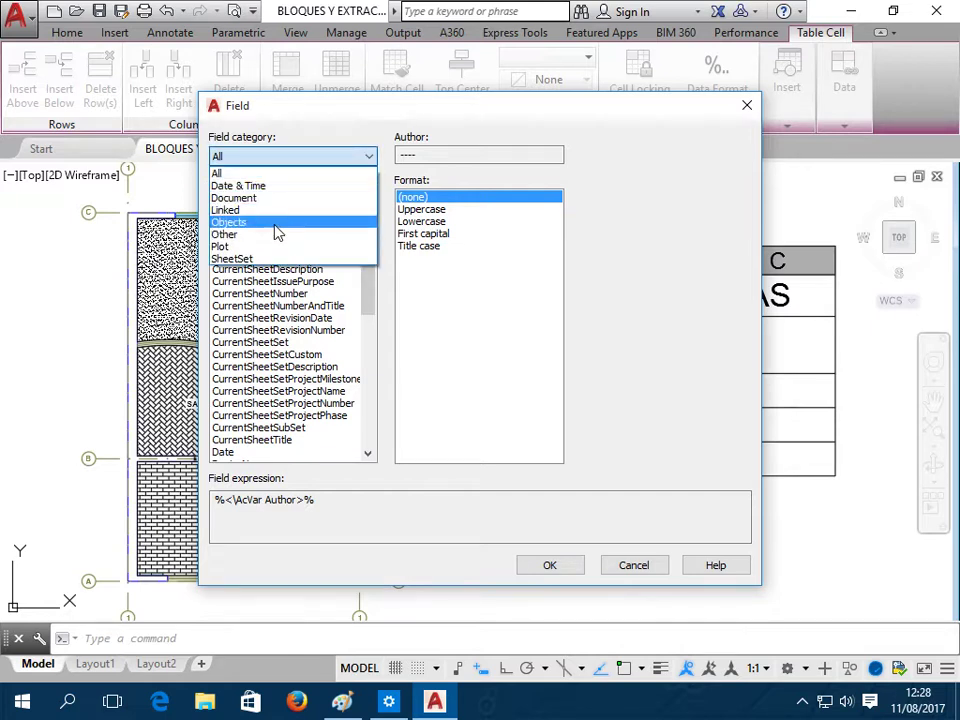
click(276, 223)
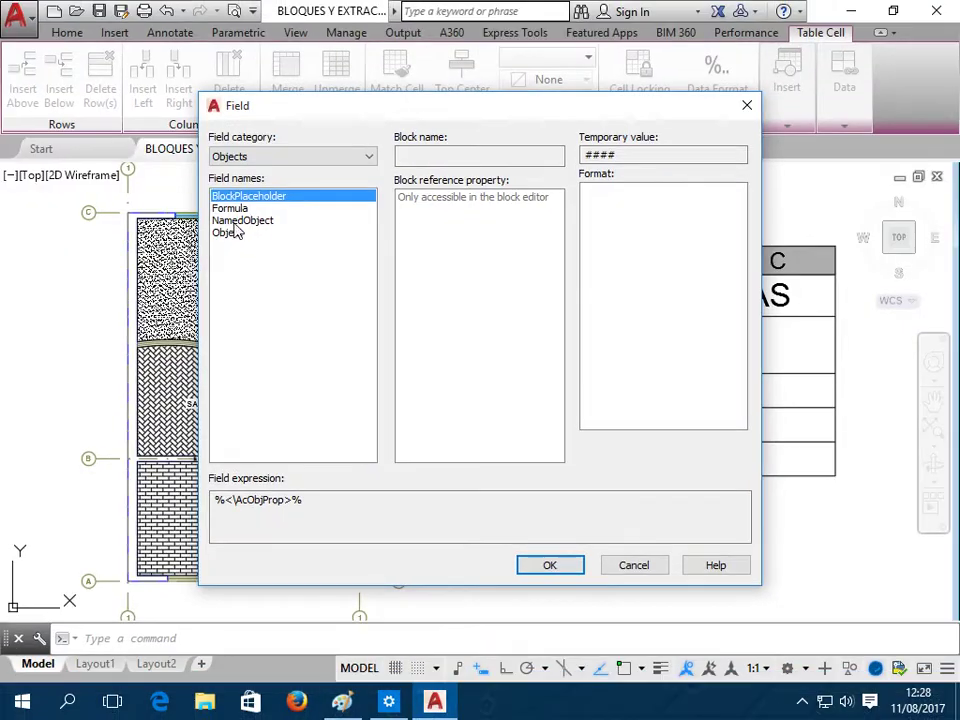
click(237, 232)
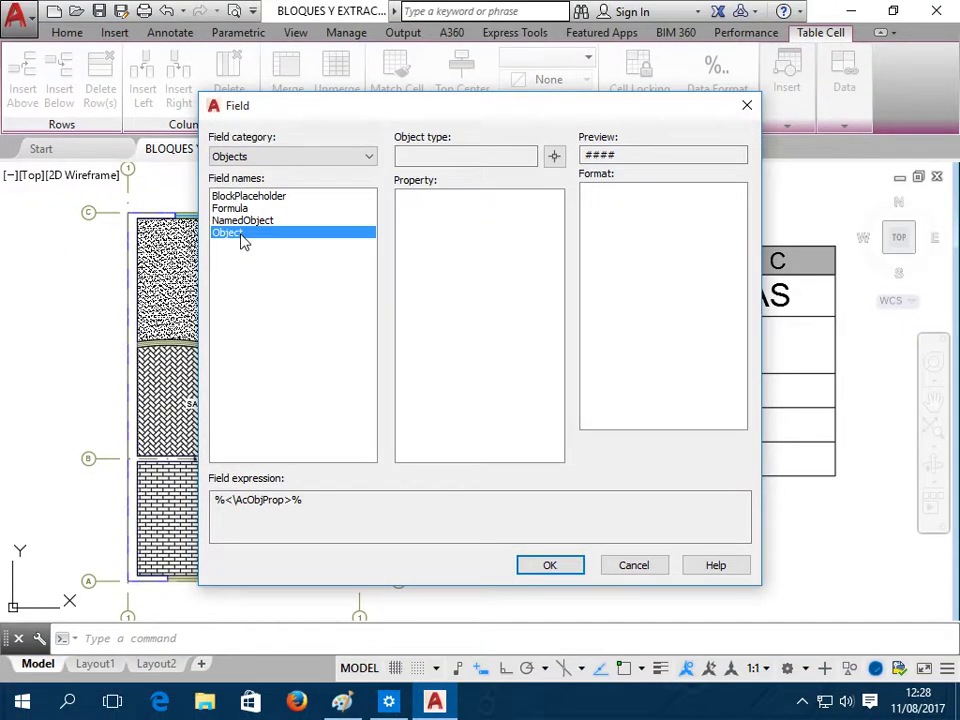
click(555, 159)
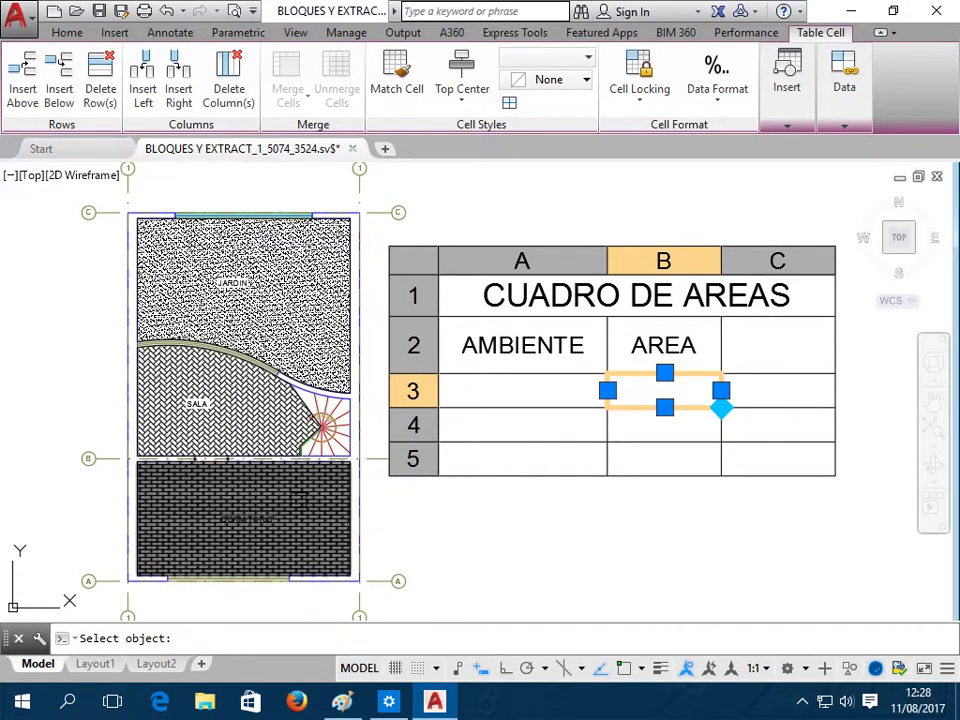
click(230, 374)
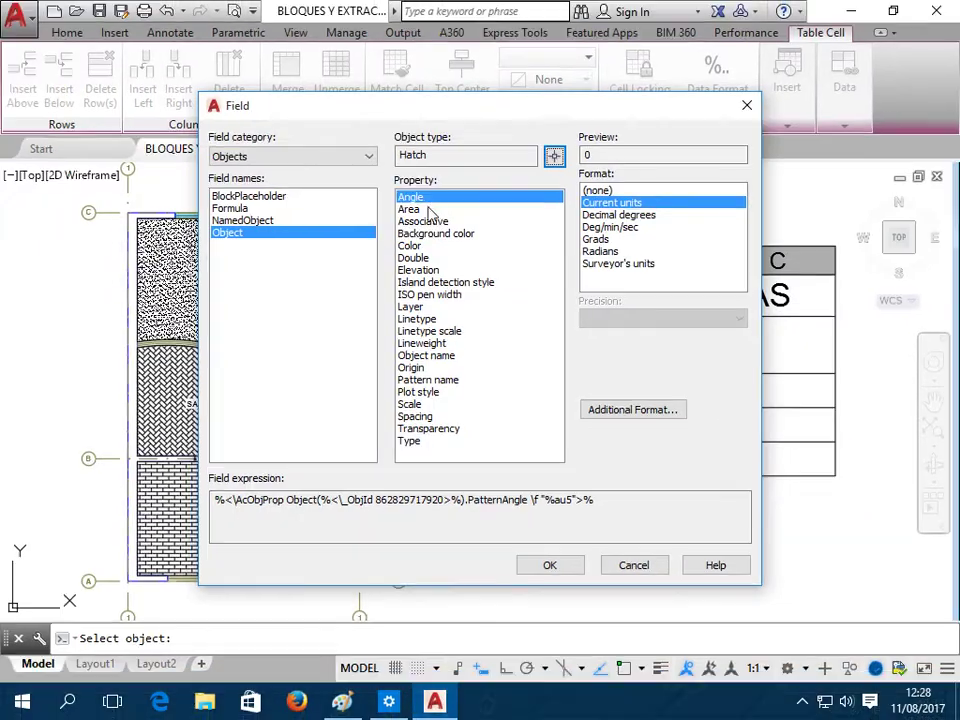
click(414, 210)
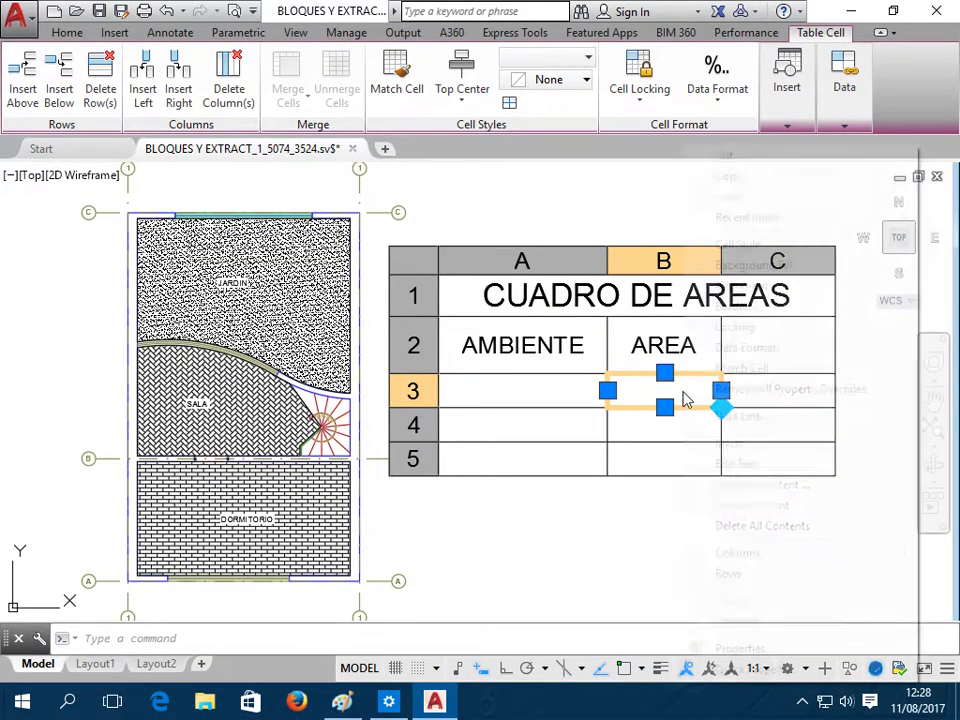
Restart the field insertion in B3 and link it again to the room hatch's Area
right_click(686, 399)
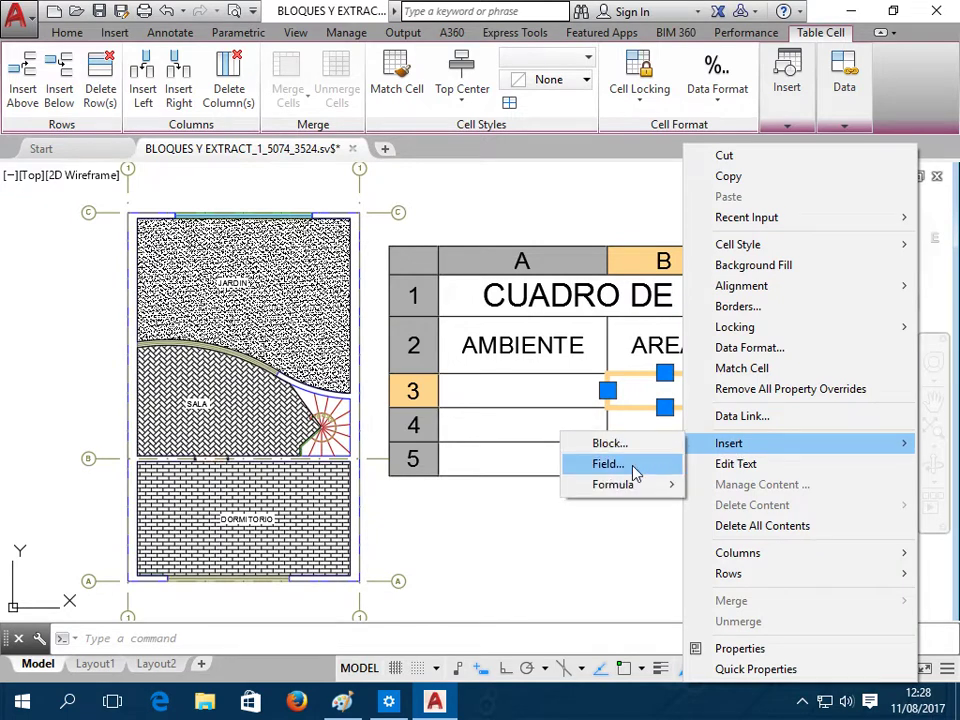
click(634, 464)
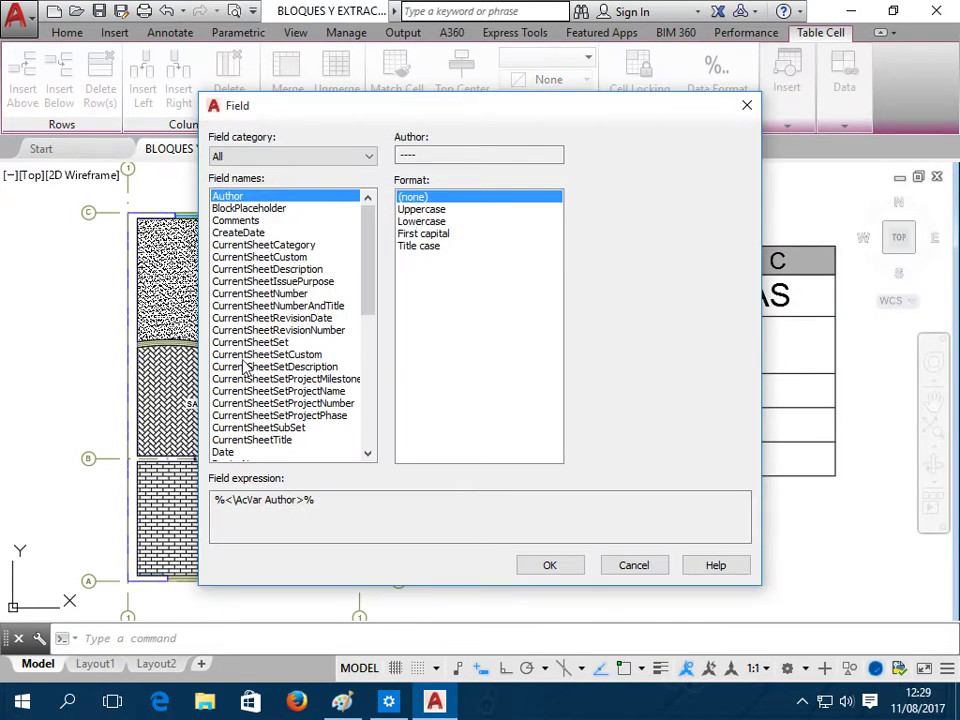
click(328, 160)
click(283, 226)
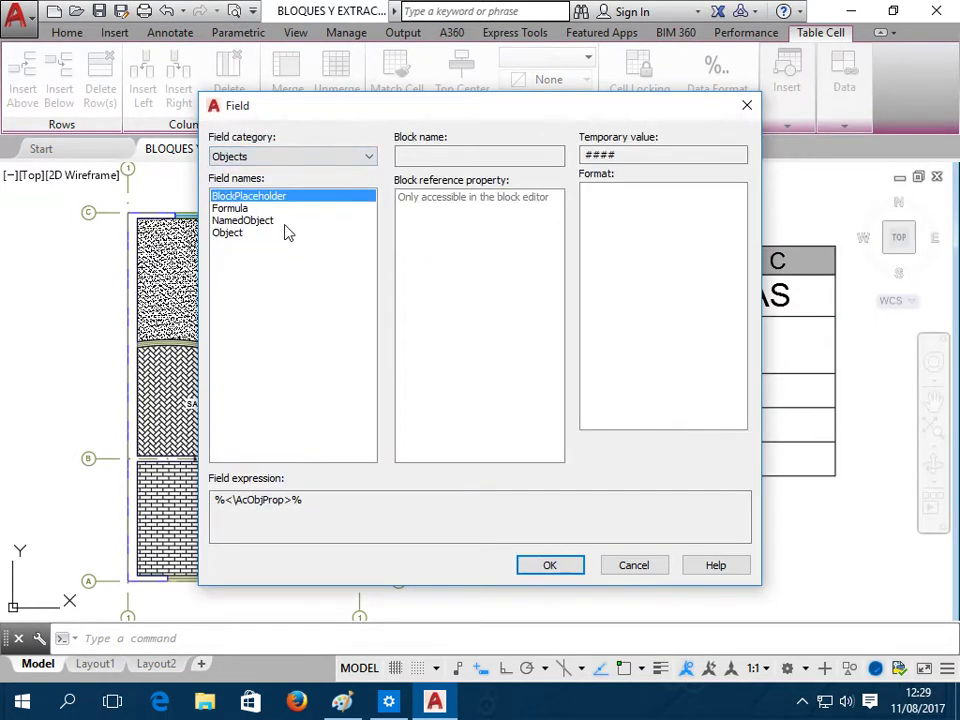
click(230, 233)
click(553, 158)
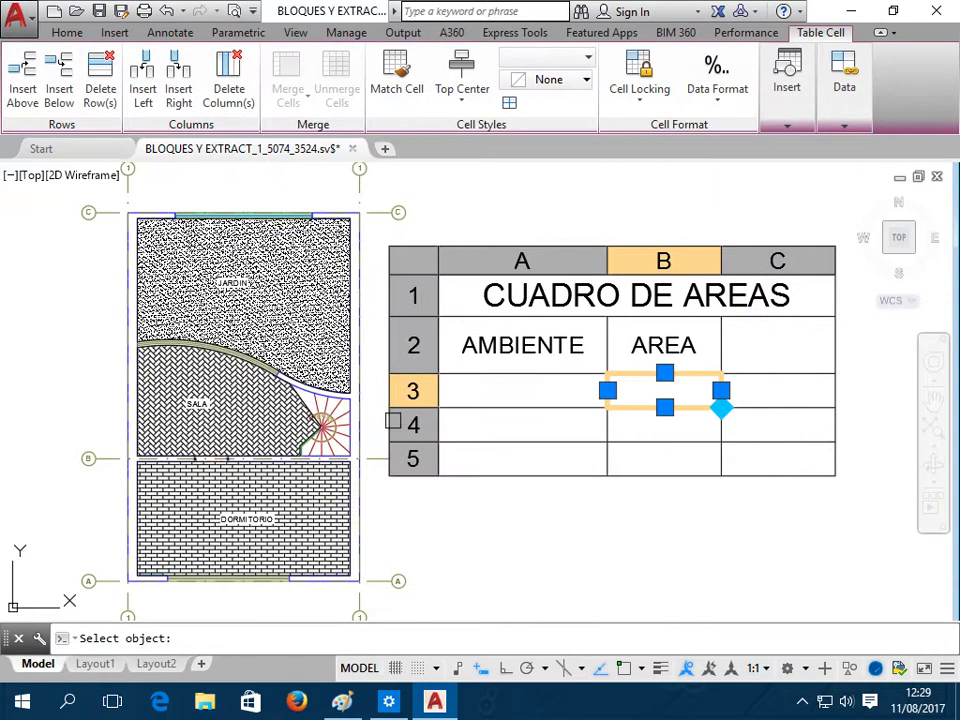
click(295, 315)
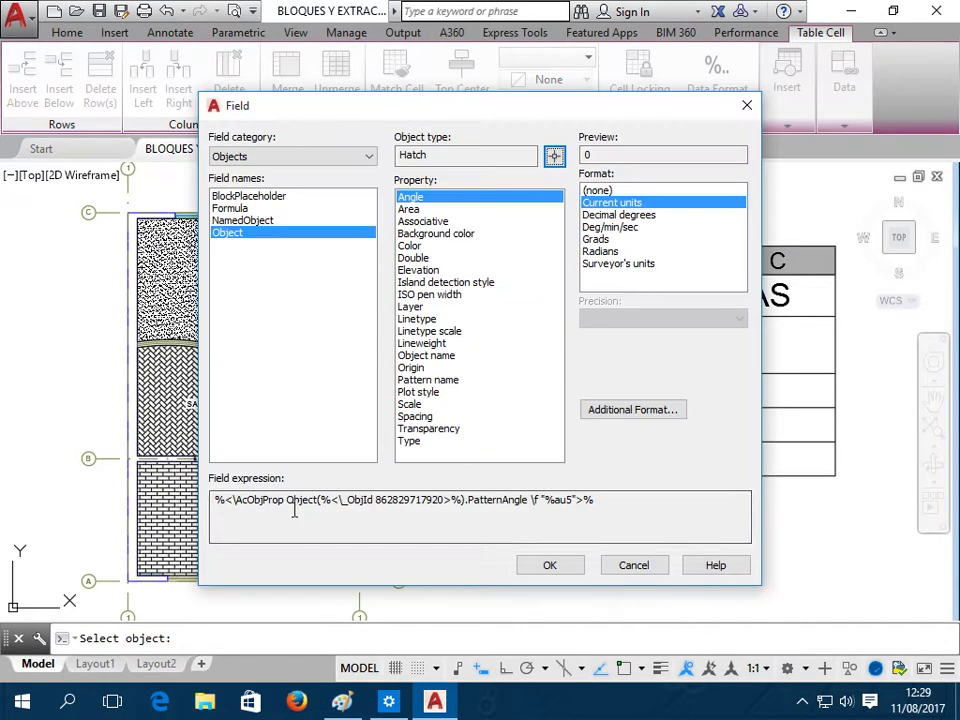
click(408, 210)
Format the area with two decimals and an m2. suffix so B3 reads 16.80m2
click(667, 318)
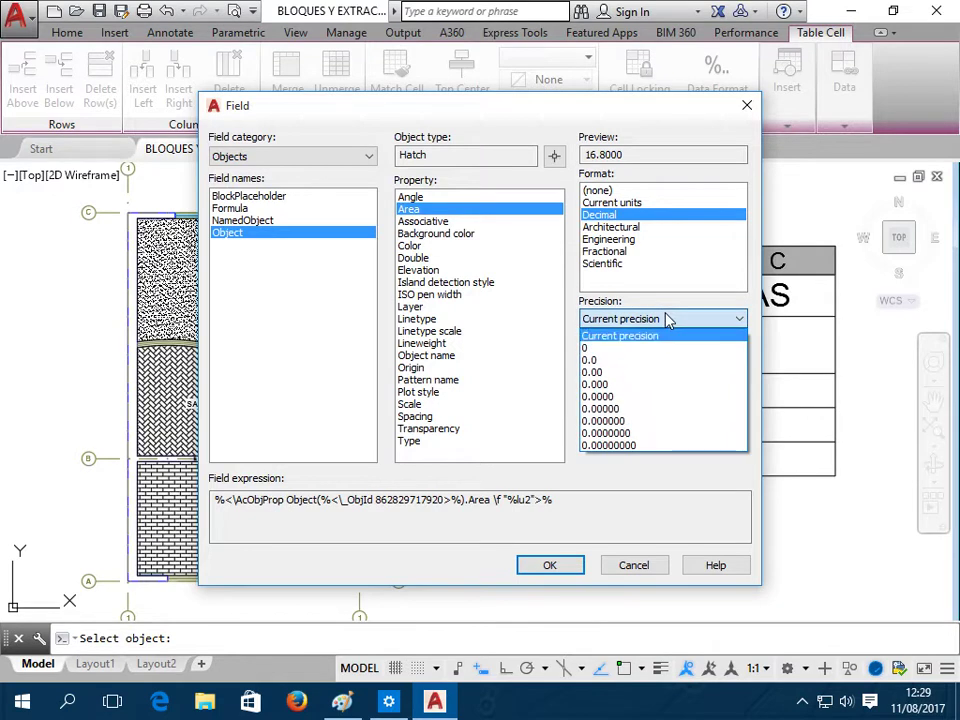
click(617, 371)
click(634, 410)
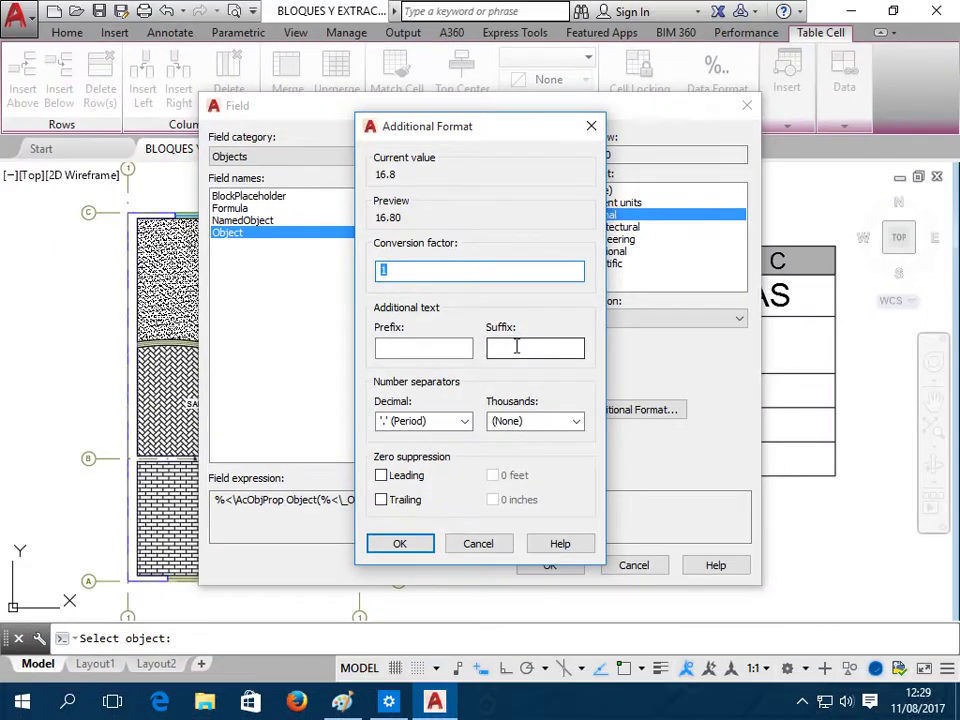
click(512, 347)
text(m2.)
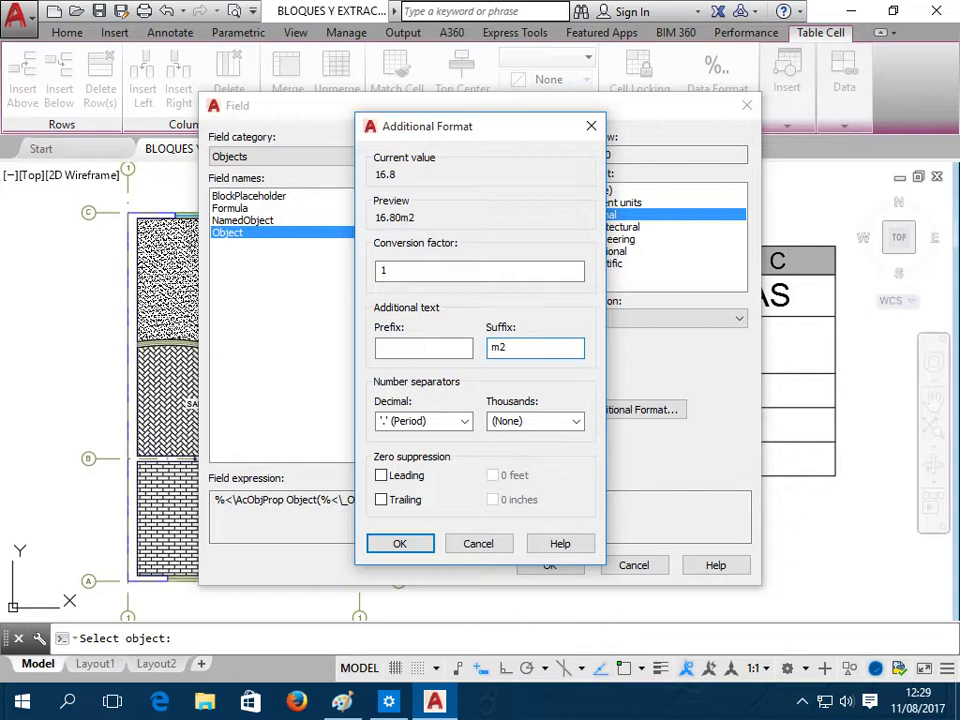
click(422, 544)
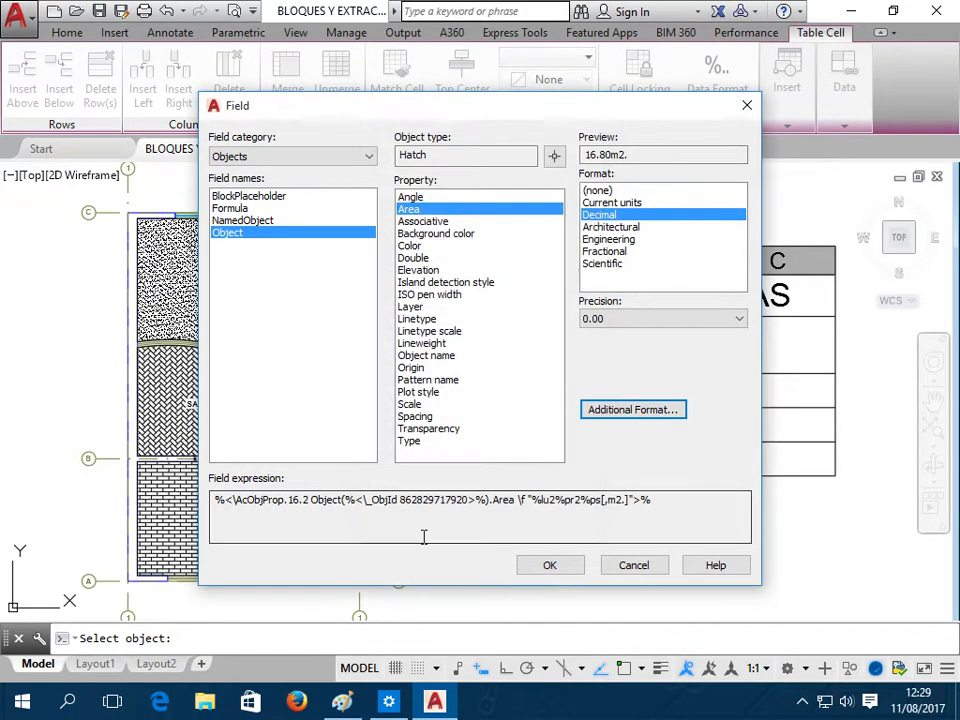
click(552, 566)
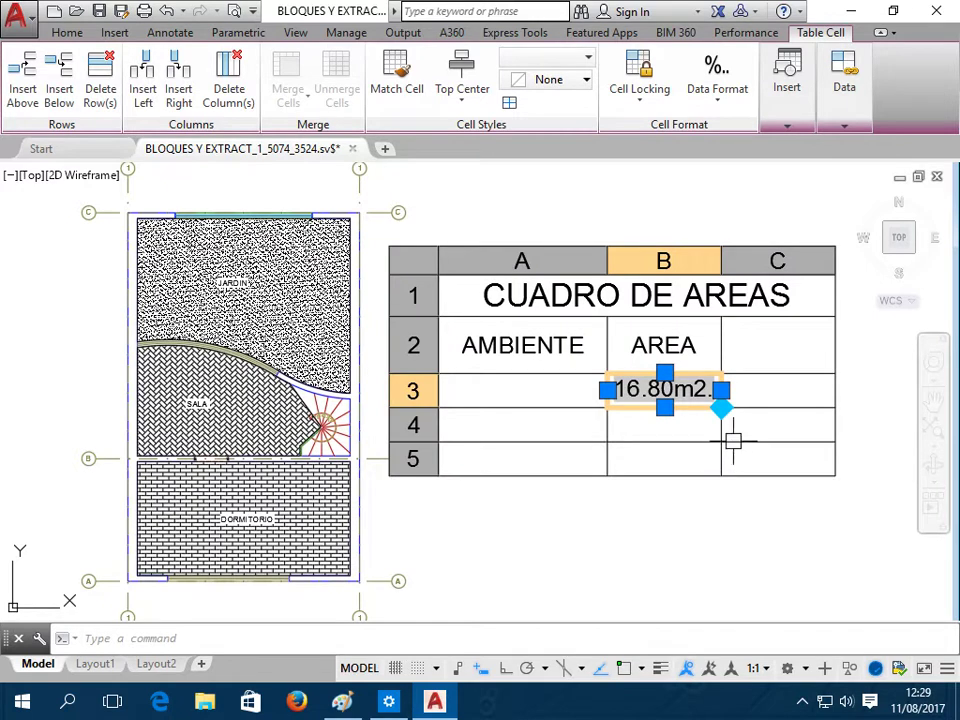
Insert a field in B4 showing the SALA hatch's area with an m2. suffix, reading 11.40m2
click(679, 427)
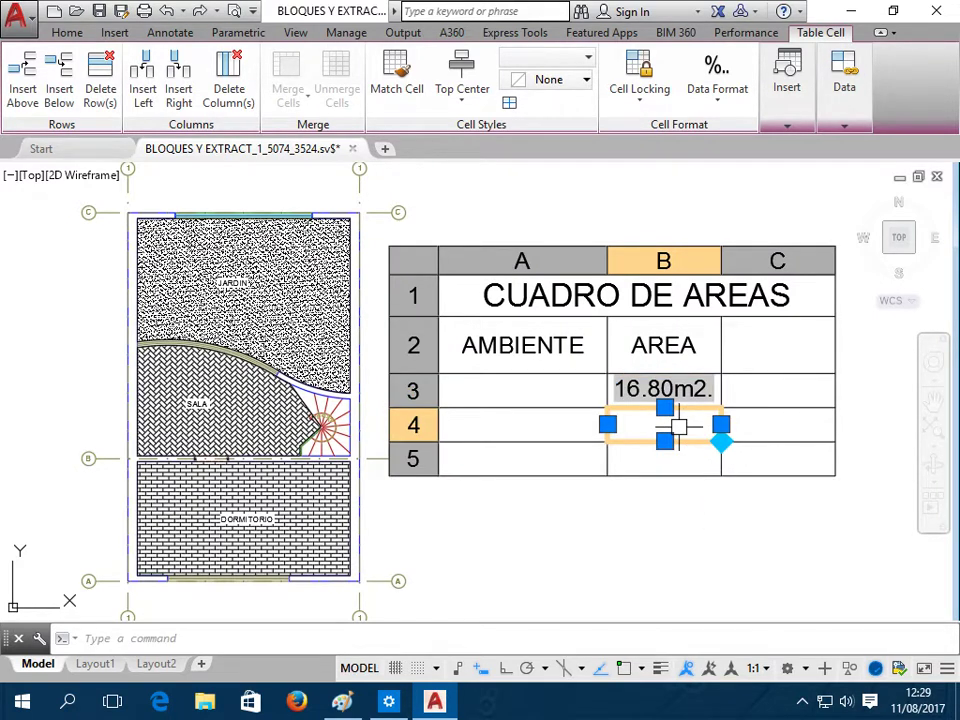
right_click(679, 427)
mouse_move(725, 443)
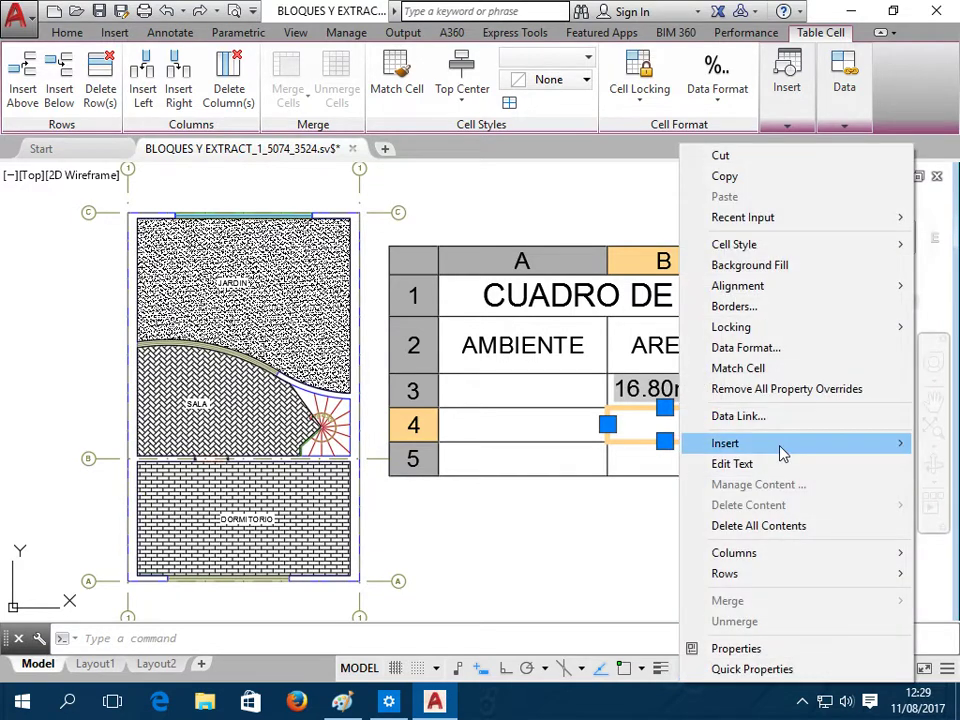
click(604, 464)
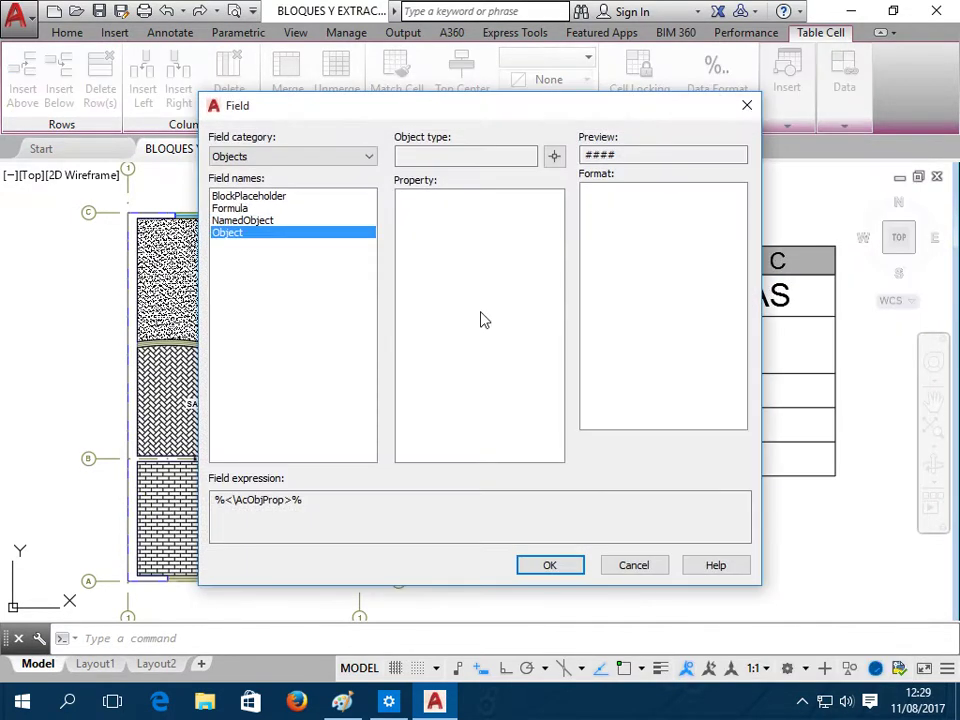
click(555, 160)
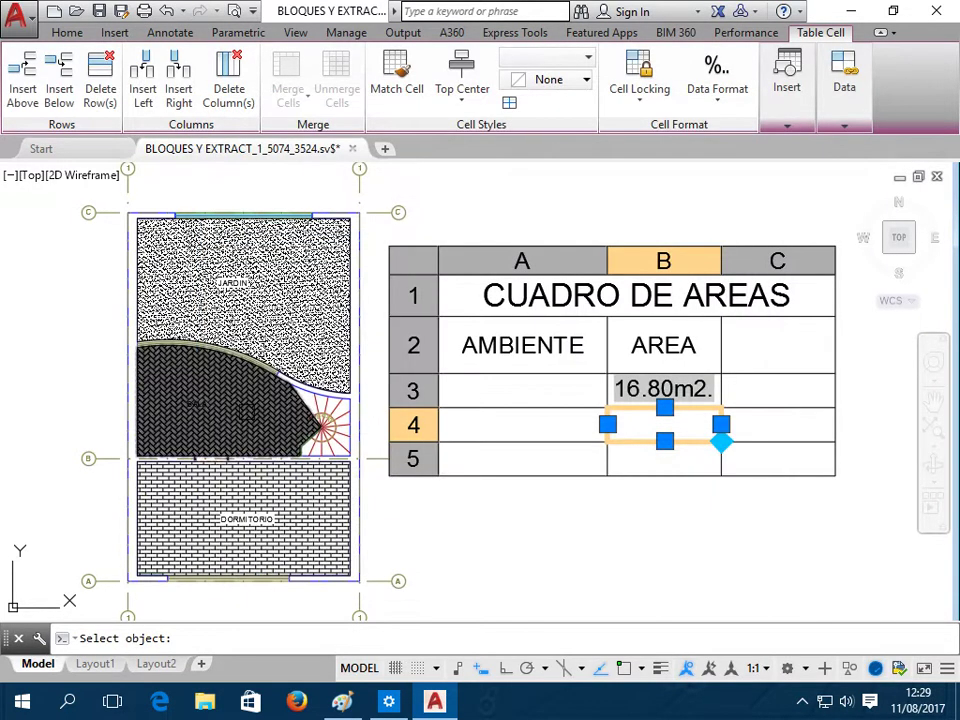
click(285, 300)
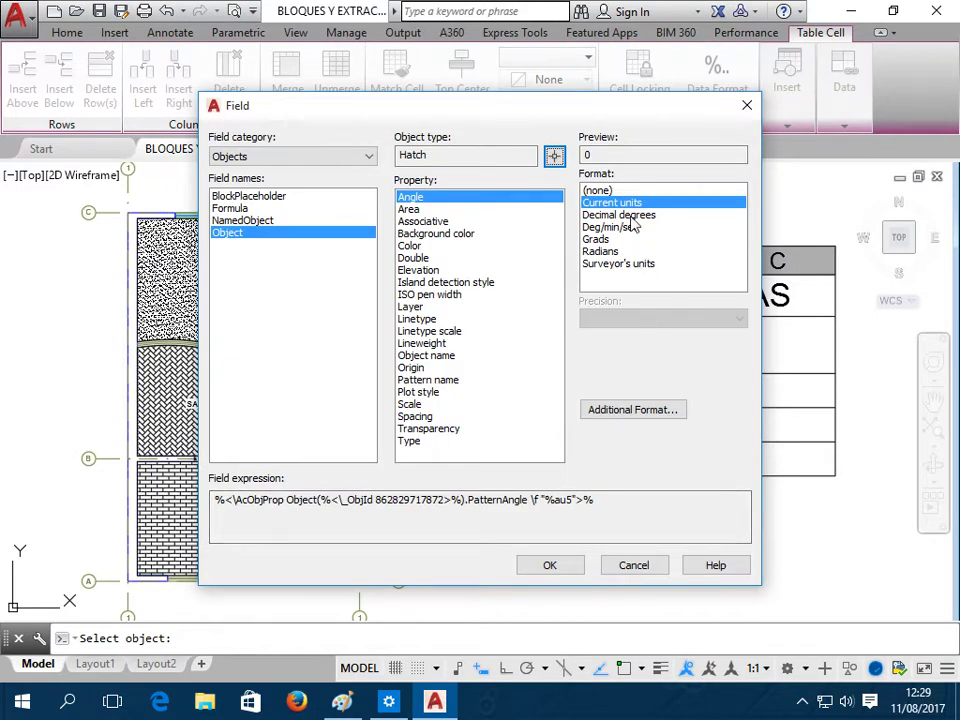
click(411, 210)
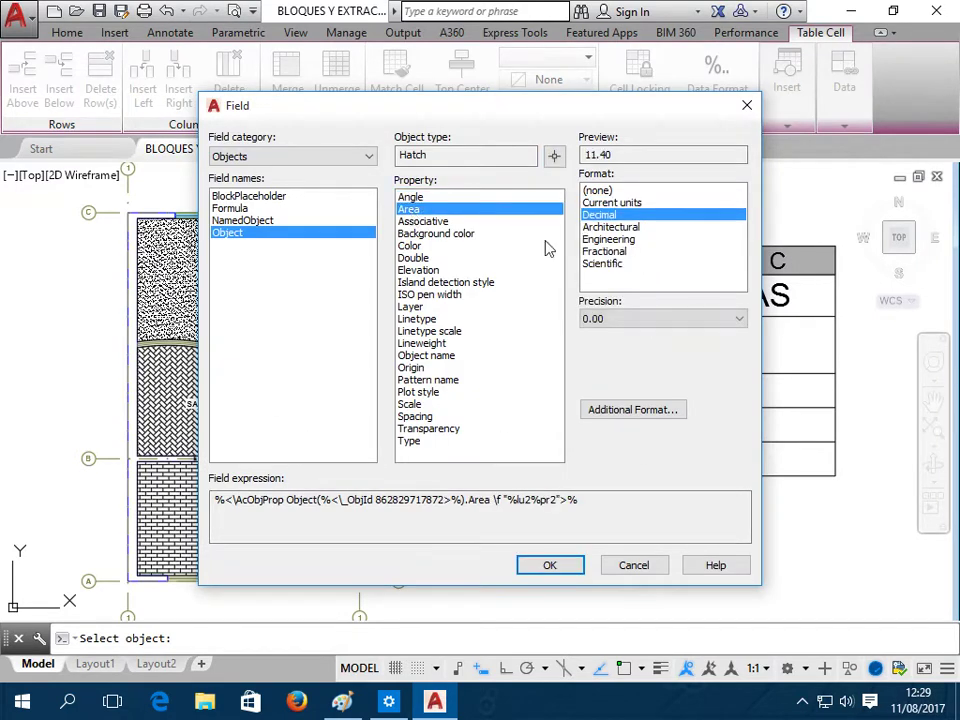
click(656, 413)
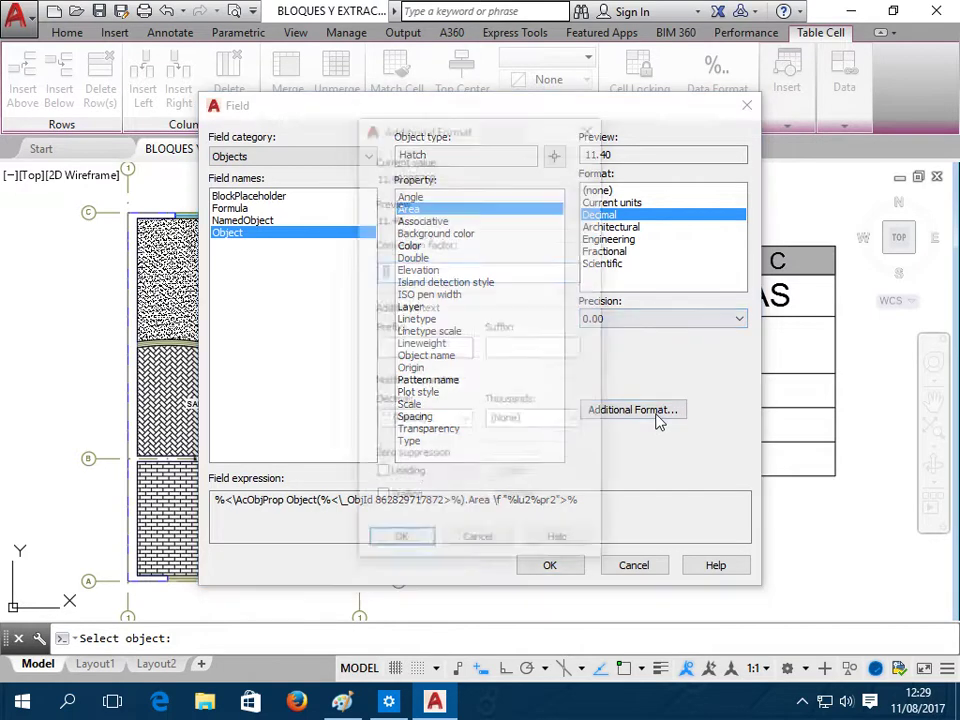
click(547, 346)
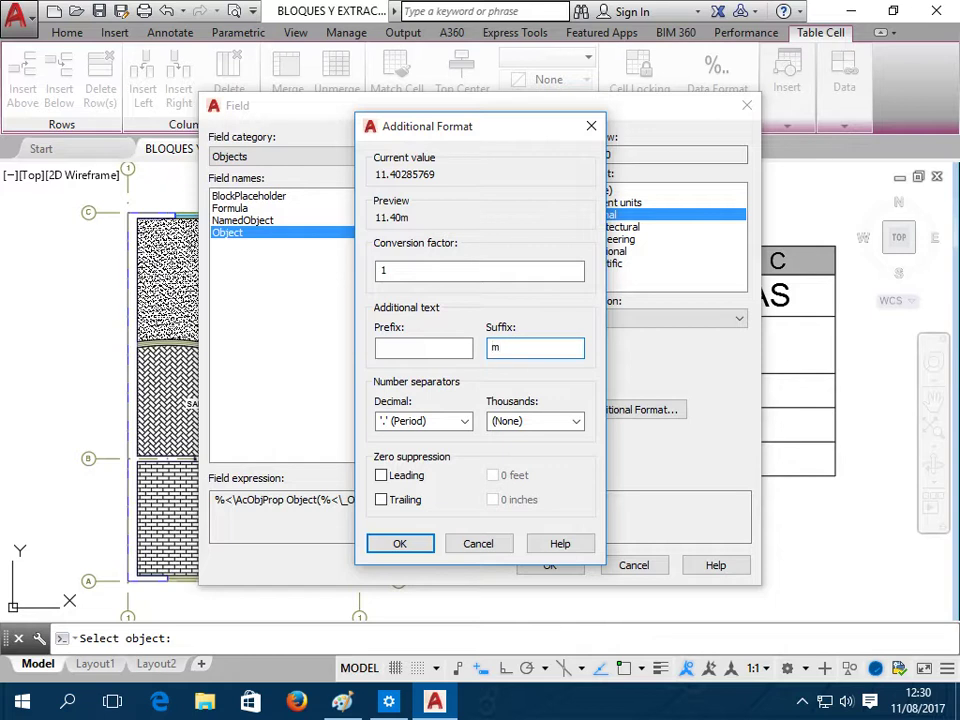
click(422, 543)
click(551, 565)
Insert a field in B5 showing the JARDIN hatch's decimal area with m2. suffix, reading 20.92m2
click(643, 467)
right_click(696, 465)
mouse_move(742, 443)
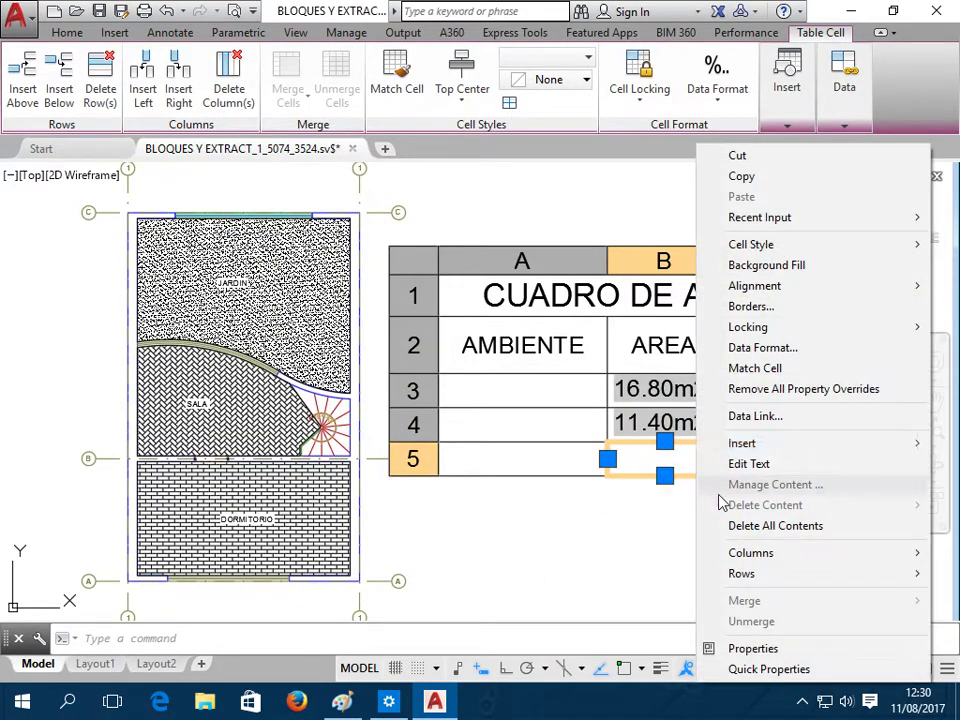
click(621, 464)
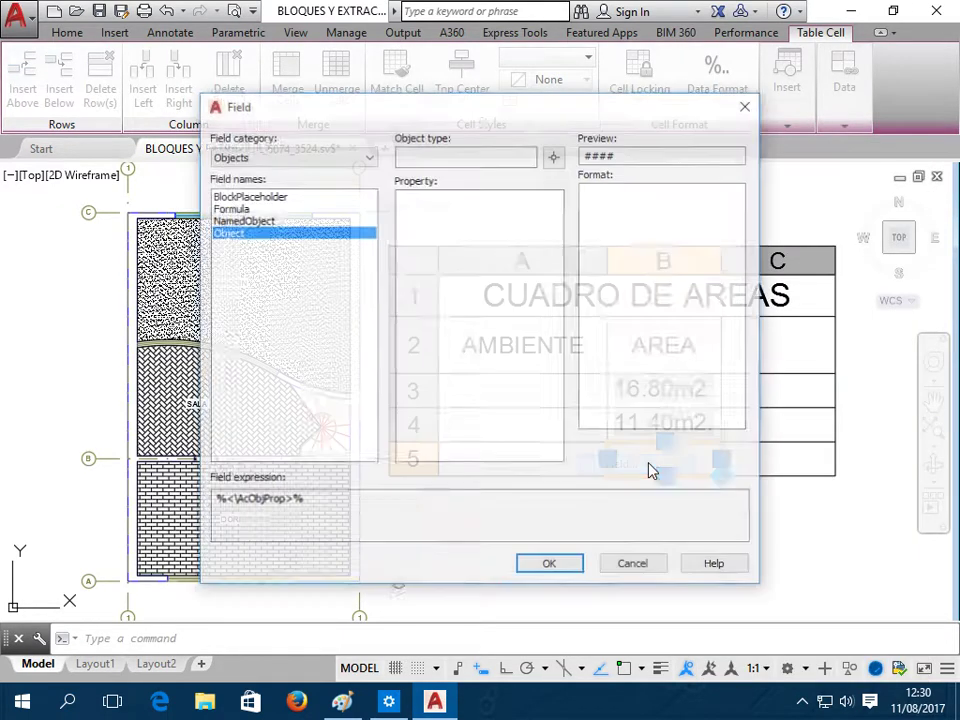
click(554, 156)
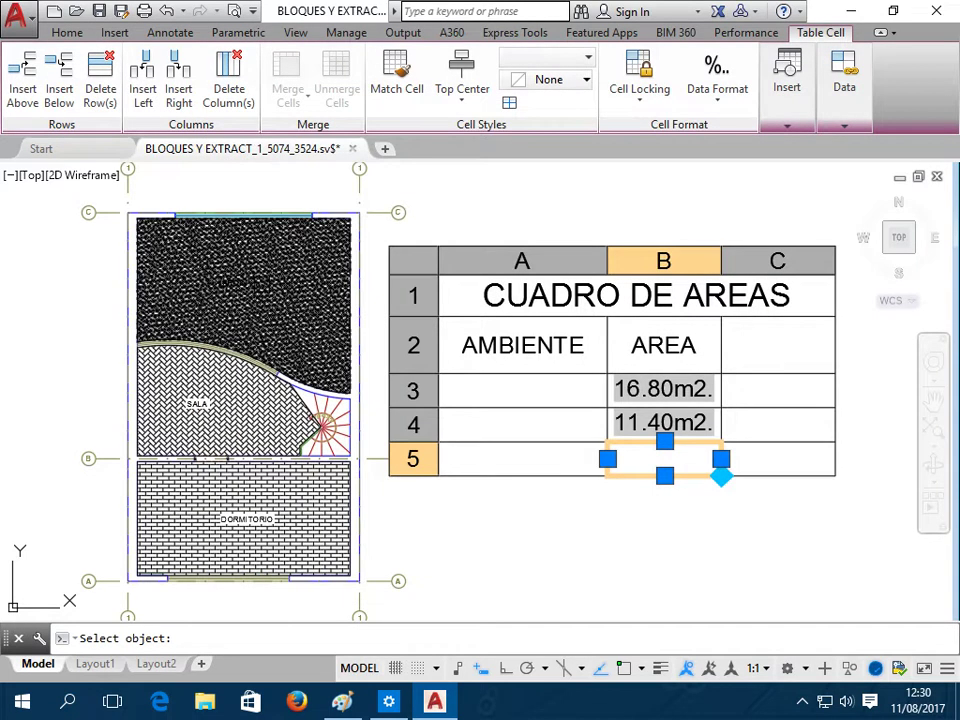
click(297, 307)
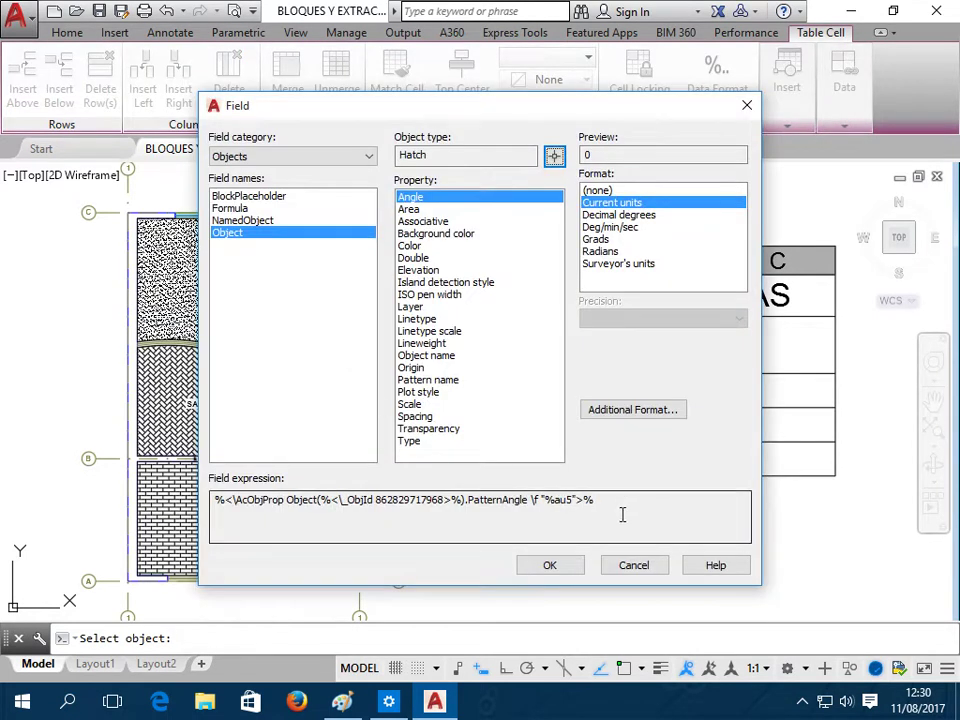
click(412, 209)
click(600, 214)
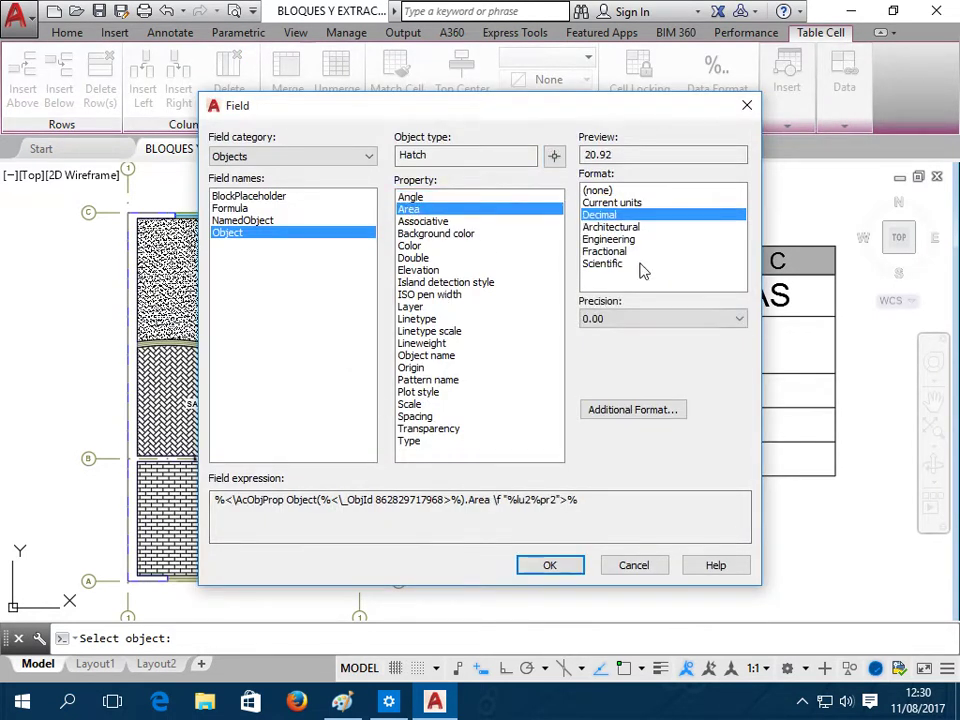
click(668, 411)
click(517, 350)
text(m2.)
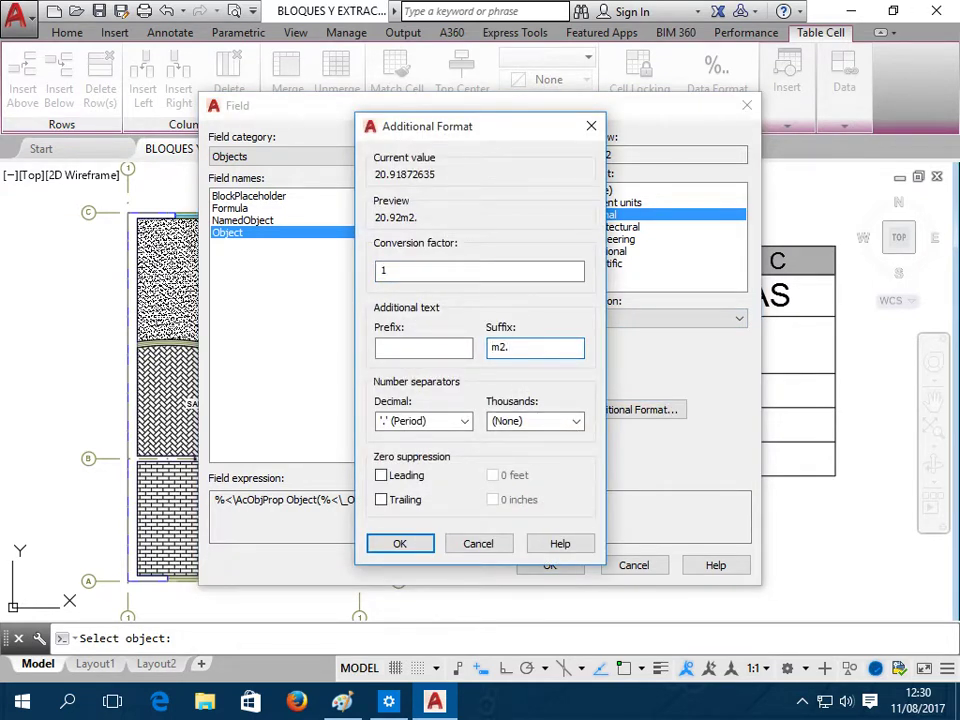
click(430, 544)
click(547, 564)
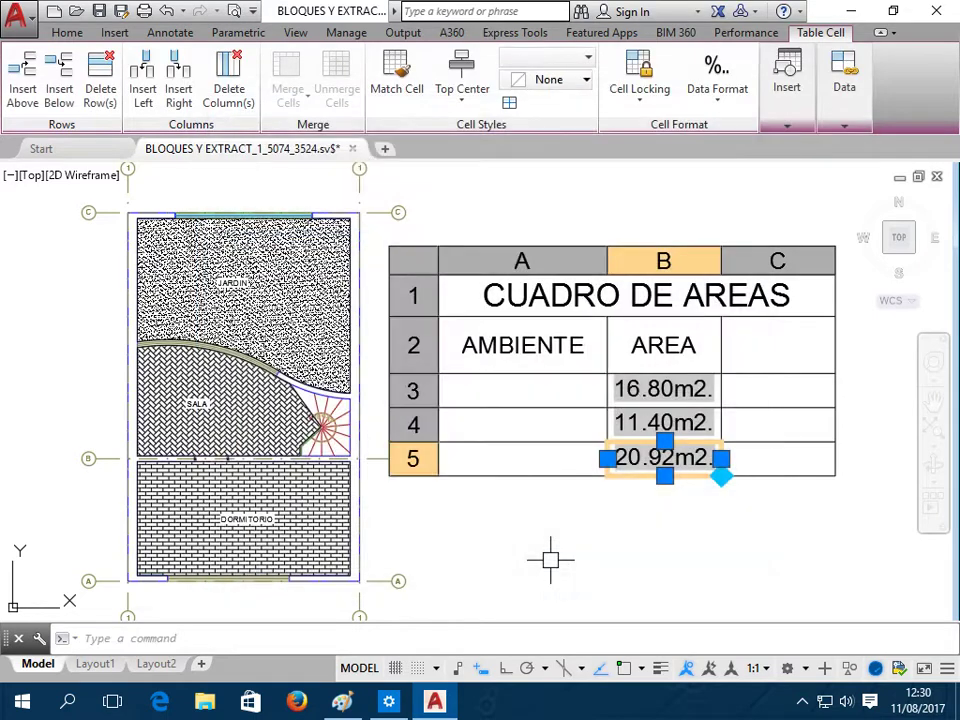
Stretch the SALA boundary's left edge outward beyond the plan outline
key(Escape)
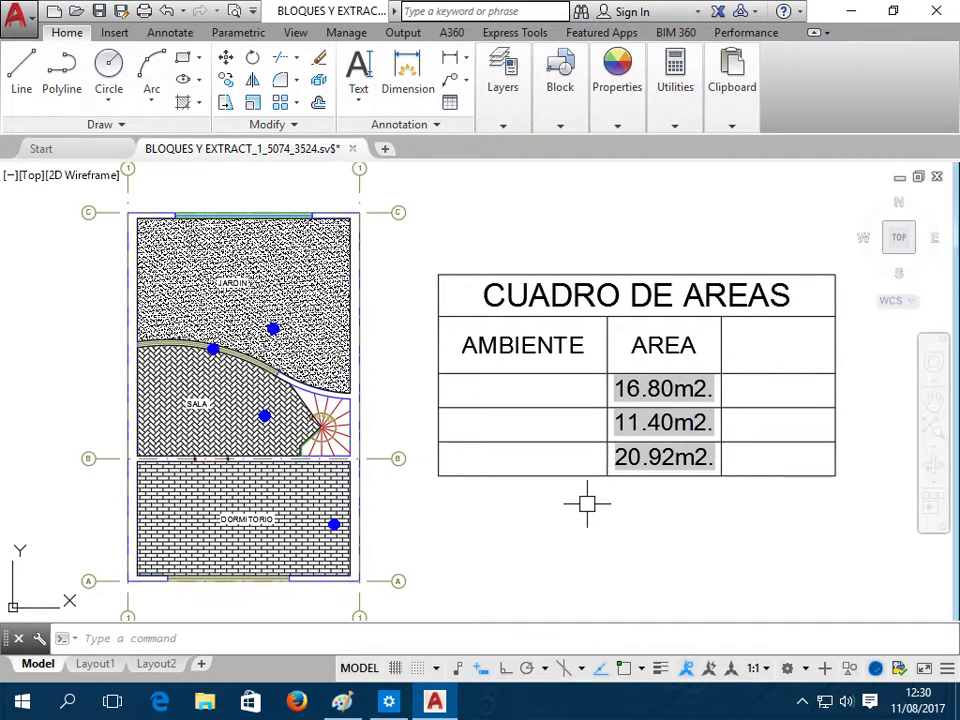
click(263, 421)
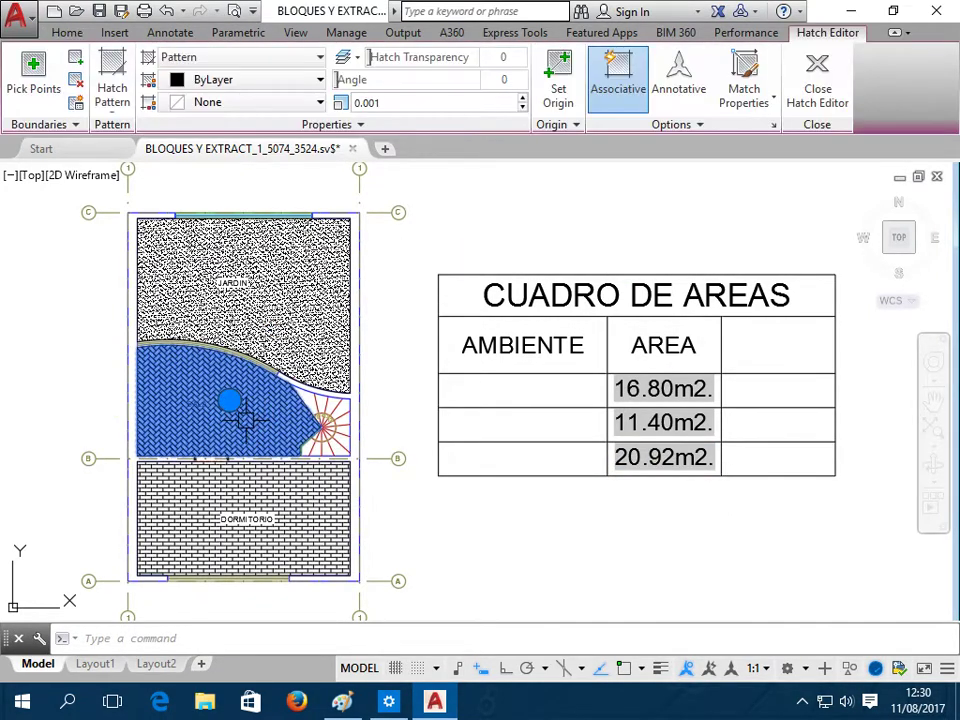
scroll(150, 395, up, 2)
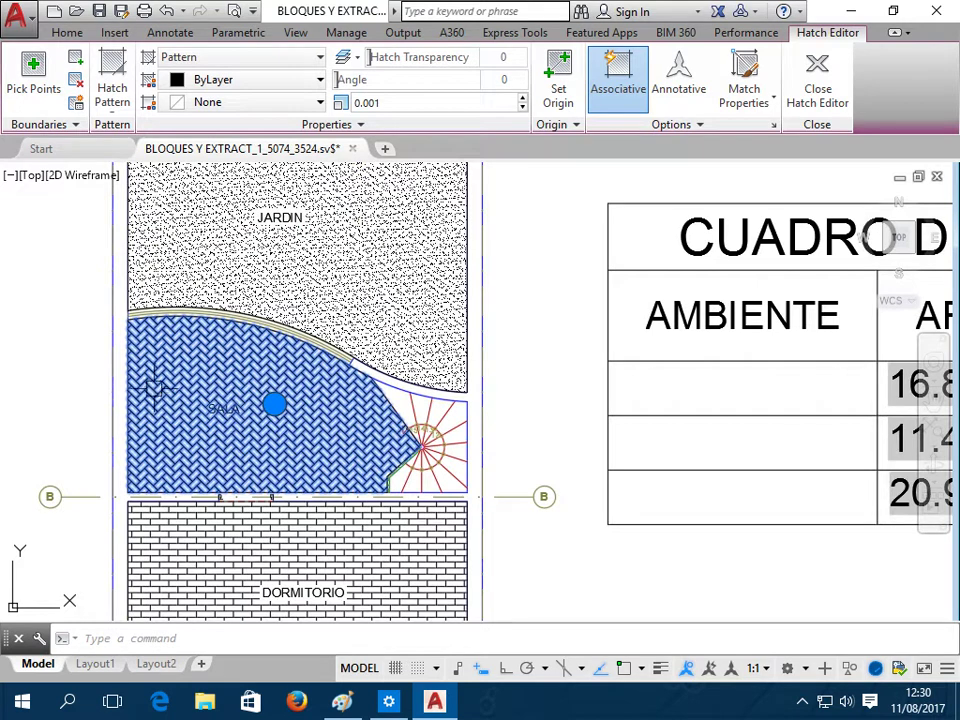
key(Escape)
click(154, 386)
scroll(150, 378, up, 2)
scroll(150, 370, up, 2)
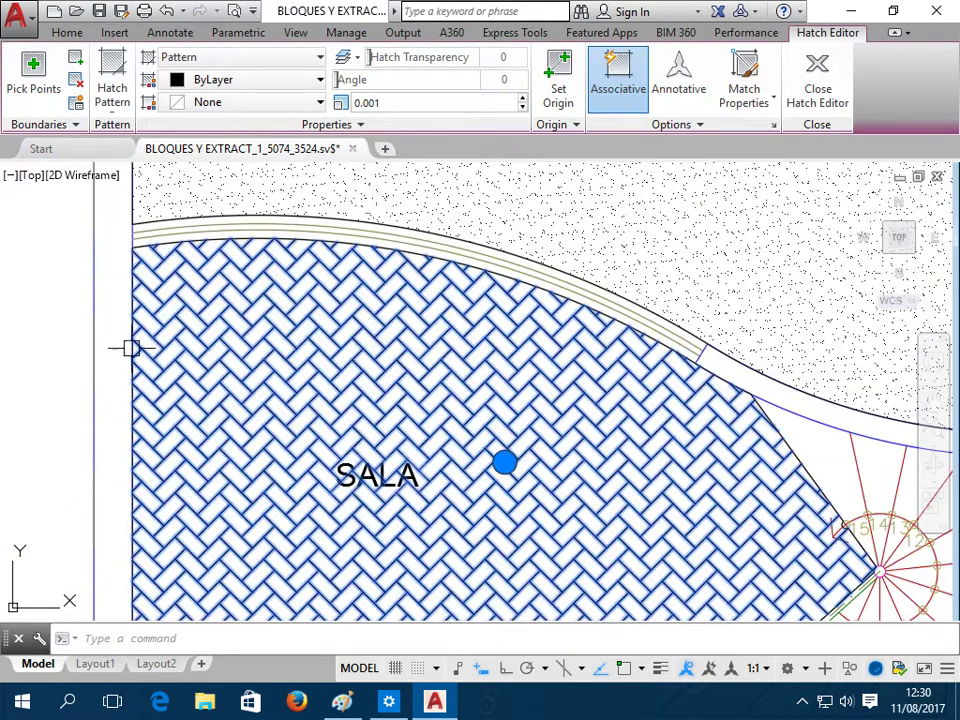
scroll(128, 345, down, 2)
key(Escape)
click(130, 349)
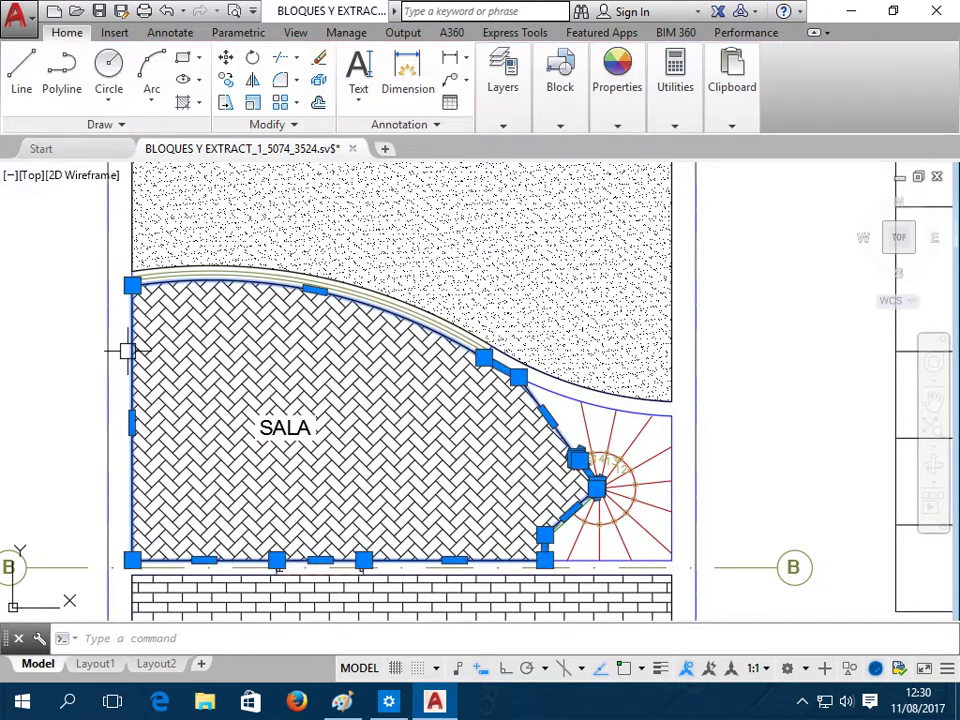
click(131, 424)
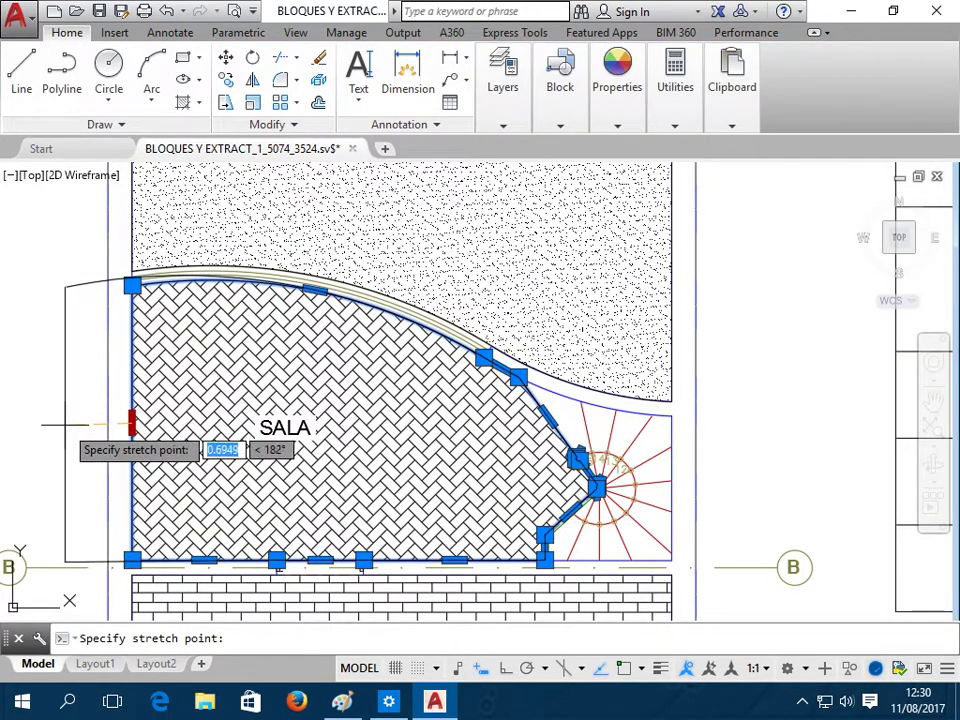
click(34, 383)
mouse_move(34, 383)
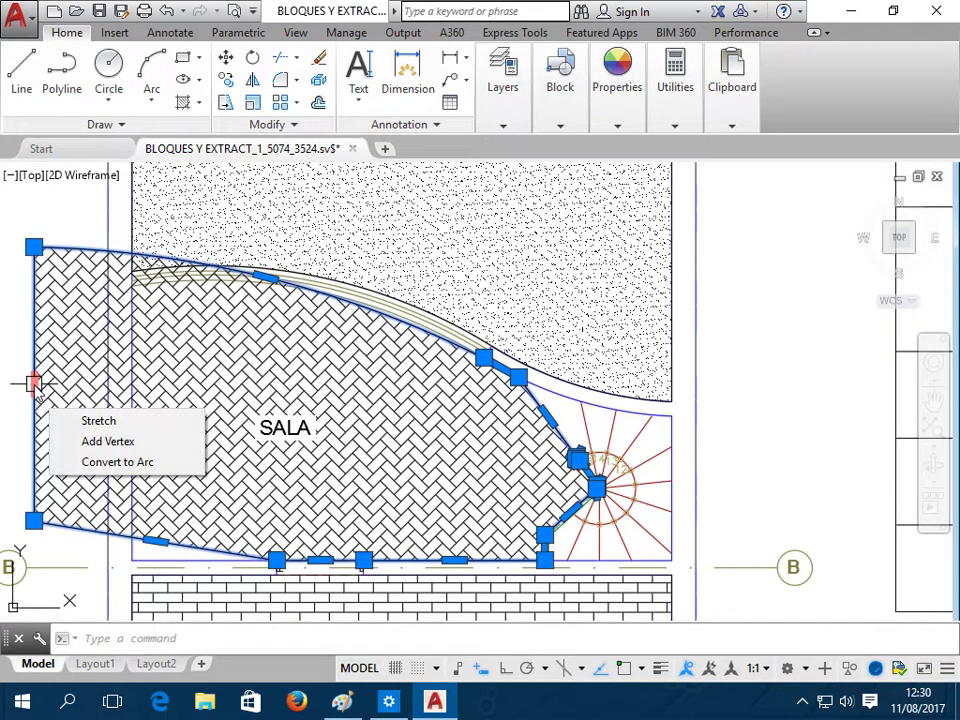
click(34, 383)
middle_drag(34, 383, 327, 303)
click(116, 362)
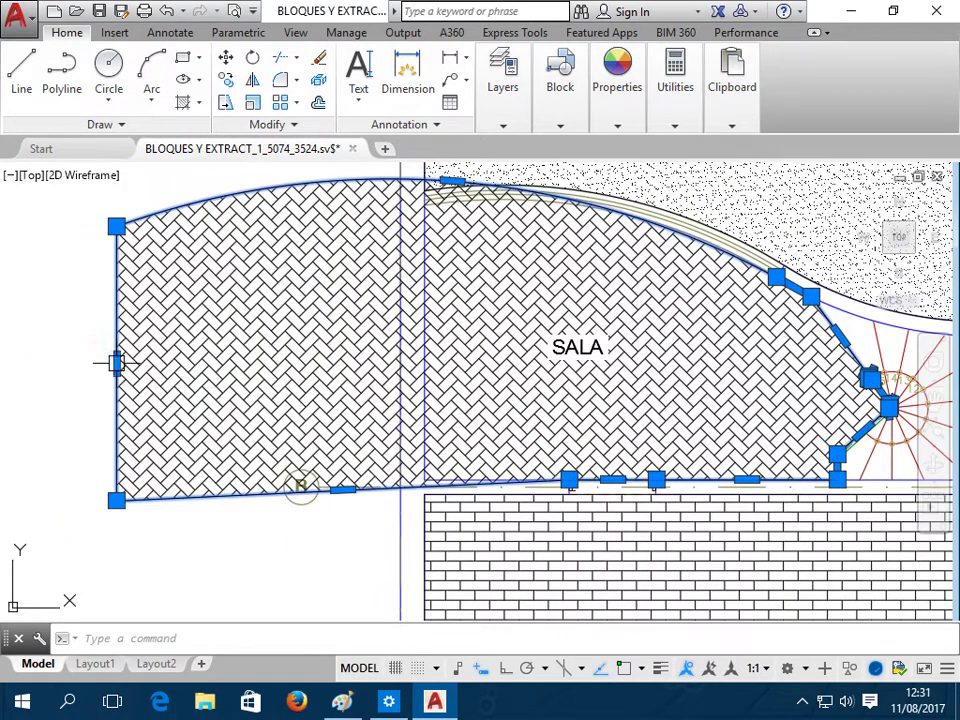
Zoom out to the CUADRO DE AREAS table and select its 11.40m2. cell
scroll(155, 388, down, 1)
scroll(155, 388, down, 2)
scroll(155, 388, down, 2)
mouse_move(600, 440)
middle_down()
mouse_move(620, 449)
mouse_move(556, 459)
middle_up()
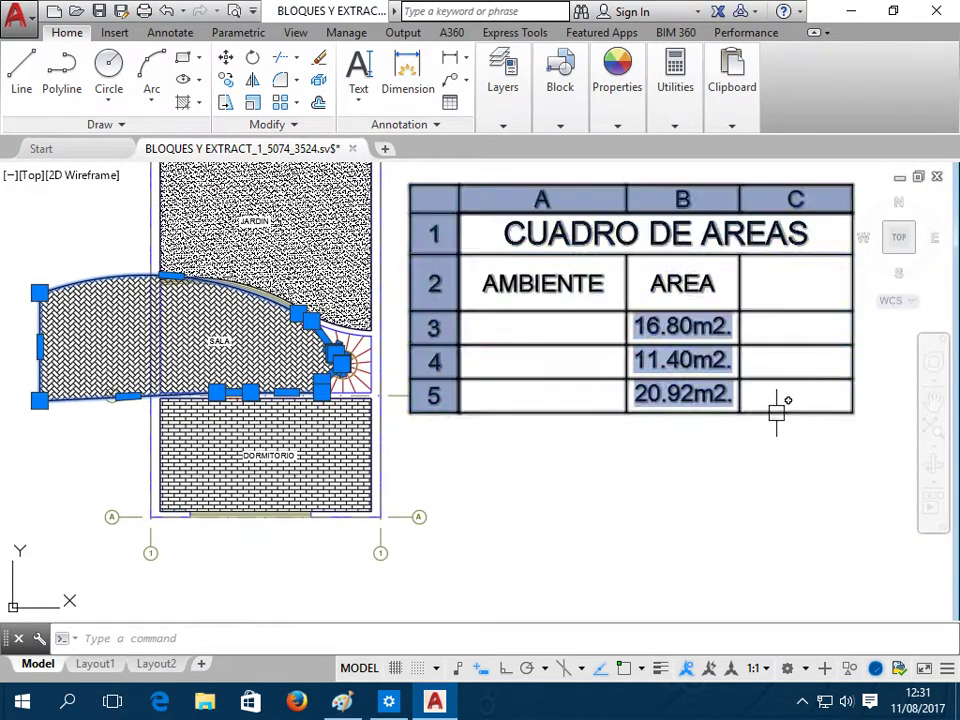
click(795, 410)
right_click(853, 410)
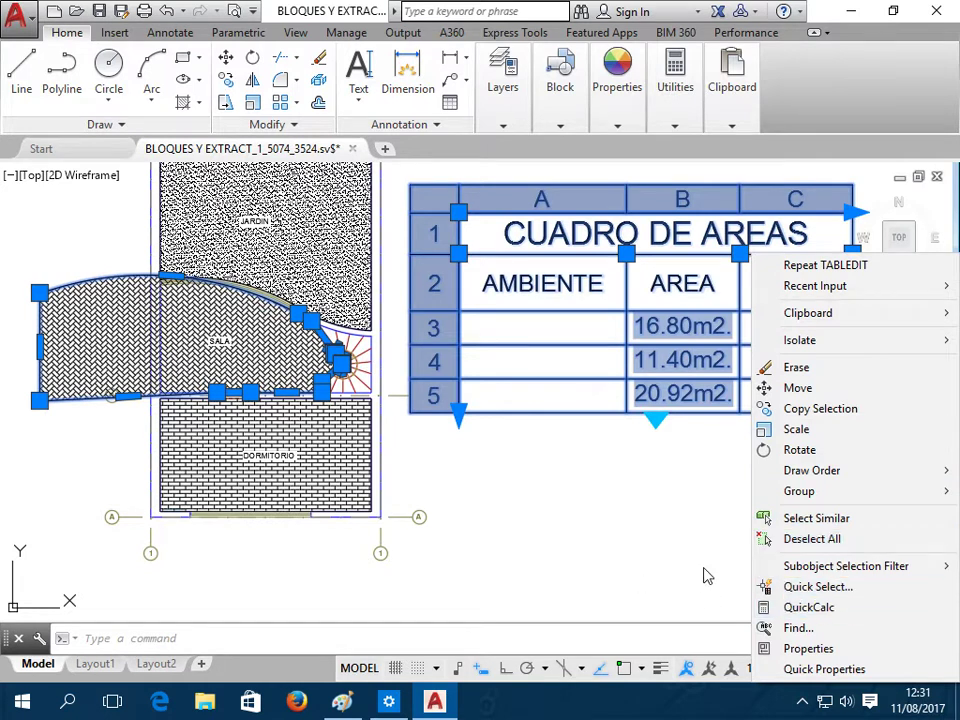
click(681, 463)
scroll(609, 454, down, 1)
scroll(700, 456, down, 2)
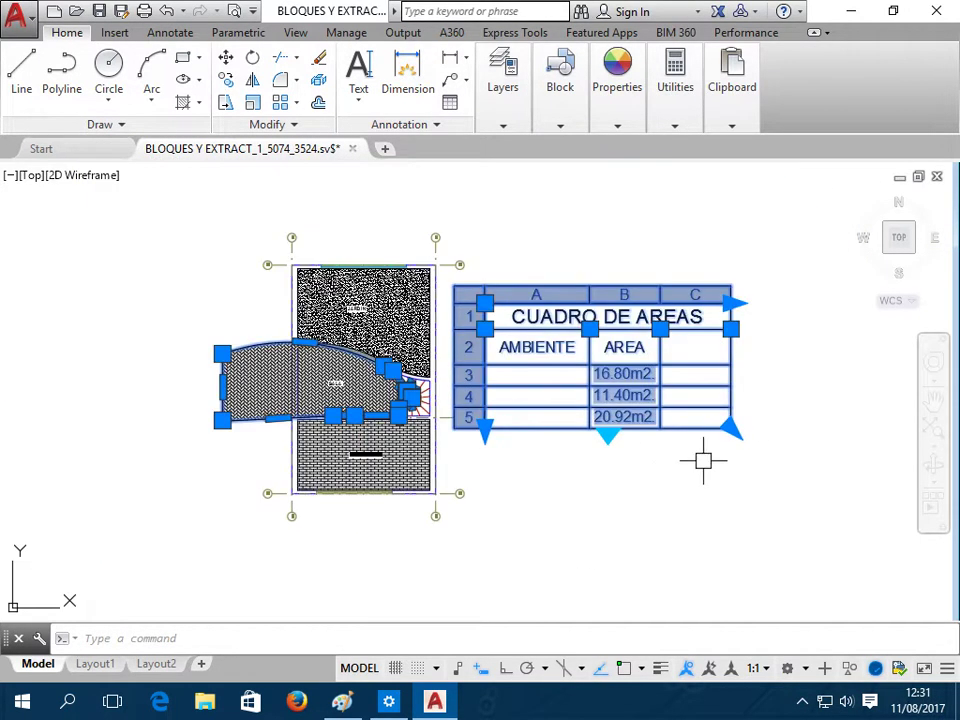
right_click(731, 428)
click(686, 514)
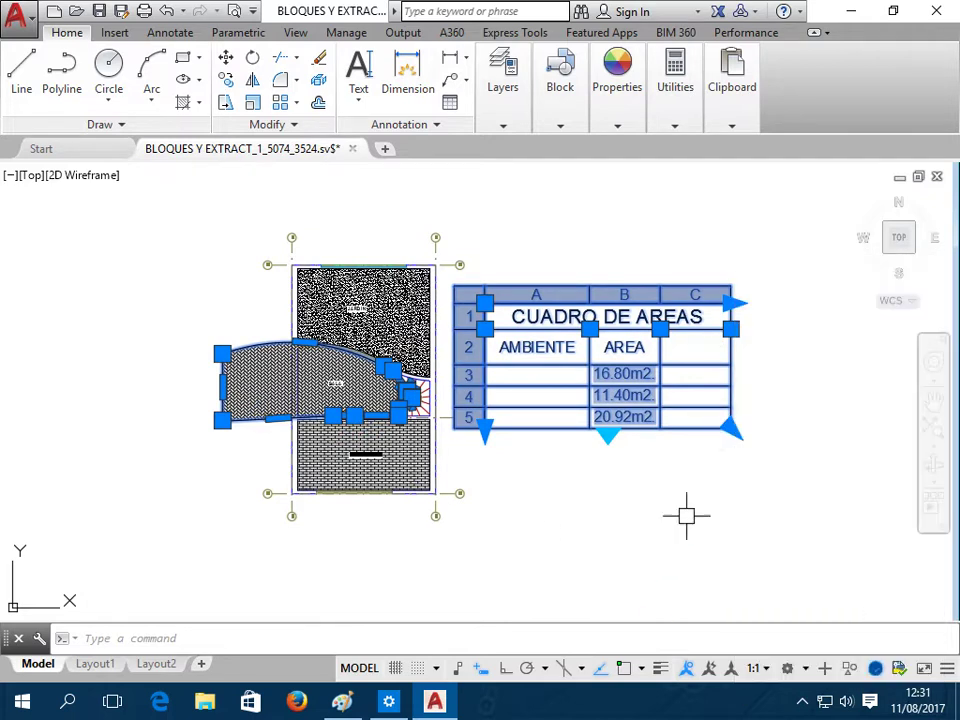
key(Escape)
scroll(675, 394, up, 2)
click(612, 398)
key(Escape)
click(612, 380)
click(630, 403)
Regenerate the drawing with RE to refresh the 11.40m2. area field
right_click(629, 405)
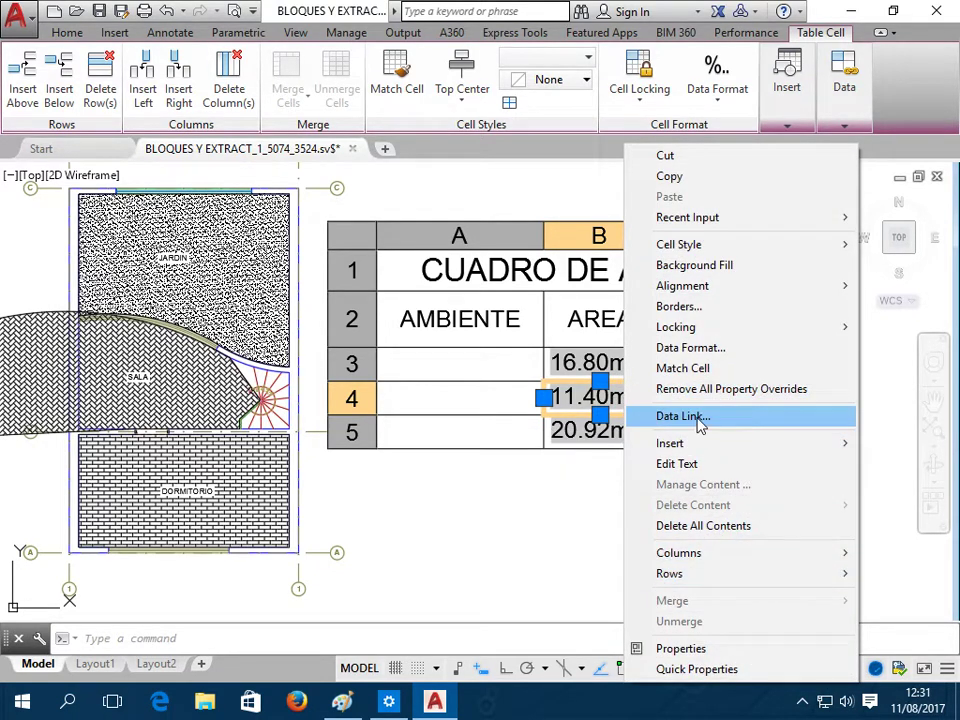
key(Escape)
key(Escape)
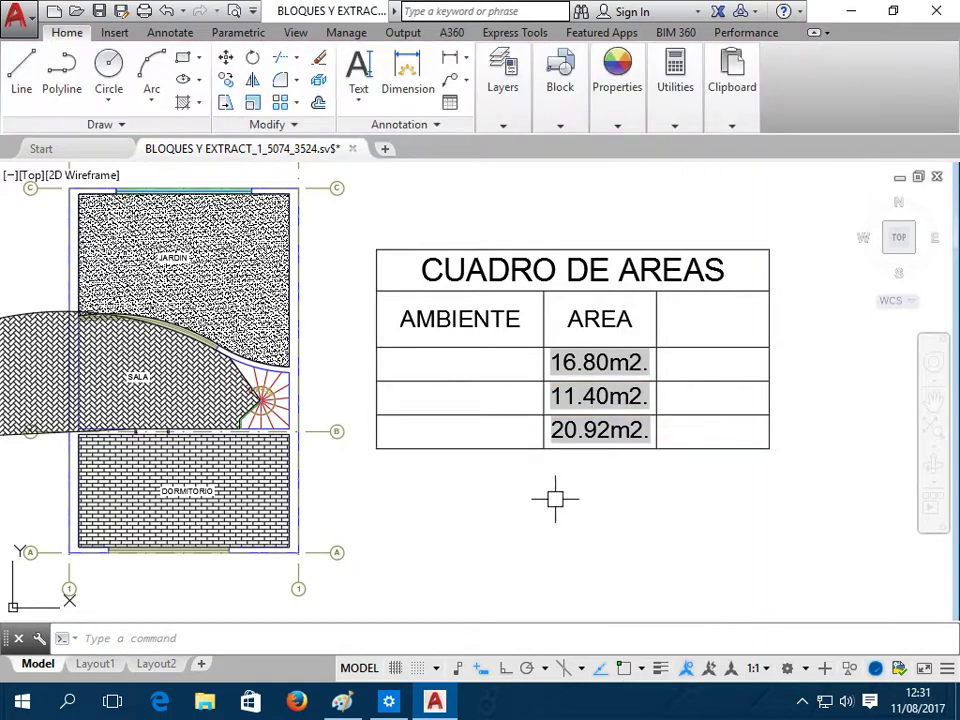
text(re)
key(Return)
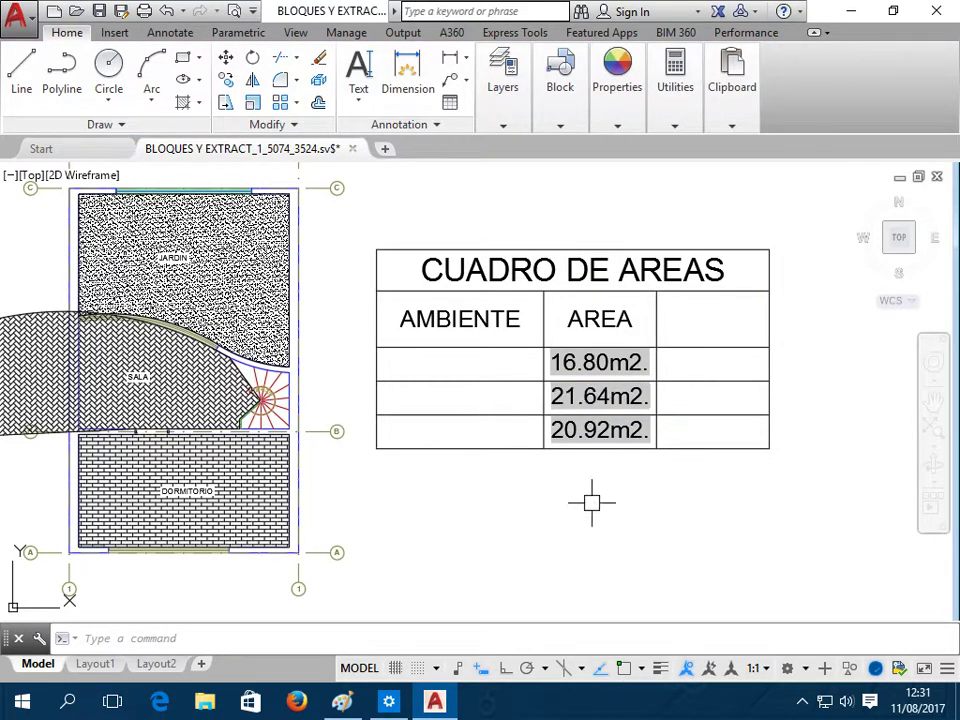
Stretch the SALA hatch's left edge further left and regenerate to update its area
middle_drag(558, 495, 617, 492)
middle_drag(30, 380, 205, 380)
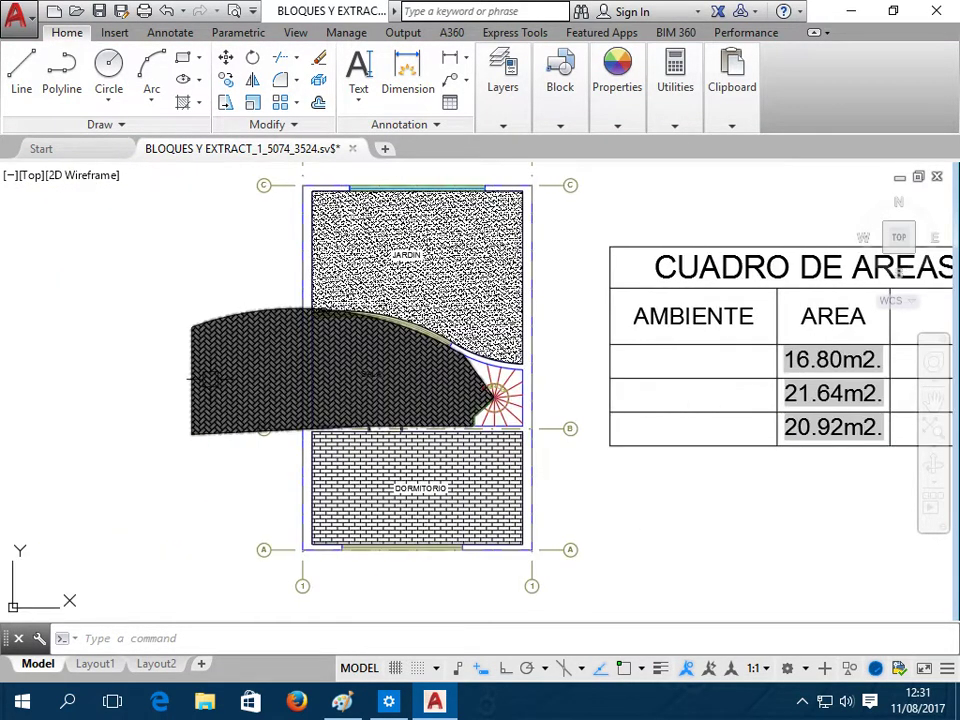
click(190, 379)
click(190, 379)
click(50, 378)
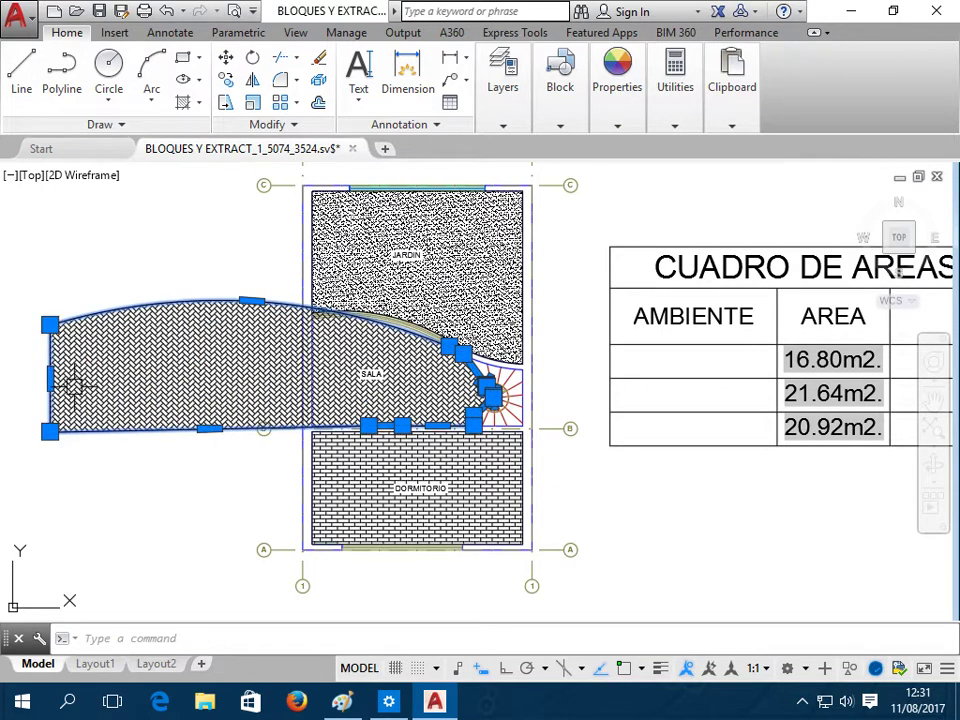
text(re)
key(Return)
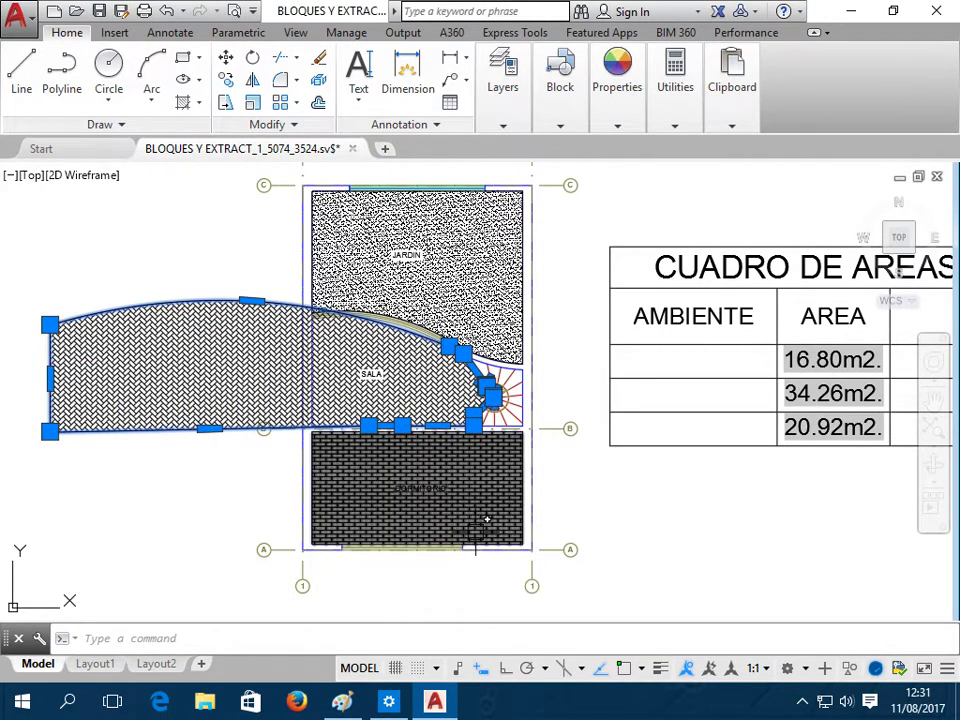
key(Escape)
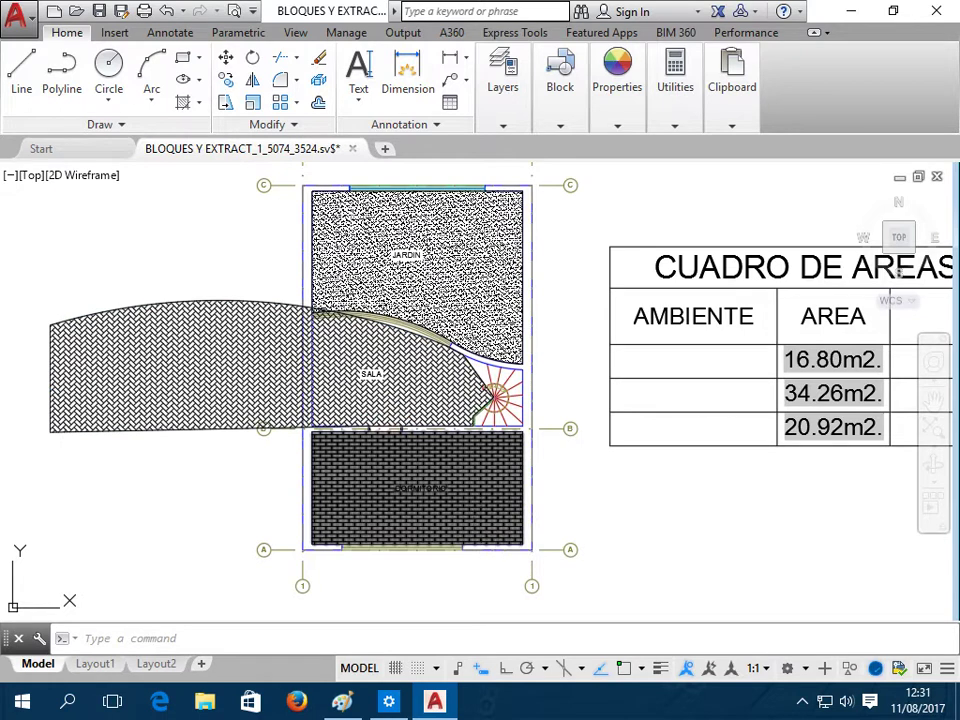
Pull the SALA boundary's left edge back toward the room outline
middle_drag(886, 557, 652, 560)
scroll(460, 420, up, 4)
middle_drag(755, 450, 461, 529)
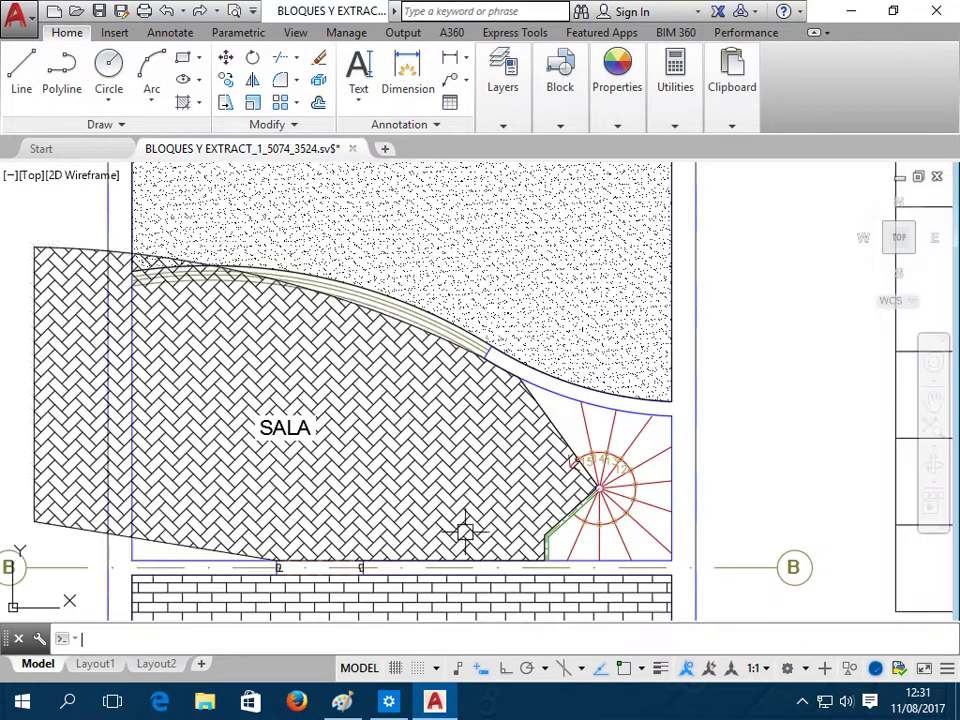
mouse_move(464, 514)
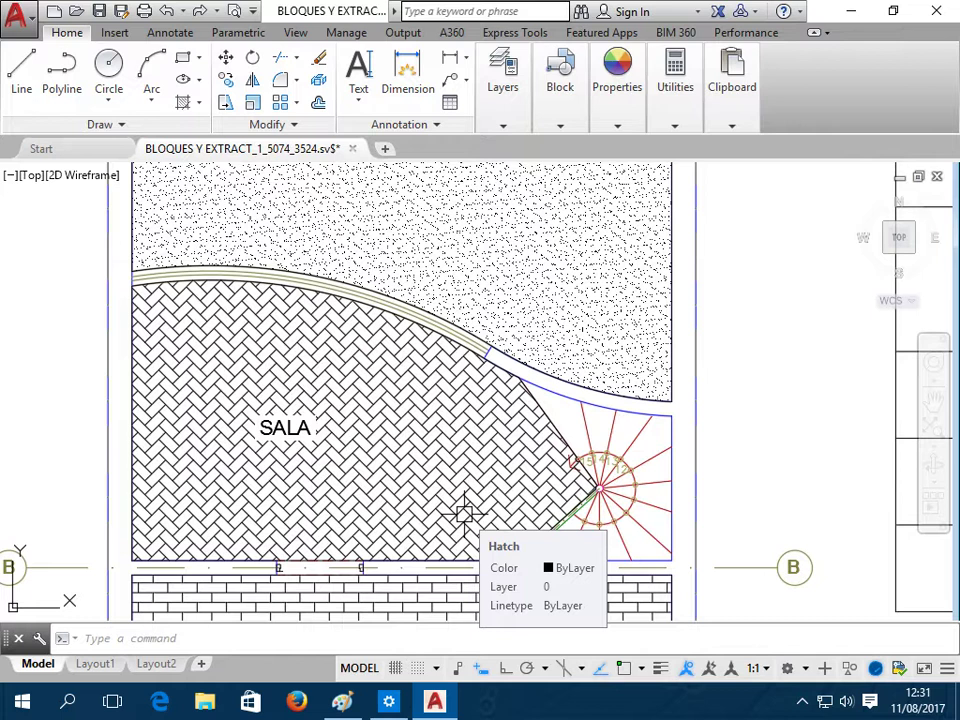
scroll(400, 430, down, 4)
scroll(355, 372, up, 3)
scroll(355, 372, down, 2)
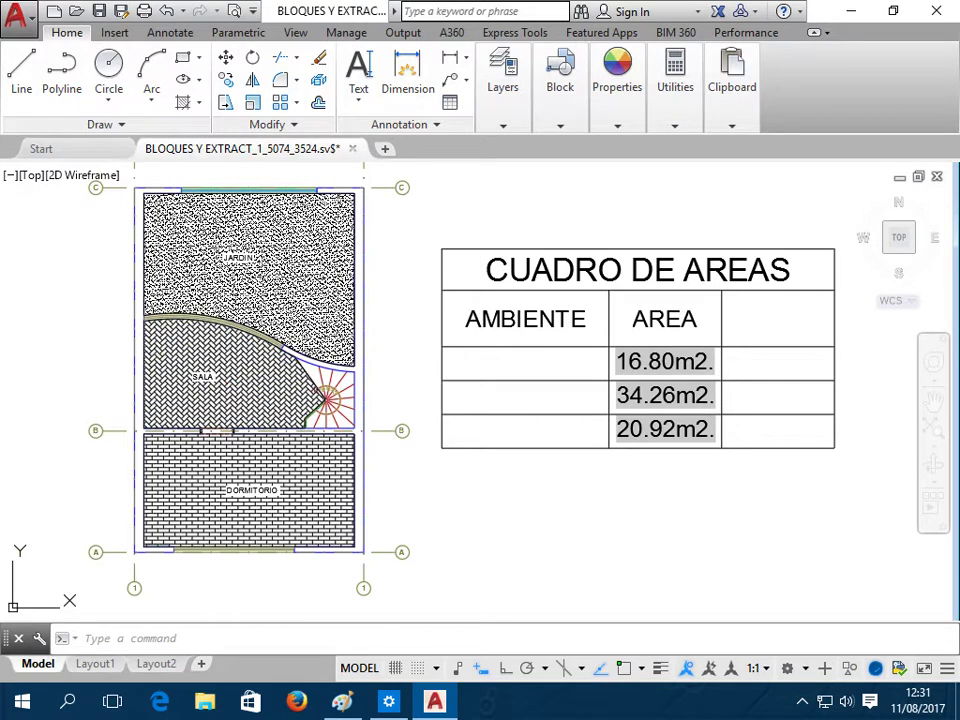
click(140, 366)
key(Escape)
click(140, 366)
click(143, 373)
click(82, 373)
key(Escape)
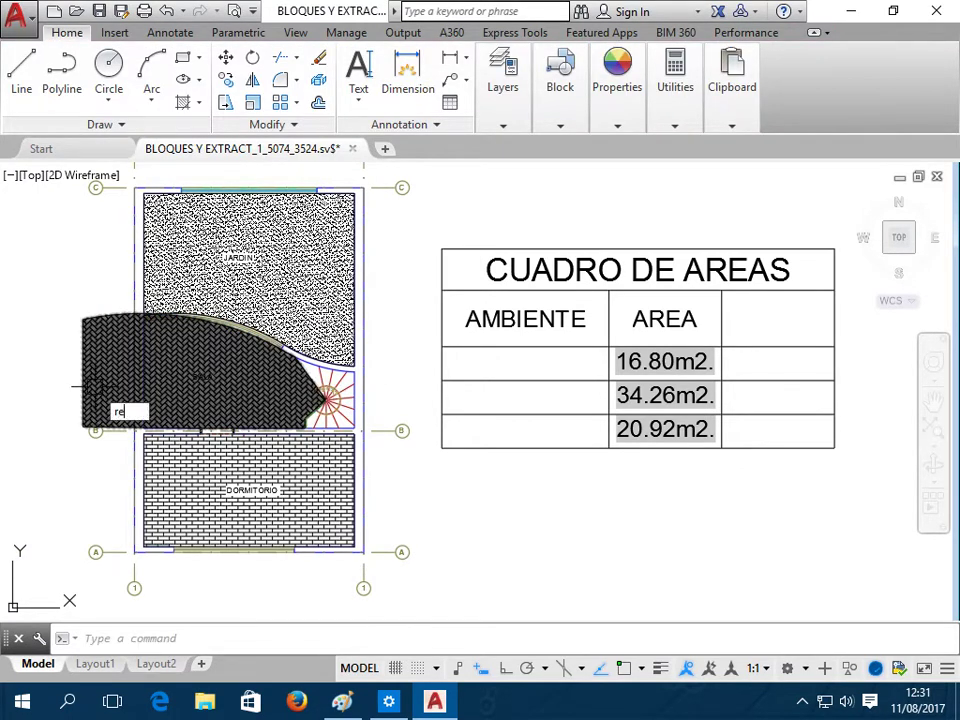
Undo the stretch so SALA regains its original outline and B4 reads 11.40m2
click(611, 422)
key(Escape)
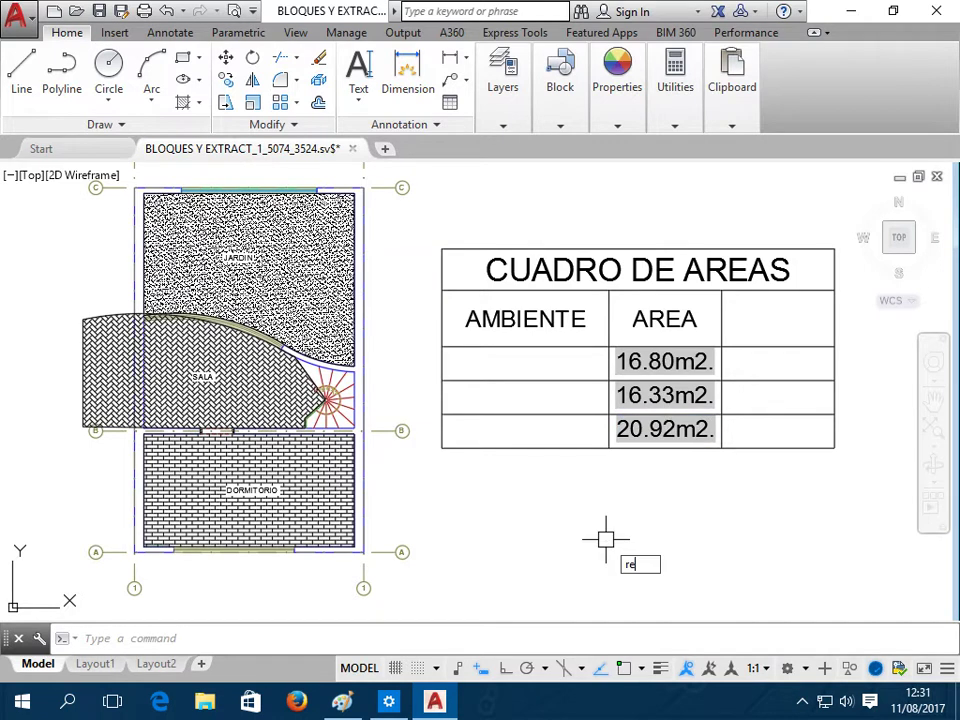
click(635, 432)
key(Escape)
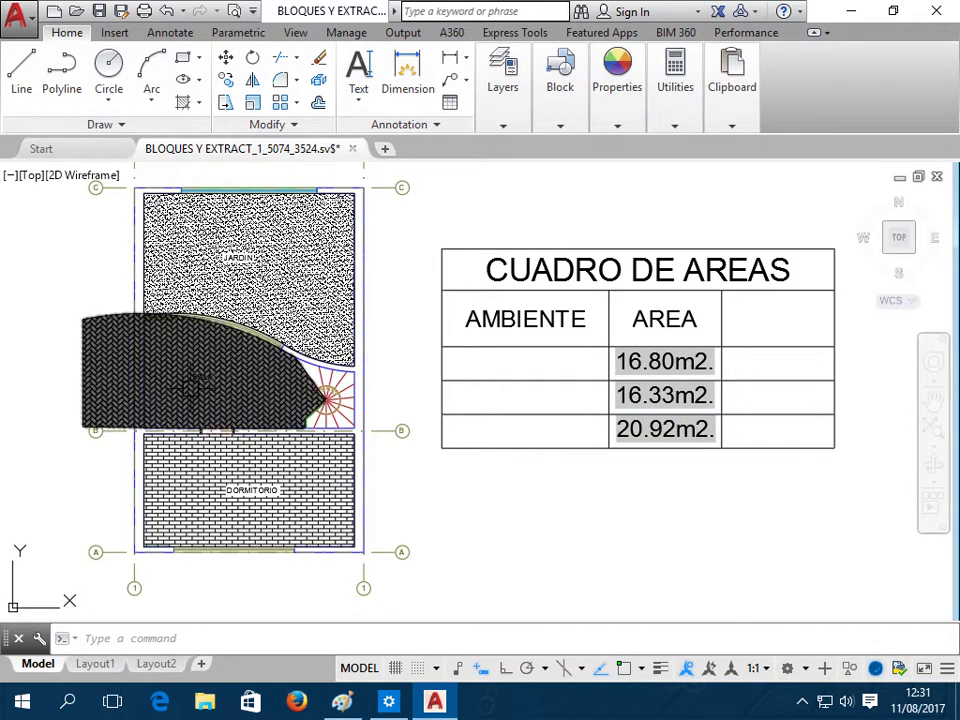
key(ctrl+z)
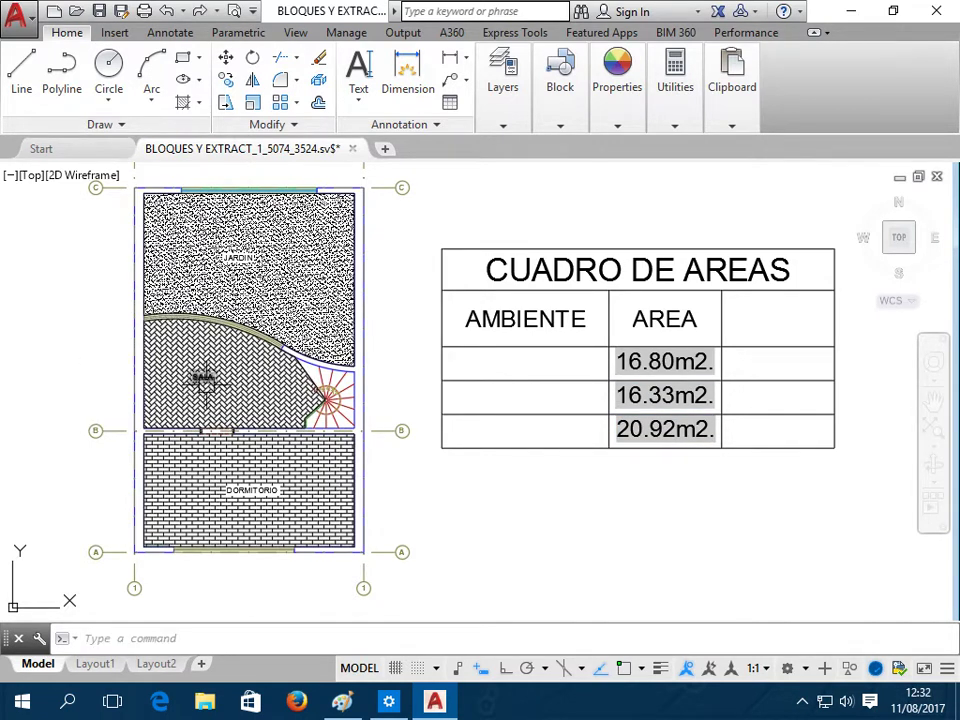
click(485, 392)
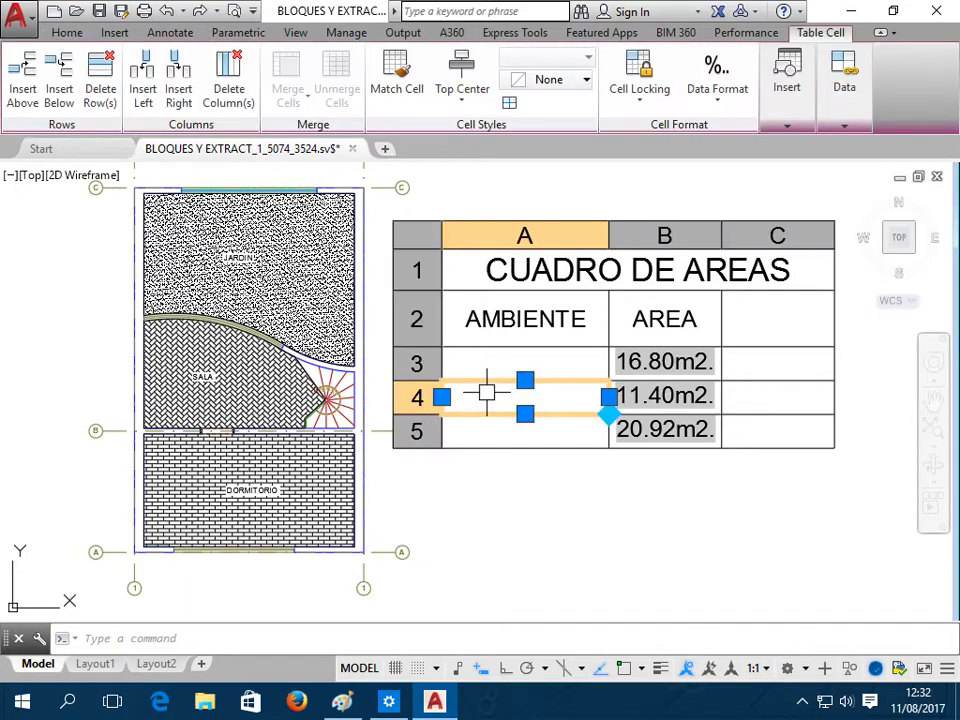
double_click(492, 395)
key(Escape)
key(Escape)
double_click(519, 401)
text(dsvfzsgf)
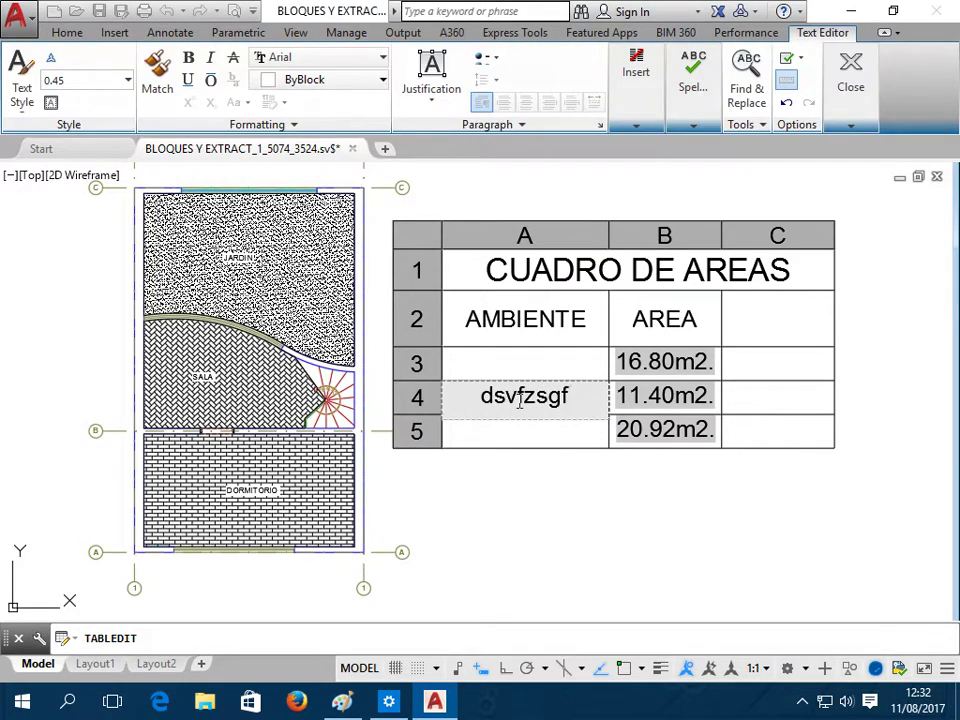
key(Escape)
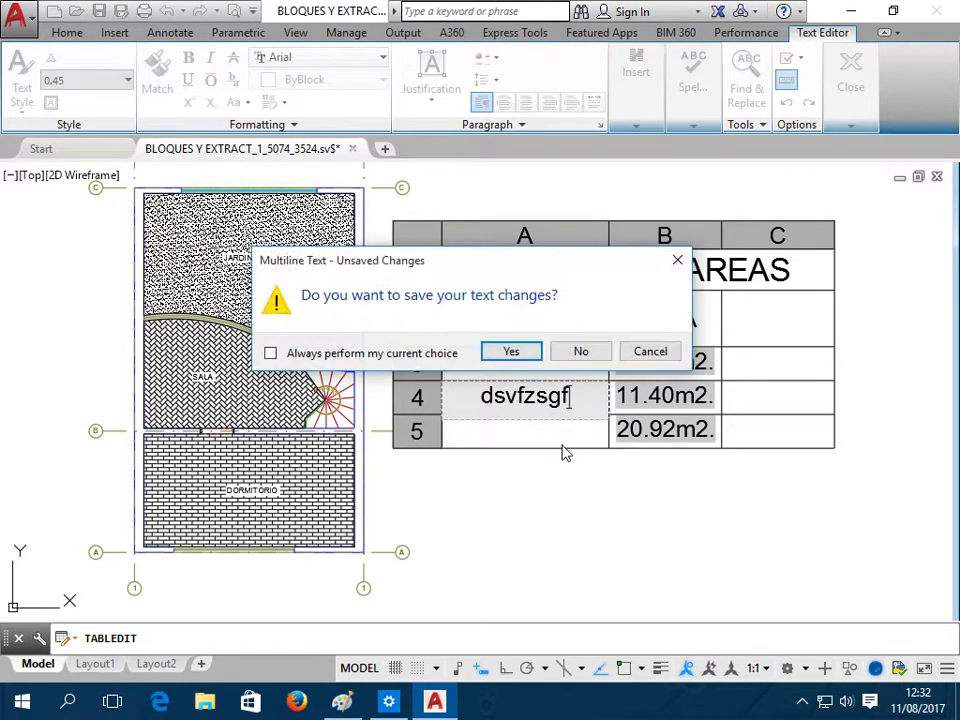
click(581, 352)
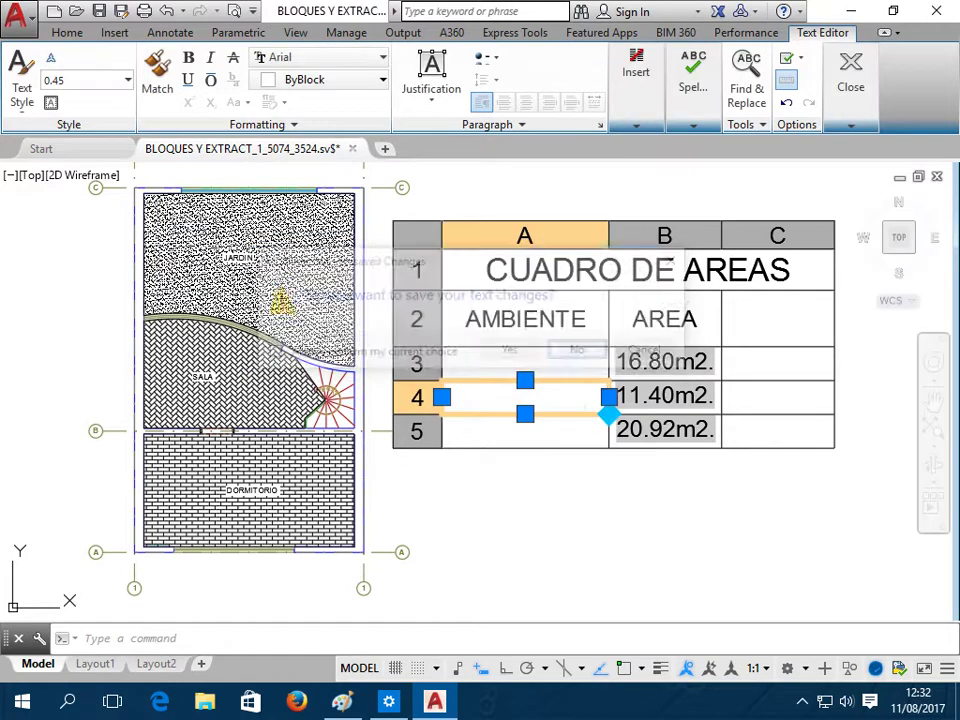
Insert a field in SALA's AMBIENTE cell linked to the SALA label's object name, showing AcDbText
right_click(566, 397)
mouse_move(613, 443)
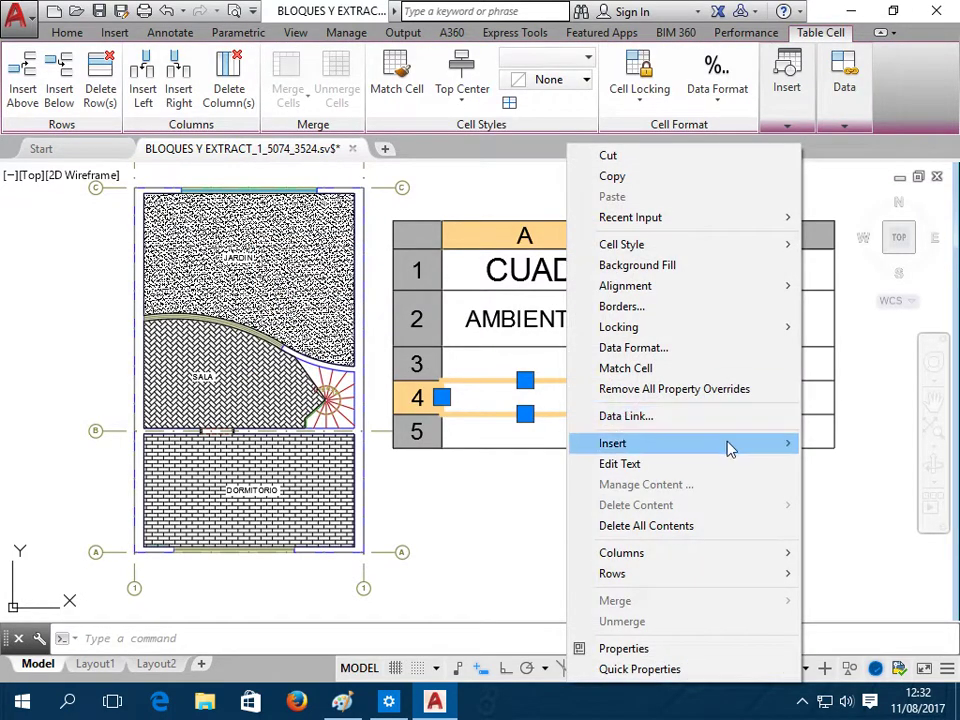
click(881, 463)
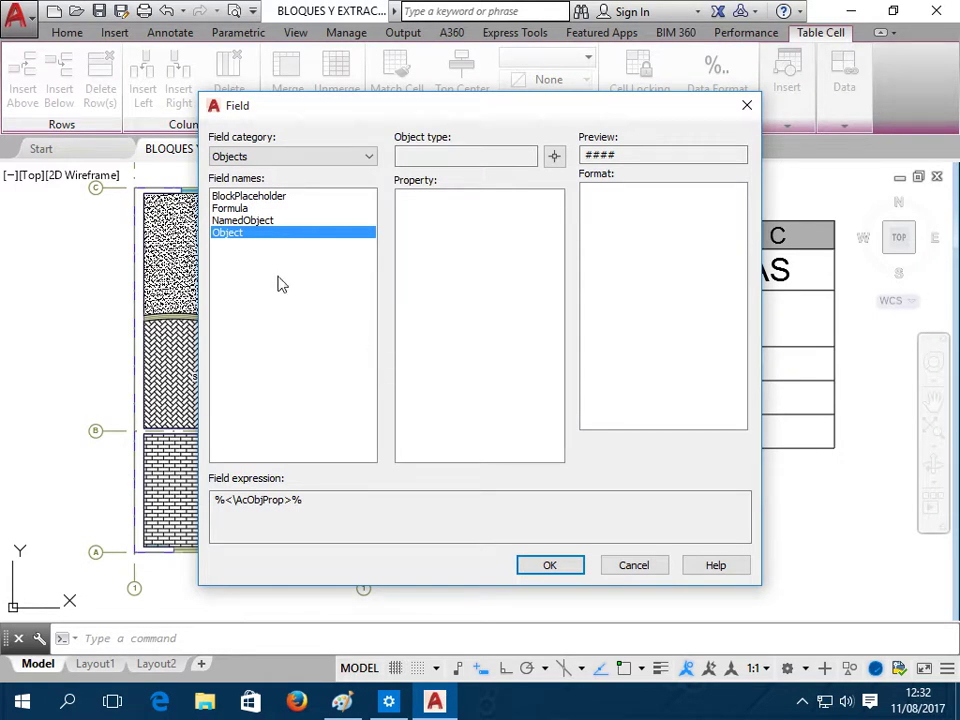
click(554, 156)
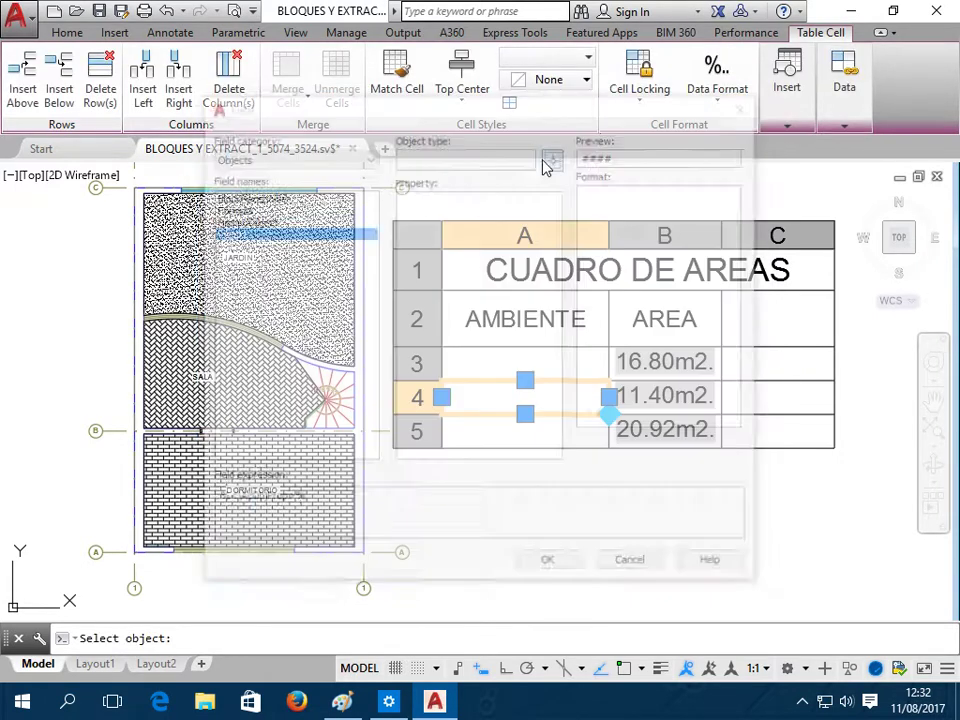
scroll(201, 385, up, 5)
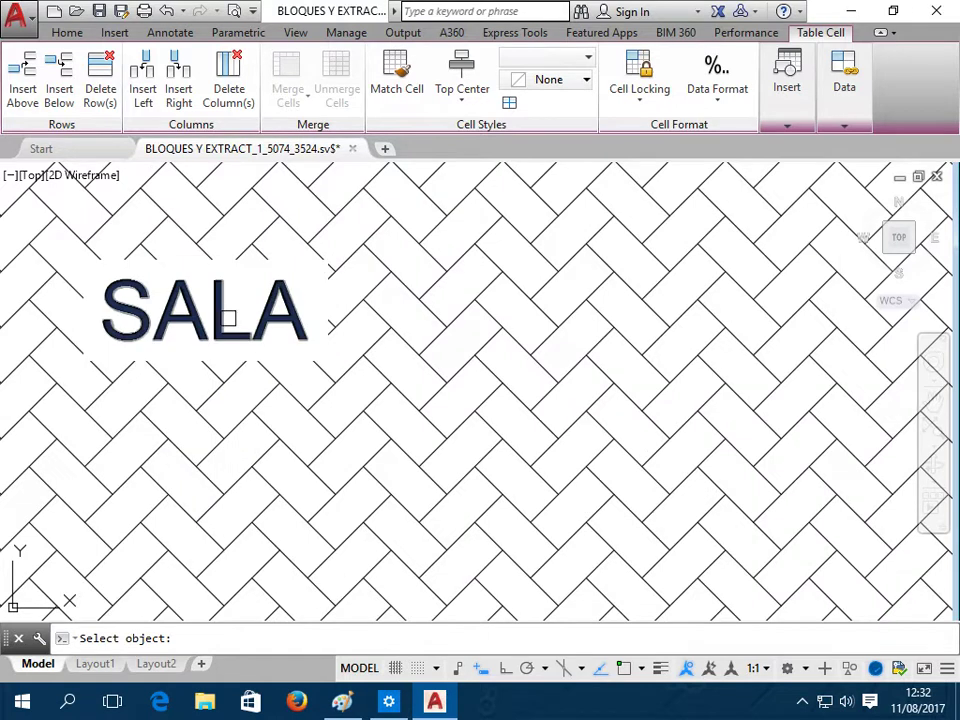
click(226, 318)
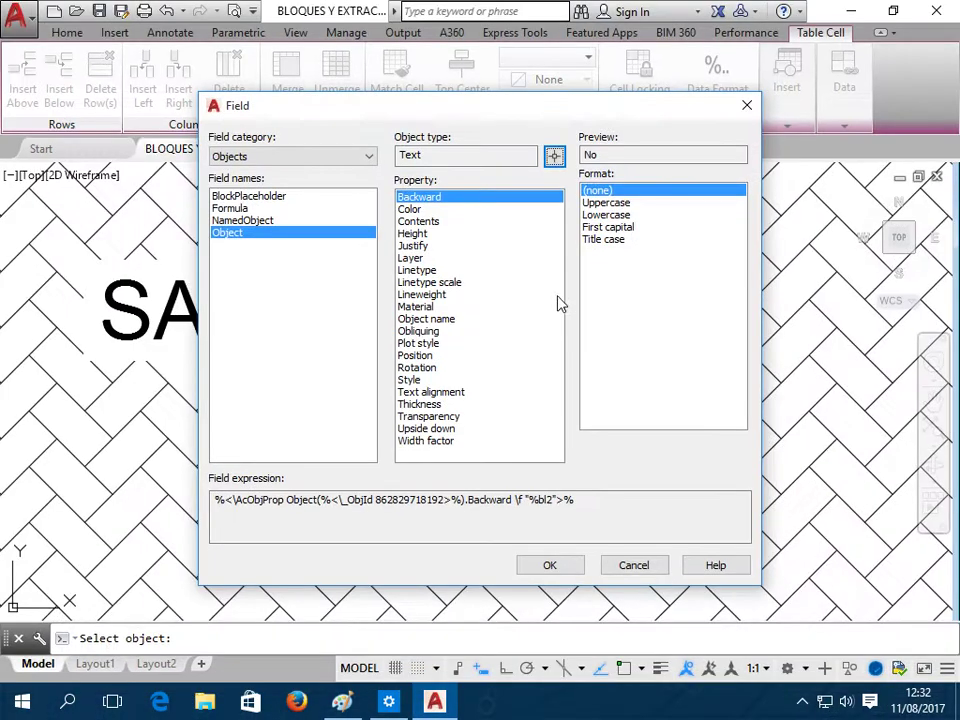
click(440, 319)
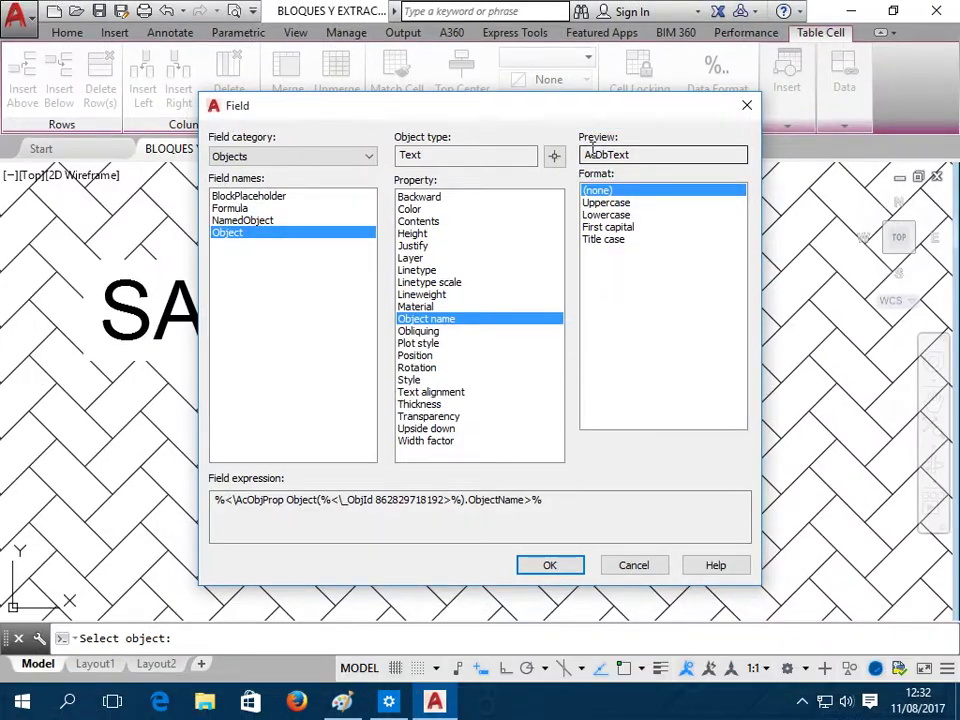
click(551, 565)
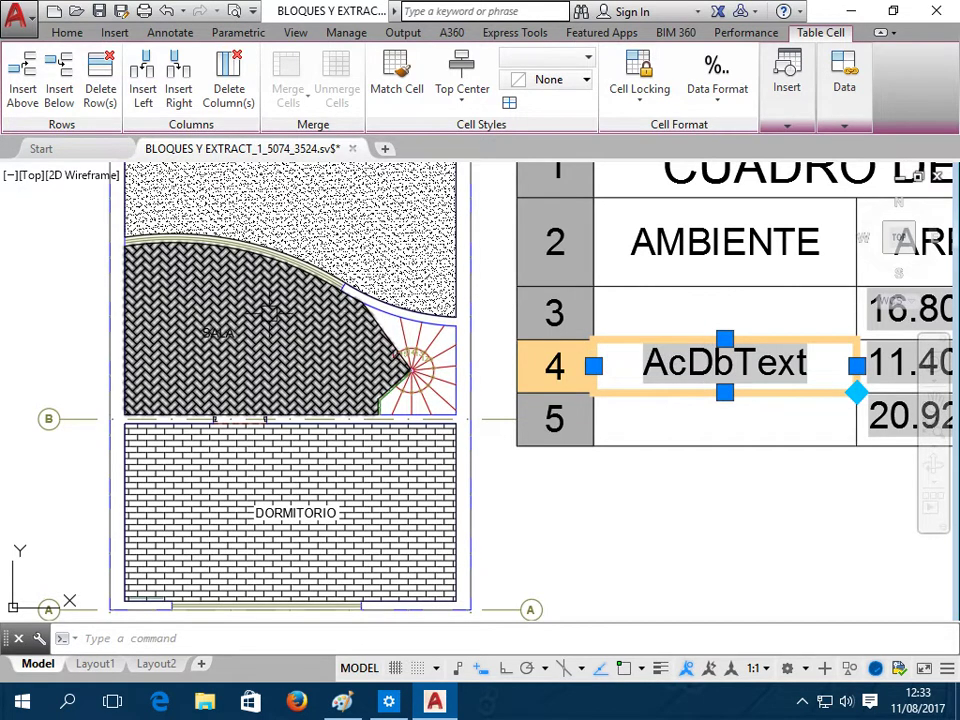
Deselect the table cell and centre the CUADRO DE AREAS table in view
scroll(220, 336, up, 4)
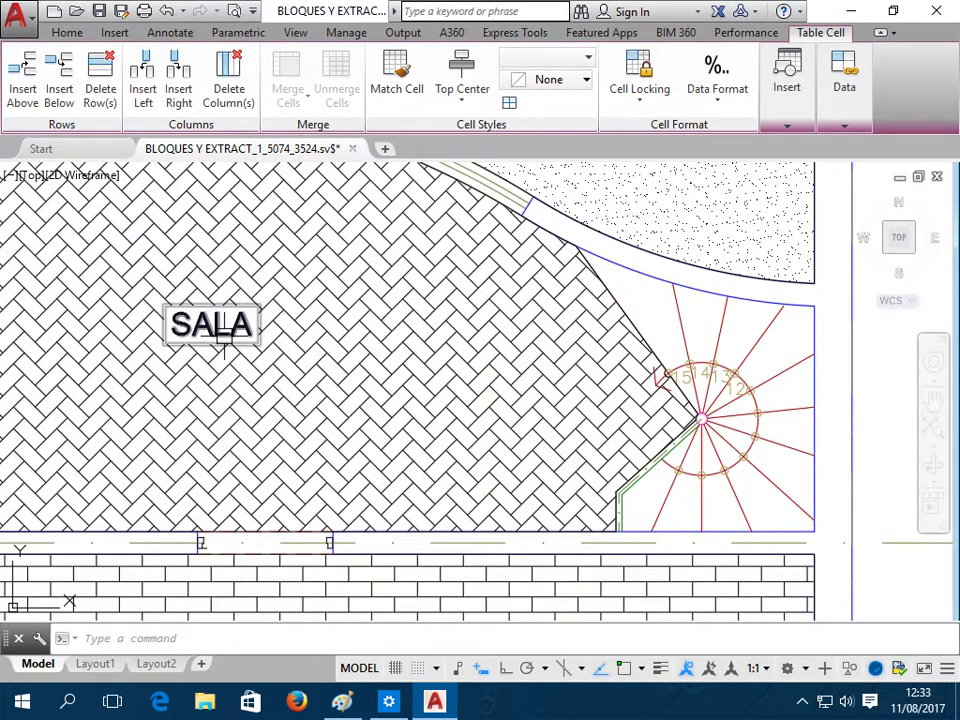
scroll(222, 340, up, 2)
scroll(222, 340, down, 2)
scroll(222, 340, down, 4)
scroll(216, 333, up, 2)
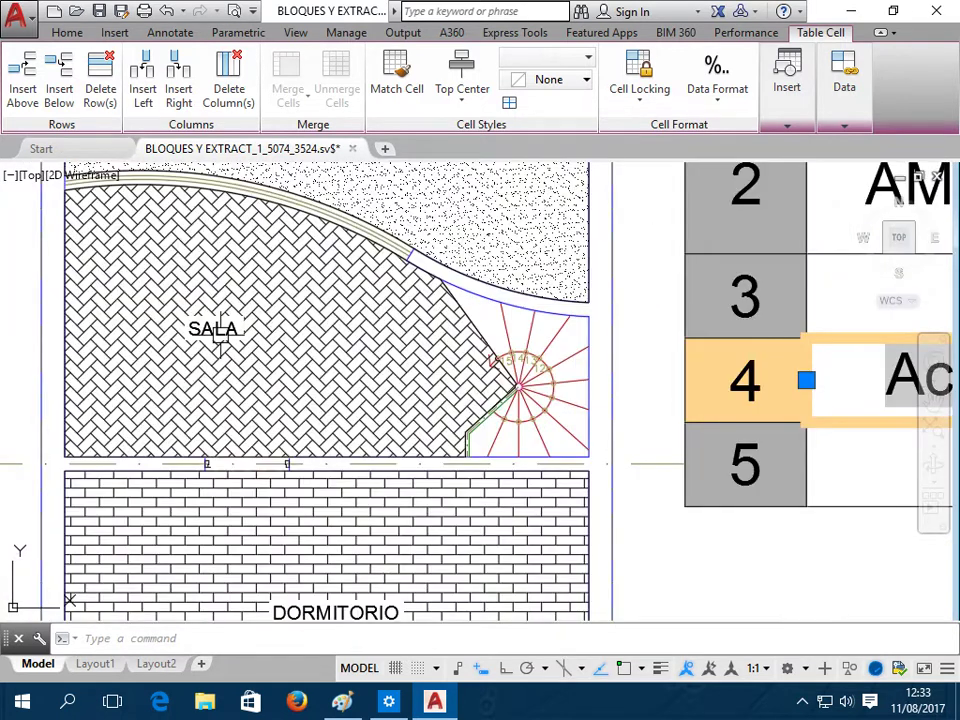
key(Escape)
scroll(418, 293, down, 5)
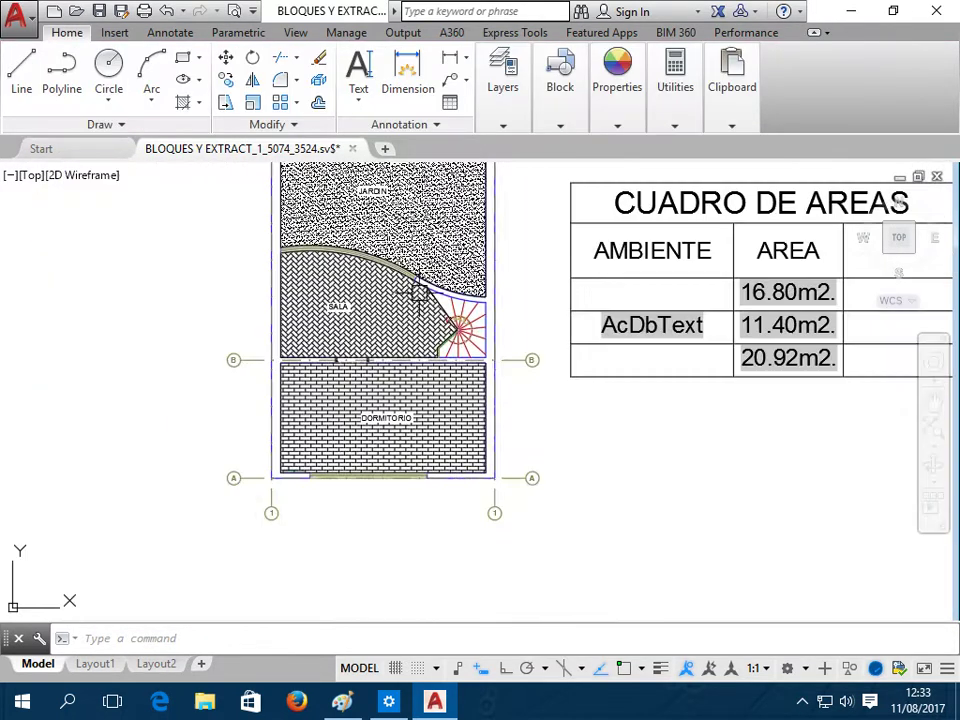
middle_drag(418, 293, 231, 332)
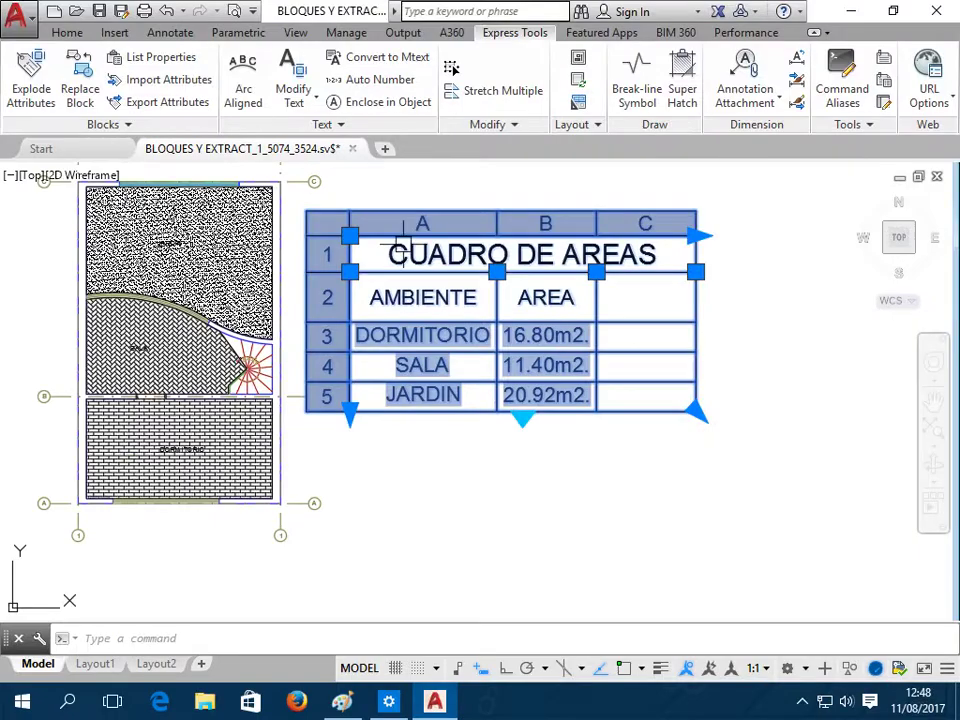
Append ' 1' to the DORMITORIO room label in the plan so it reads DORMITORIO 1
key(Escape)
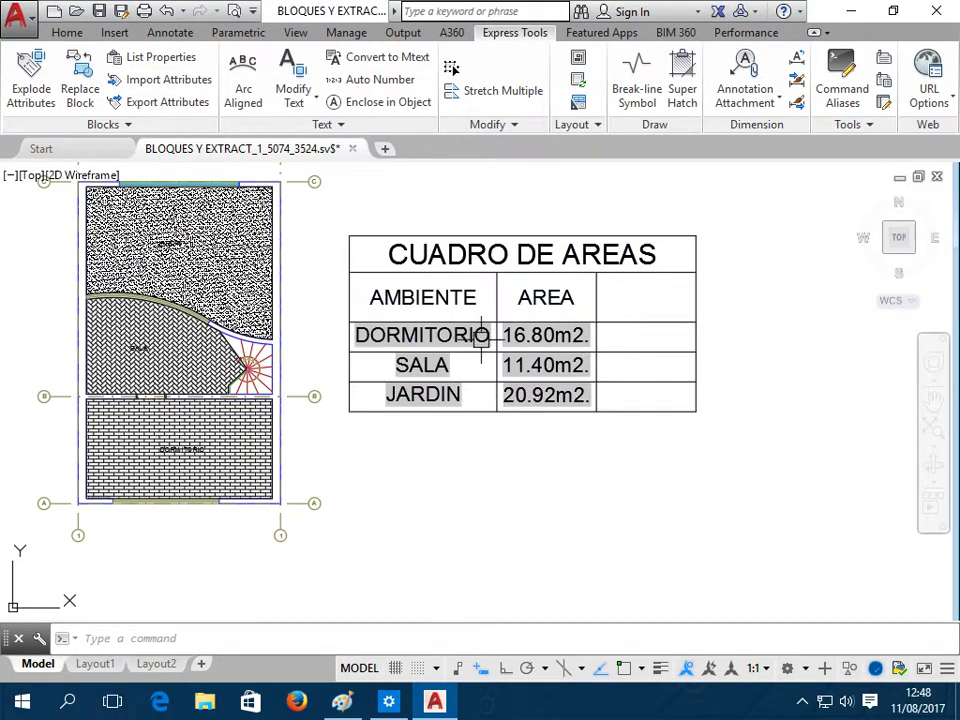
middle_drag(481, 335, 590, 330)
scroll(329, 375, up, 2)
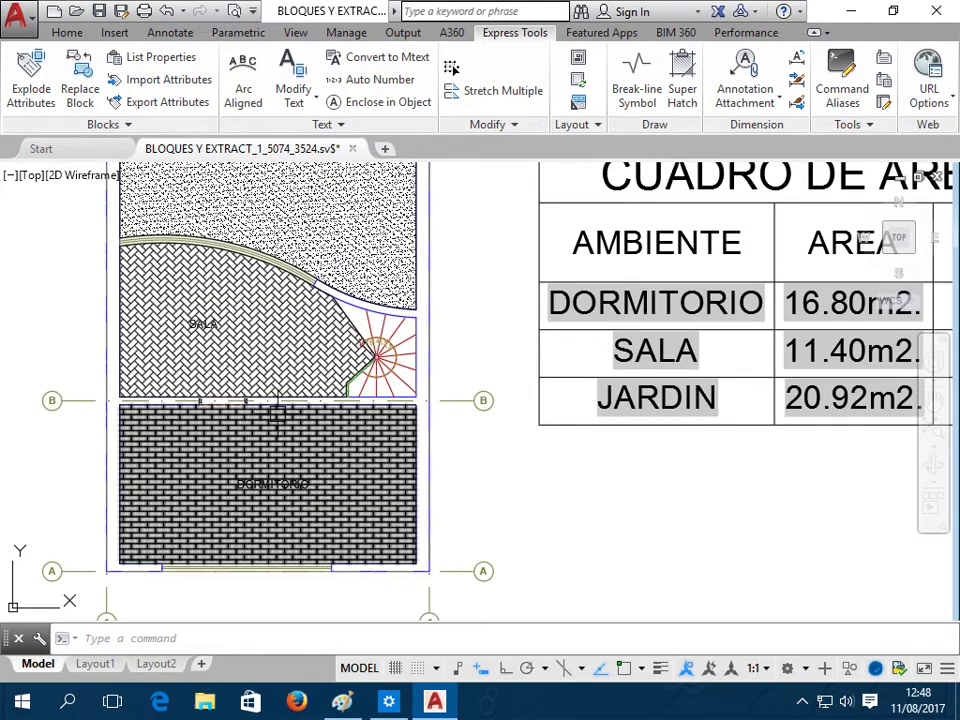
scroll(277, 415, up, 2)
middle_drag(277, 415, 332, 387)
scroll(340, 440, up, 4)
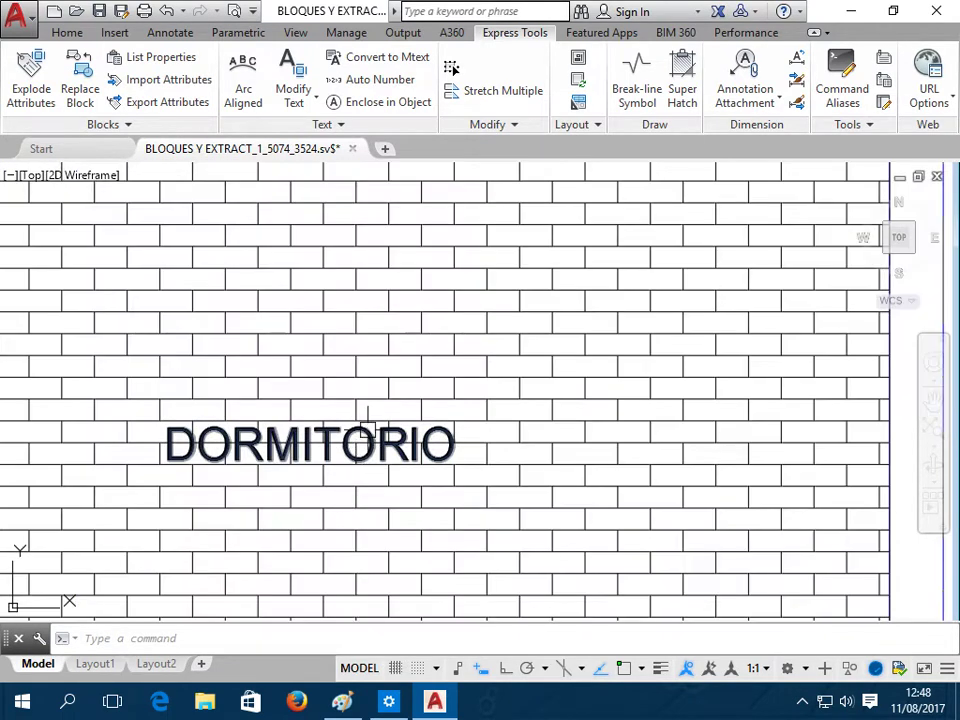
double_click(372, 440)
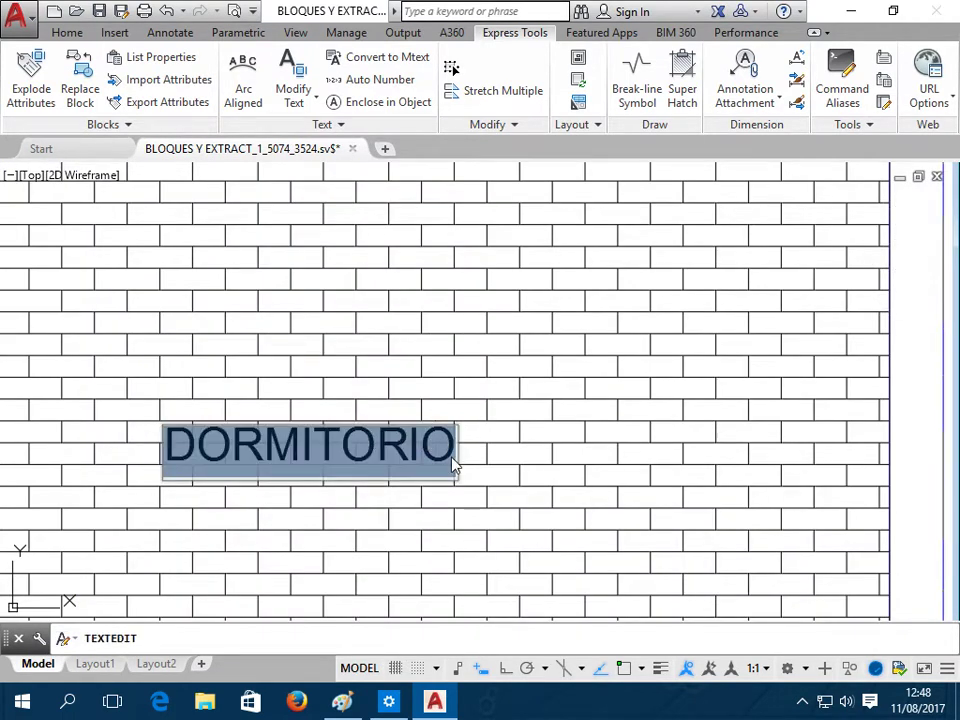
click(447, 455)
text(1)
key(Return)
Exit text editing and regenerate so the table's AMBIENTE cell shows DORMITORIO 1
scroll(605, 480, down, 5)
scroll(640, 452, down, 5)
scroll(648, 445, up, 2)
scroll(611, 422, up, 2)
scroll(594, 429, up, 2)
key(Escape)
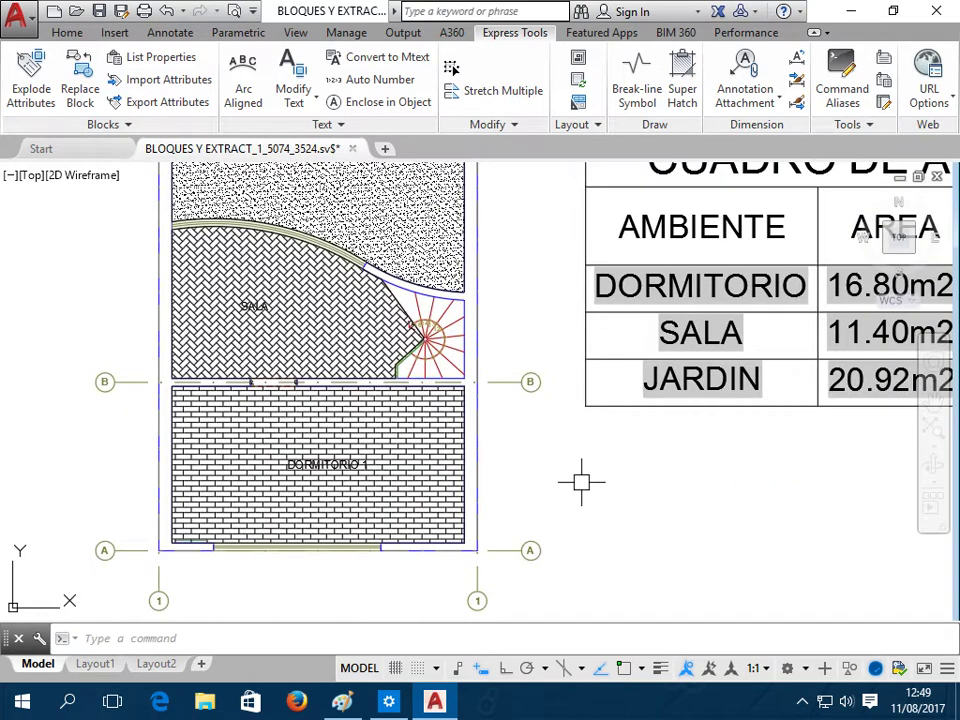
text(re)
key(Return)
click(776, 302)
click(578, 307)
scroll(585, 307, down, 2)
Select the CUADRO DE AREAS table and drag grips to widen columns A and B
click(655, 281)
click(793, 279)
click(730, 232)
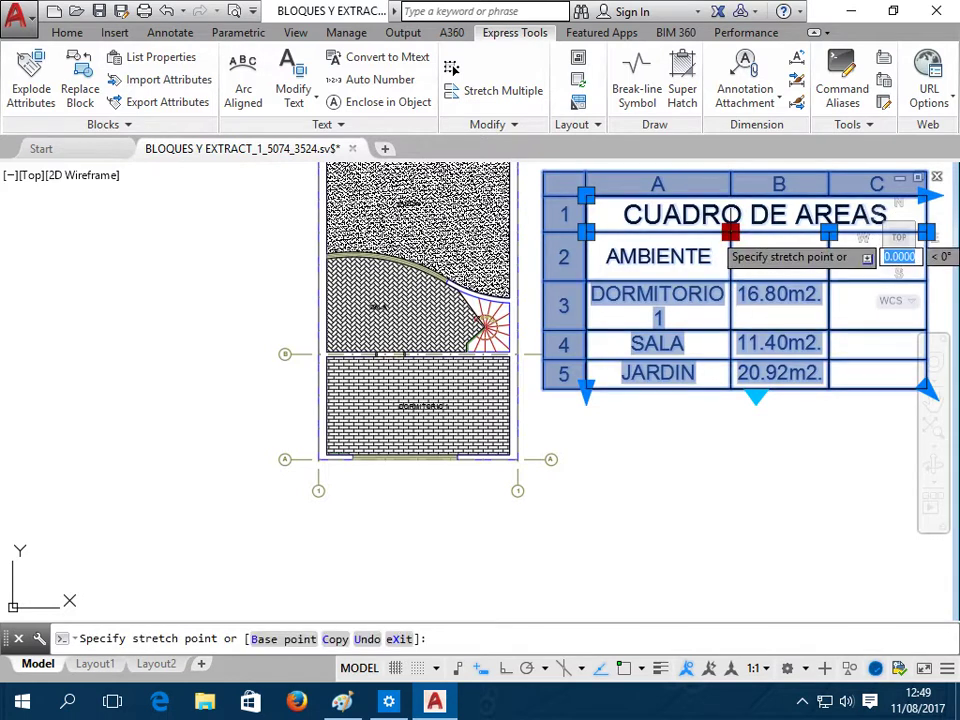
click(750, 232)
click(750, 232)
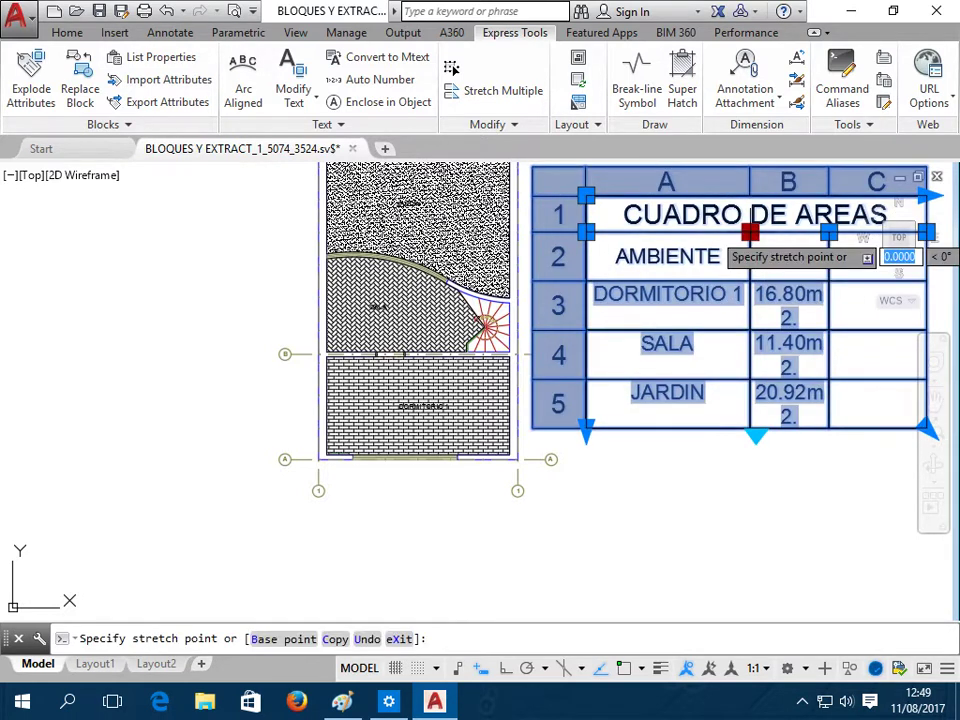
click(770, 232)
middle_drag(800, 231, 680, 271)
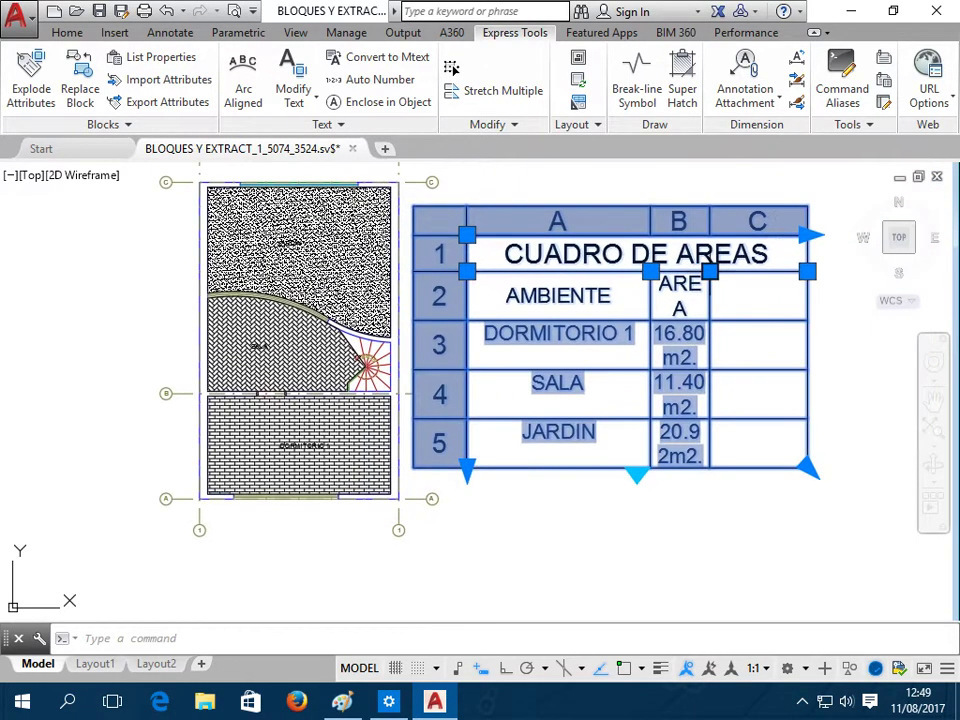
click(709, 271)
click(740, 271)
Widen column C, widen column B further, and stretch the table's right edge outward
click(807, 270)
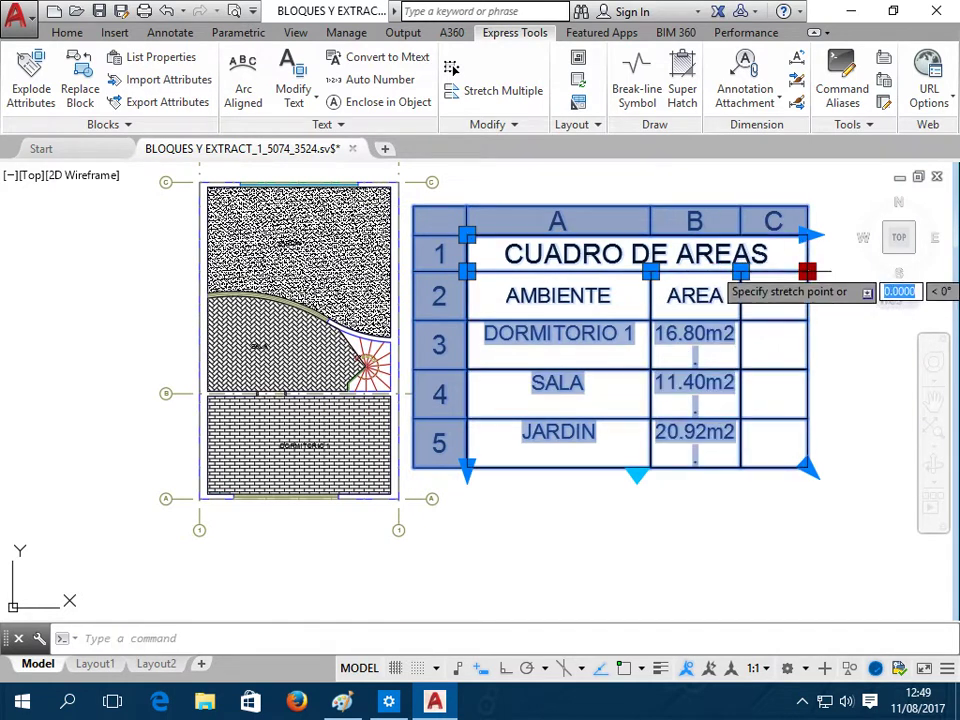
click(848, 271)
click(740, 271)
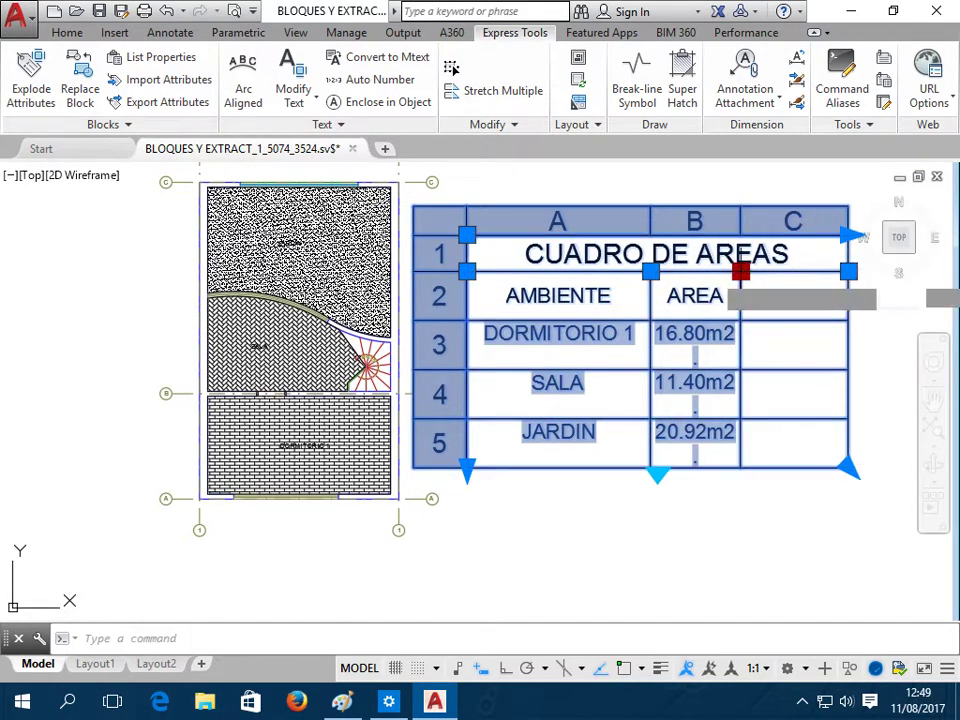
click(767, 271)
click(848, 271)
middle_drag(862, 280, 760, 283)
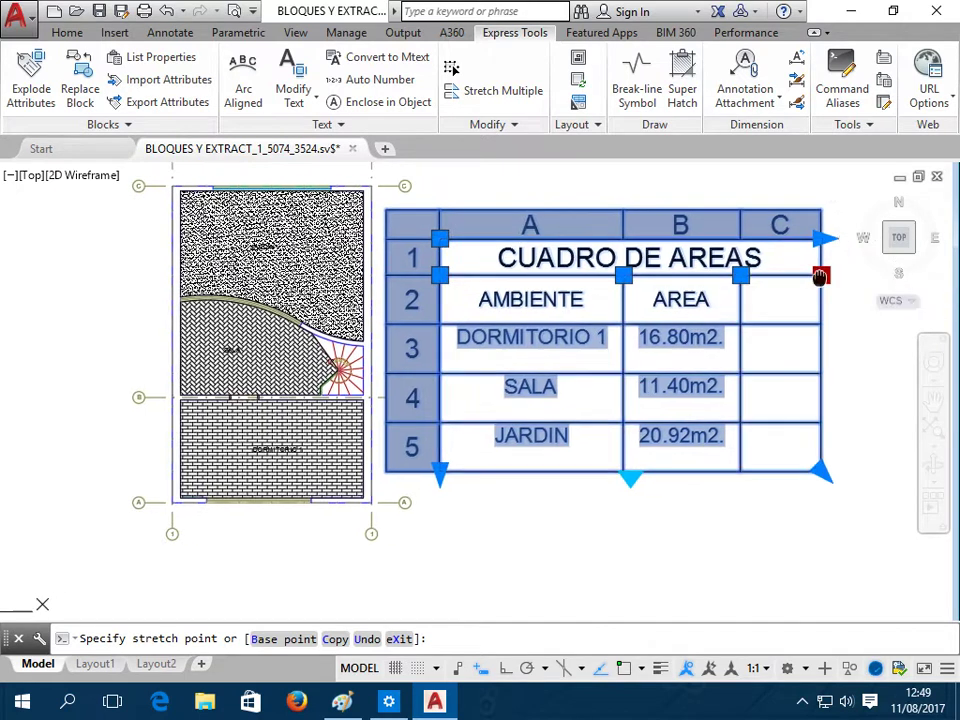
key(Escape)
click(737, 284)
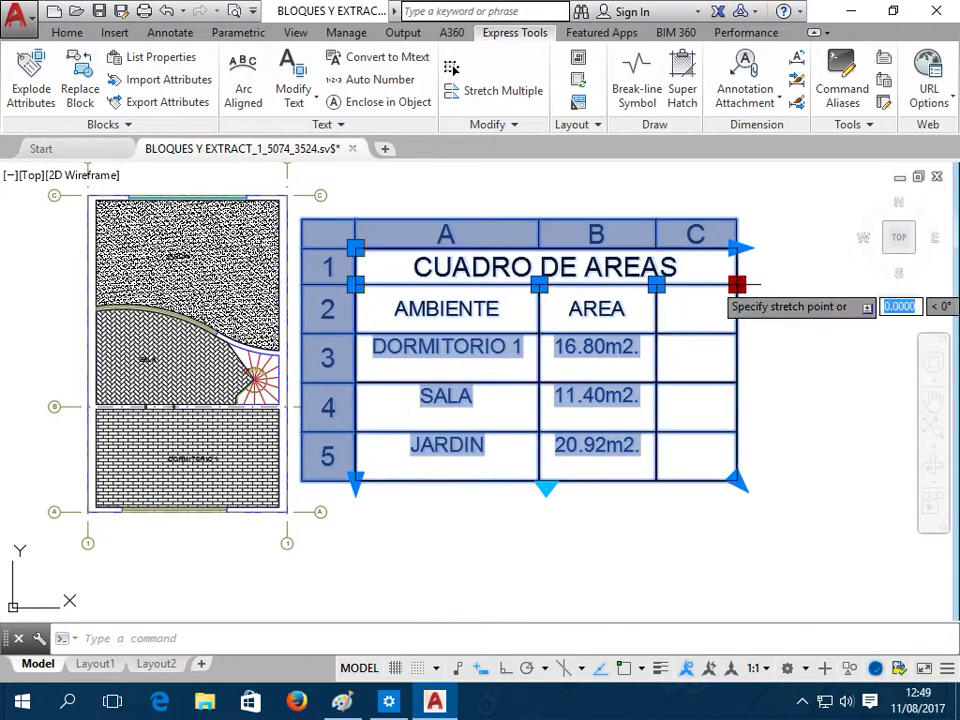
click(761, 283)
Undo the column width changes to restore the narrow columns
key(Escape)
key(ctrl+z)
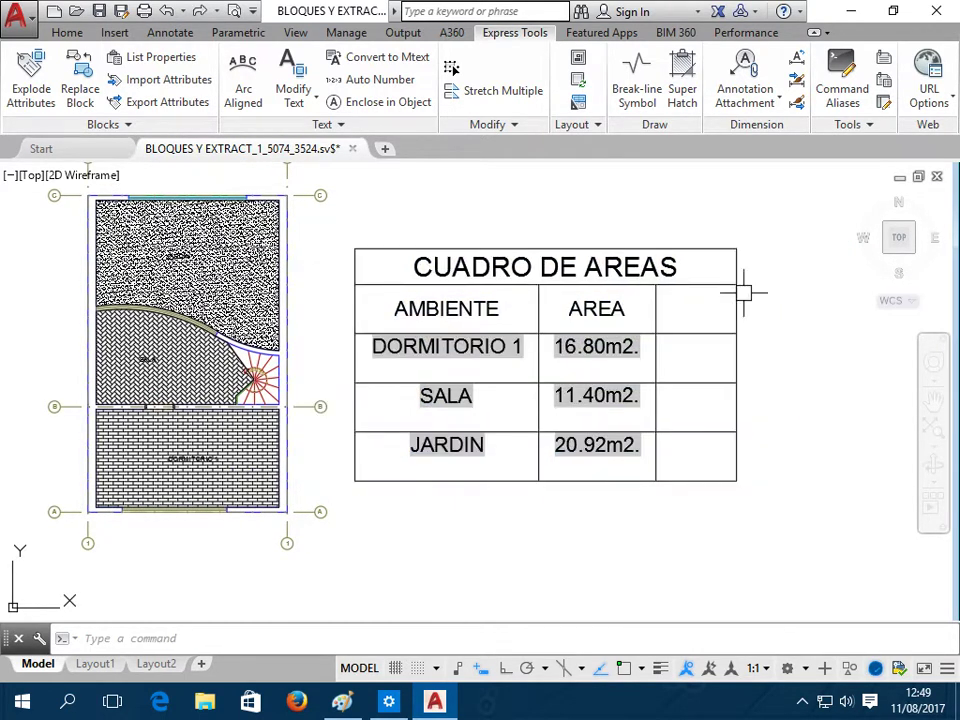
key(ctrl+z)
key(ctrl+z)
key(ctrl+z)
key(ctrl+z)
key(ctrl+z)
key(ctrl+z)
key(ctrl+z)
key(ctrl+z)
key(ctrl+z)
key(ctrl+z)
Undo one more table edit, then open the DORMITORIO cell's Field dialog and close it again
key(ctrl+z)
key(ctrl+z)
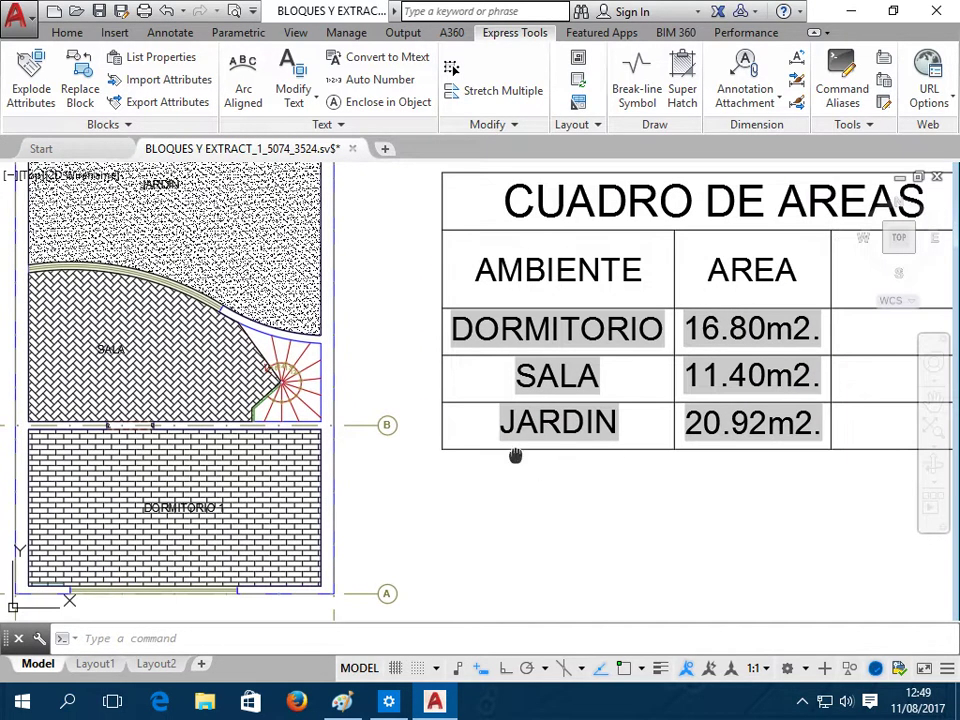
key(ctrl+z)
click(518, 332)
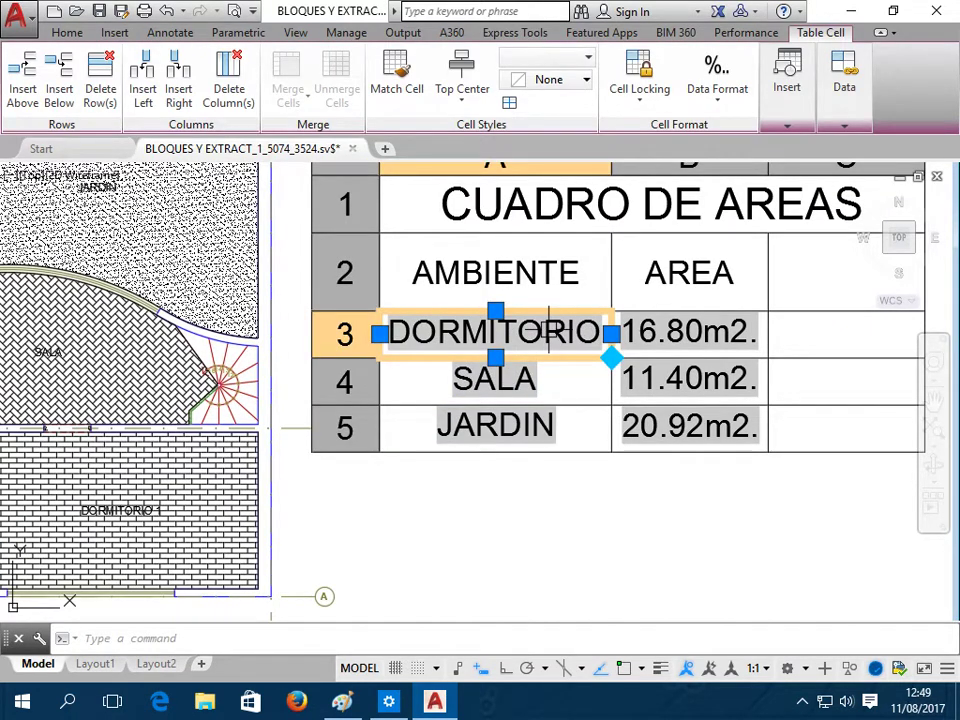
right_click(549, 332)
mouse_move(665, 443)
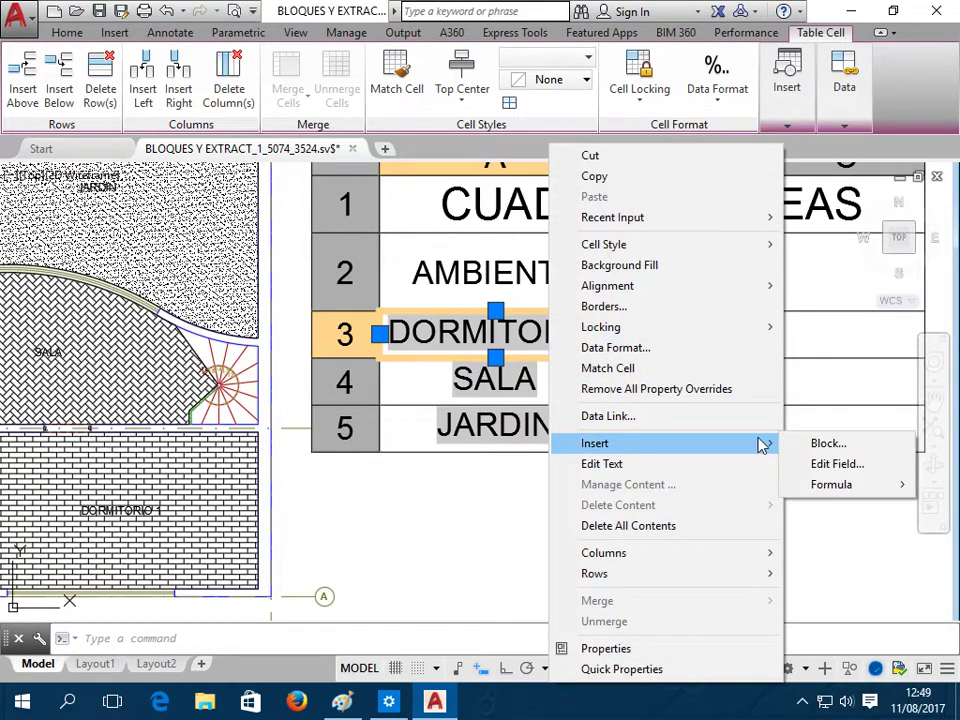
click(859, 464)
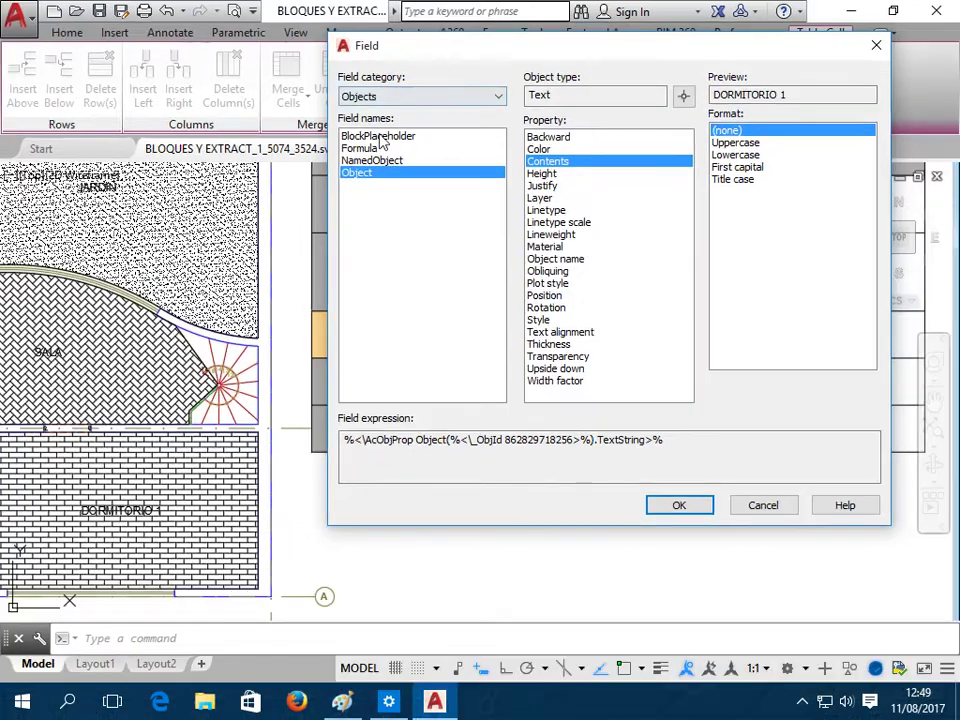
click(484, 96)
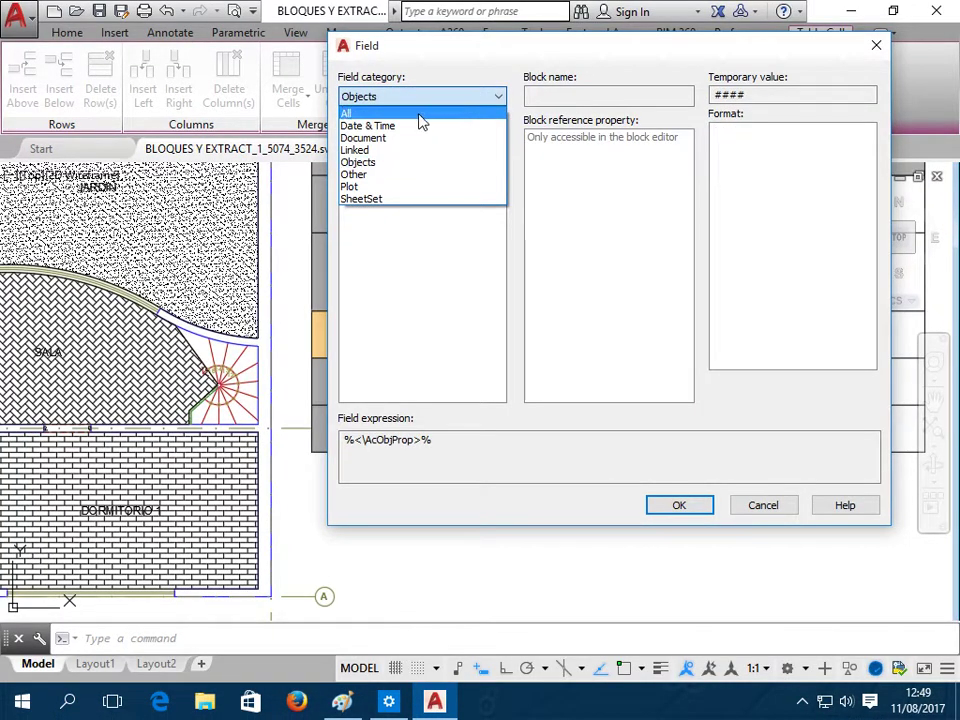
click(421, 114)
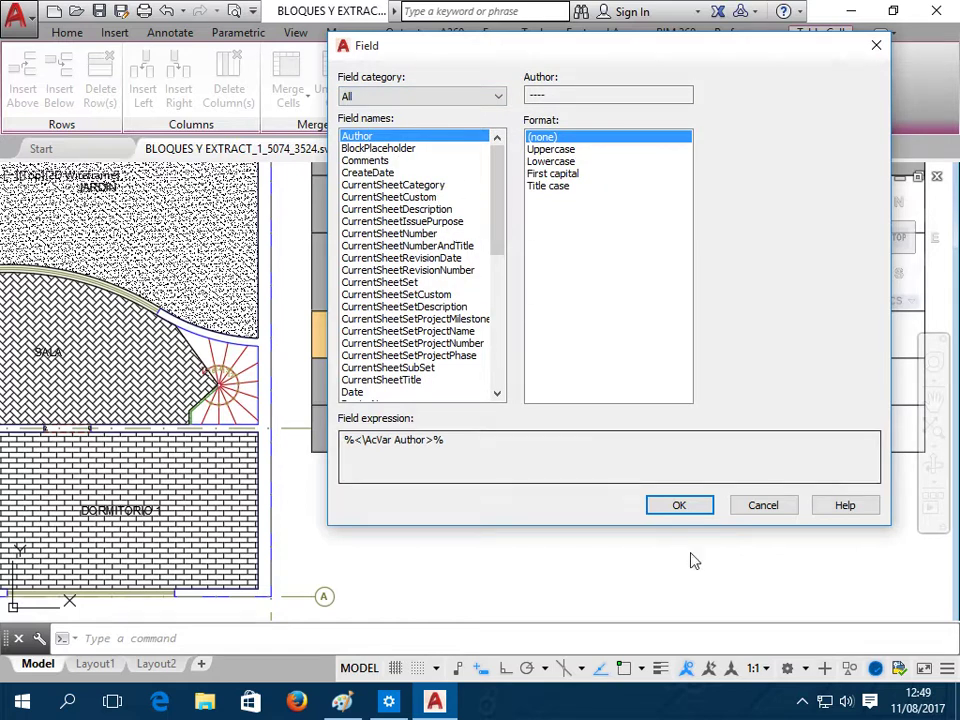
click(678, 506)
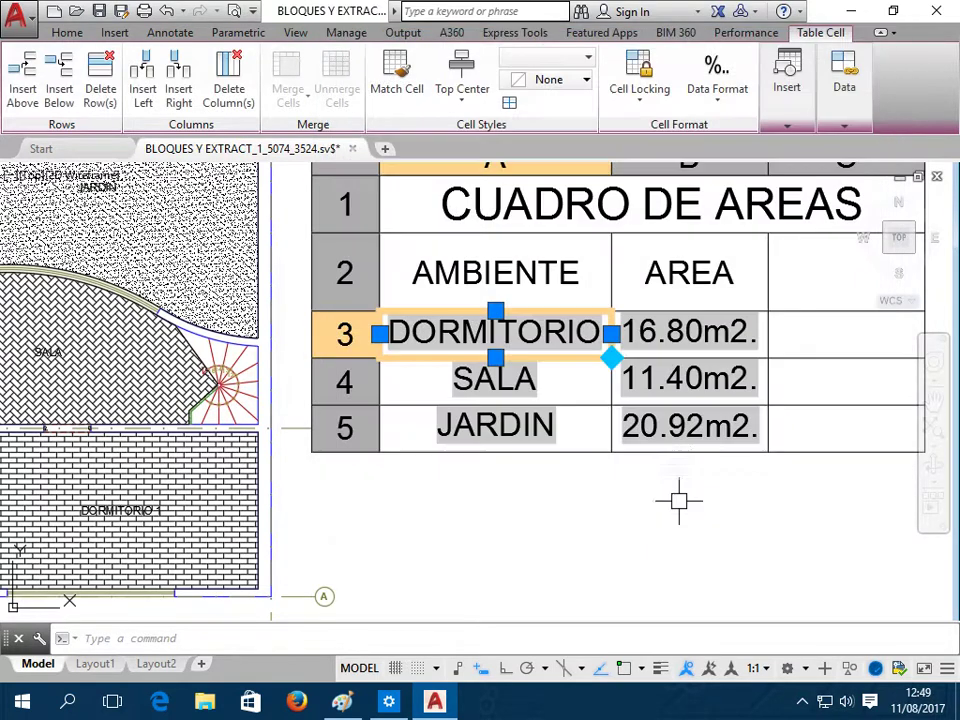
Set the cell field to Objects category, Object field, linked to the DORMITORIO 1 plan label
right_click(575, 332)
mouse_move(620, 443)
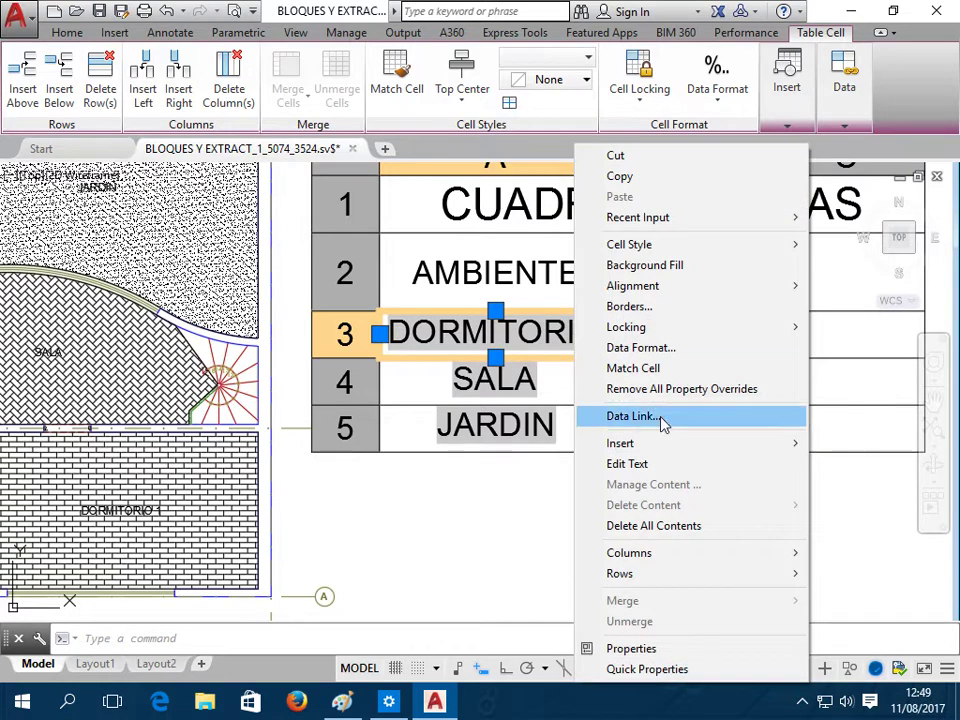
click(866, 464)
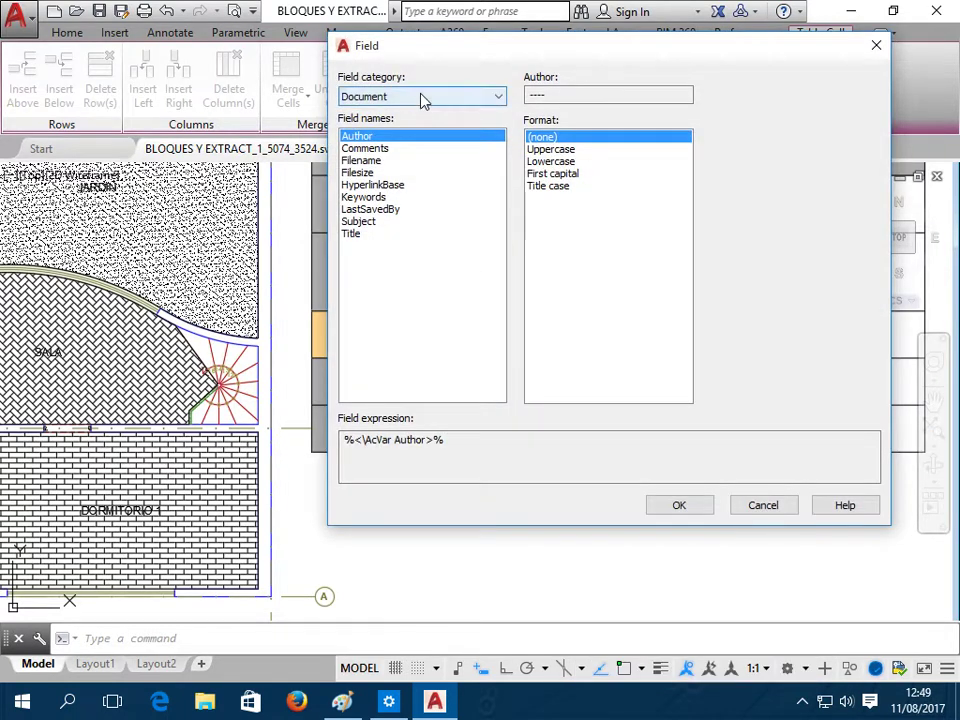
click(422, 96)
click(386, 163)
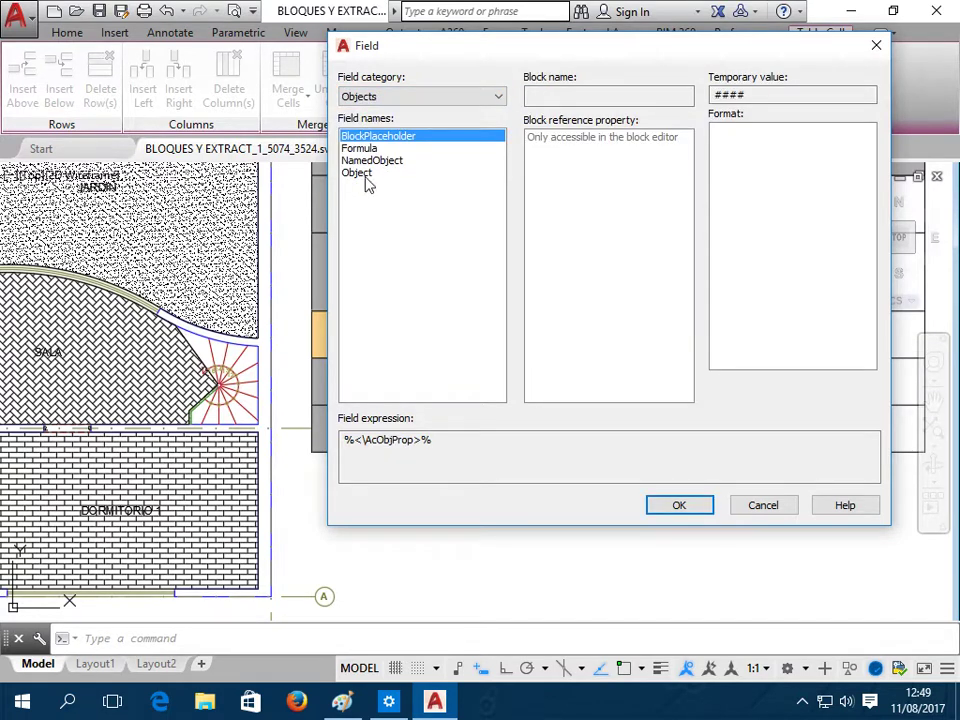
click(362, 174)
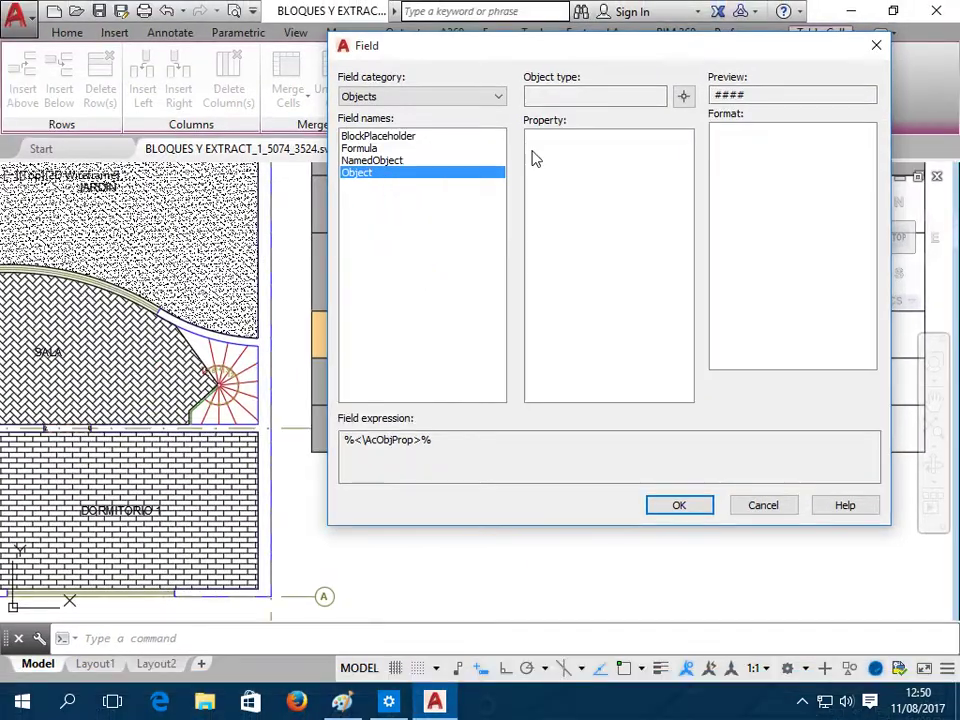
click(685, 97)
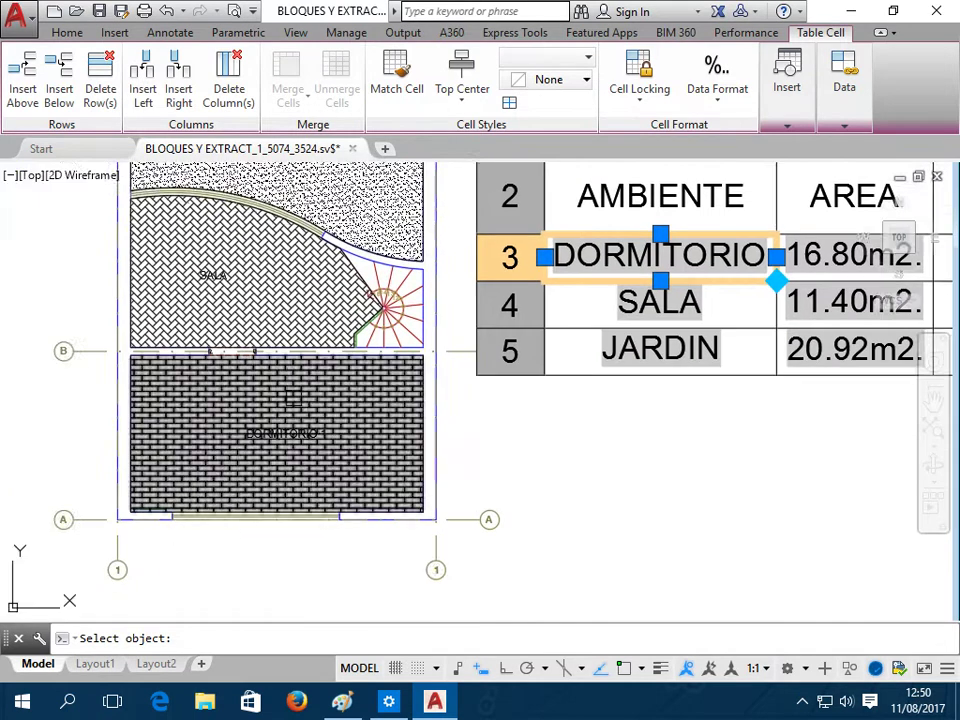
scroll(288, 467, up, 2)
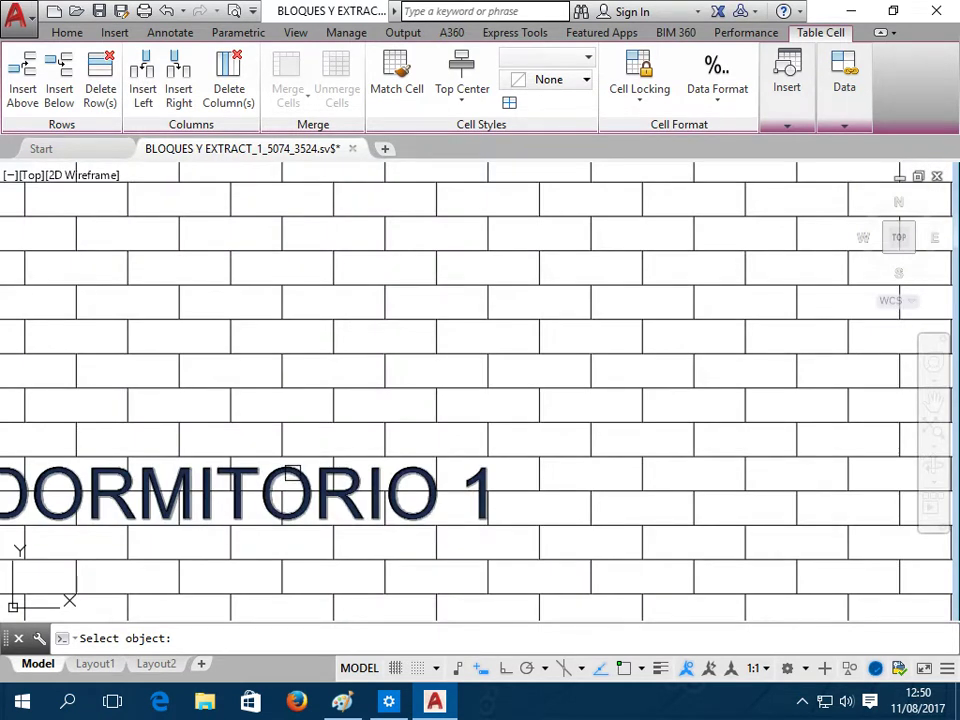
click(291, 473)
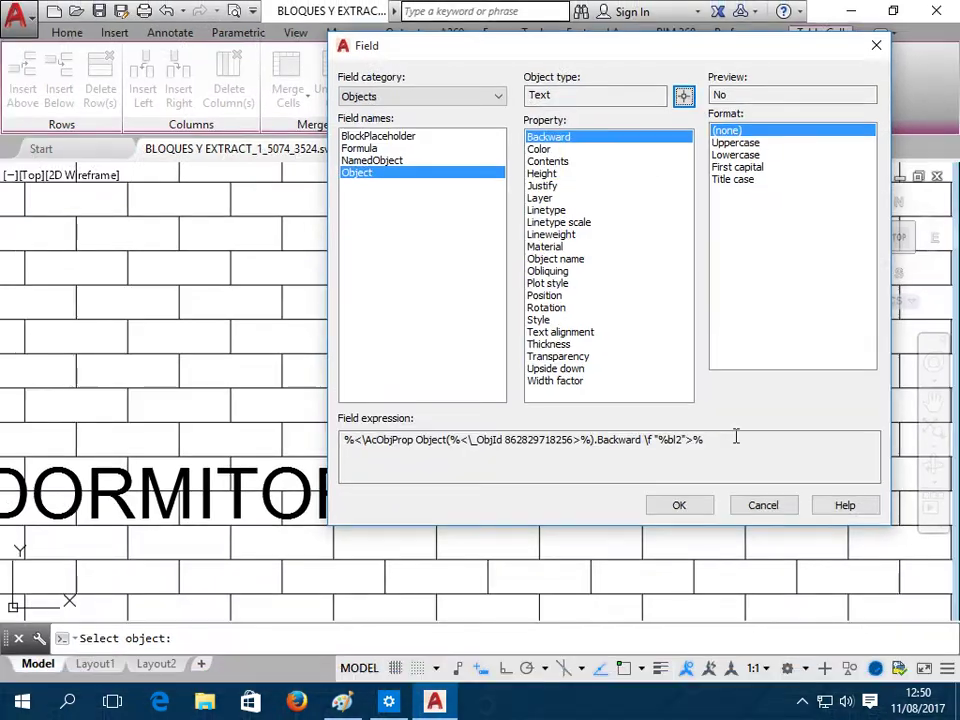
Accept the pending linked field and bring the CUADRO DE AREAS table back into view
click(677, 506)
scroll(675, 392, down, 8)
middle_drag(782, 348, 259, 452)
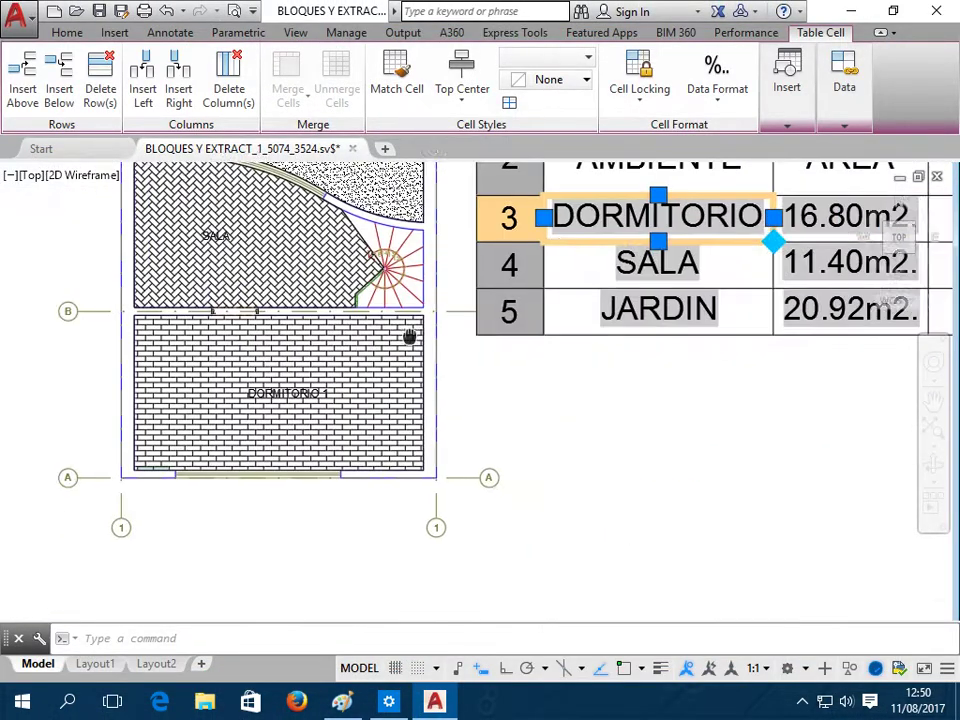
scroll(259, 452, down, 2)
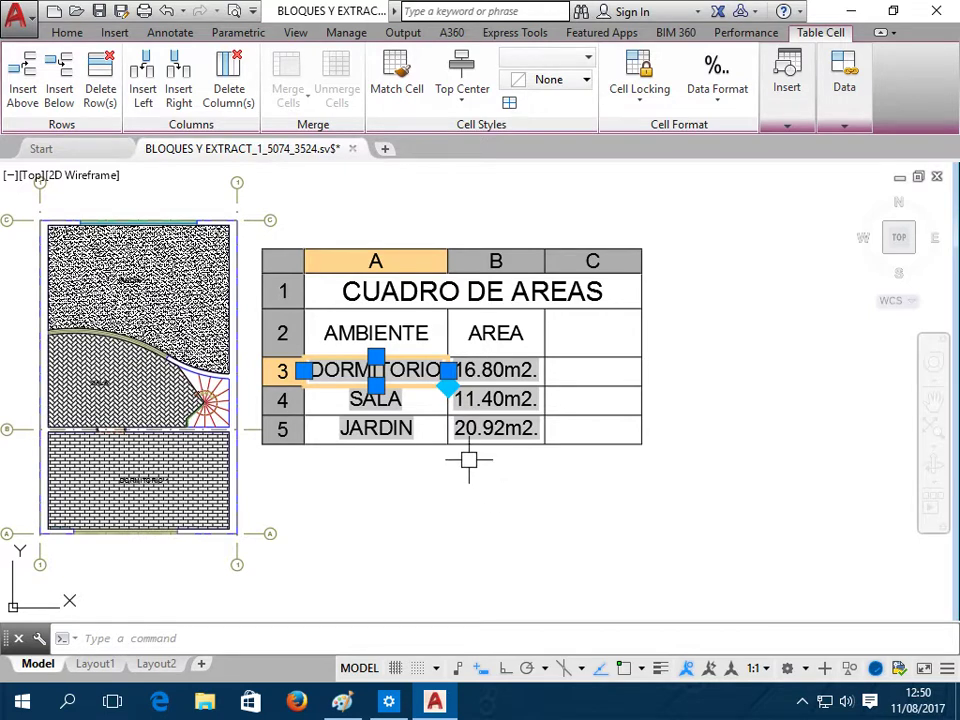
key(Escape)
scroll(512, 435, up, 3)
middle_drag(517, 437, 274, 430)
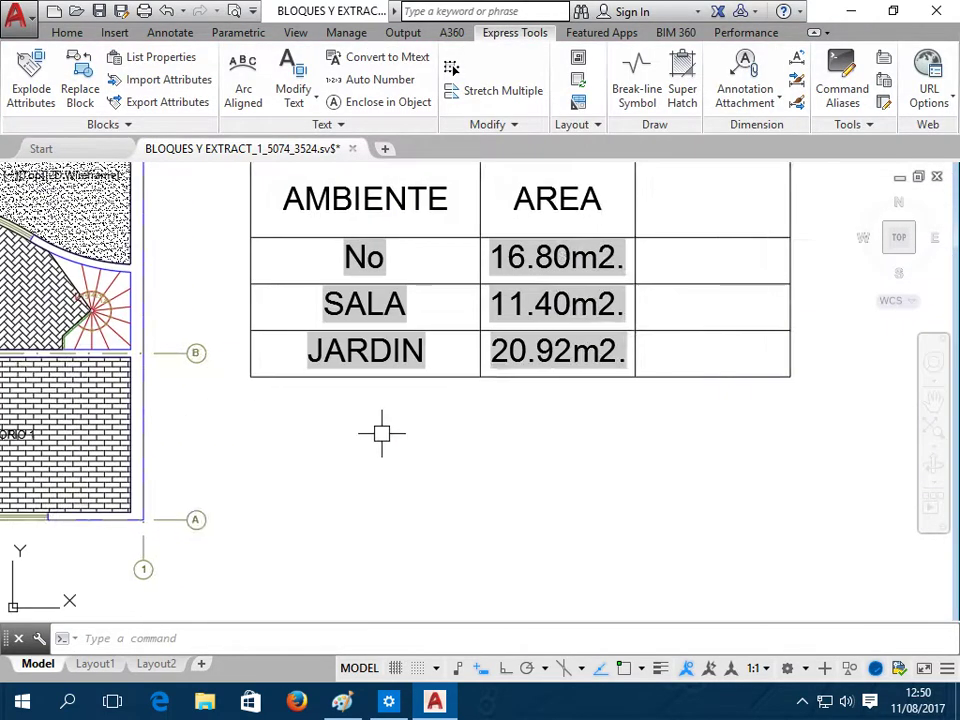
scroll(381, 435, down, 3)
Insert a field in cell A3 linked to the DORMITORIO 1 text's Contents
click(380, 324)
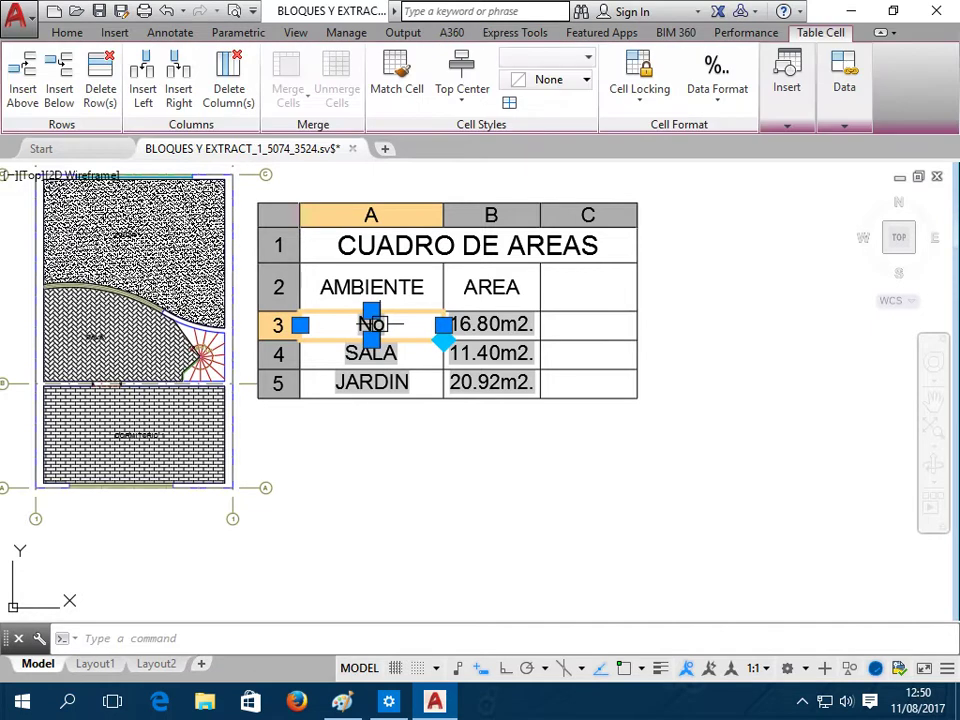
right_click(386, 332)
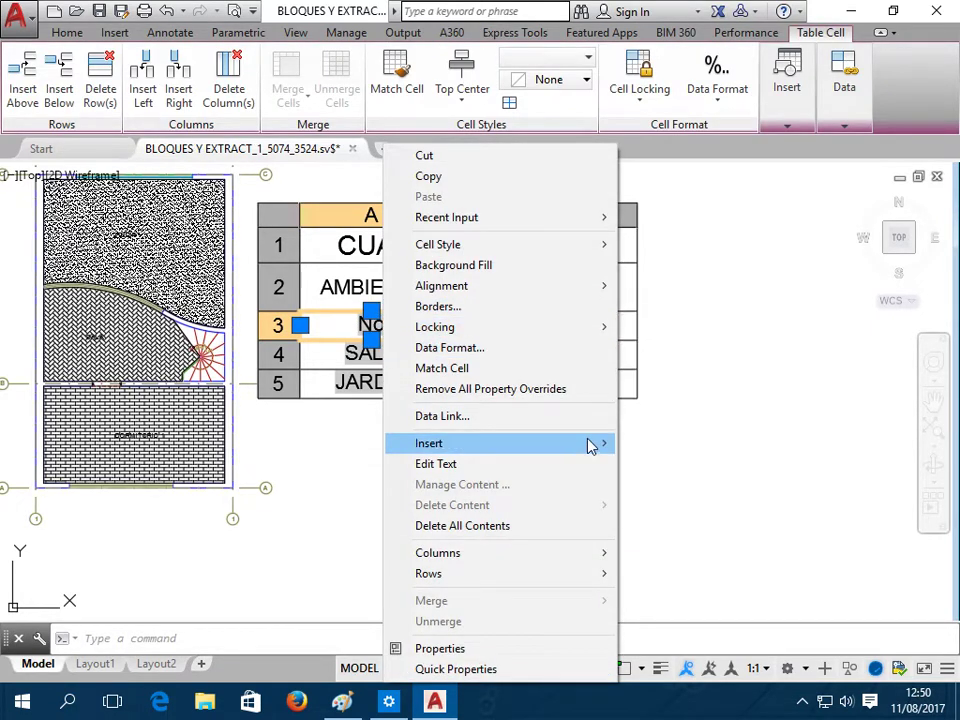
mouse_move(500, 443)
click(663, 464)
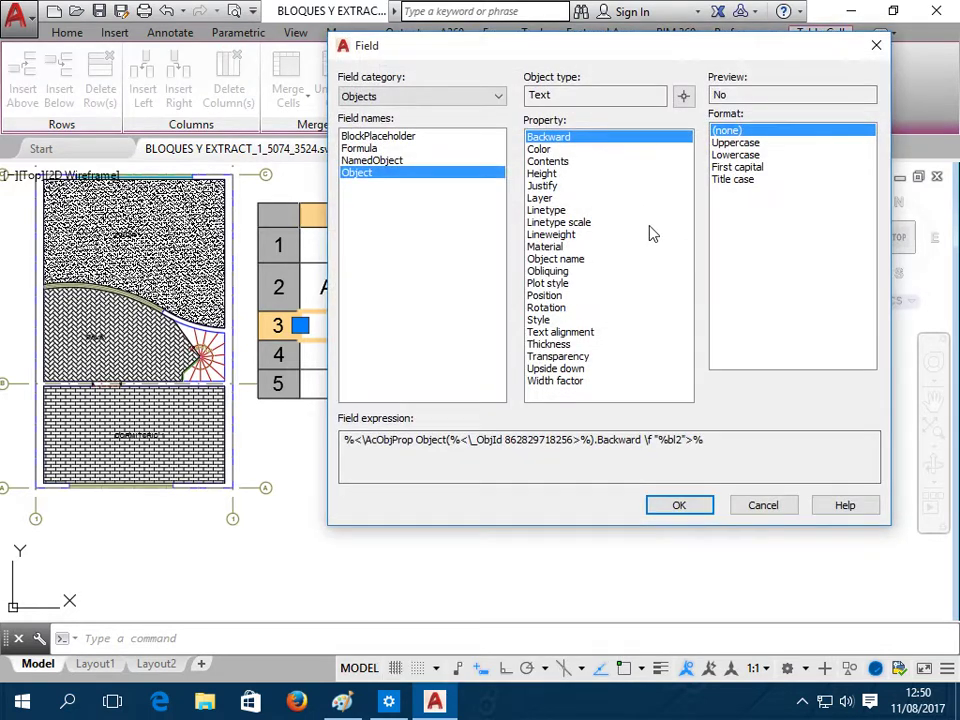
click(550, 161)
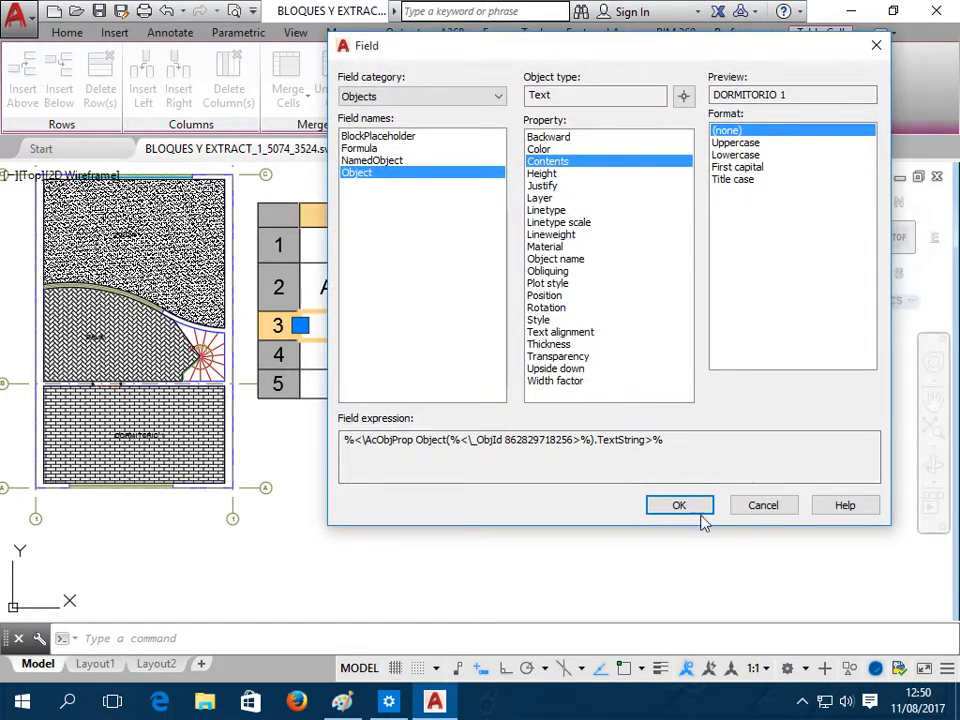
click(677, 506)
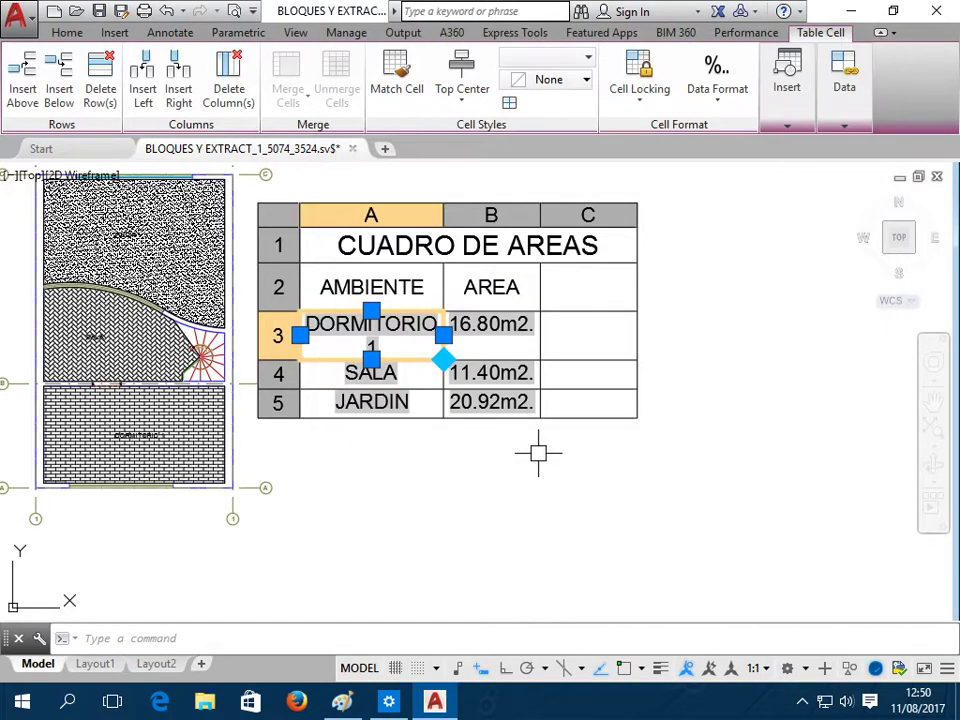
click(583, 450)
Drag the table's width grip right so DORMITORIO 1 fits on one line
click(598, 393)
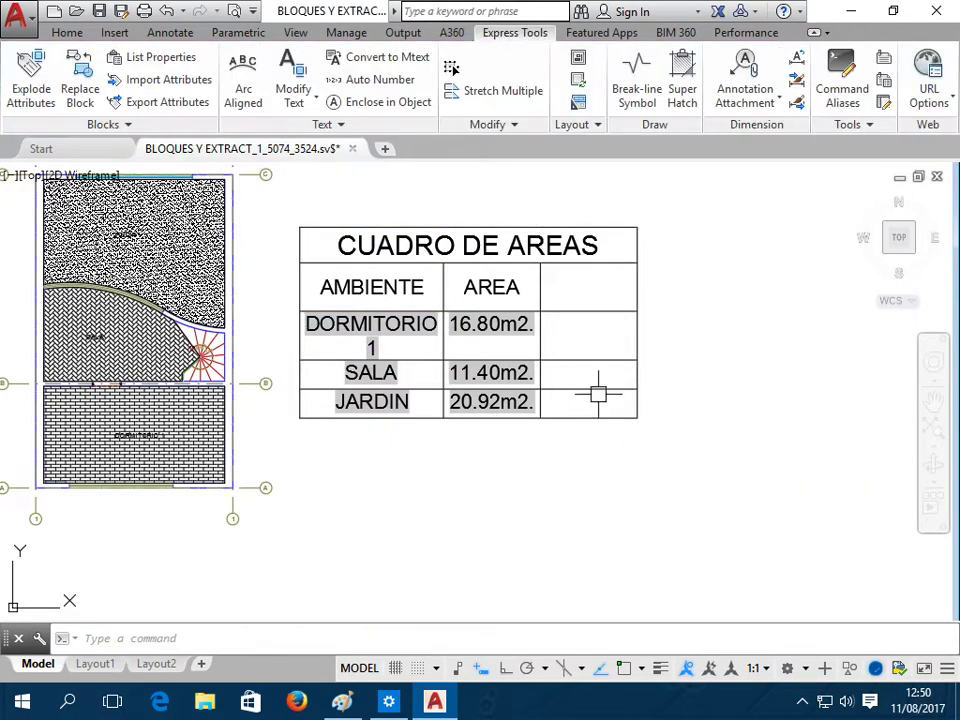
click(624, 466)
click(569, 360)
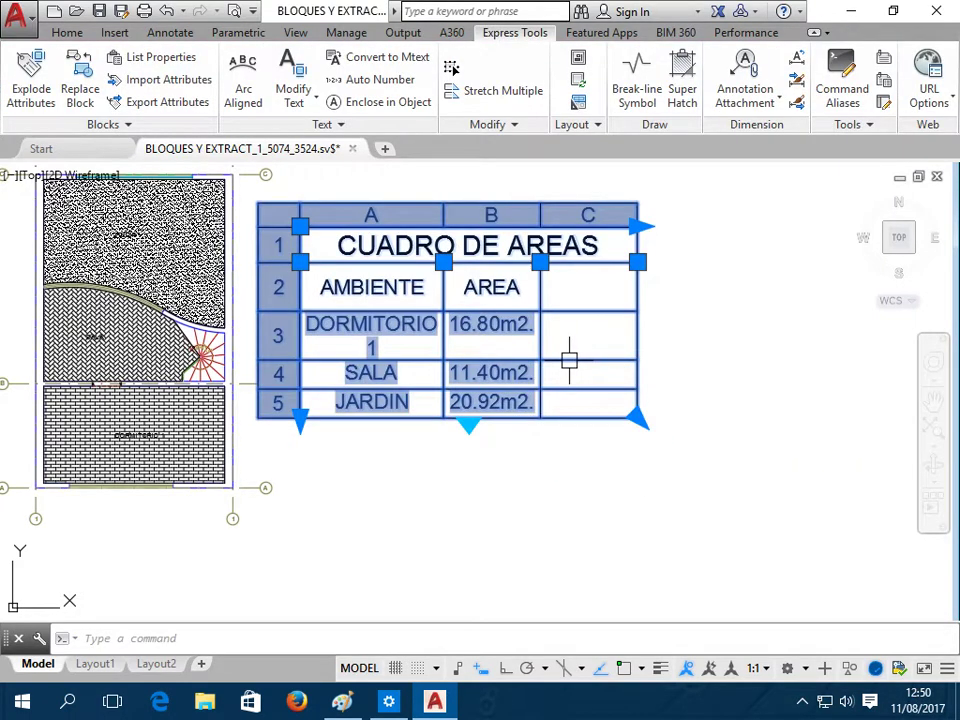
click(642, 226)
click(703, 226)
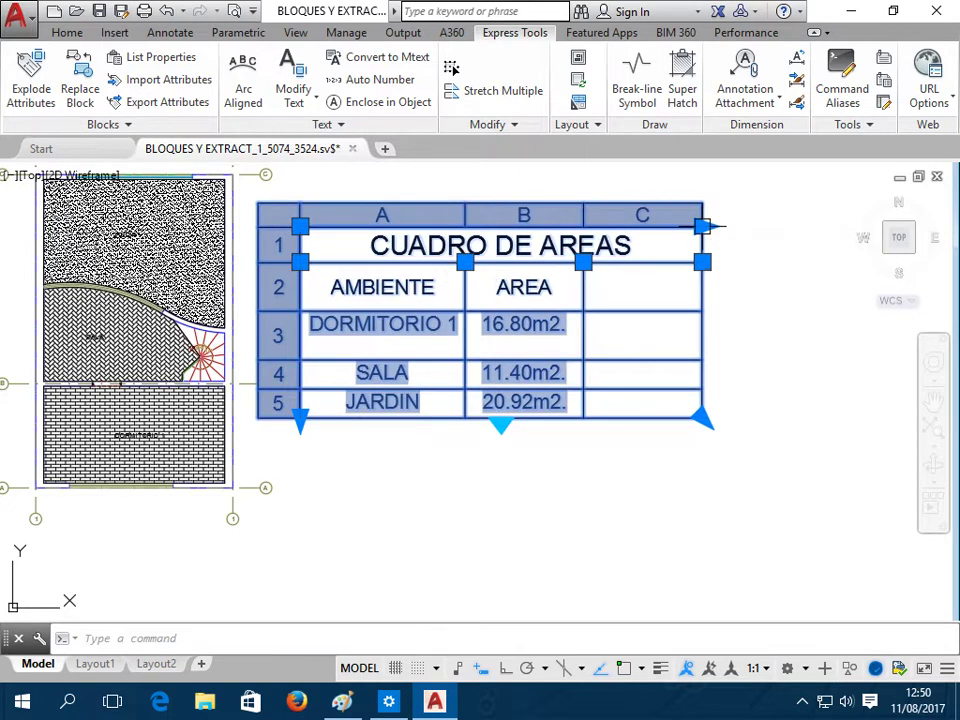
click(703, 226)
click(741, 226)
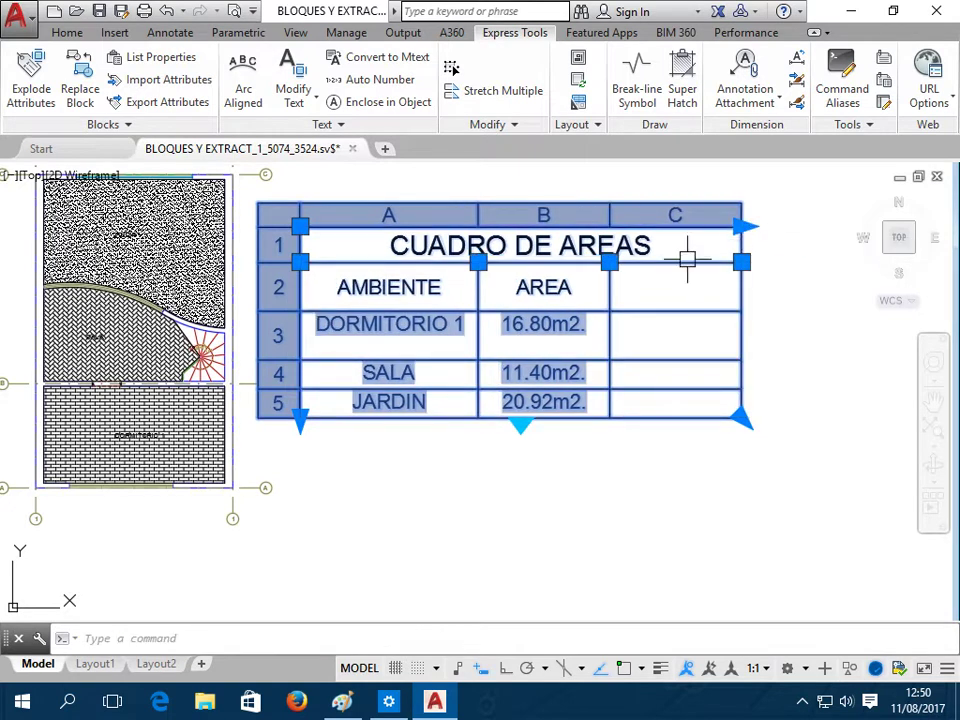
Set cells A3 to C5 to Middle Center alignment
click(450, 287)
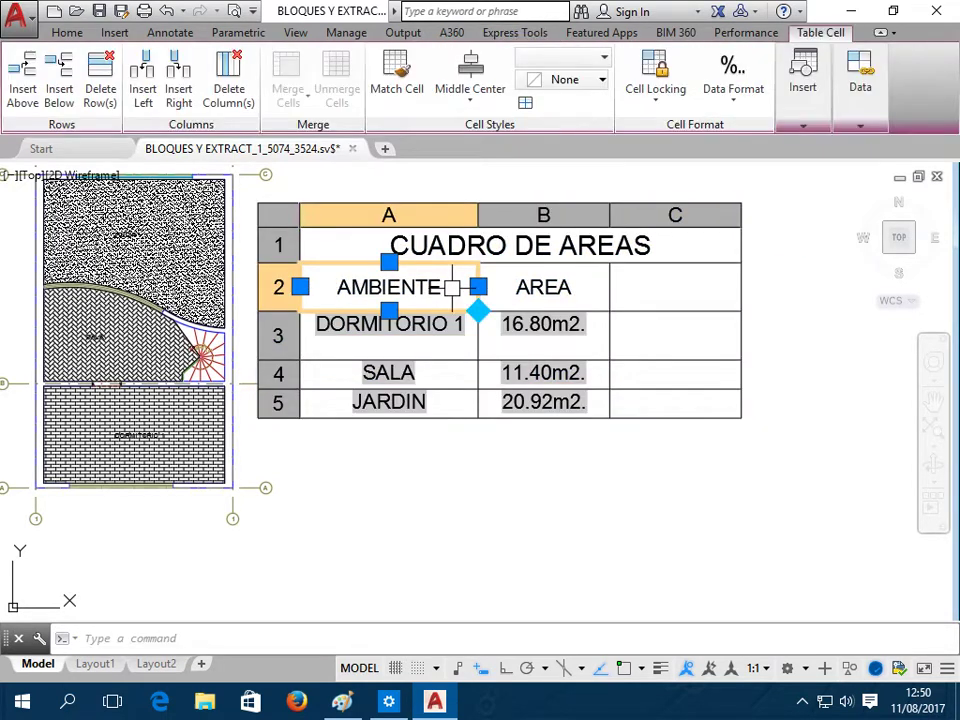
drag(437, 334, 686, 396)
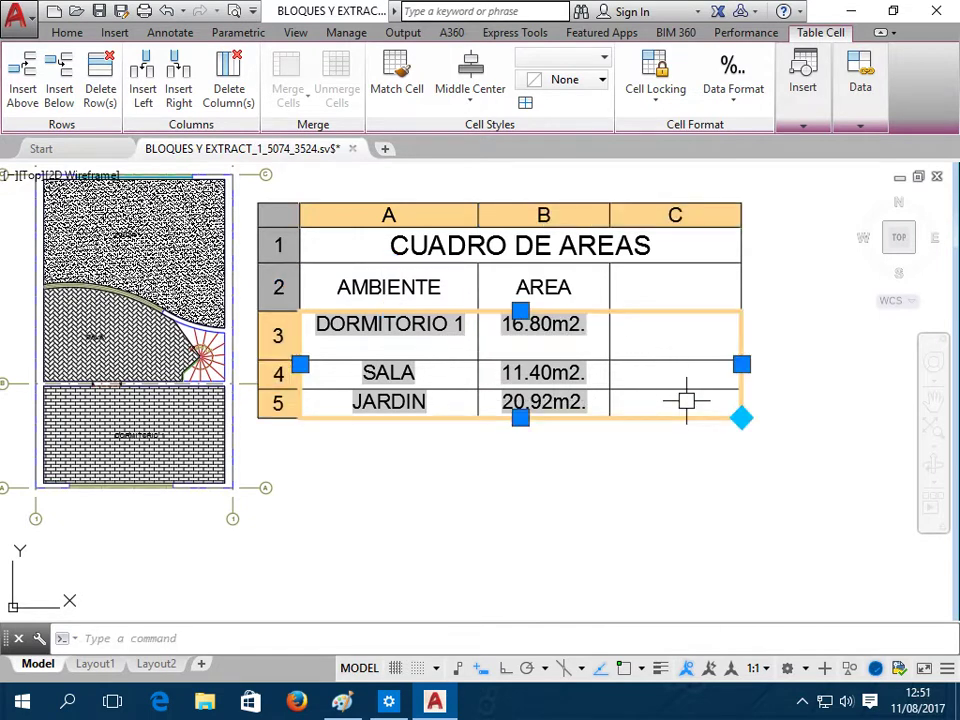
click(466, 98)
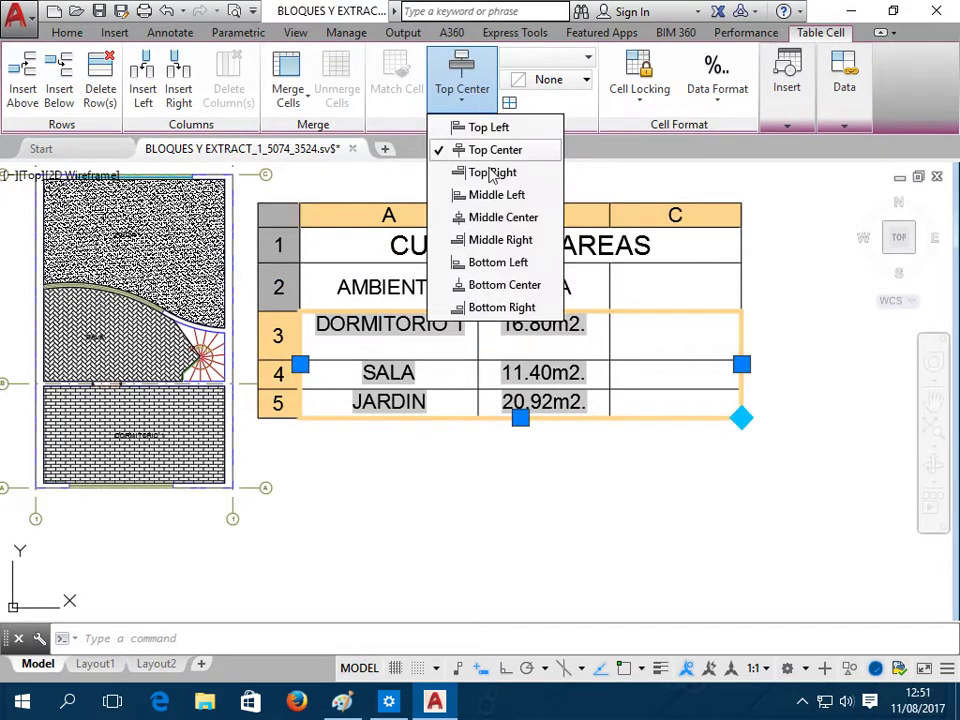
click(505, 218)
click(465, 470)
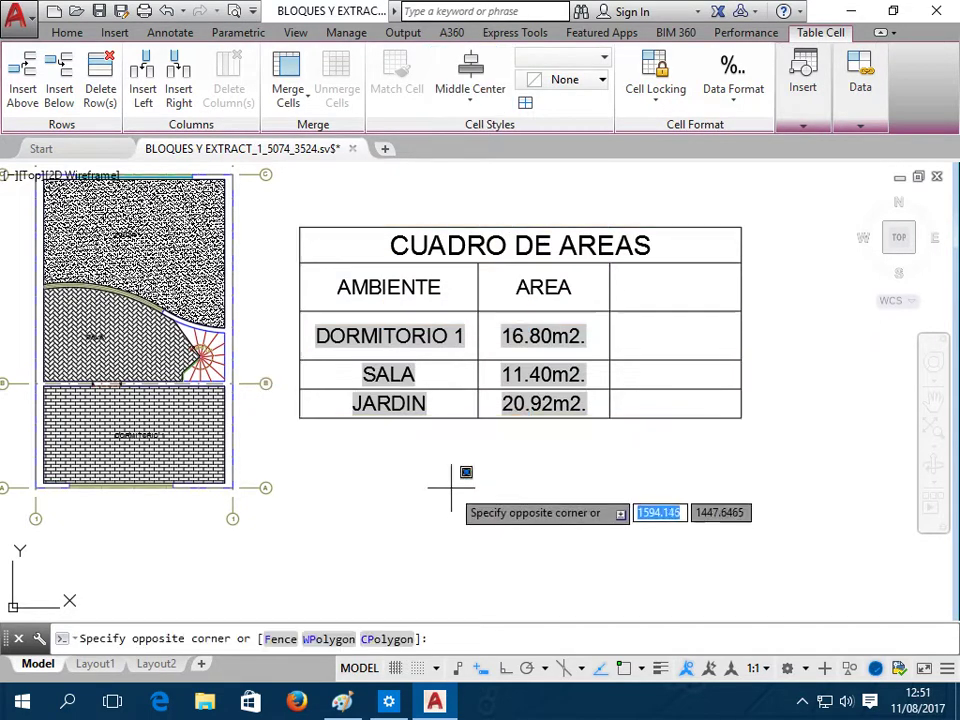
click(349, 501)
middle_drag(378, 464, 435, 446)
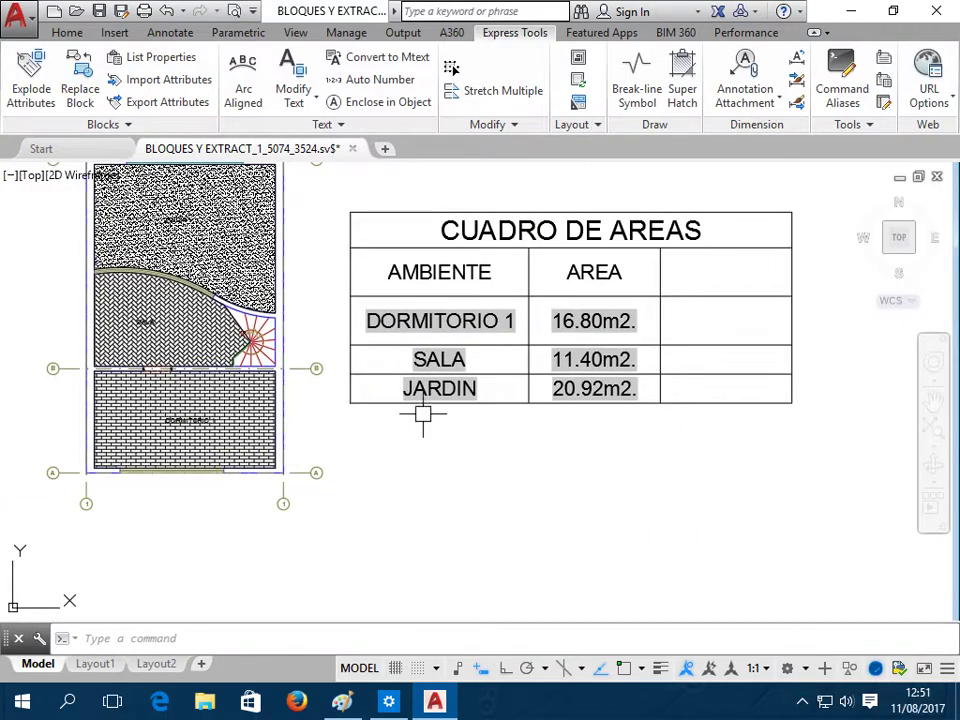
scroll(252, 416, up, 2)
middle_drag(253, 420, 533, 482)
Retype the SALA room label as SALON PRINCIPAL, fixing the misspelled ending
scroll(400, 355, up, 3)
scroll(405, 355, up, 2)
scroll(407, 353, up, 2)
double_click(397, 352)
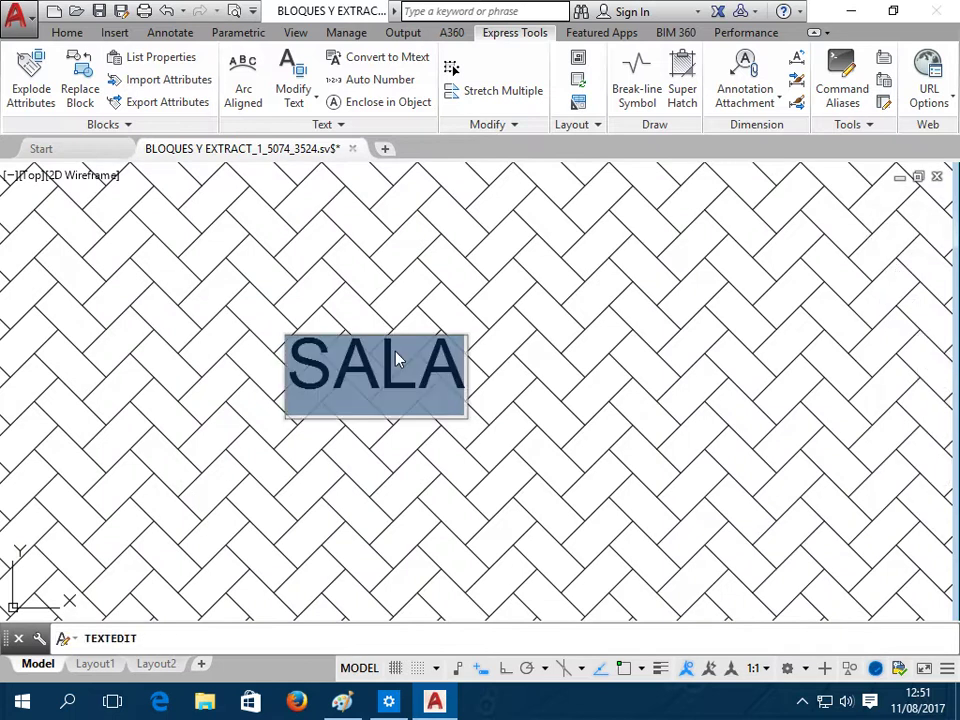
text(salon)
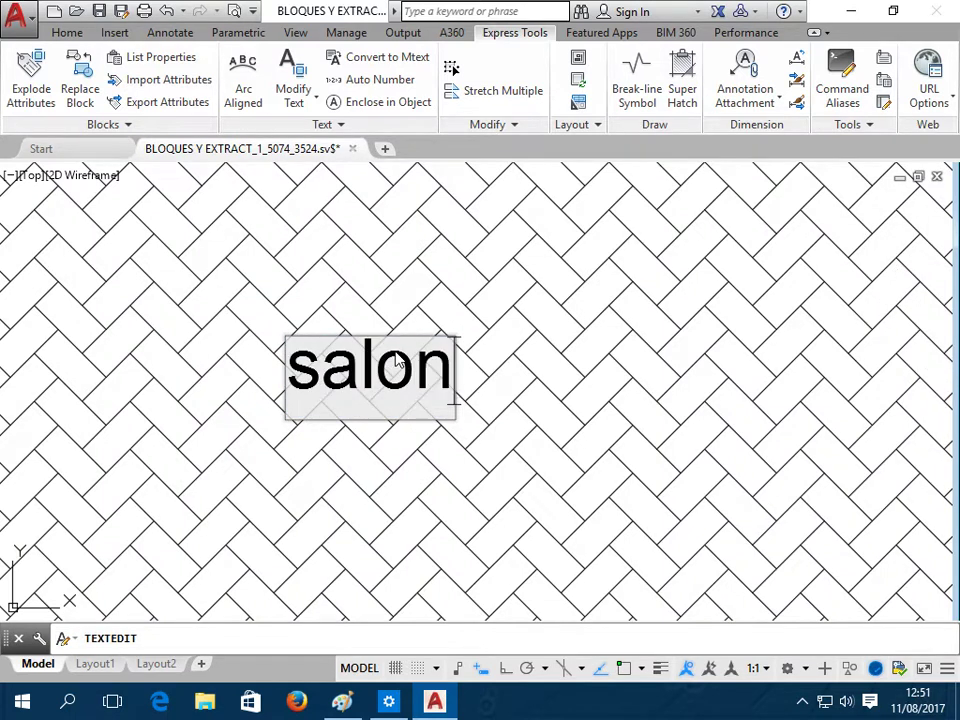
key(BackSpace)
key(BackSpace)
key(BackSpace)
key(BackSpace)
key(BackSpace)
text(SA)
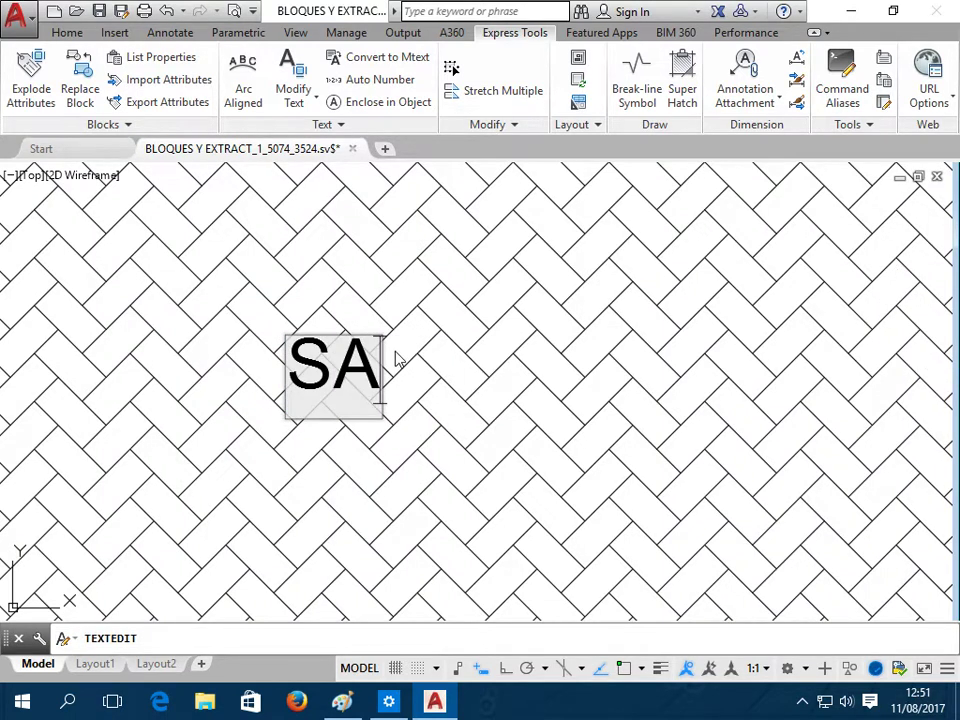
text(LON PR)
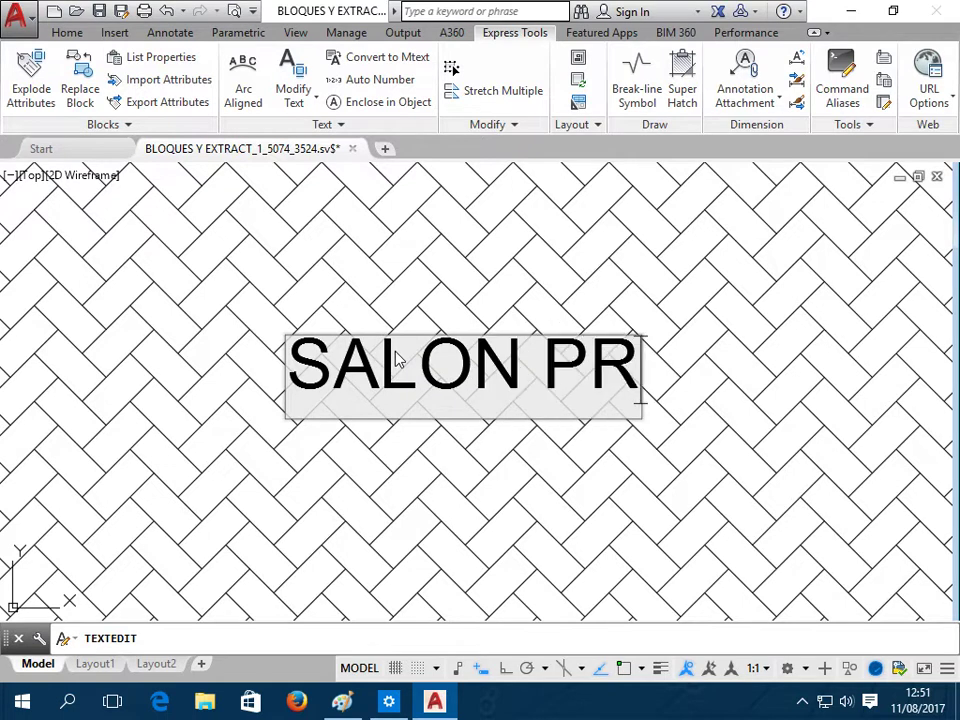
text(INCIAPA)
key(BackSpace)
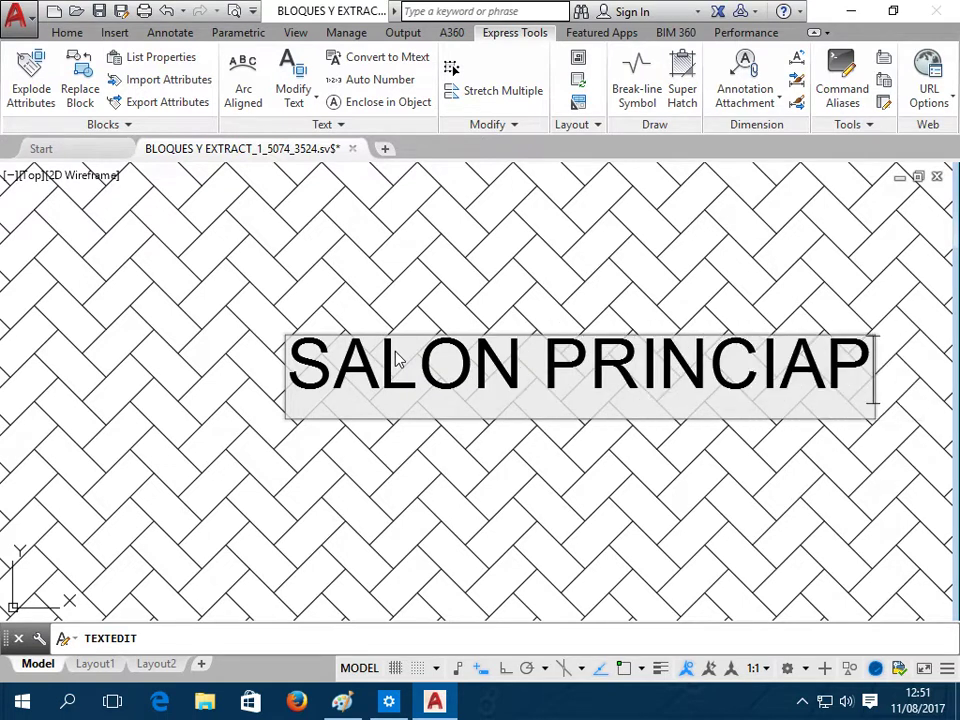
key(BackSpace)
key(BackSpace)
text(PAL)
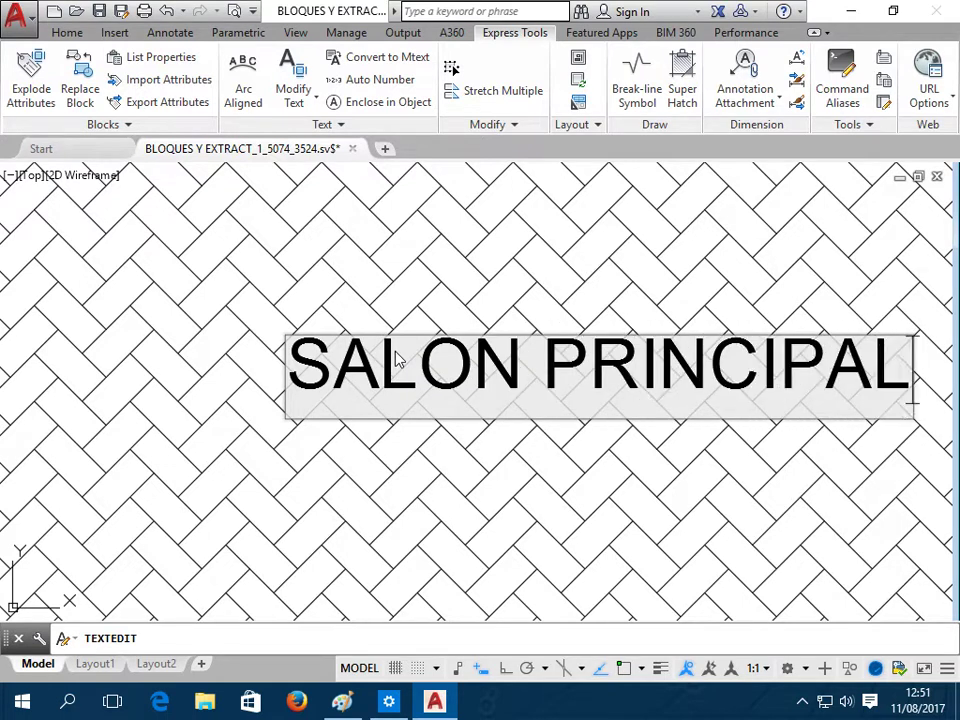
click(445, 510)
scroll(480, 450, down, 3)
scroll(450, 430, down, 2)
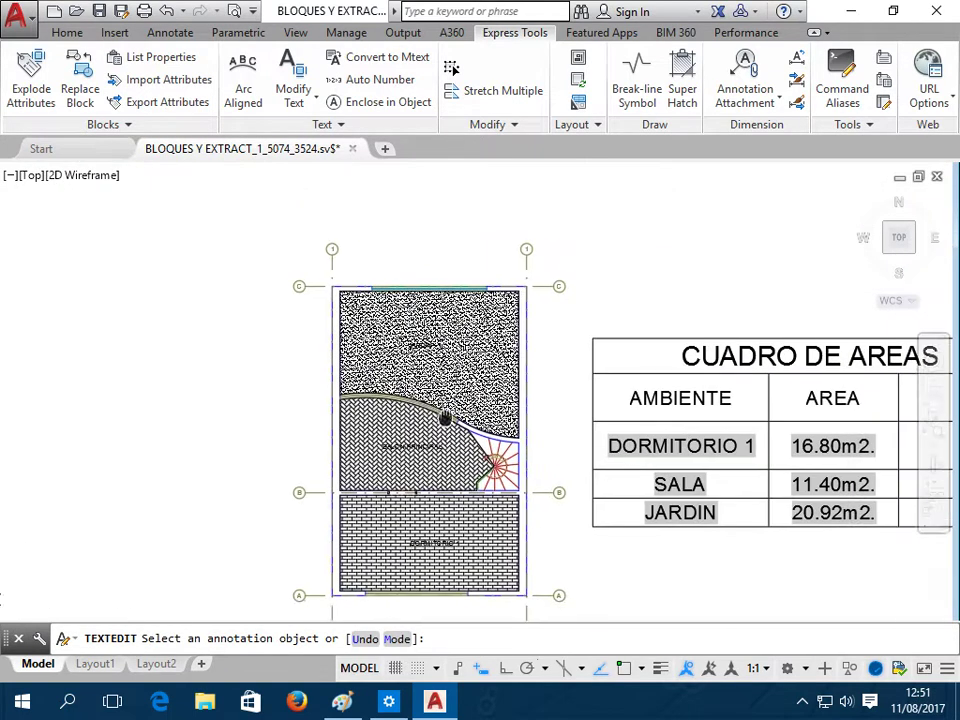
scroll(200, 380, down, 2)
Widen the CUADRO DE AREAS table so SALON PRINCIPAL fits
key(Escape)
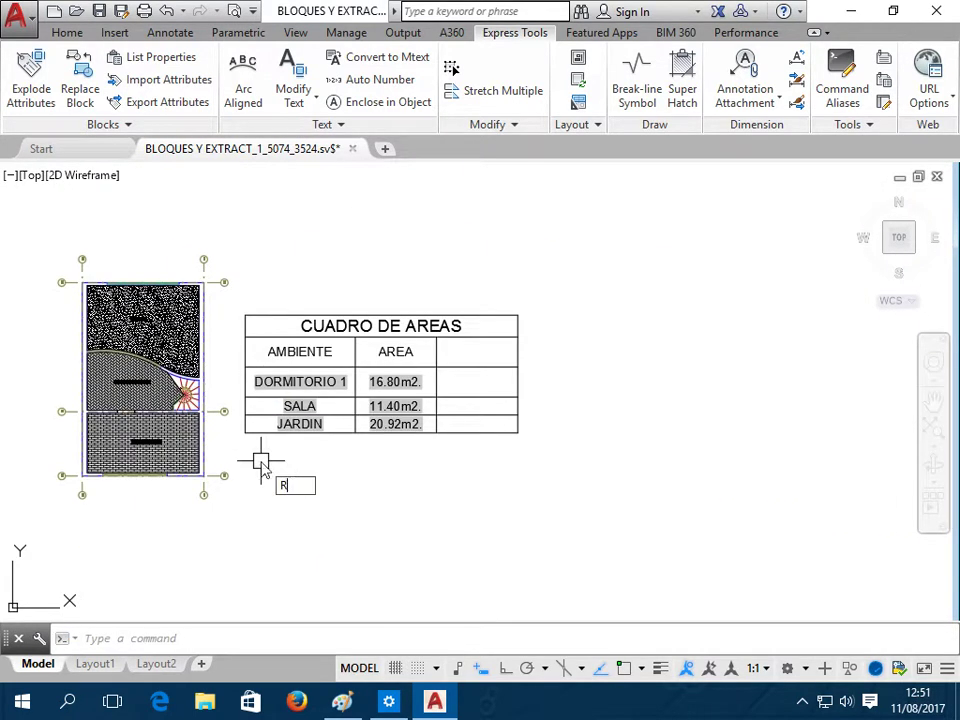
key(Return)
click(512, 407)
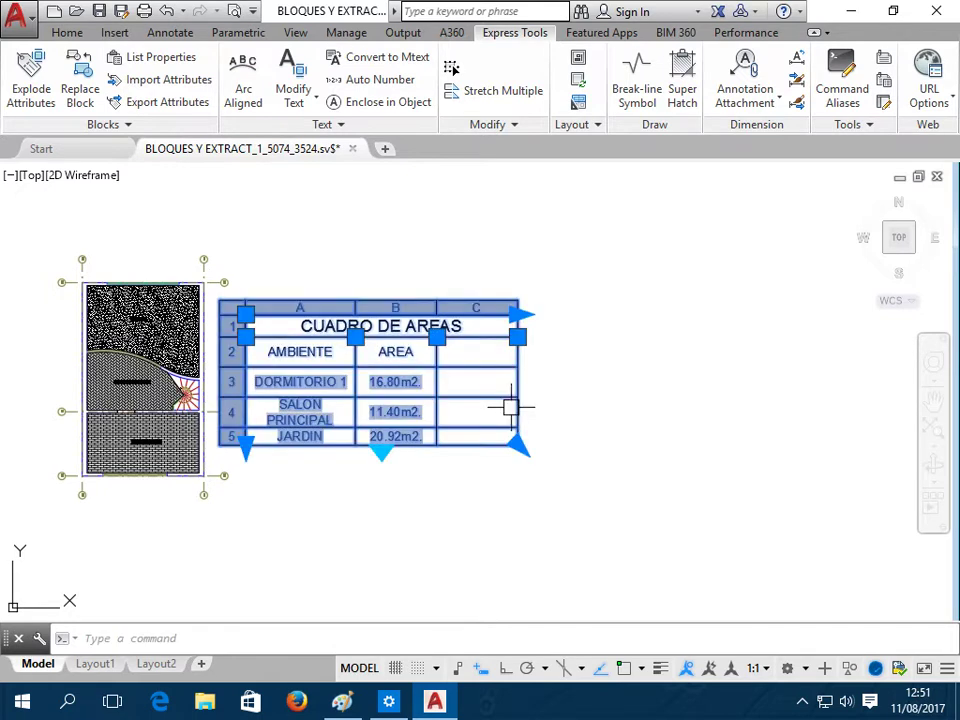
click(517, 313)
click(602, 314)
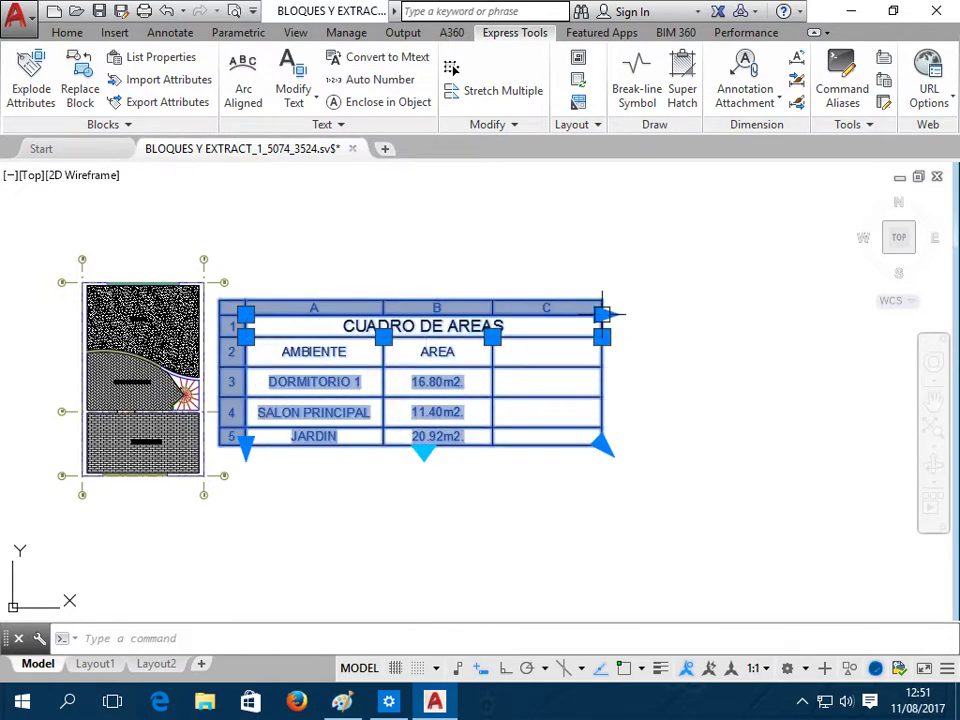
key(Escape)
Stretch the plan's top edge straight upward with a crossing window and Ortho on
scroll(270, 505, up, 2)
middle_drag(270, 505, 369, 512)
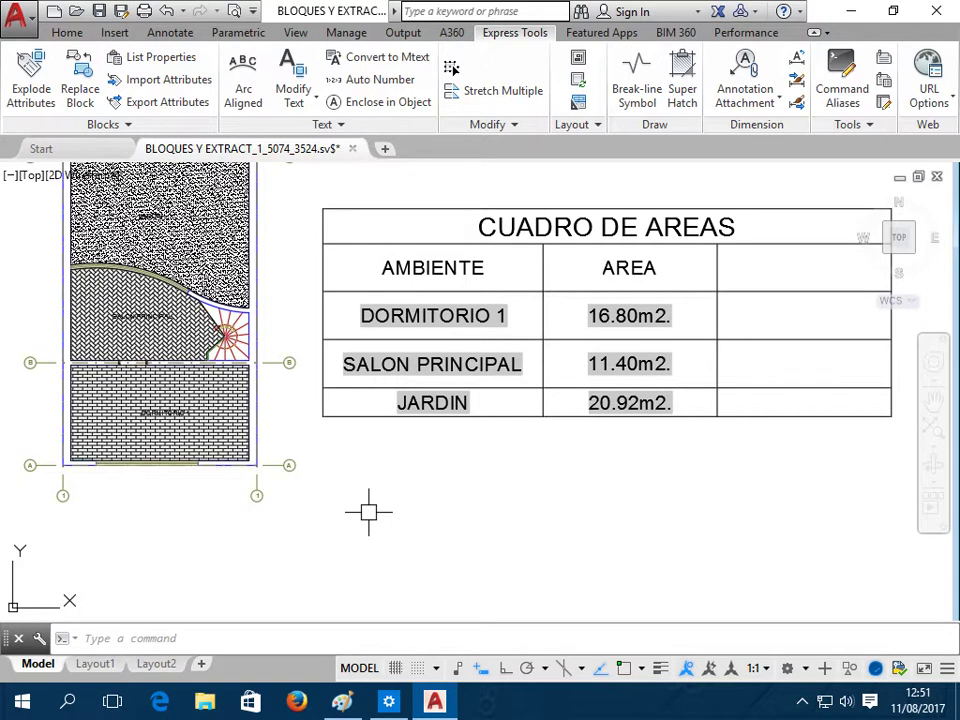
middle_drag(368, 512, 460, 489)
scroll(505, 470, up, 2)
scroll(506, 467, down, 2)
middle_drag(521, 476, 531, 506)
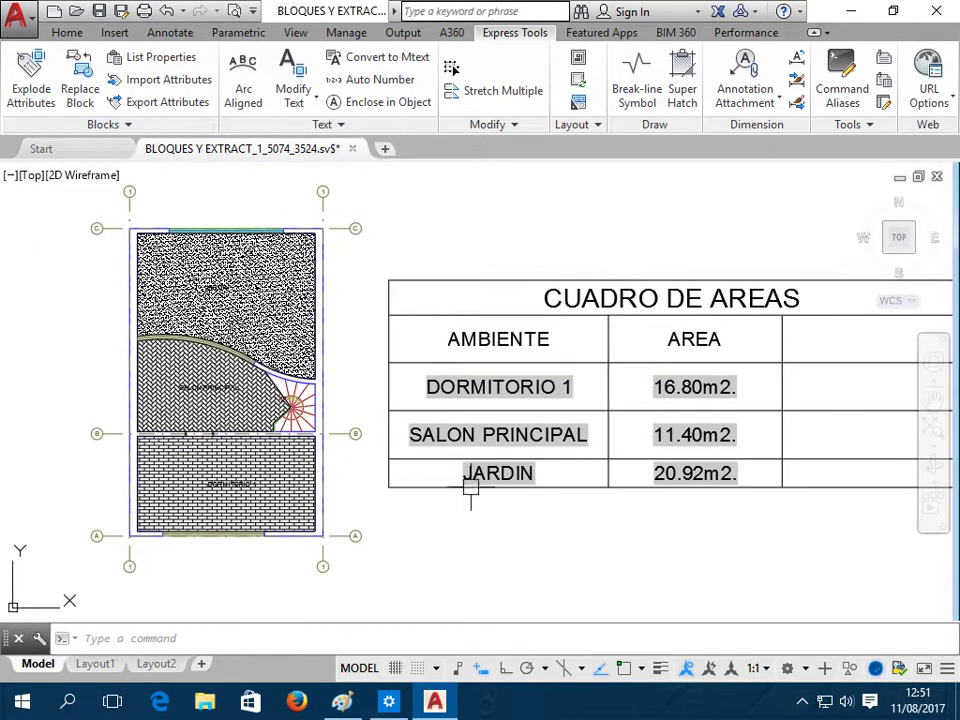
middle_drag(172, 248, 176, 317)
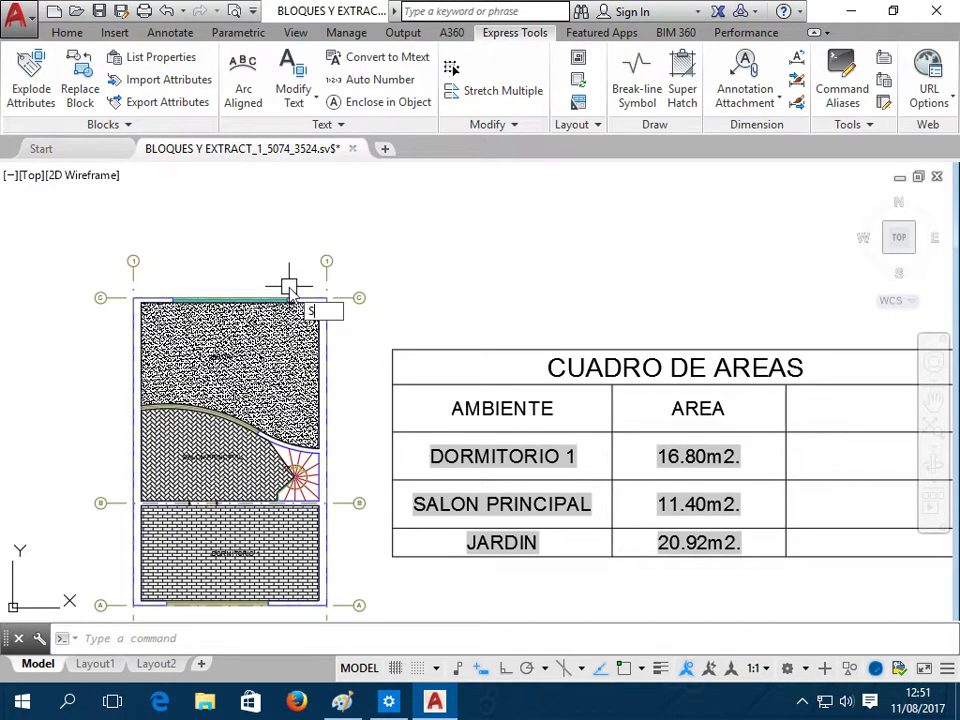
key(Return)
click(387, 224)
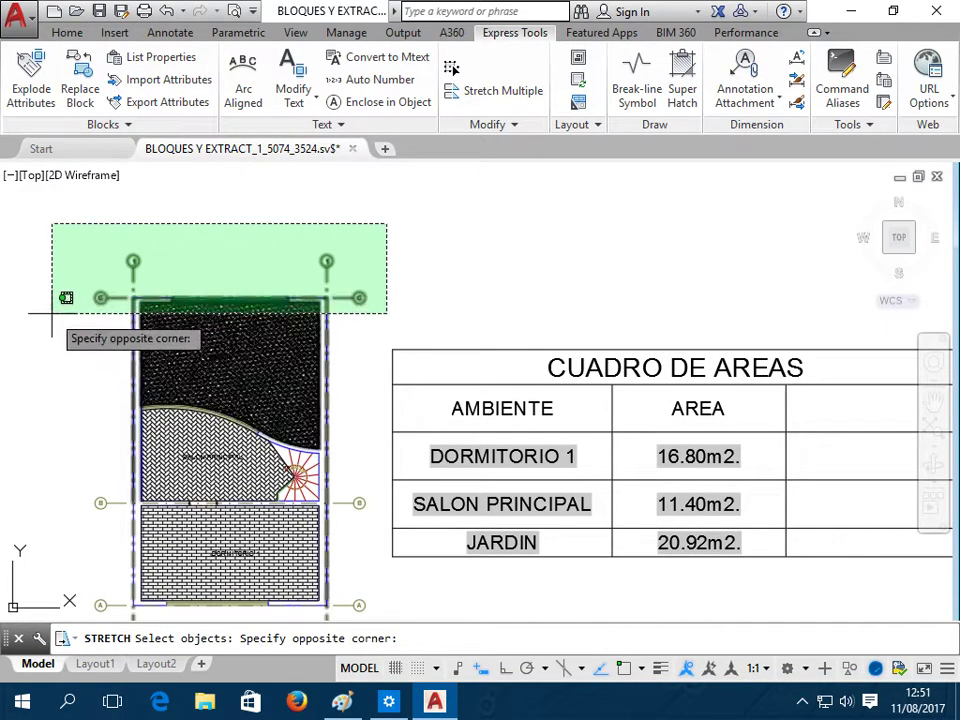
click(52, 314)
key(Return)
click(207, 240)
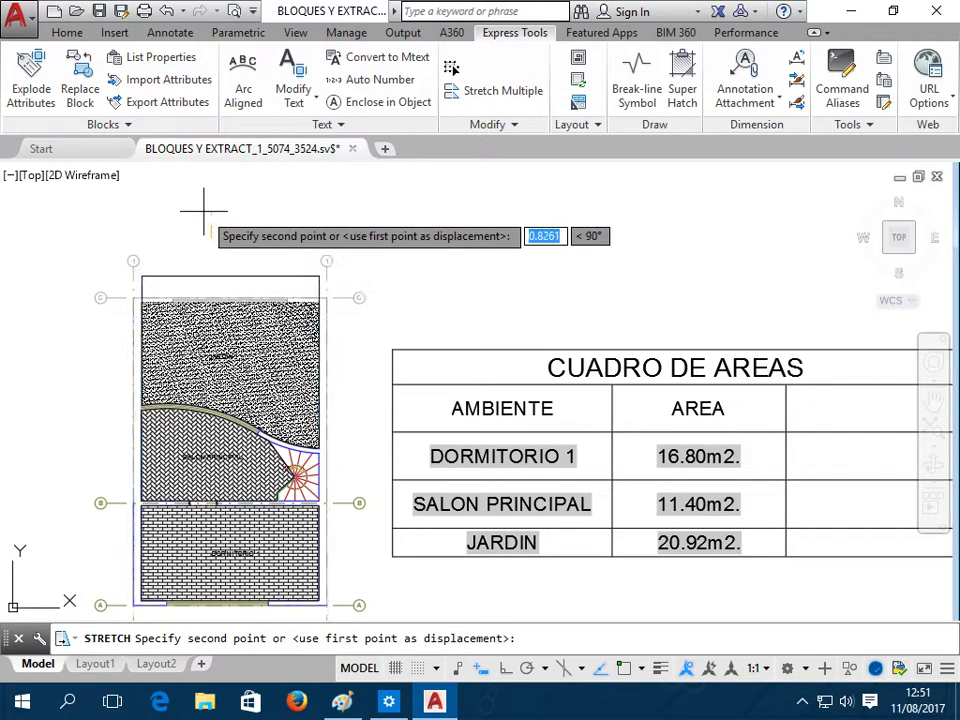
key(F8)
click(208, 188)
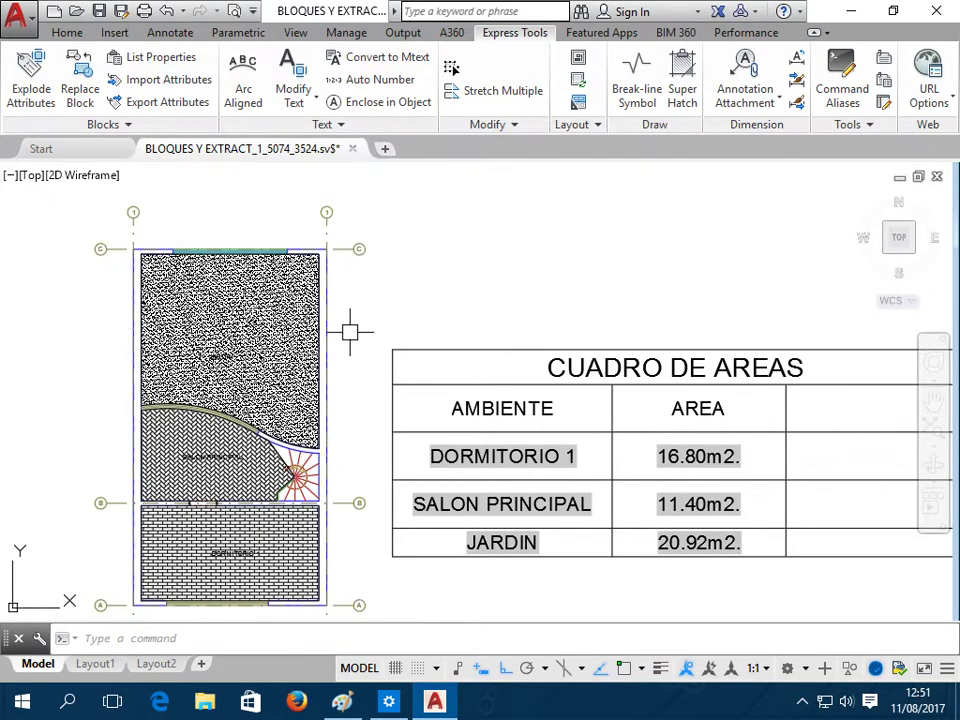
Regenerate the drawing so JARDIN's area updates to 29.51m2
text(vs)
key(Return)
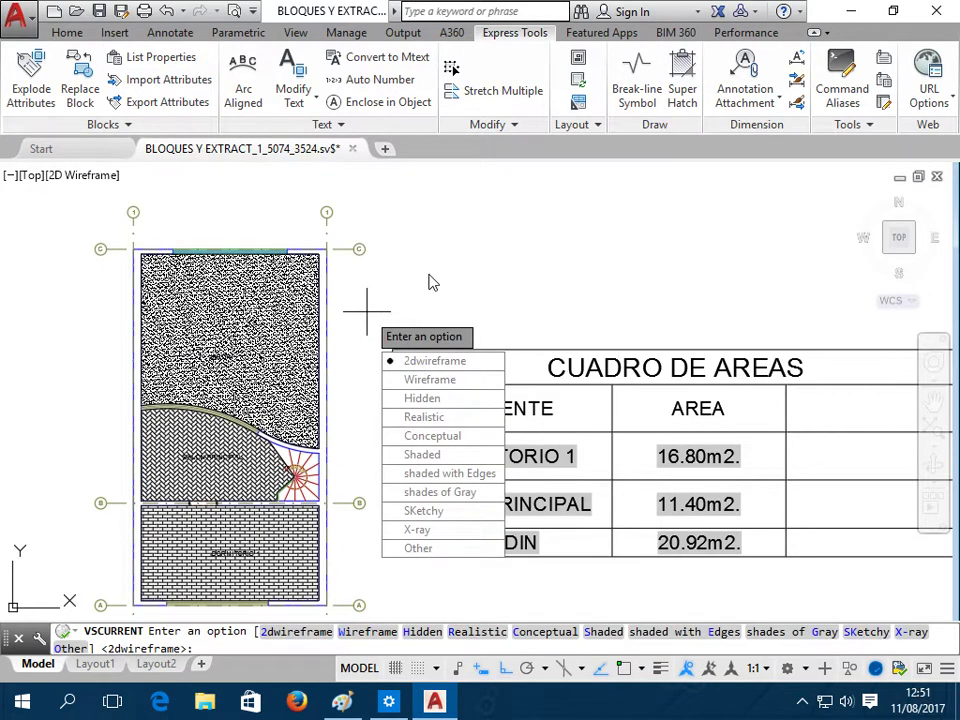
key(Escape)
key(Return)
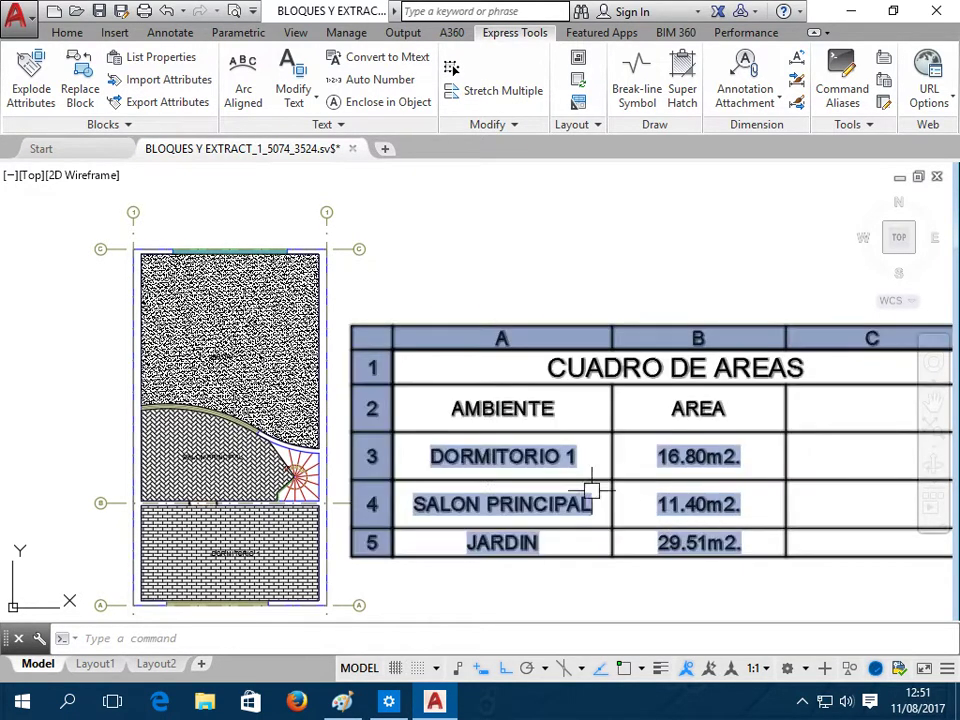
Title header cell C2 PERIMETRO
middle_drag(639, 476, 478, 436)
double_click(687, 369)
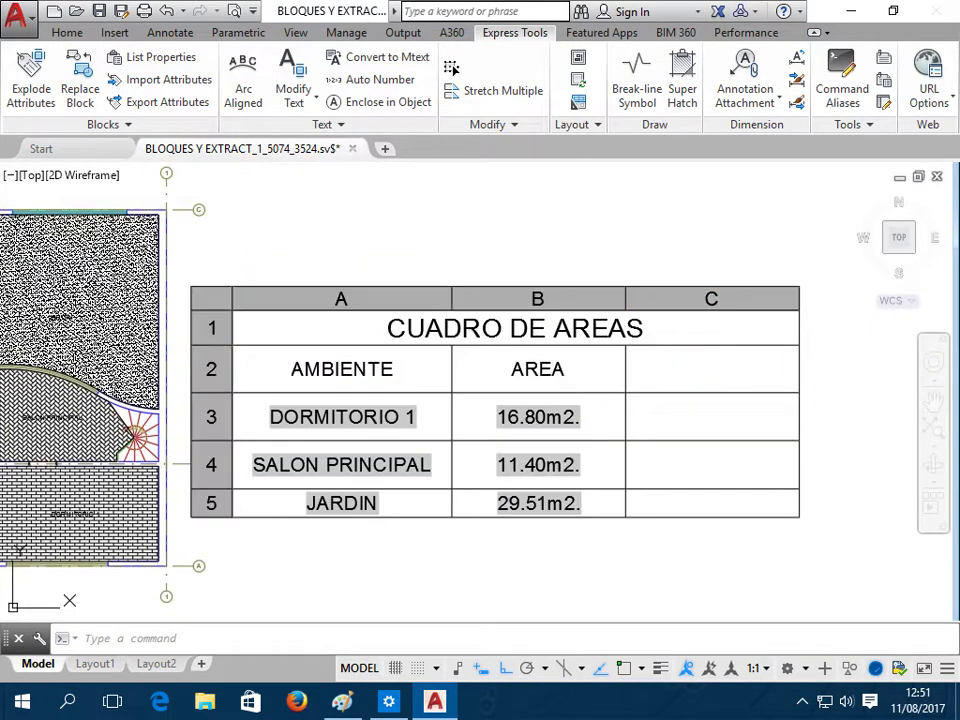
text(PERIMETRO)
key(Escape)
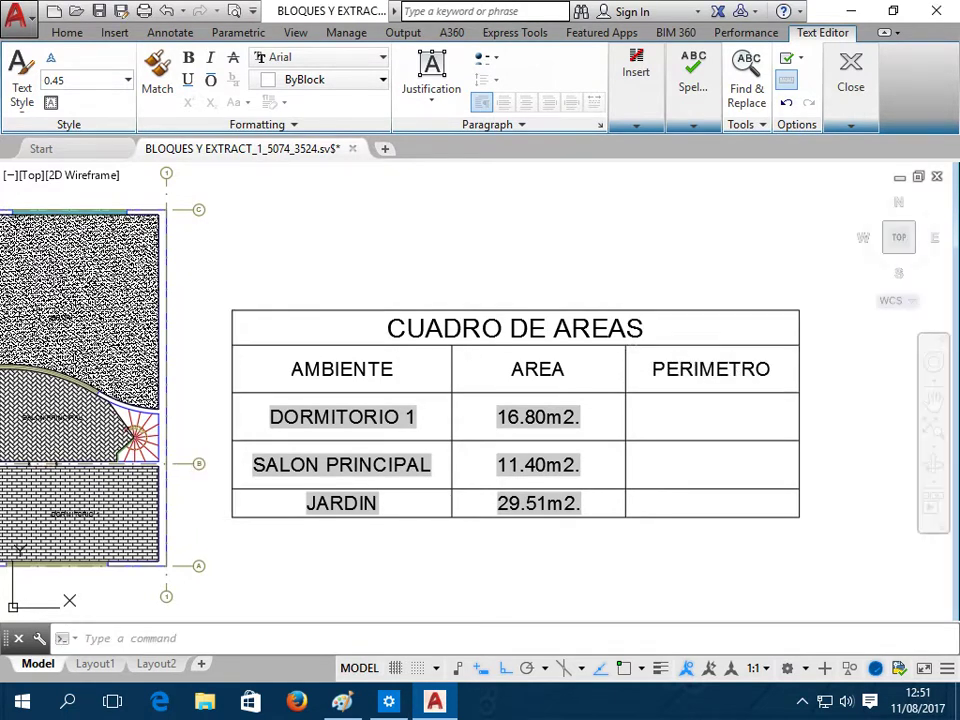
Link cell C3 to the DORMITORIO 1 polyline's Length with an m. suffix, reading 22.3846m
click(702, 412)
right_click(706, 420)
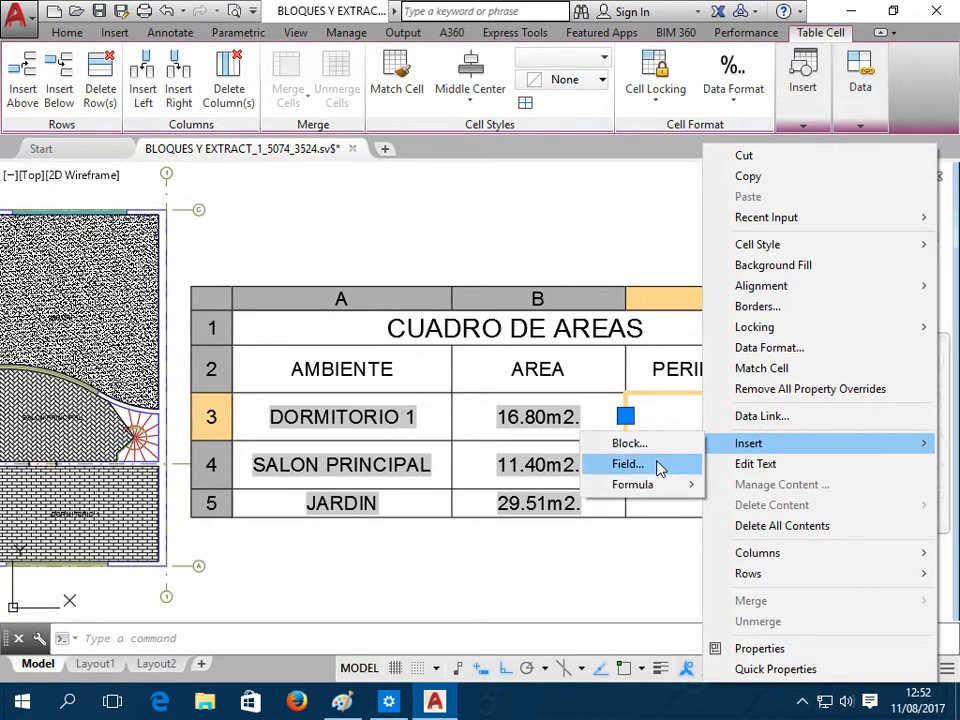
click(658, 465)
click(370, 160)
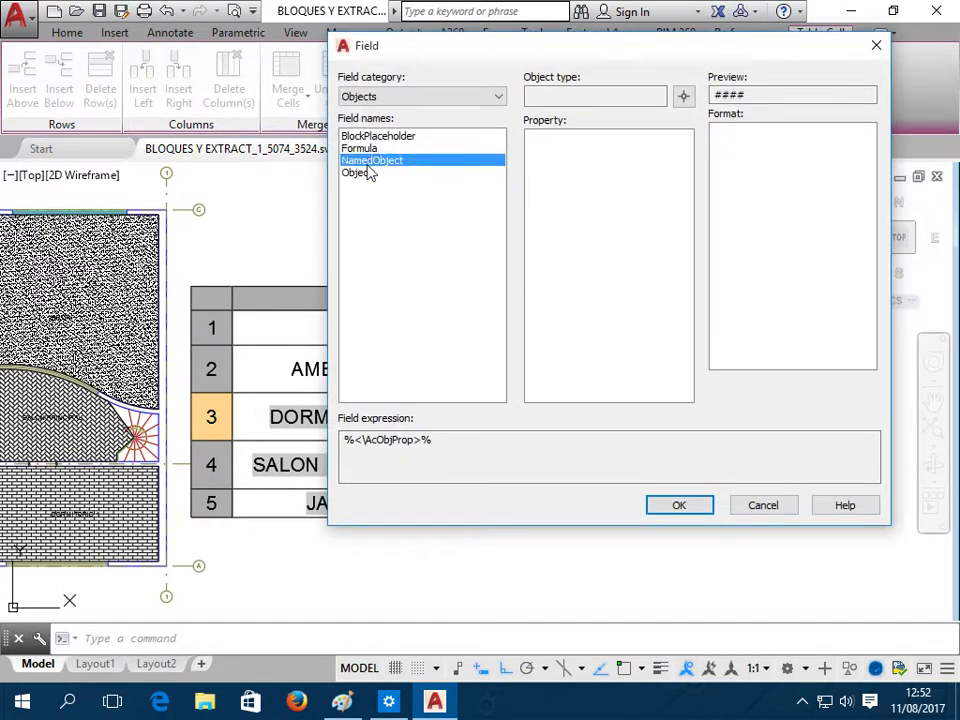
click(365, 172)
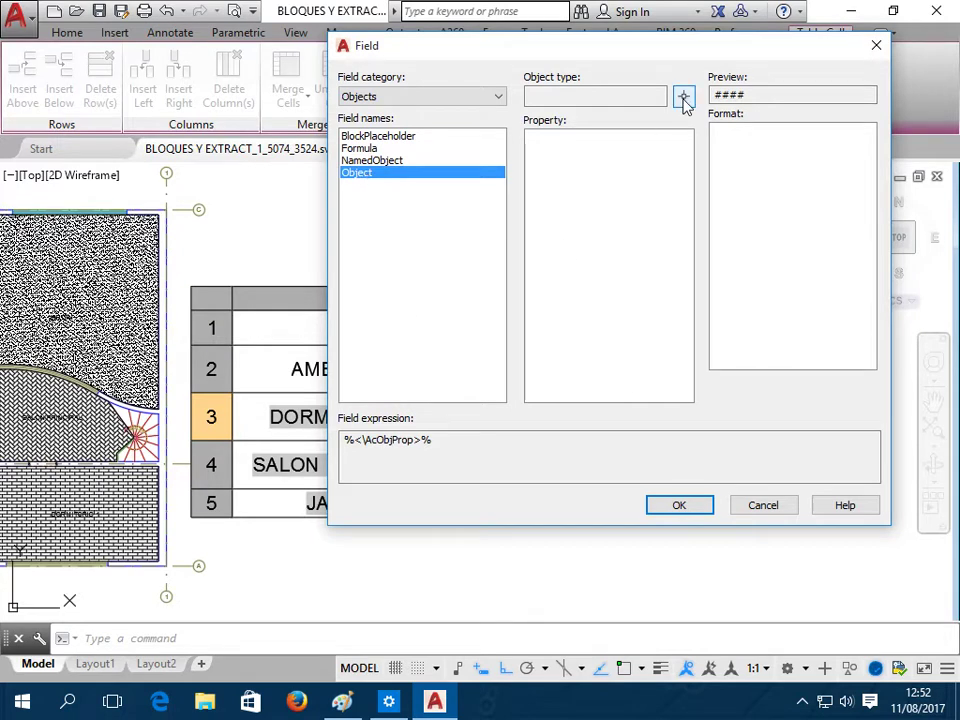
click(684, 98)
scroll(381, 257, up, 2)
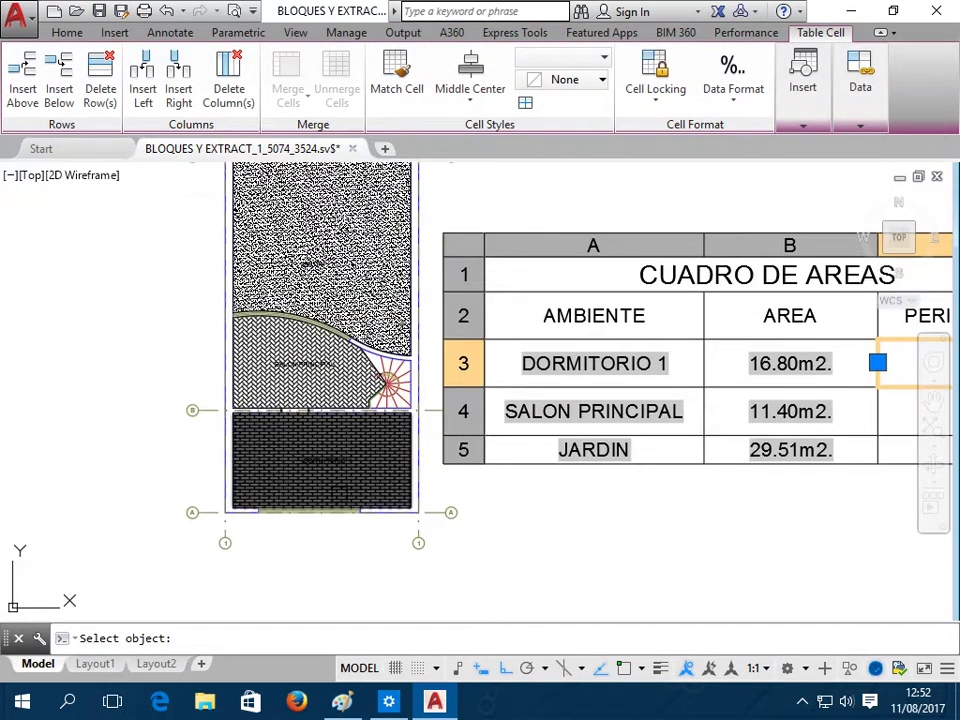
click(407, 280)
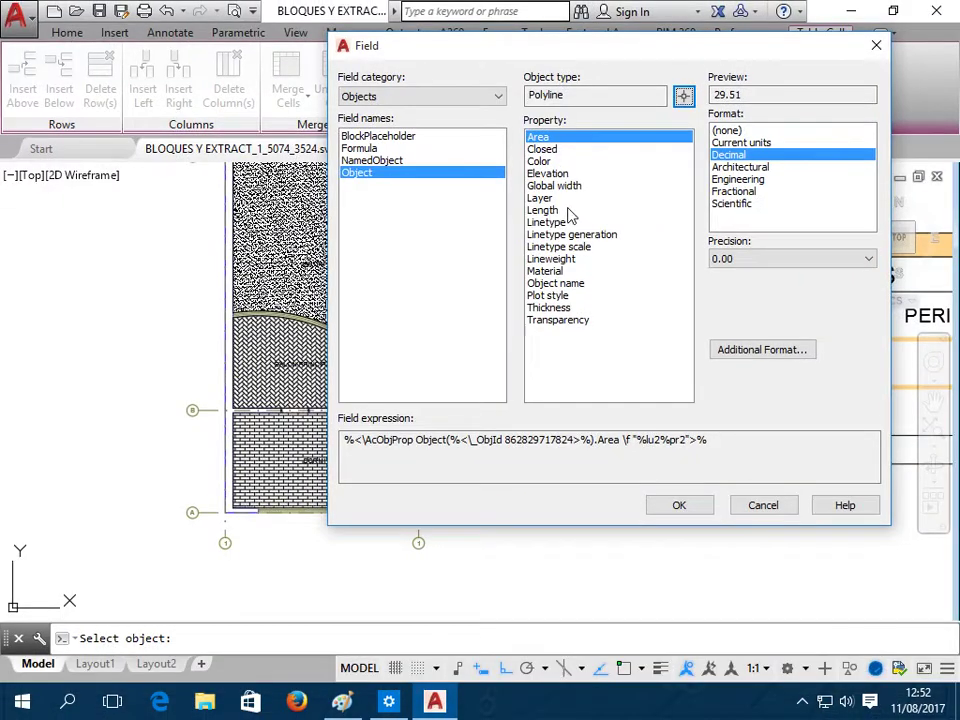
click(545, 211)
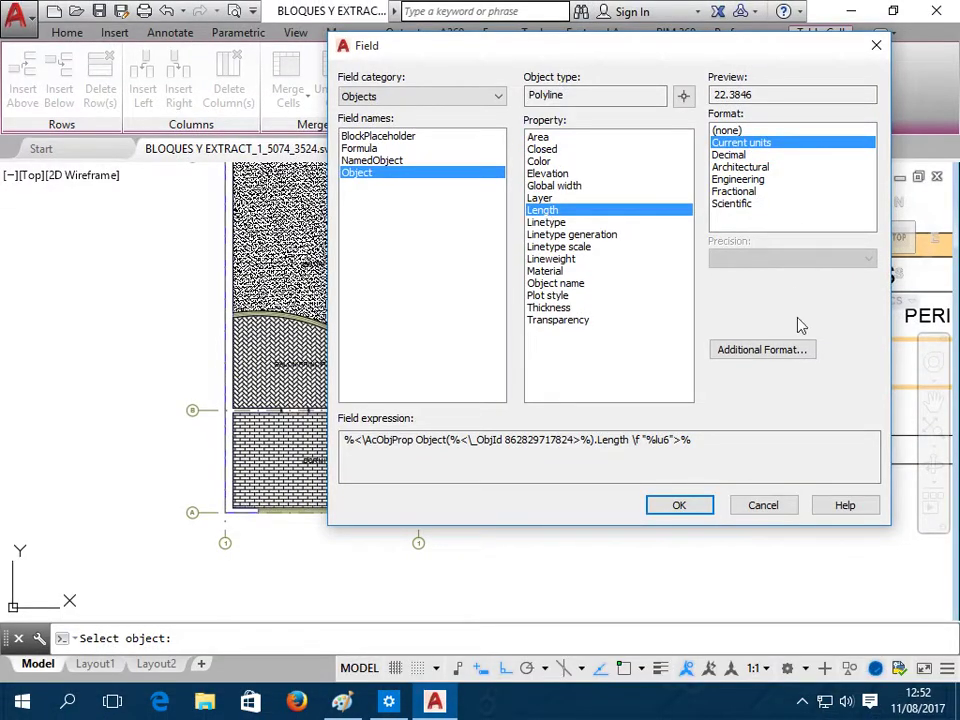
click(804, 352)
text(m.)
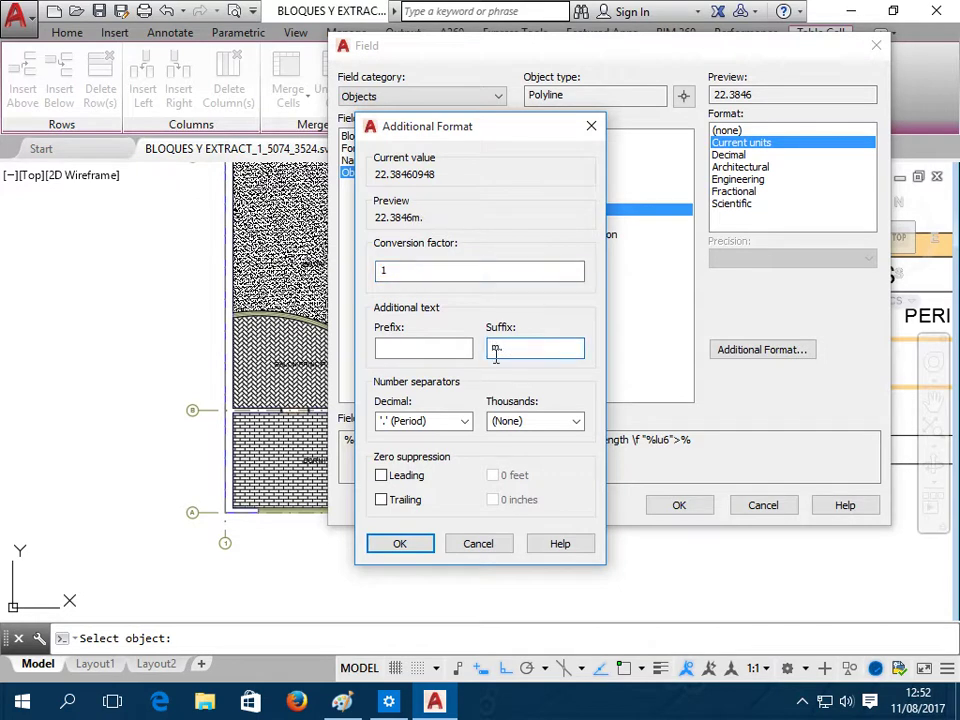
click(425, 541)
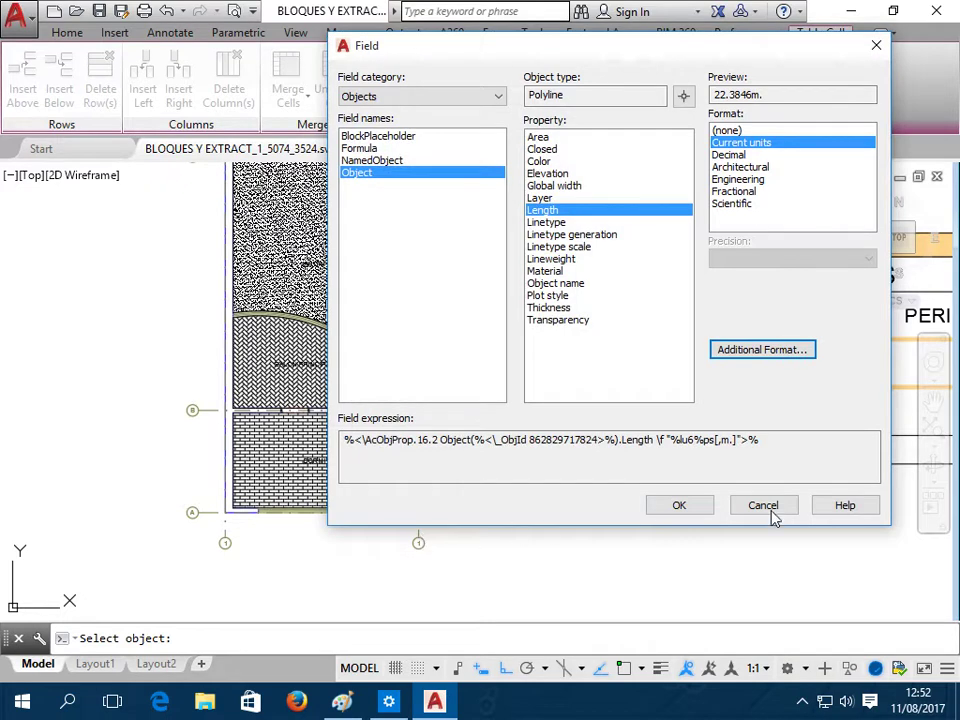
click(679, 505)
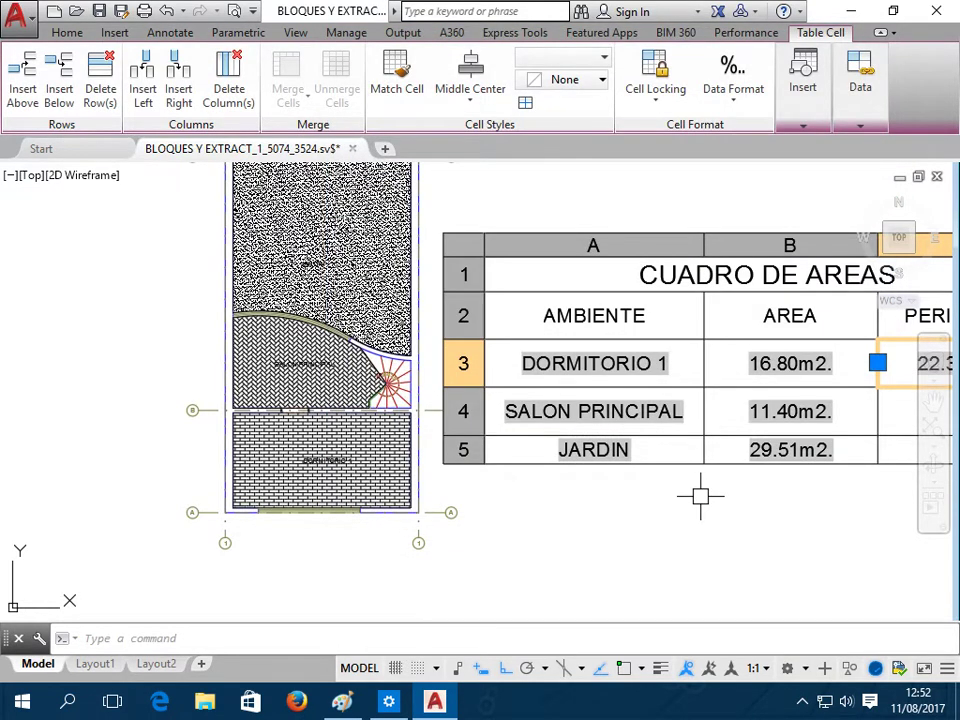
Link cell C4 to the SALON PRINCIPAL polyline's Length with an m. suffix, showing 13.7855m
middle_drag(700, 496, 463, 480)
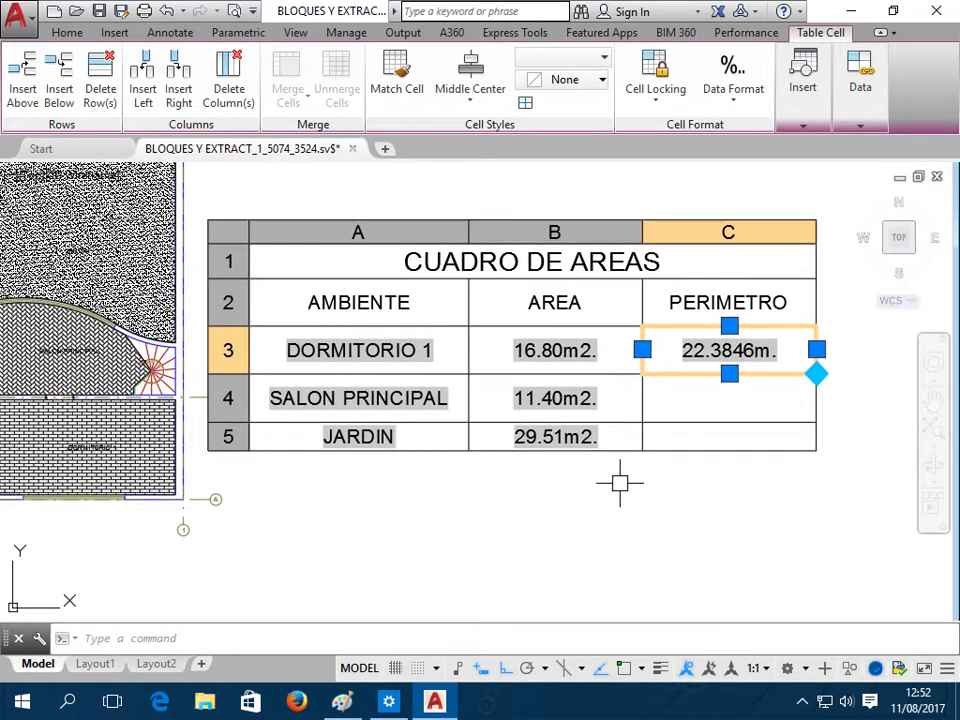
click(742, 395)
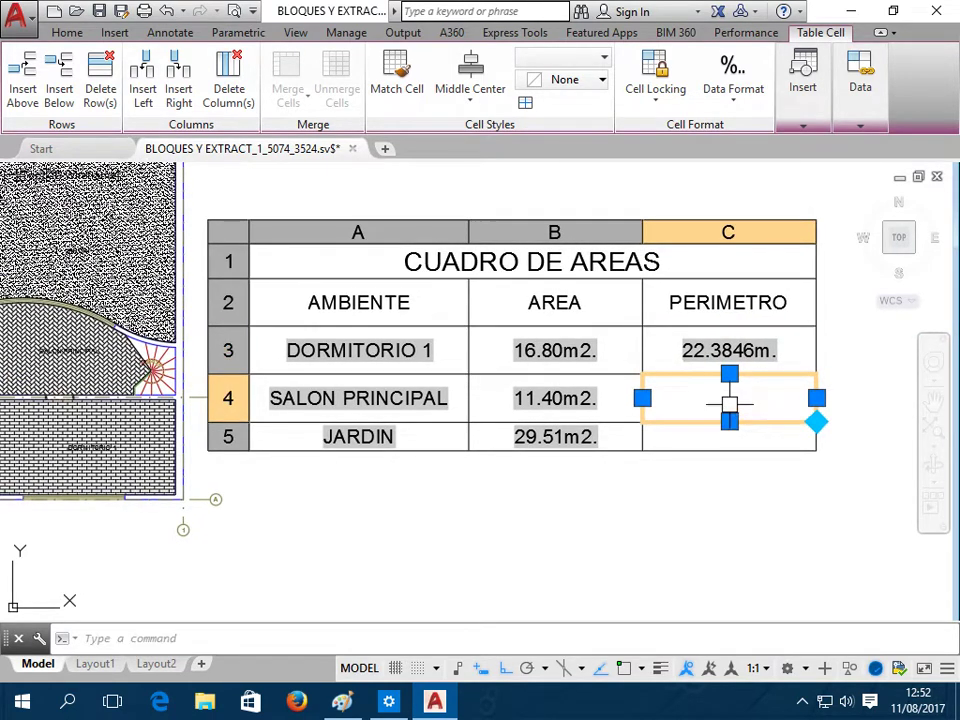
right_click(729, 404)
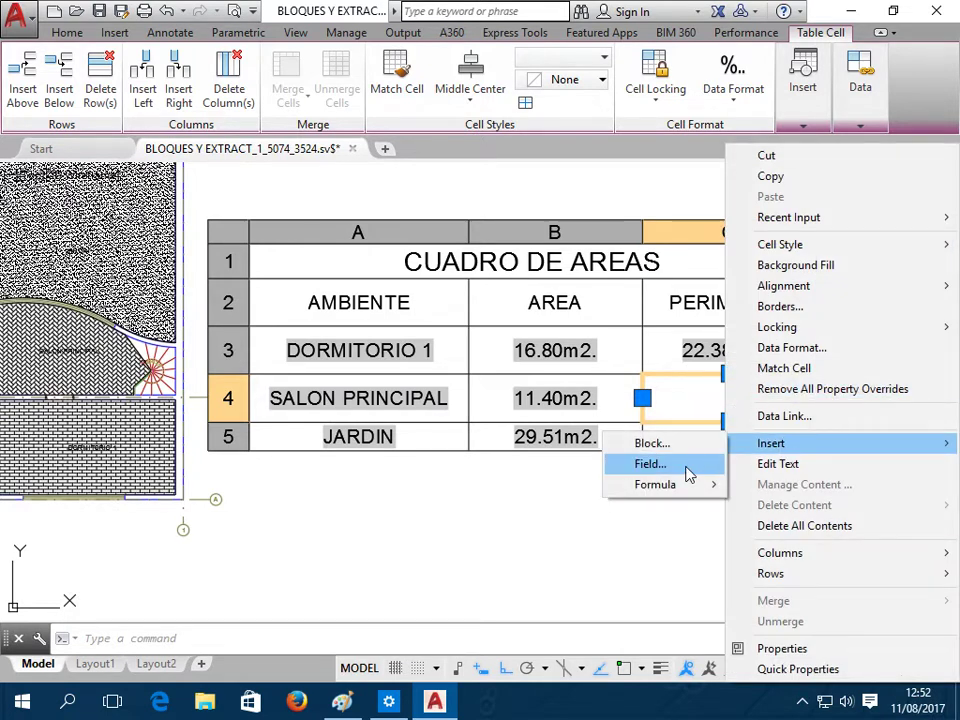
click(688, 470)
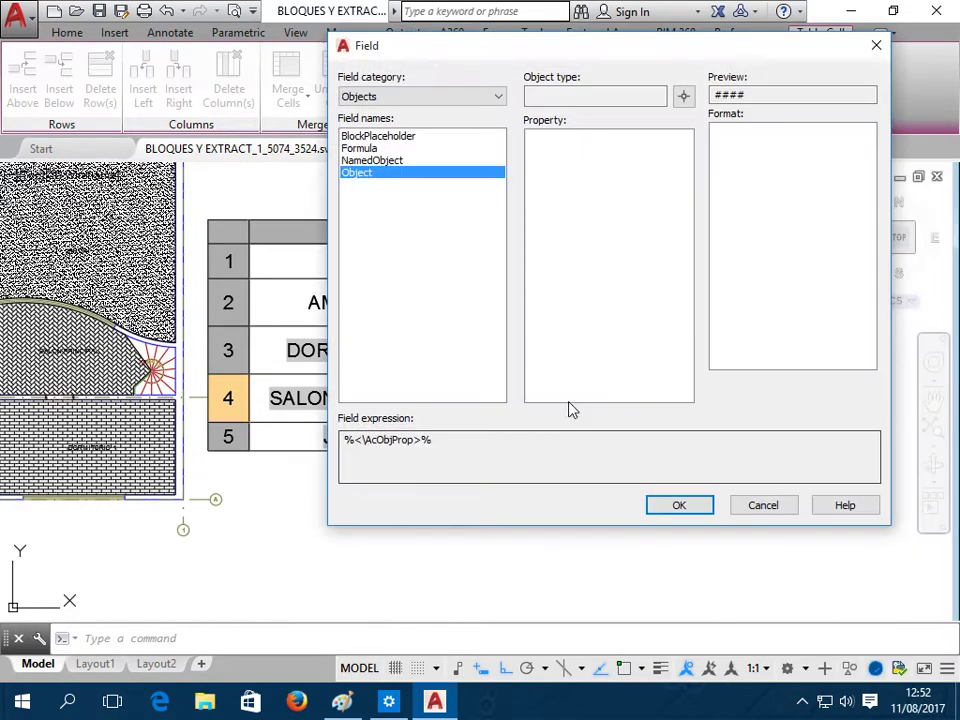
click(684, 96)
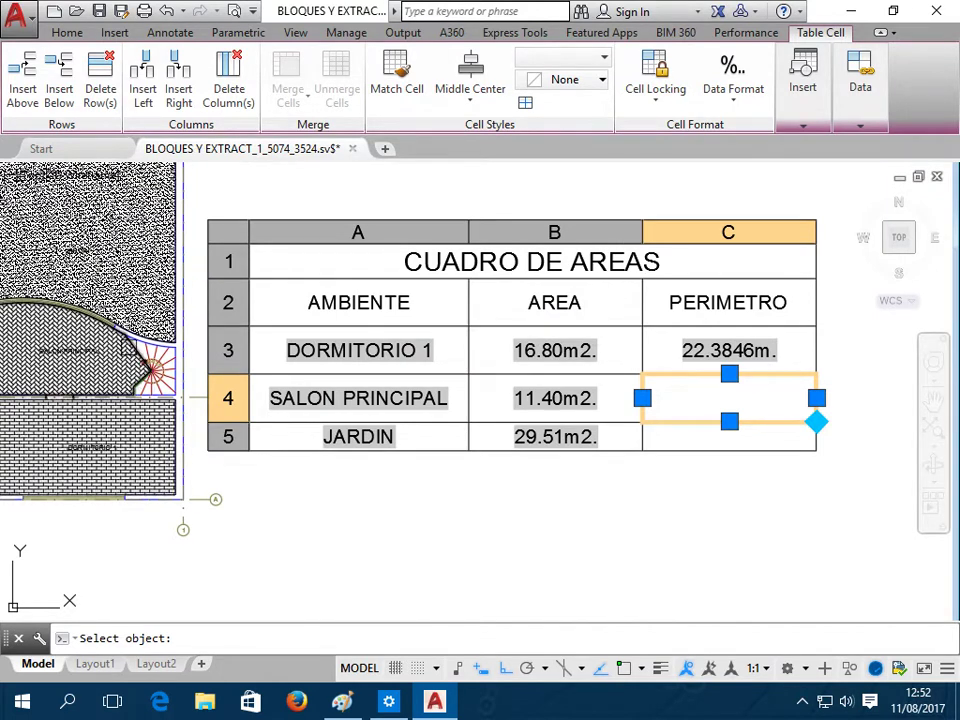
scroll(133, 341, up, 4)
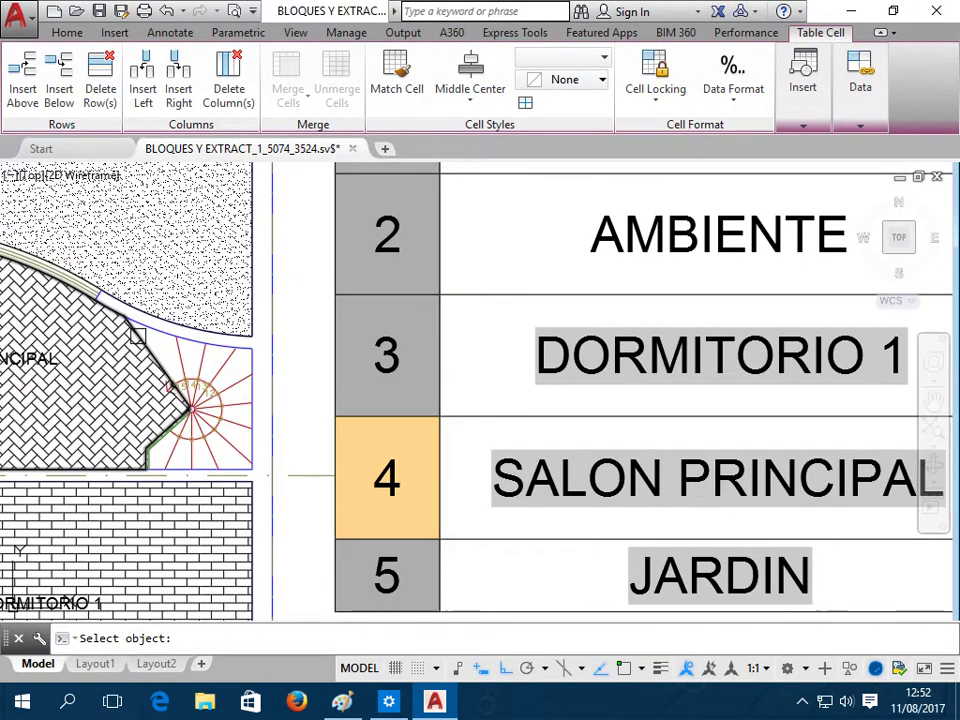
click(137, 336)
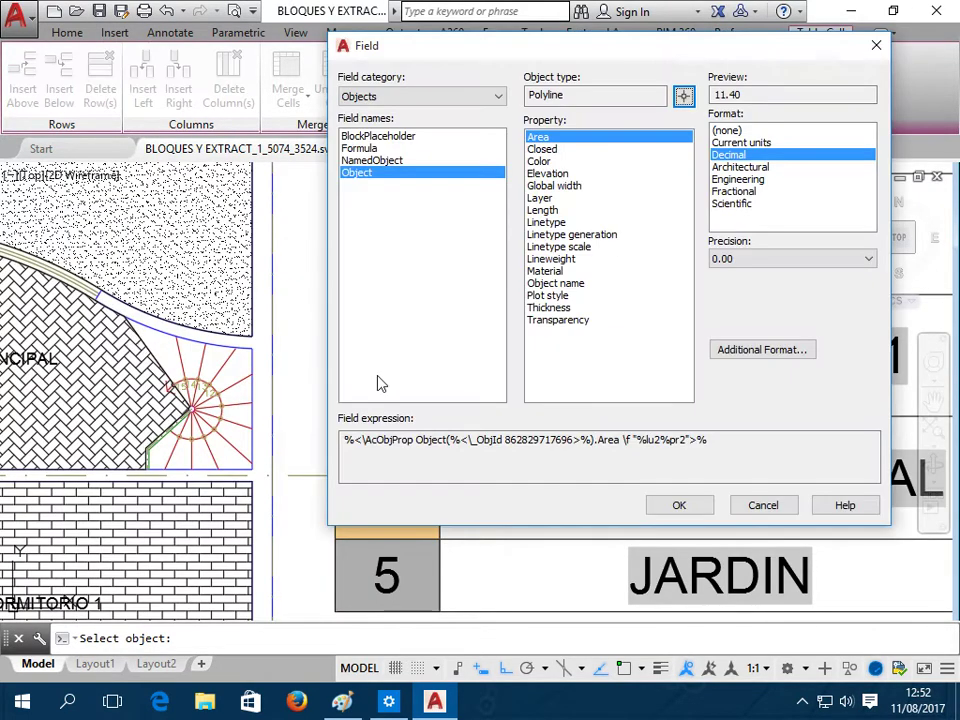
click(545, 210)
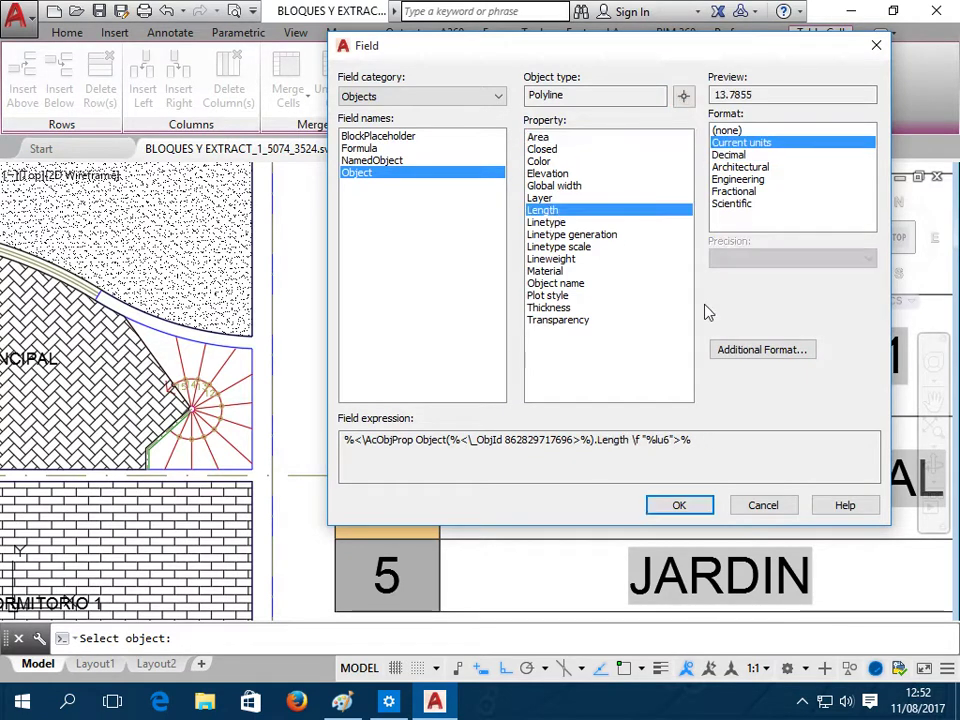
click(760, 360)
click(569, 348)
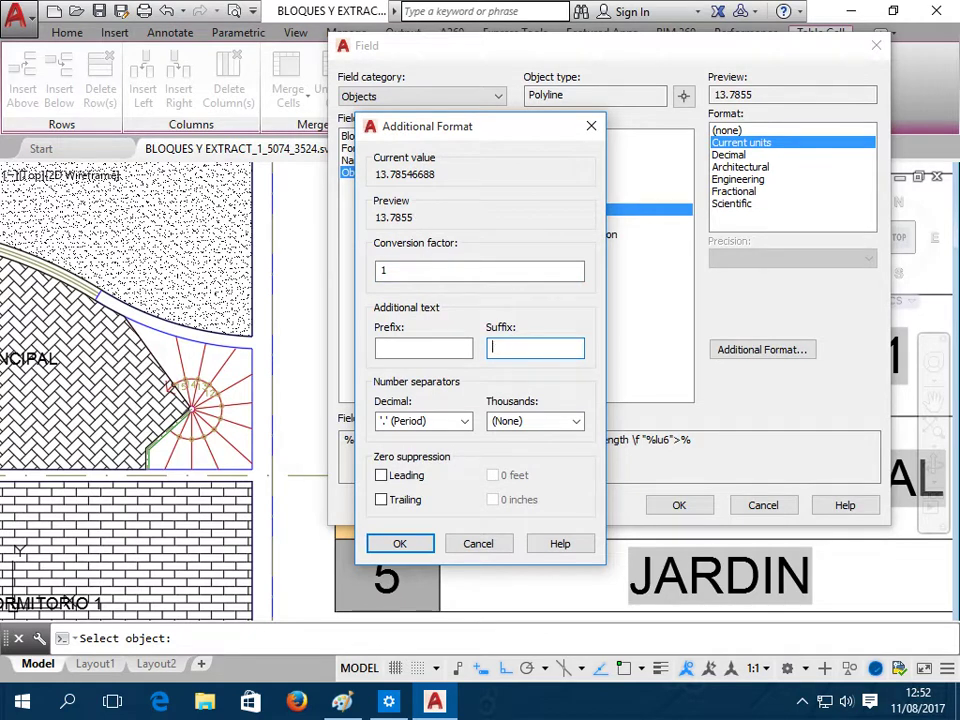
click(417, 543)
click(679, 505)
scroll(608, 413, down, 4)
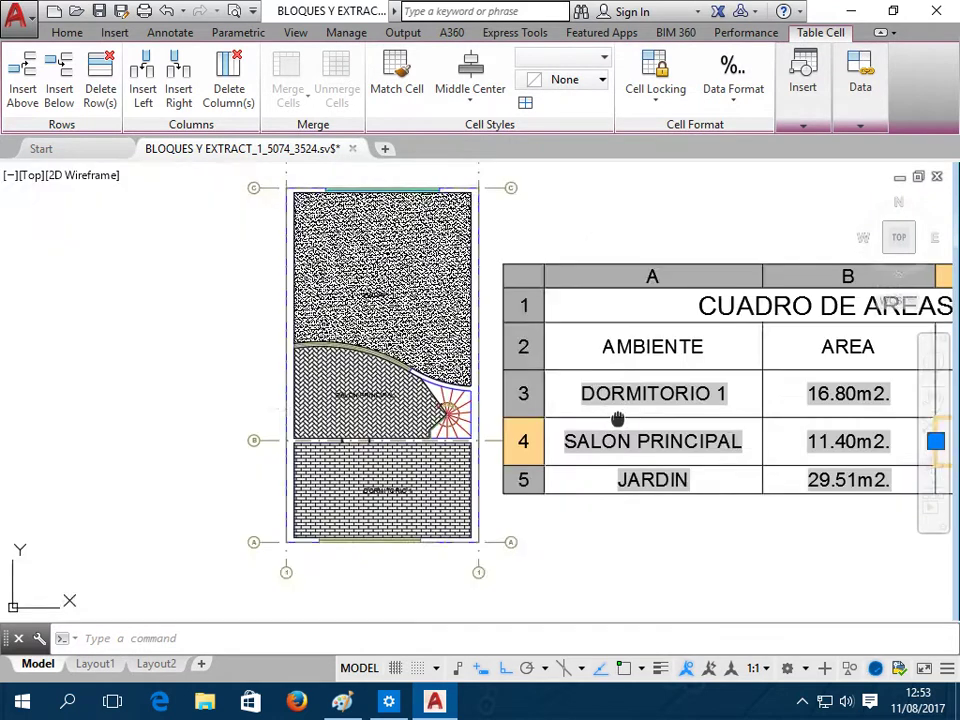
middle_drag(619, 418, 310, 379)
Link cell C5 to the JARDIN outline polyline's Length with an m. suffix
click(666, 450)
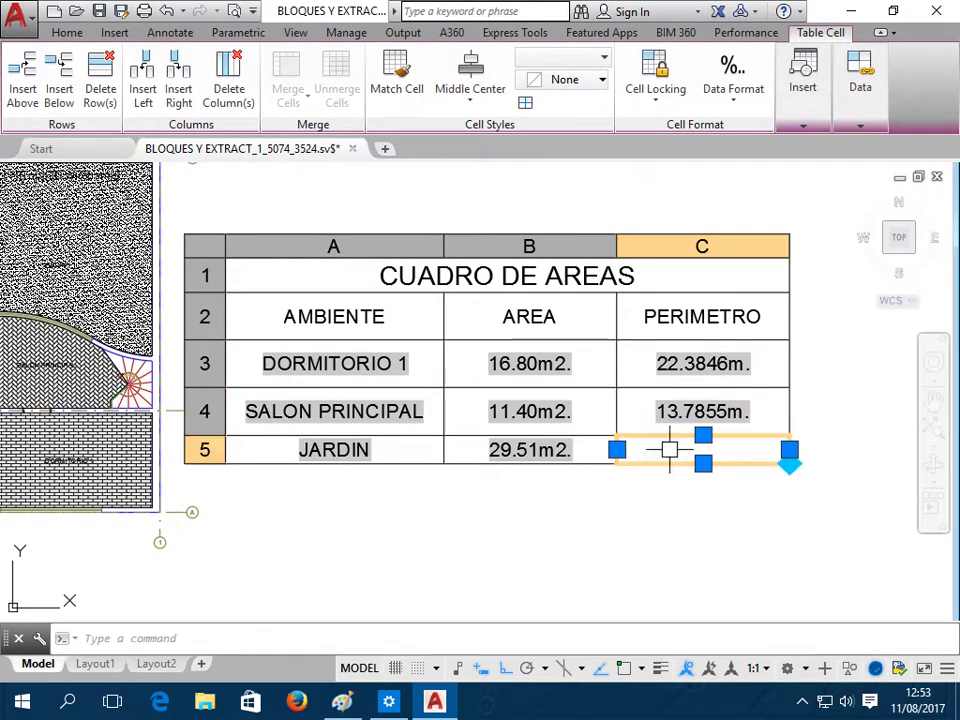
right_click(646, 449)
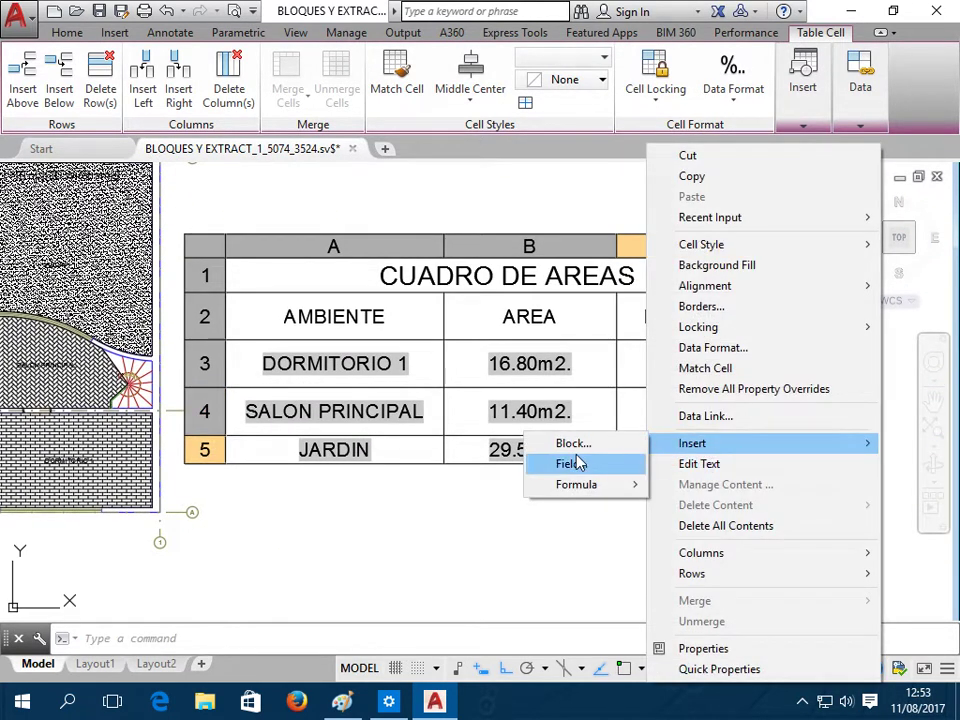
click(575, 464)
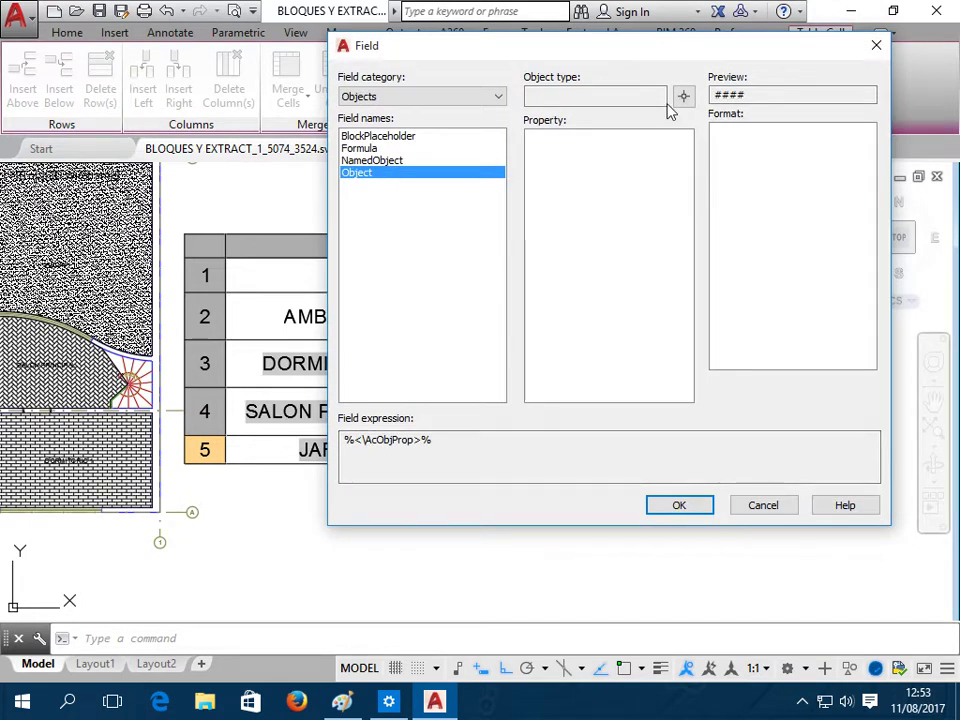
click(683, 96)
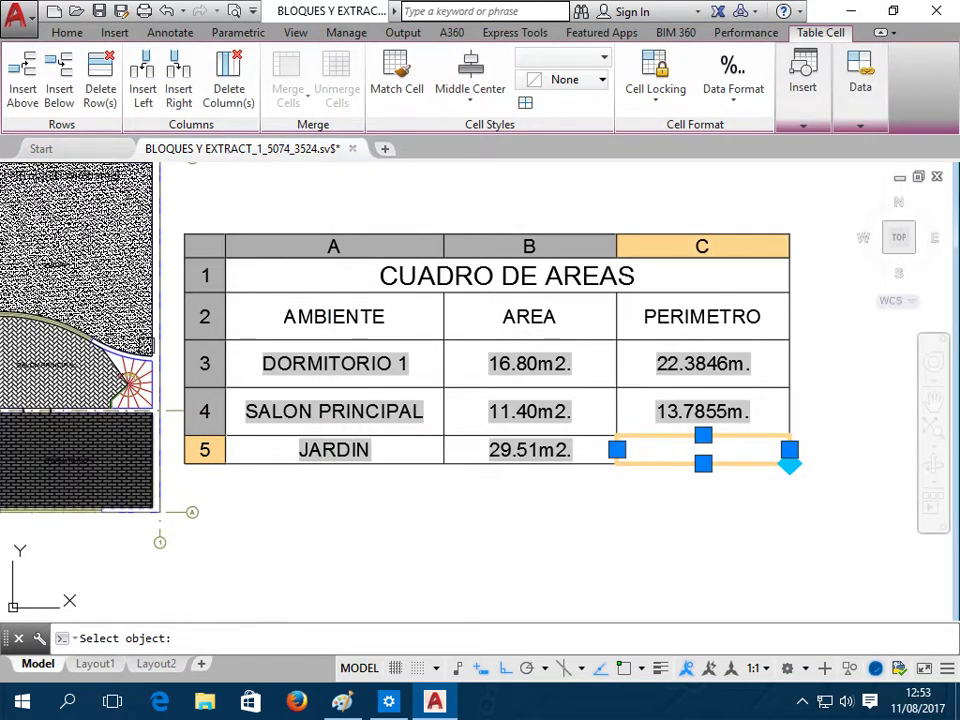
click(157, 266)
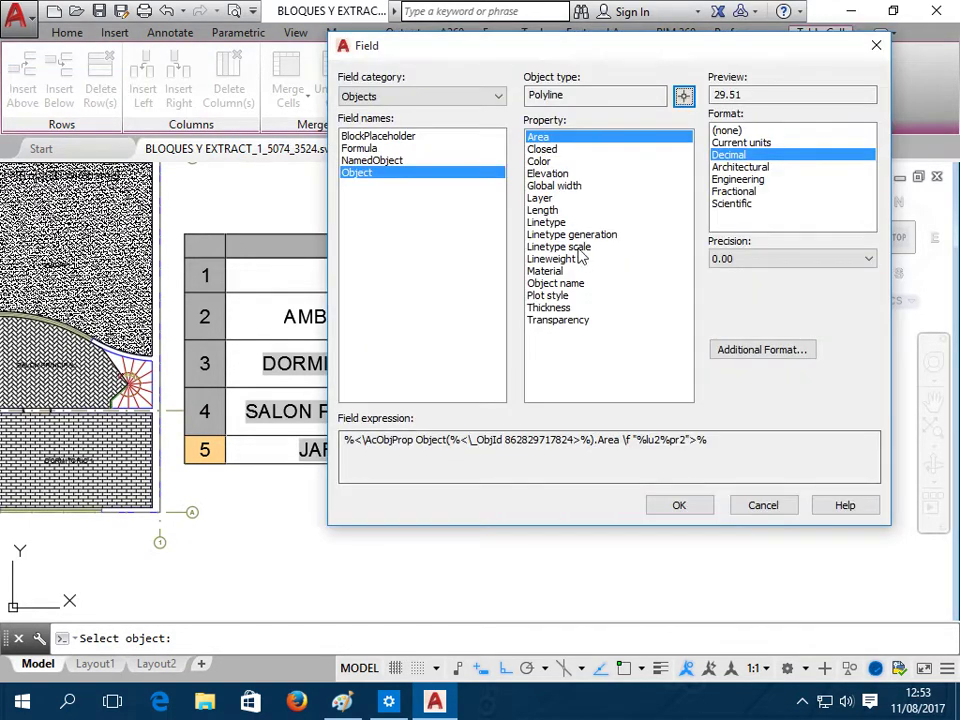
click(552, 211)
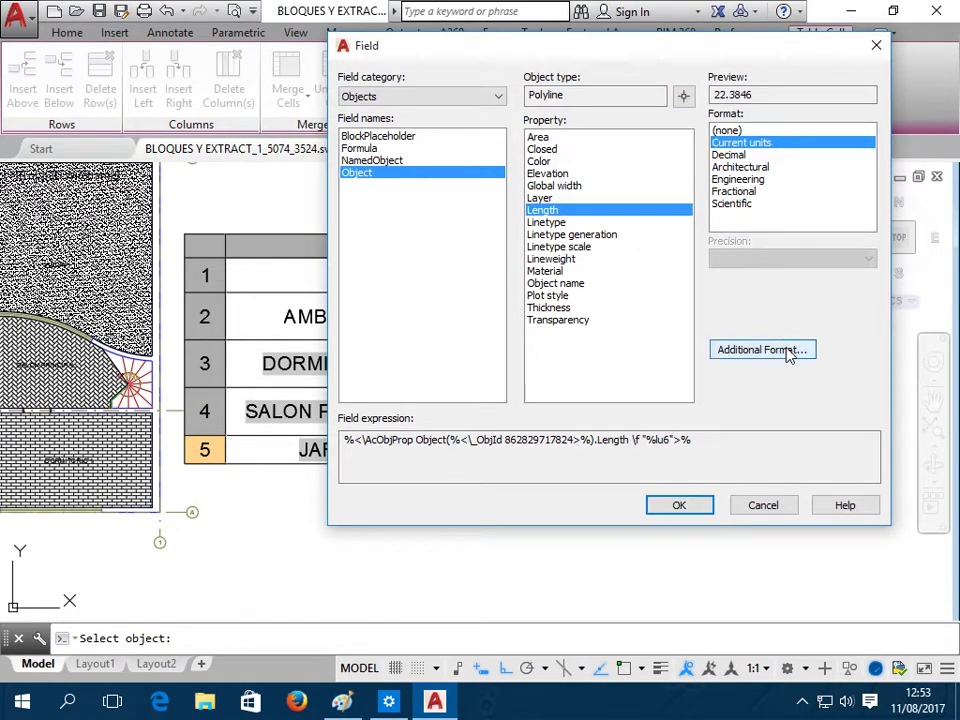
click(785, 352)
click(541, 350)
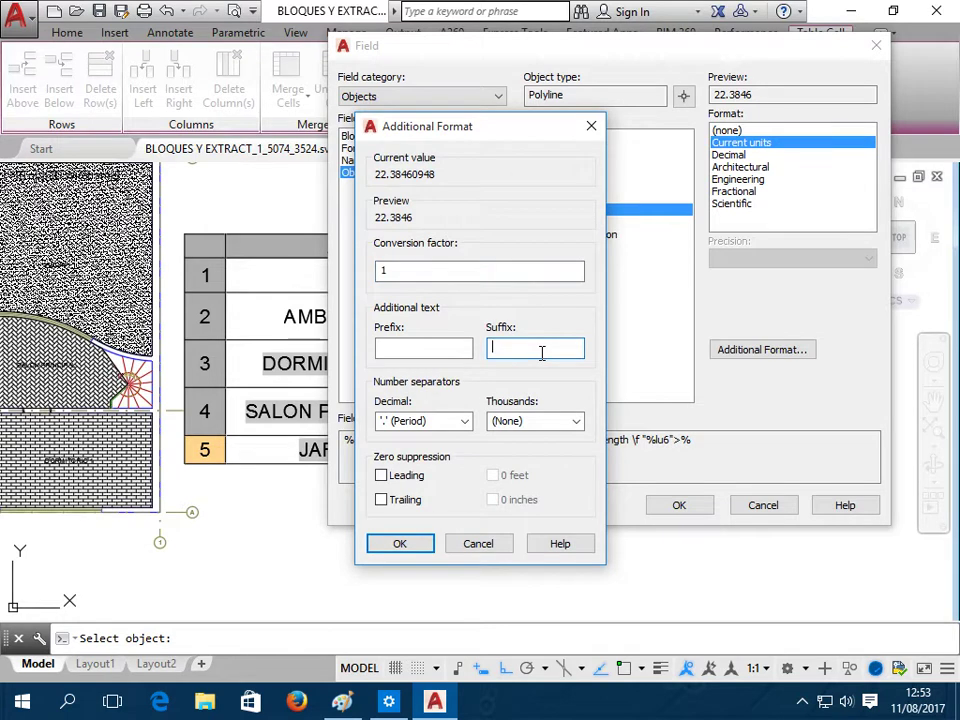
text(m.)
click(428, 543)
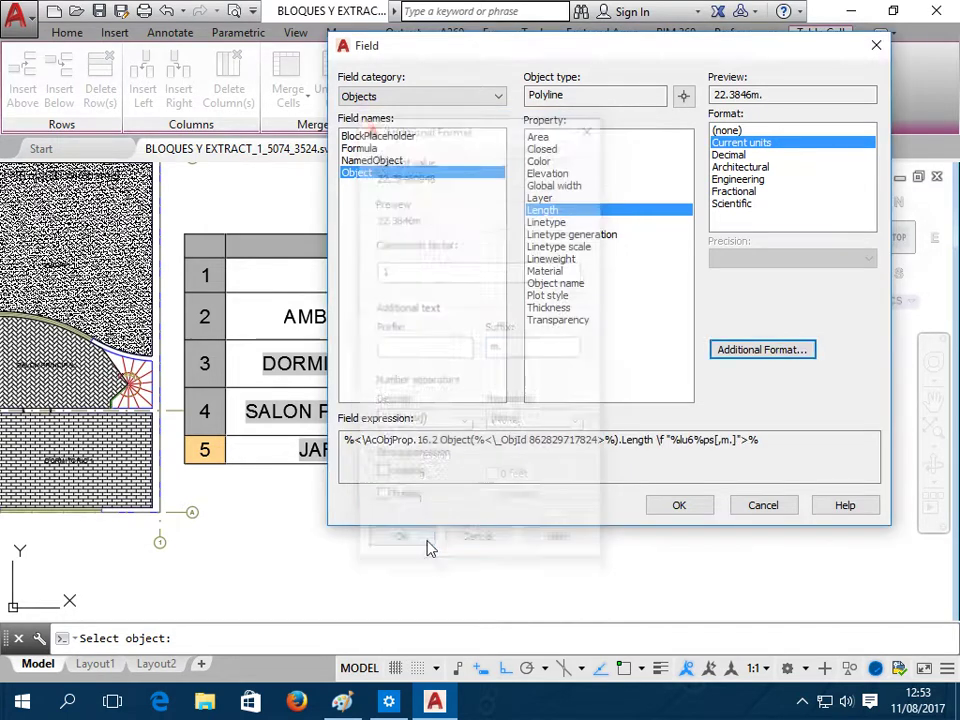
click(679, 505)
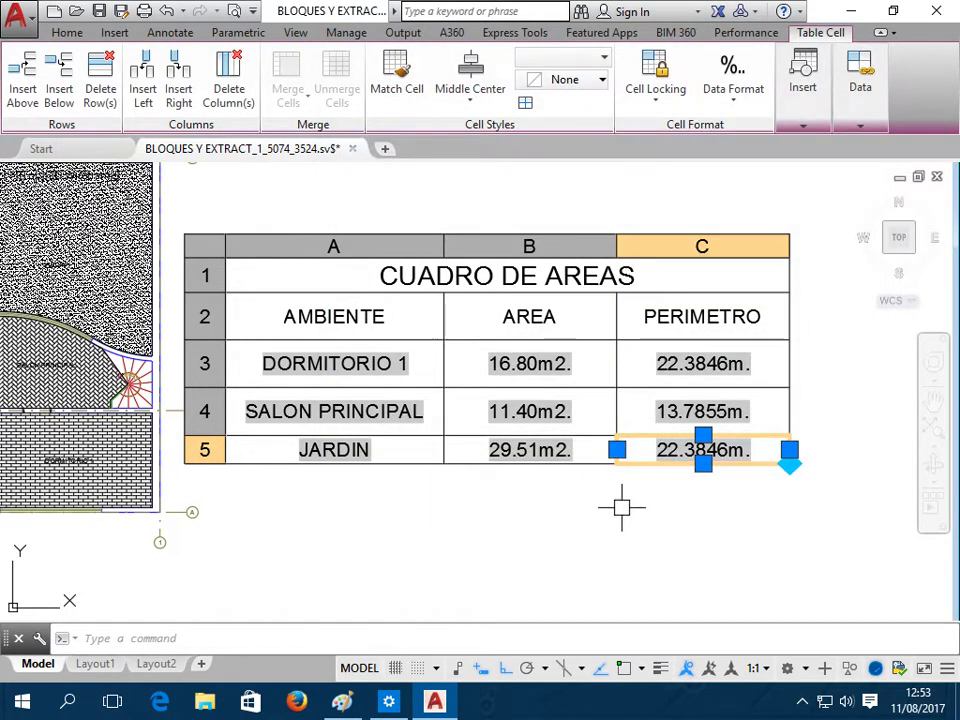
key(Escape)
mouse_move(647, 508)
middle_down()
mouse_move(705, 510)
mouse_move(678, 539)
mouse_move(625, 463)
middle_up()
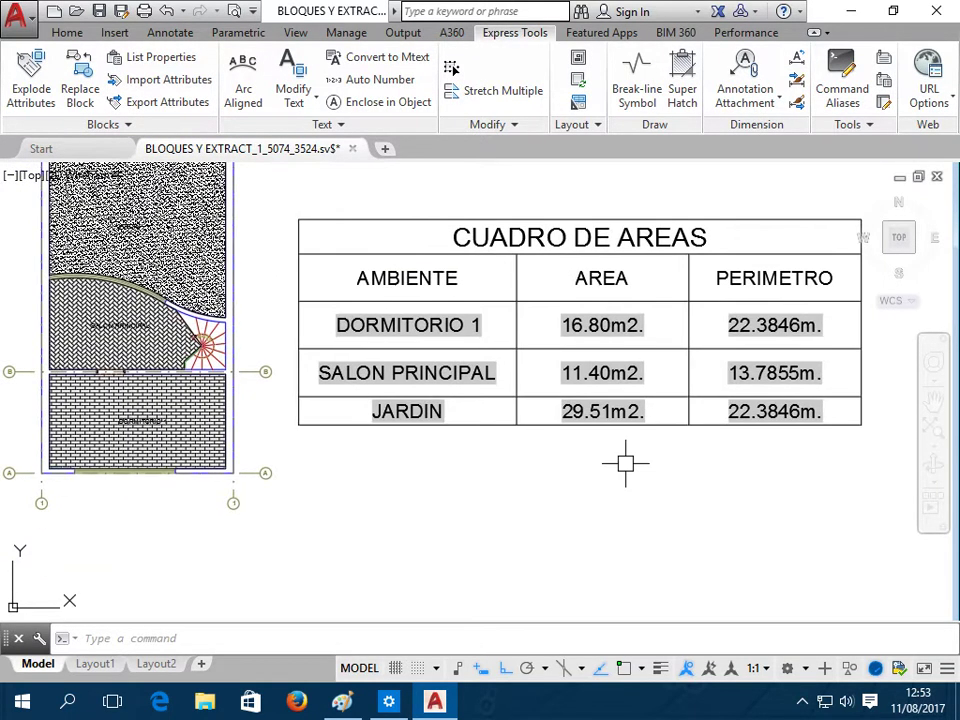
click(623, 321)
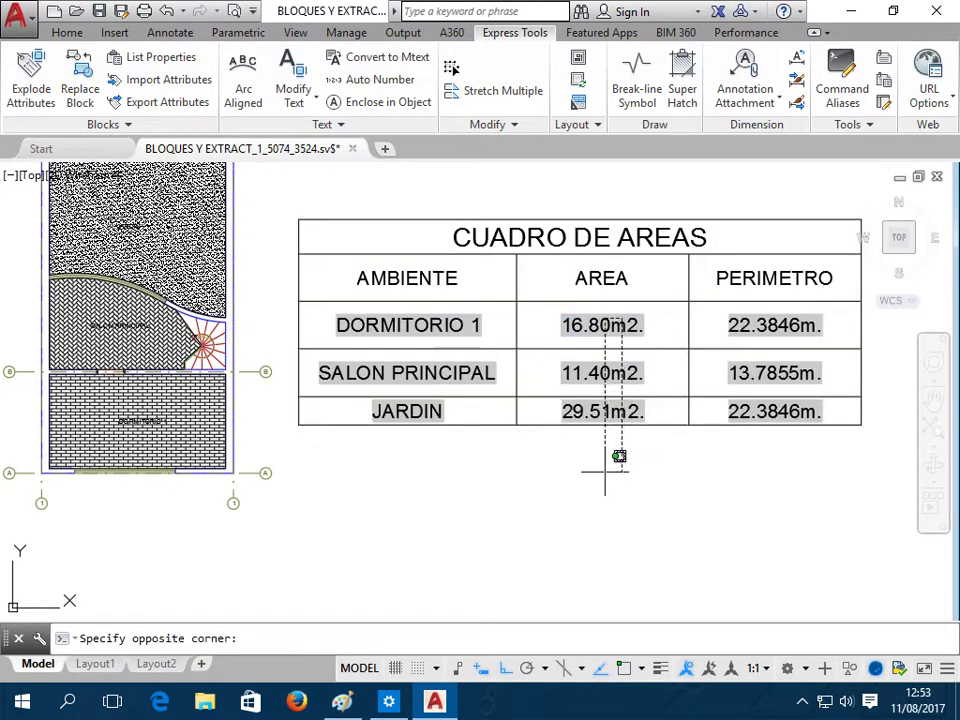
click(619, 454)
right_click(595, 452)
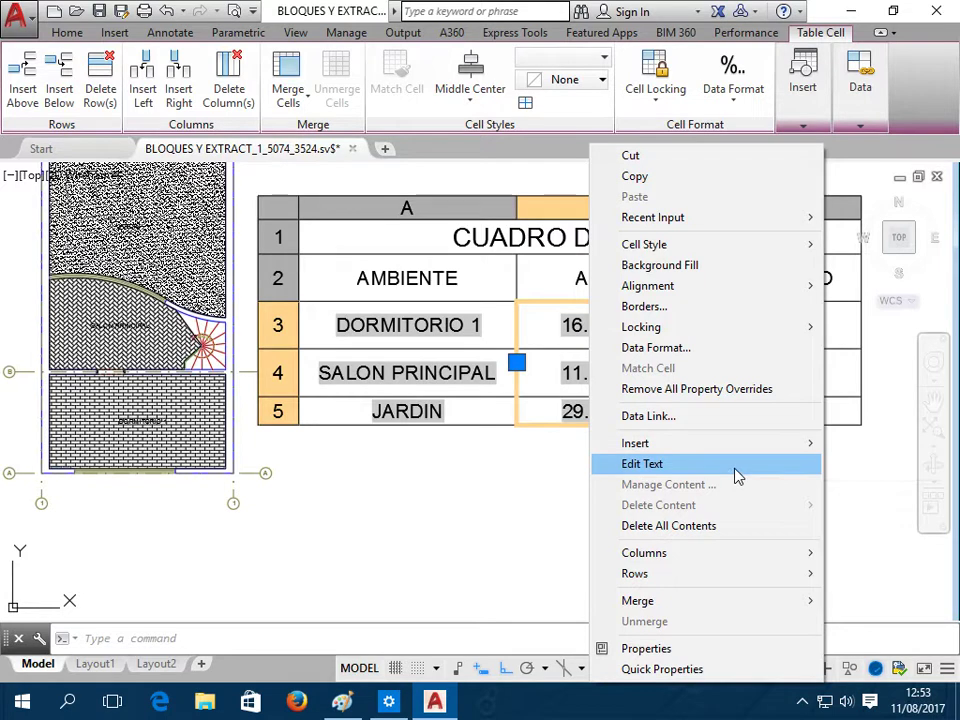
click(565, 485)
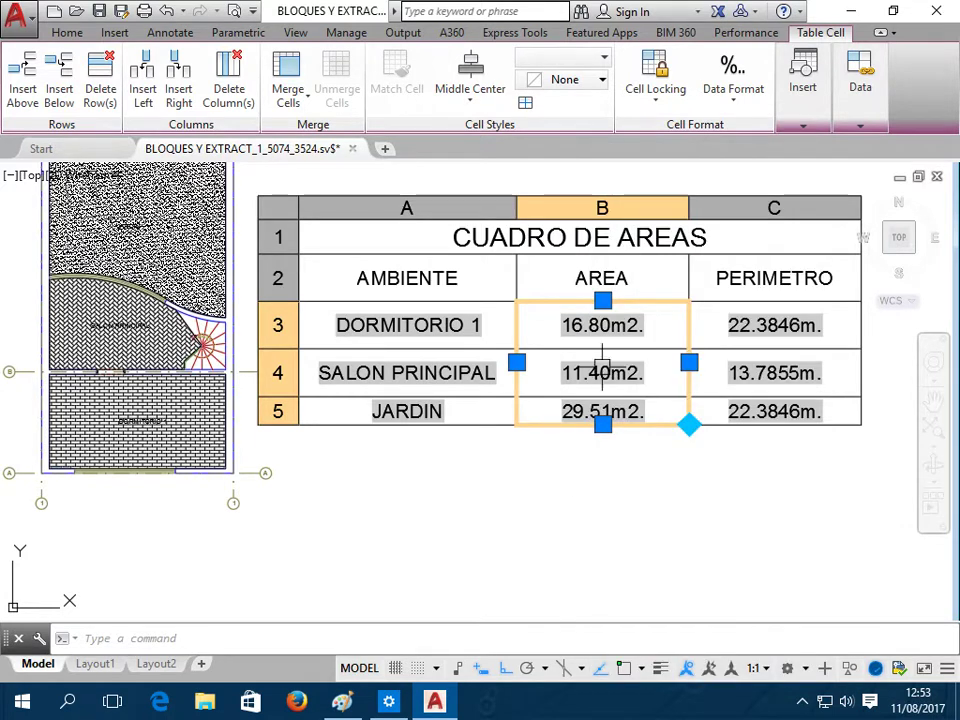
double_click(597, 335)
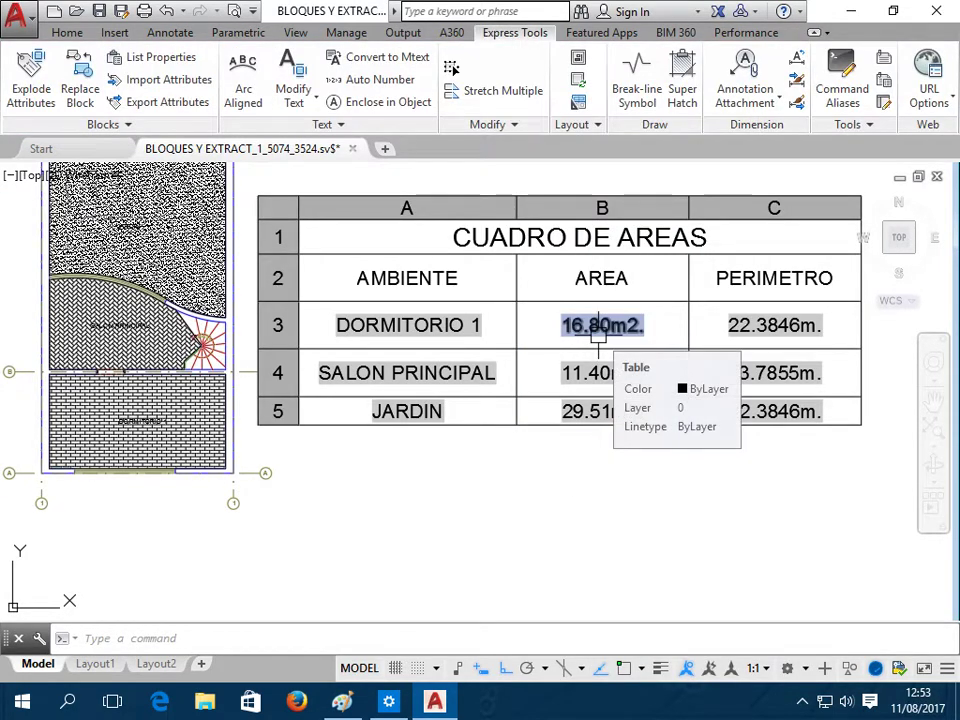
key(Escape)
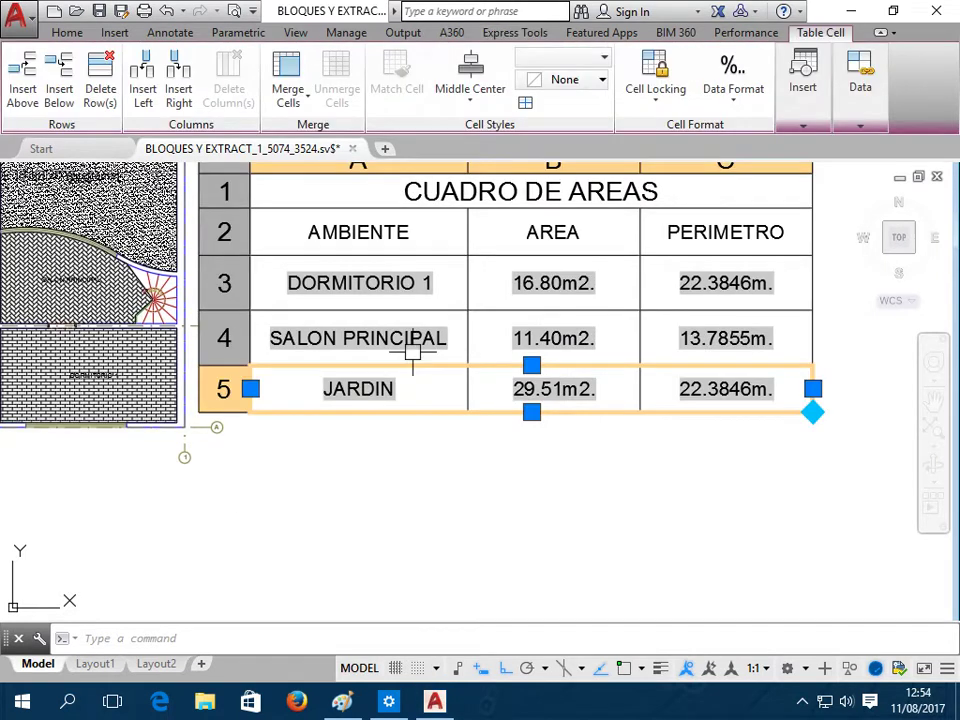
click(60, 100)
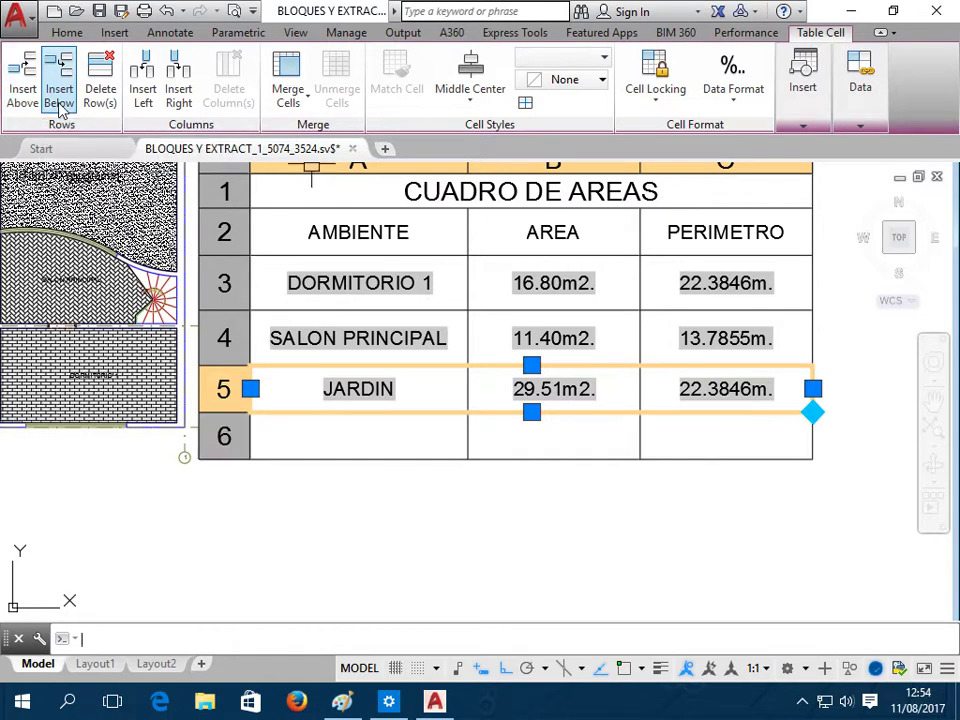
click(566, 527)
click(570, 412)
click(561, 437)
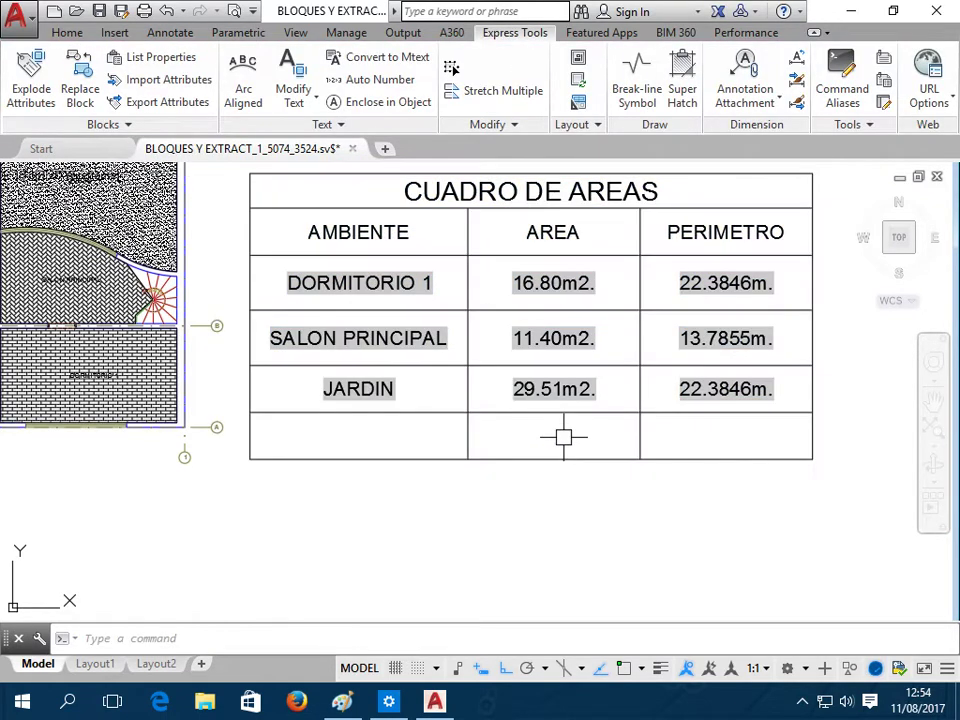
right_click(611, 432)
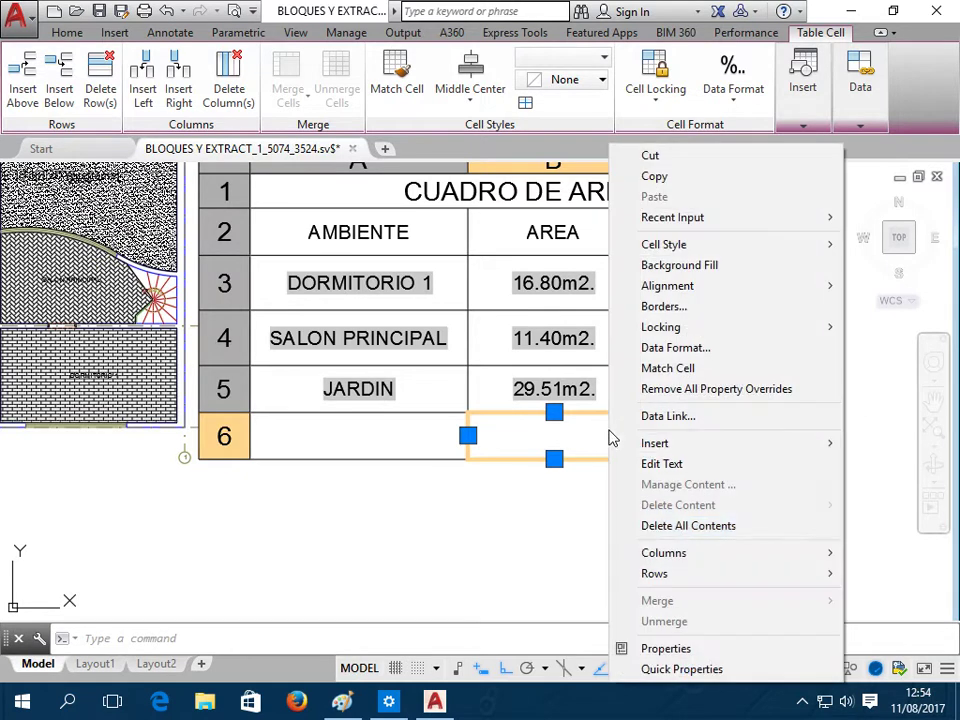
mouse_move(655, 443)
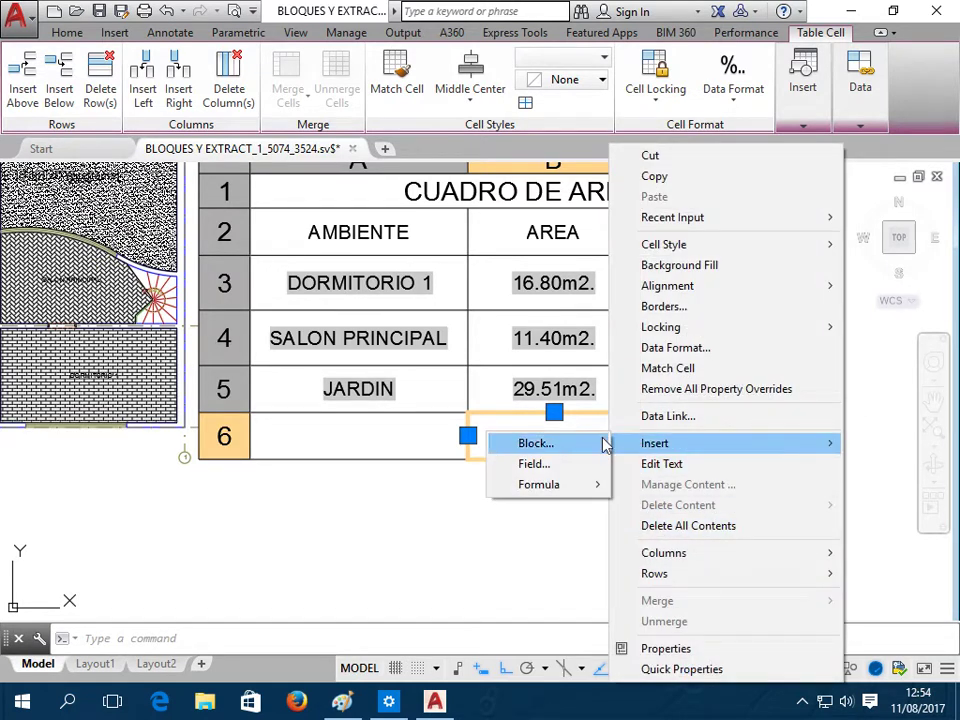
mouse_move(539, 484)
click(652, 488)
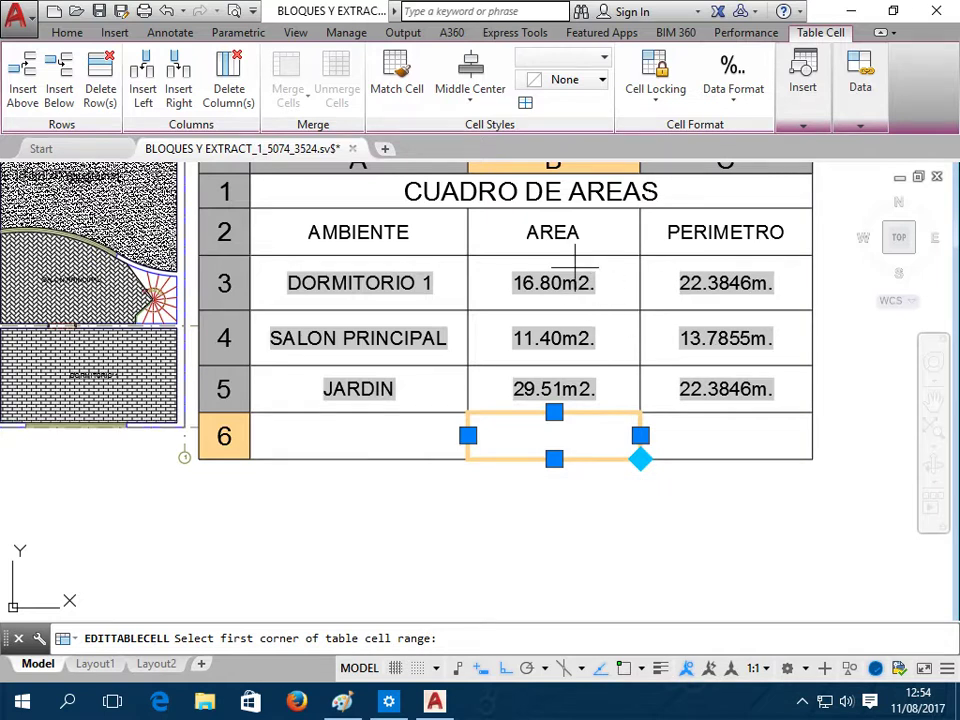
click(533, 265)
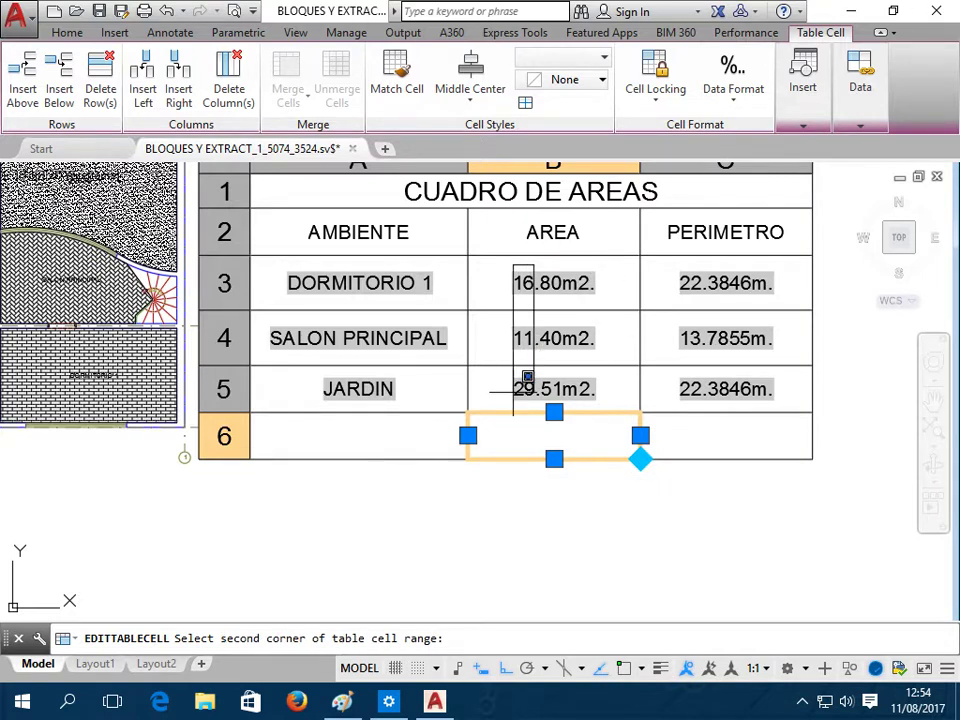
click(527, 380)
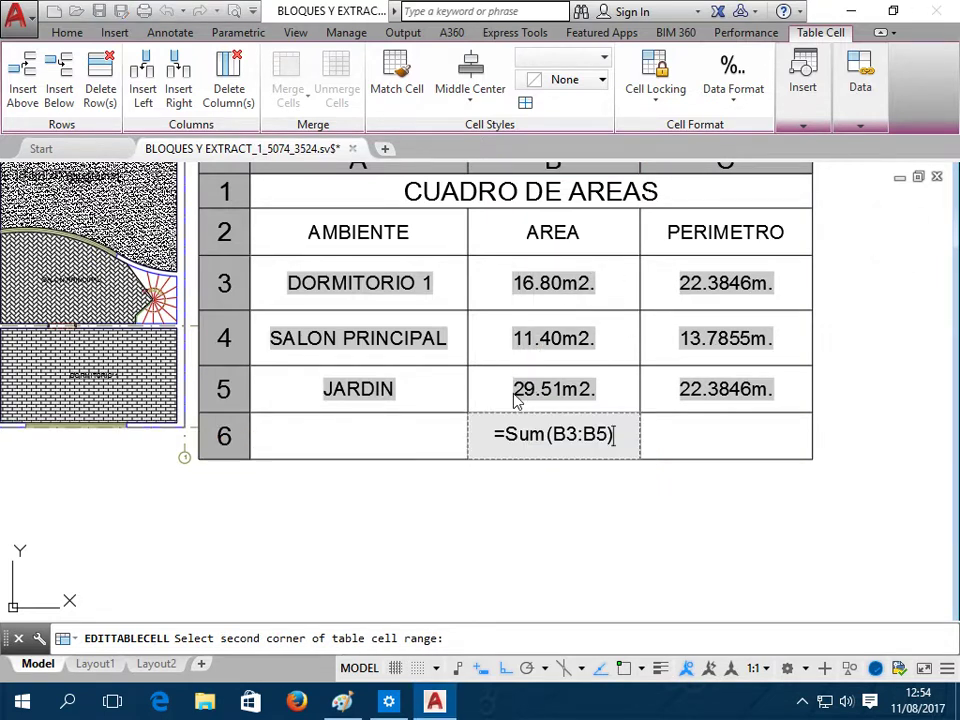
click(672, 515)
key(Escape)
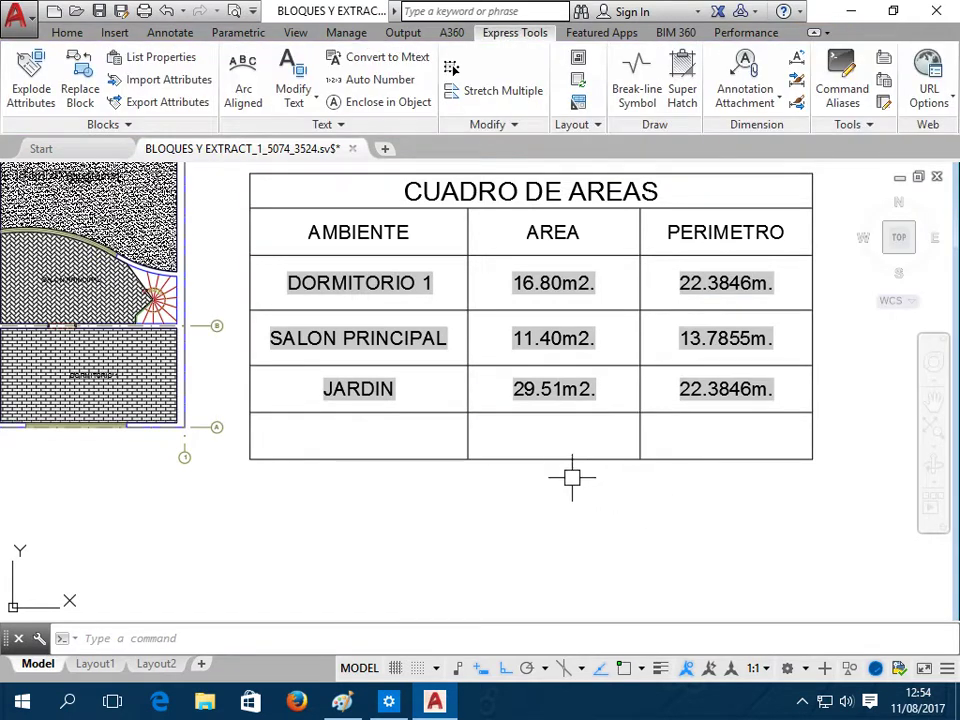
key(ctrl+z)
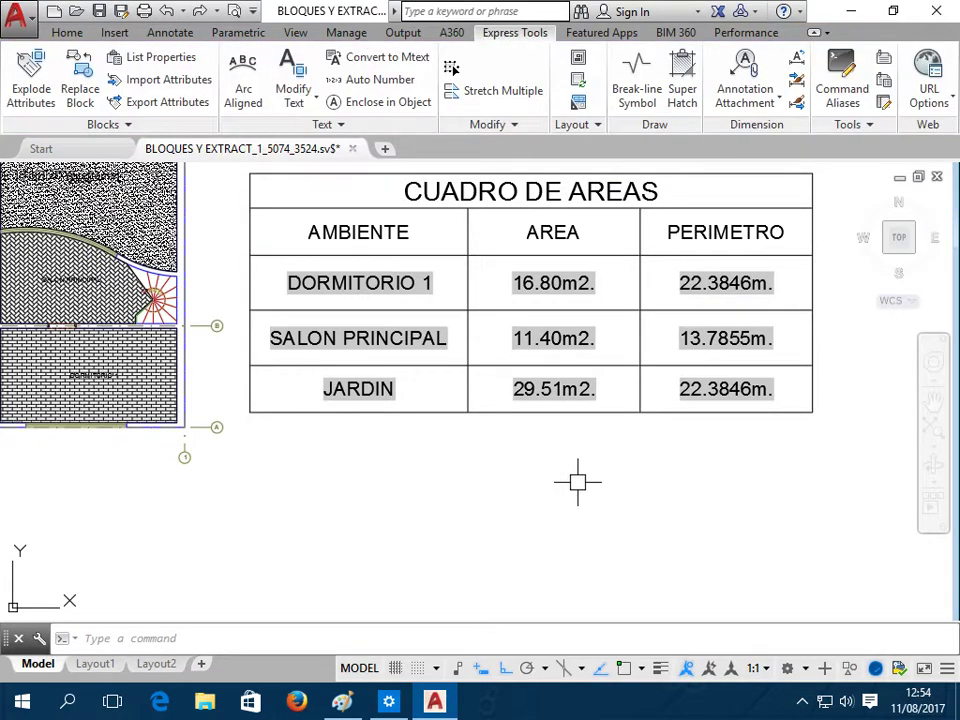
Insert a new row below the JARDIN row
click(553, 400)
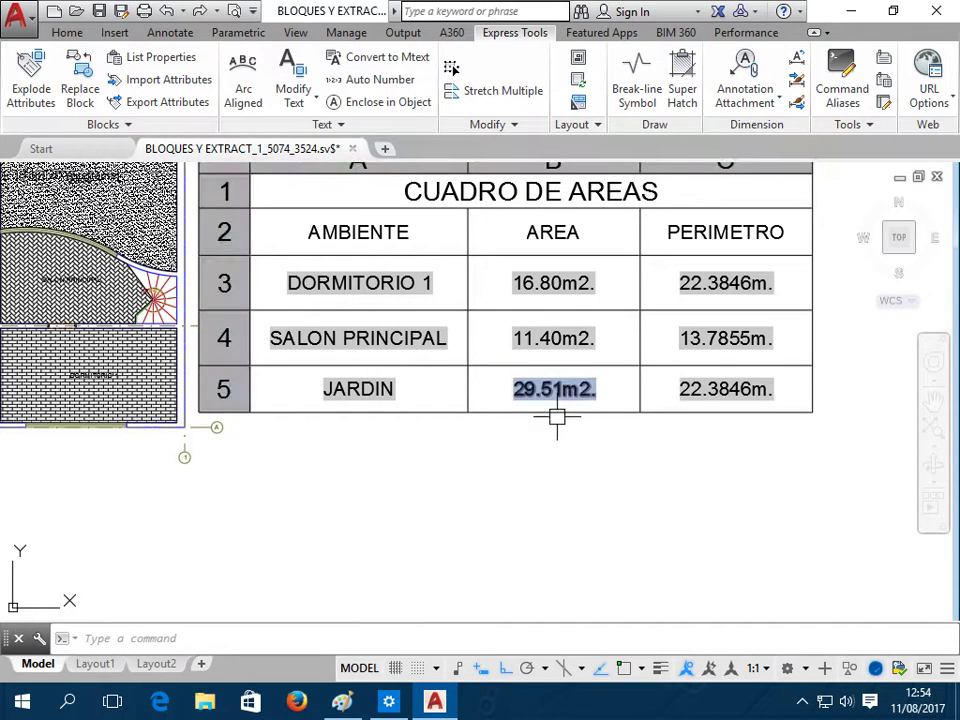
key(Escape)
click(435, 390)
click(727, 418)
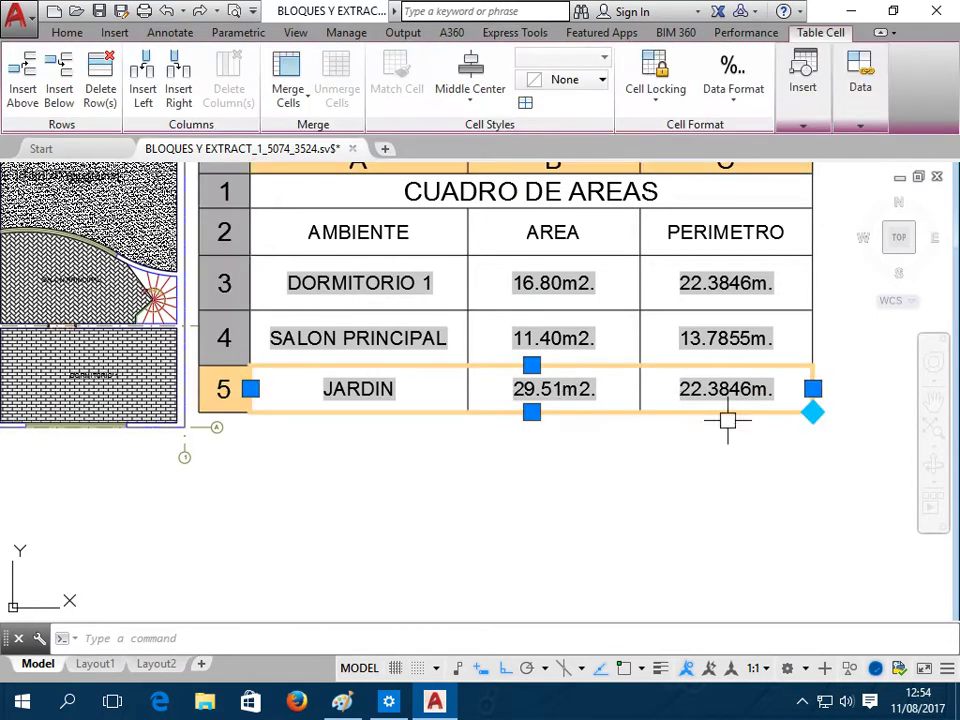
click(60, 96)
click(634, 505)
click(590, 458)
Put a =Sum(B3:B5) formula in cell B6, totalling 57.71m2
click(561, 414)
click(550, 430)
right_click(550, 430)
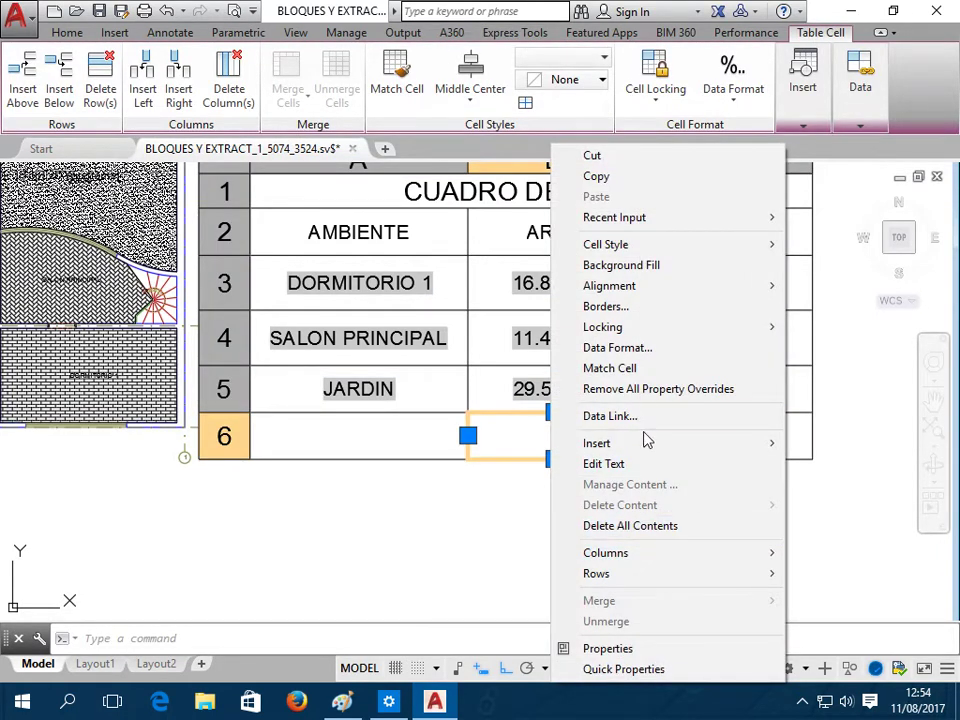
mouse_move(597, 443)
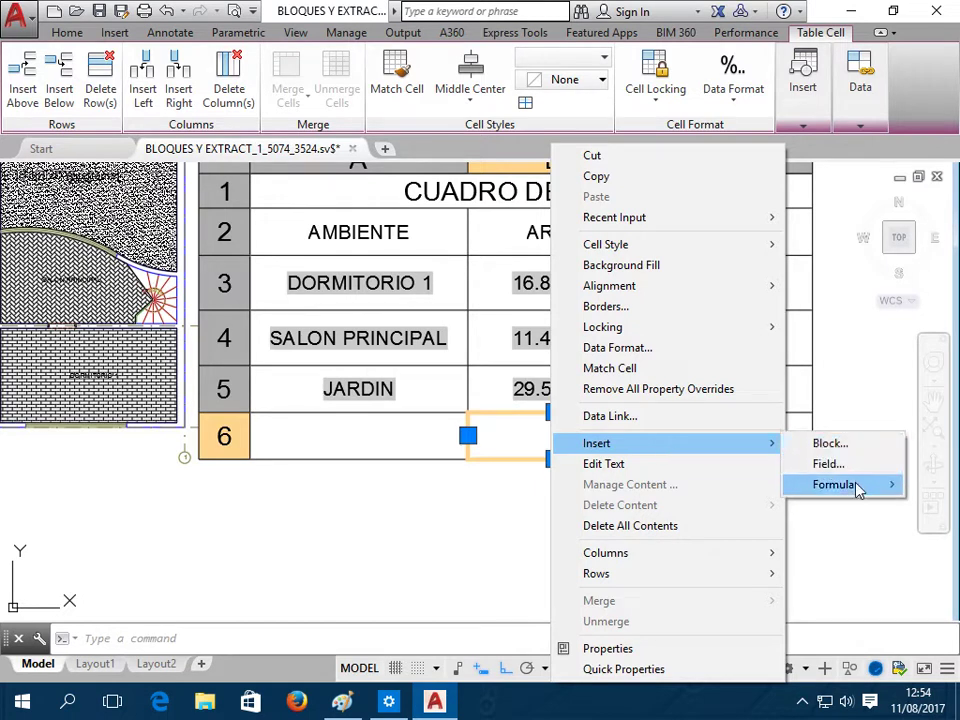
mouse_move(834, 484)
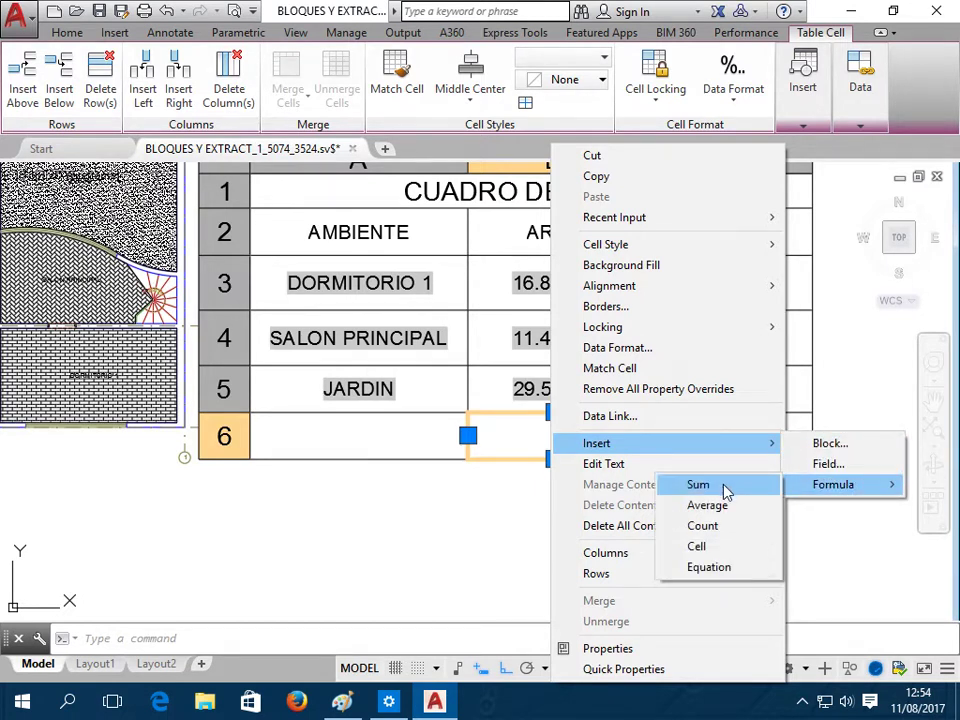
click(730, 485)
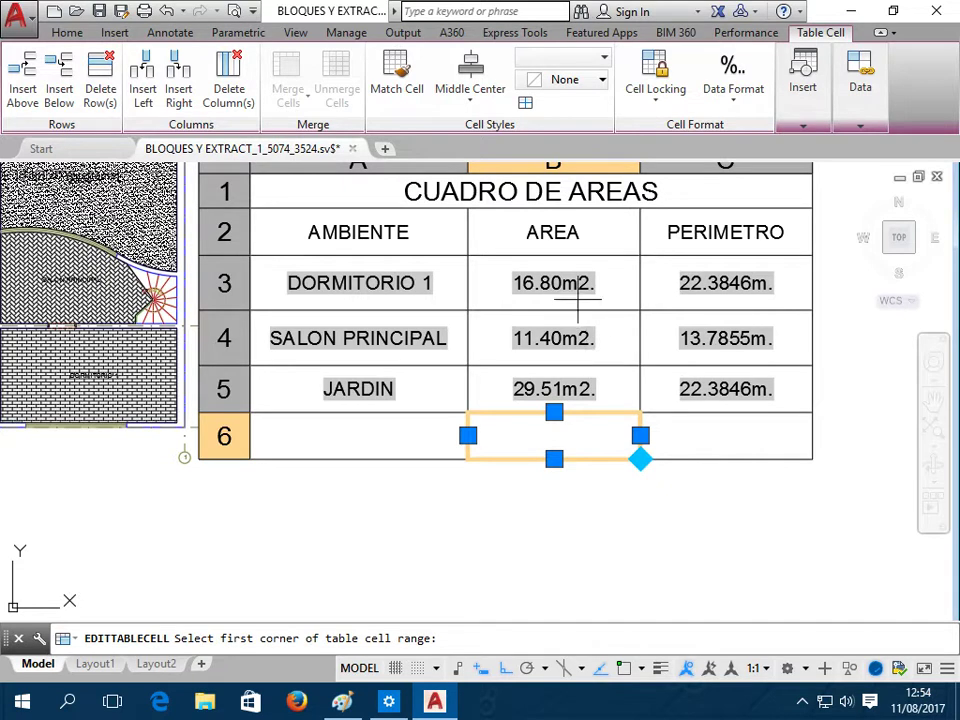
click(612, 280)
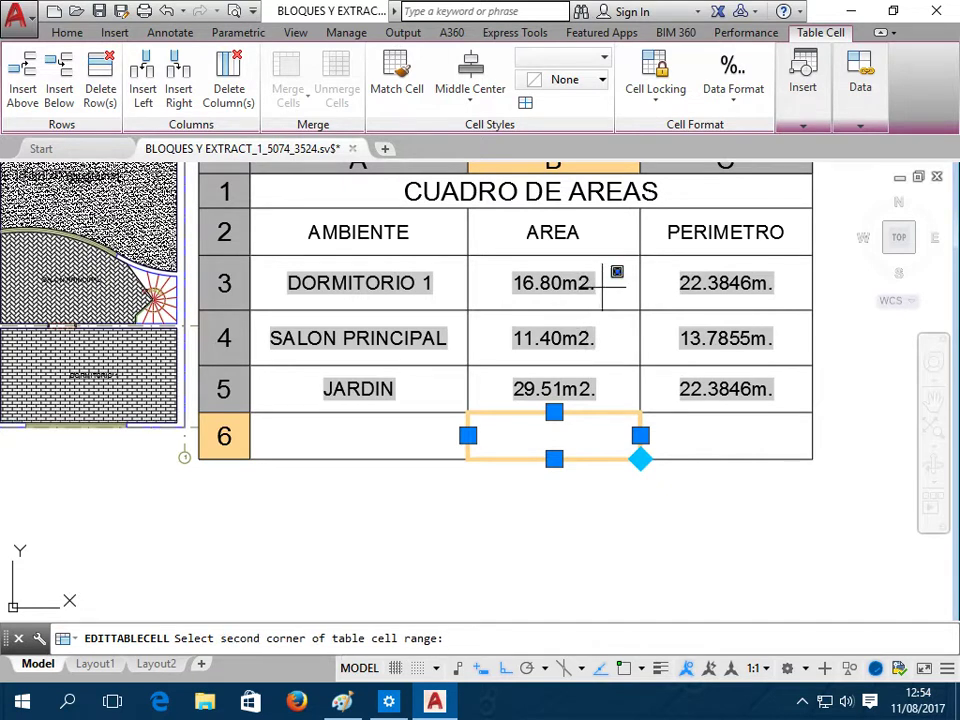
click(600, 385)
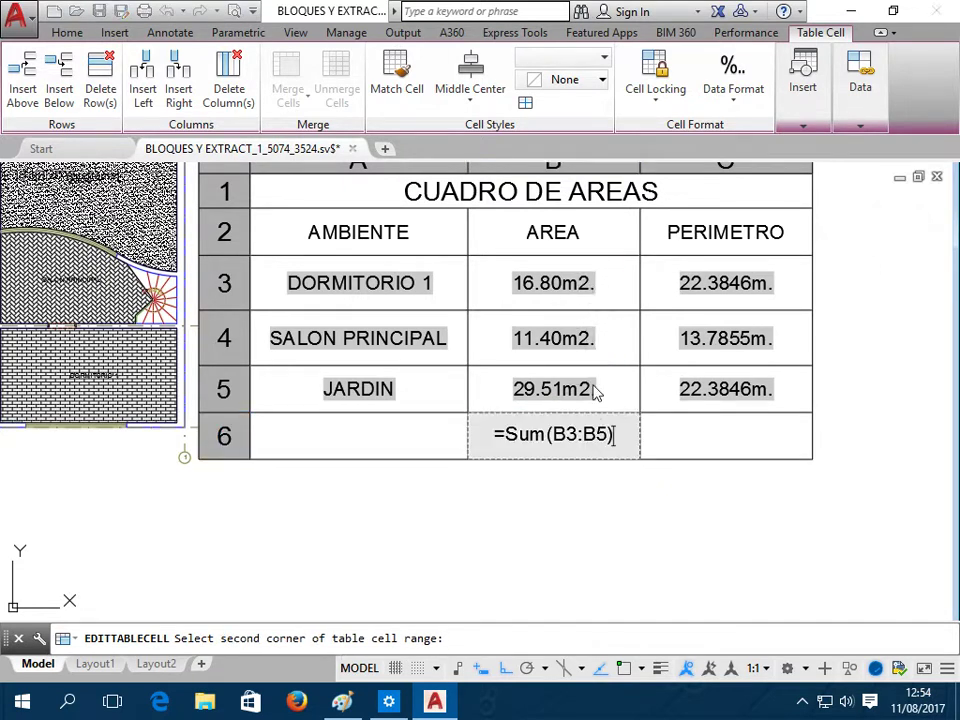
click(599, 519)
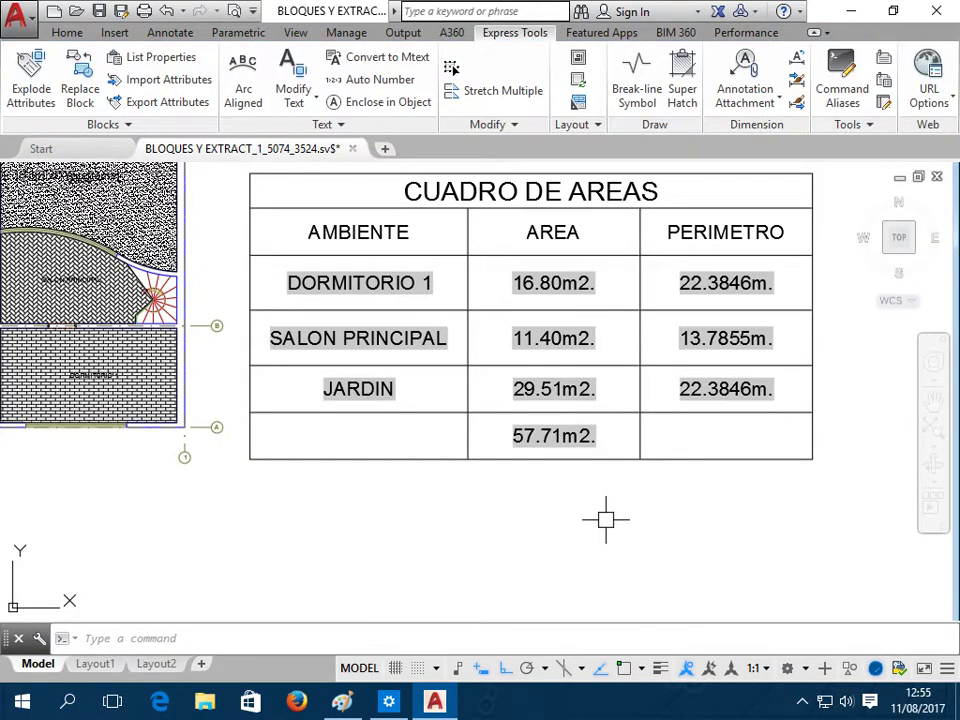
Put a =Sum(C3:C5) formula in cell C6, totalling the perimeters at 58.5547m
scroll(605, 519, down, 2)
scroll(606, 516, up, 2)
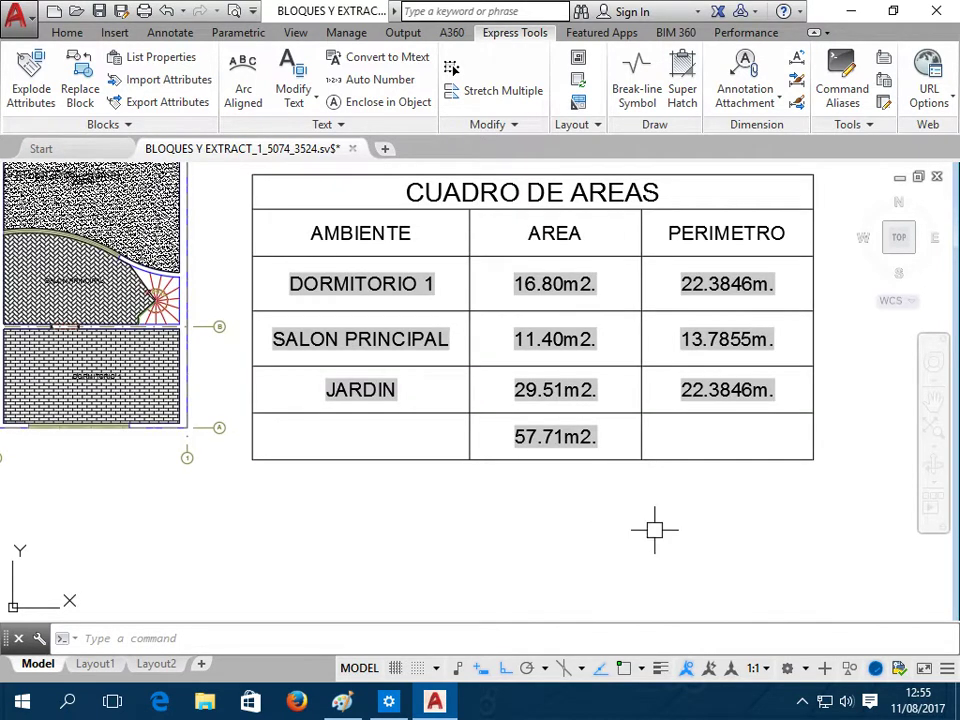
scroll(660, 480, down, 2)
scroll(600, 450, up, 2)
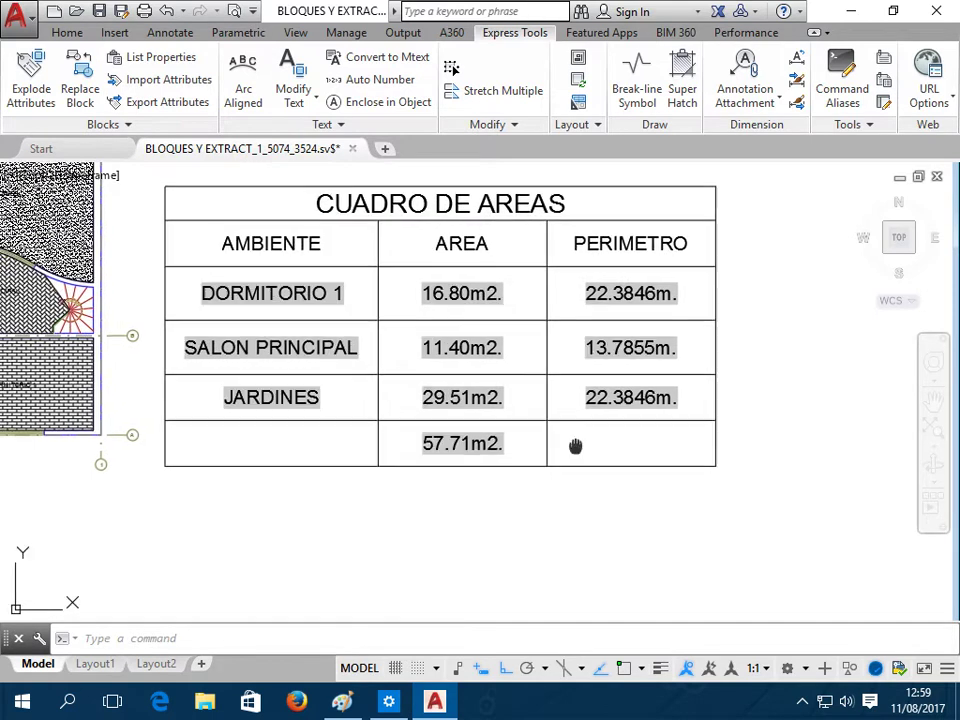
middle_drag(574, 446, 617, 462)
click(617, 462)
right_click(619, 462)
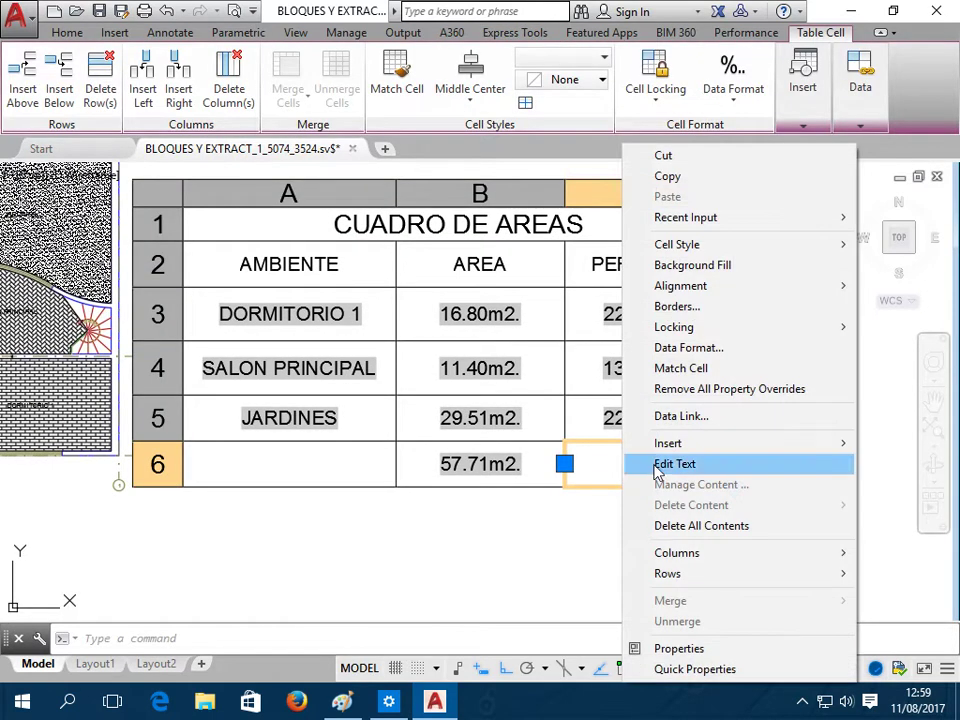
mouse_move(700, 443)
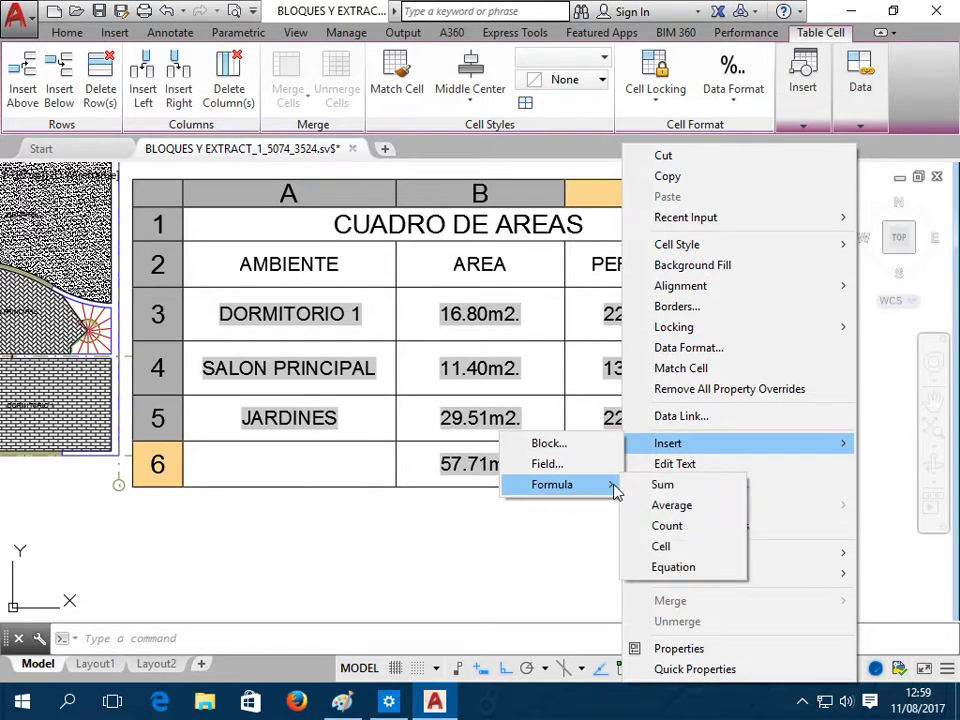
click(662, 484)
click(672, 306)
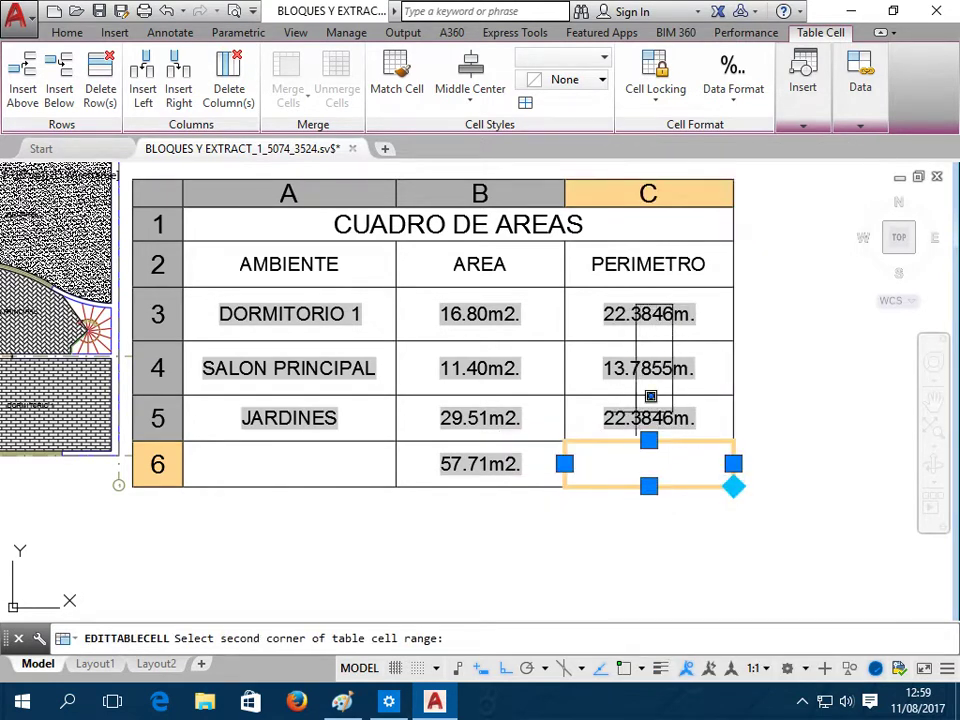
click(649, 402)
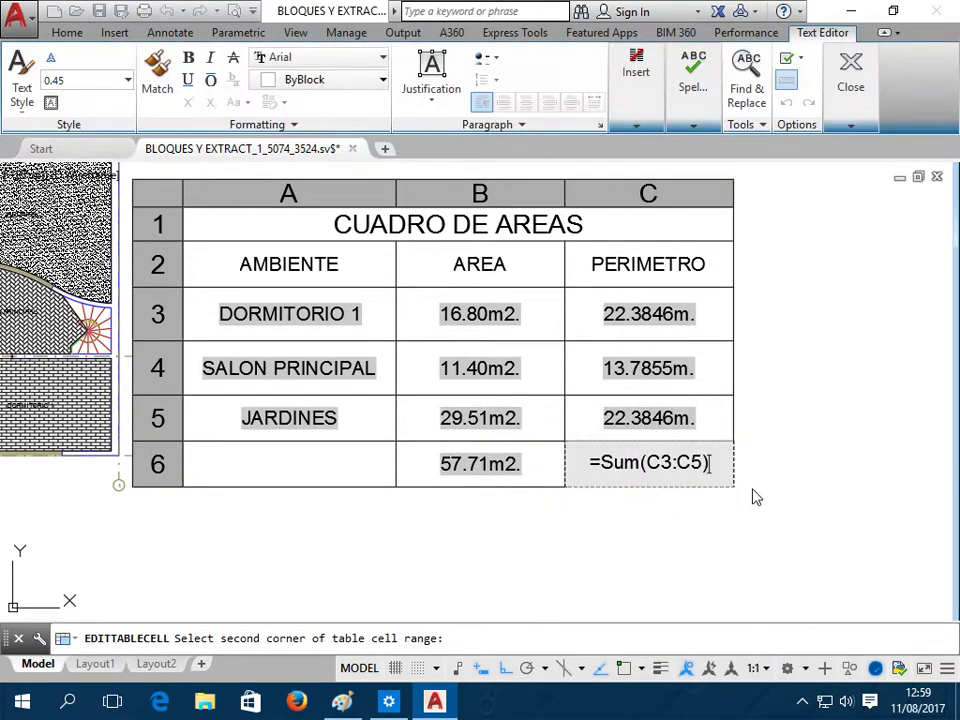
click(731, 525)
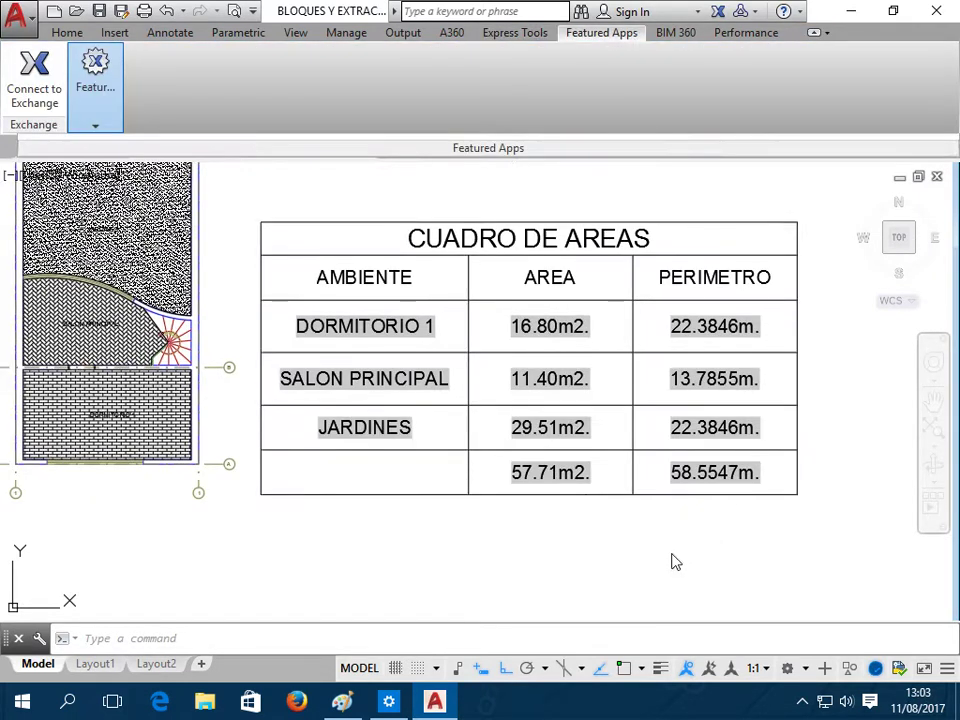
Stretch the left side of the site plan further left with a crossing-window STRETCH
scroll(238, 502, down, 2)
scroll(255, 515, down, 1)
text(S)
key(Return)
click(265, 545)
click(45, 168)
key(Return)
click(105, 215)
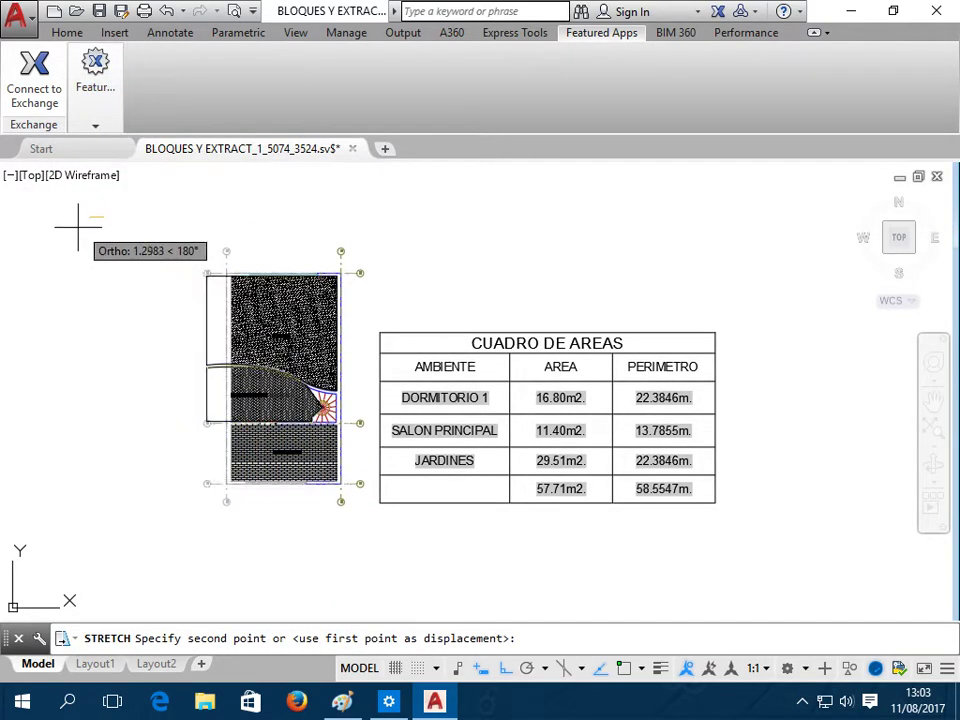
click(77, 226)
Regenerate with RE so the table shows areas totalling 72.59m2 and perimeters 66.8173m
text(RE)
key(Return)
click(592, 494)
scroll(589, 510, up, 2)
scroll(585, 518, down, 2)
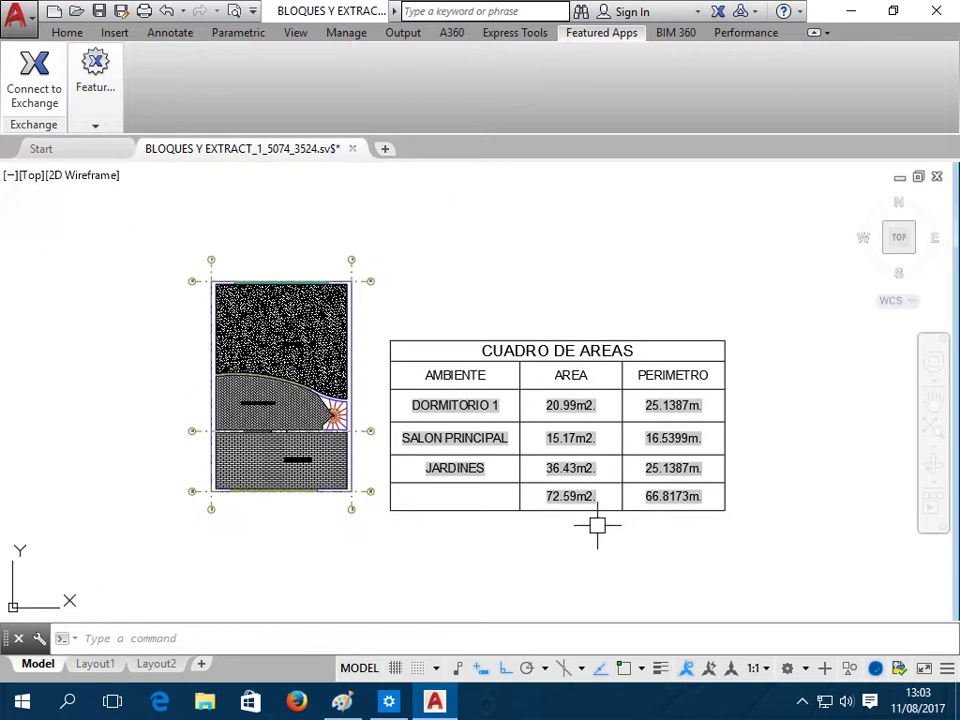
scroll(489, 527, up, 2)
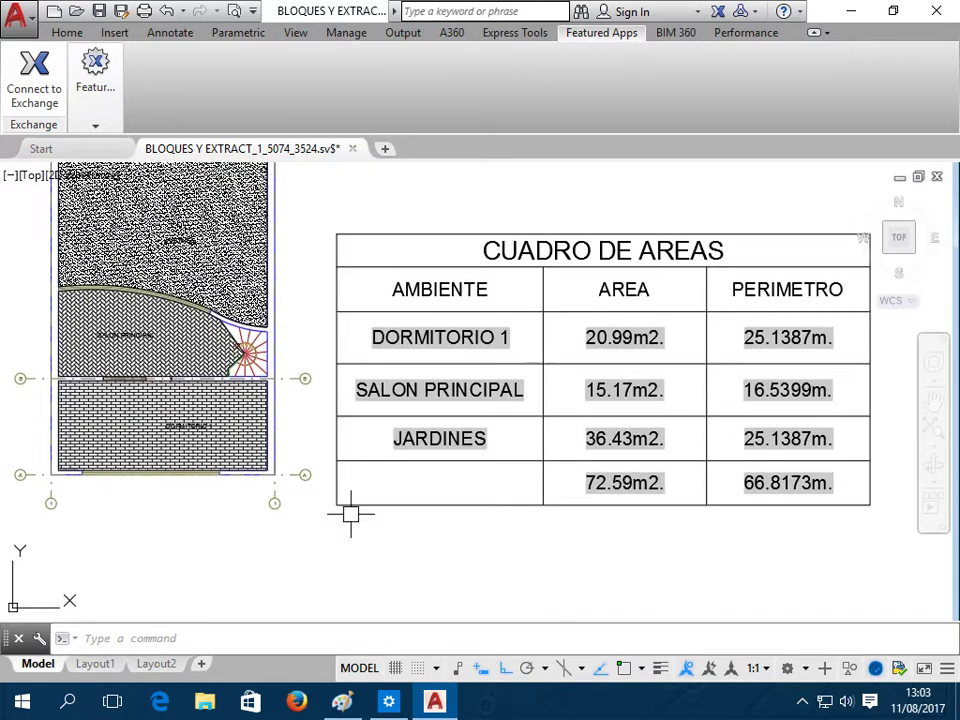
click(336, 506)
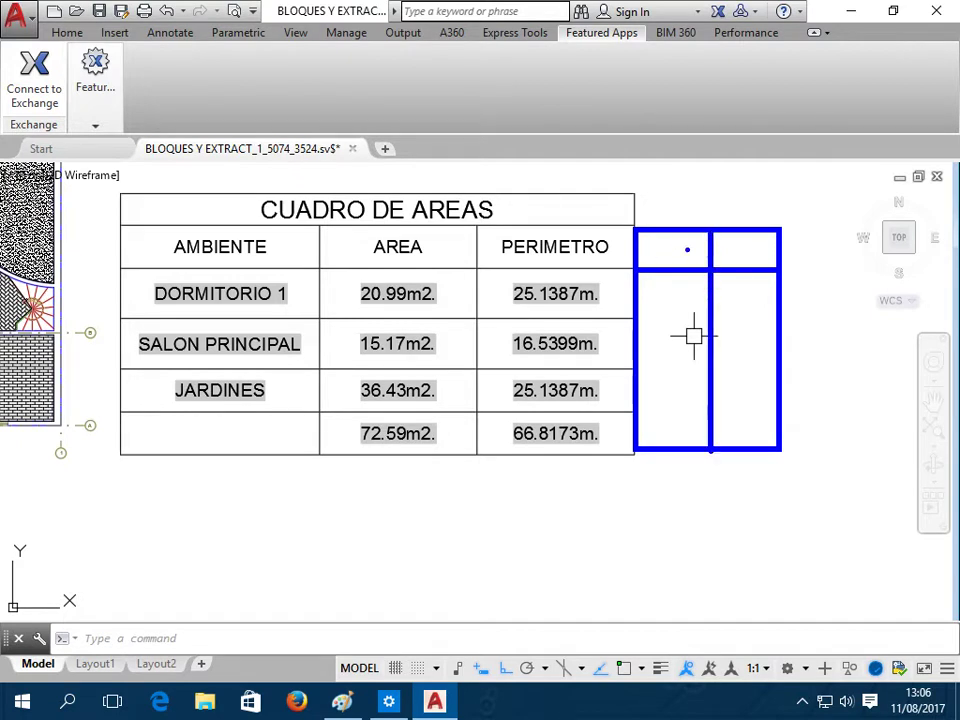
text(CxM)
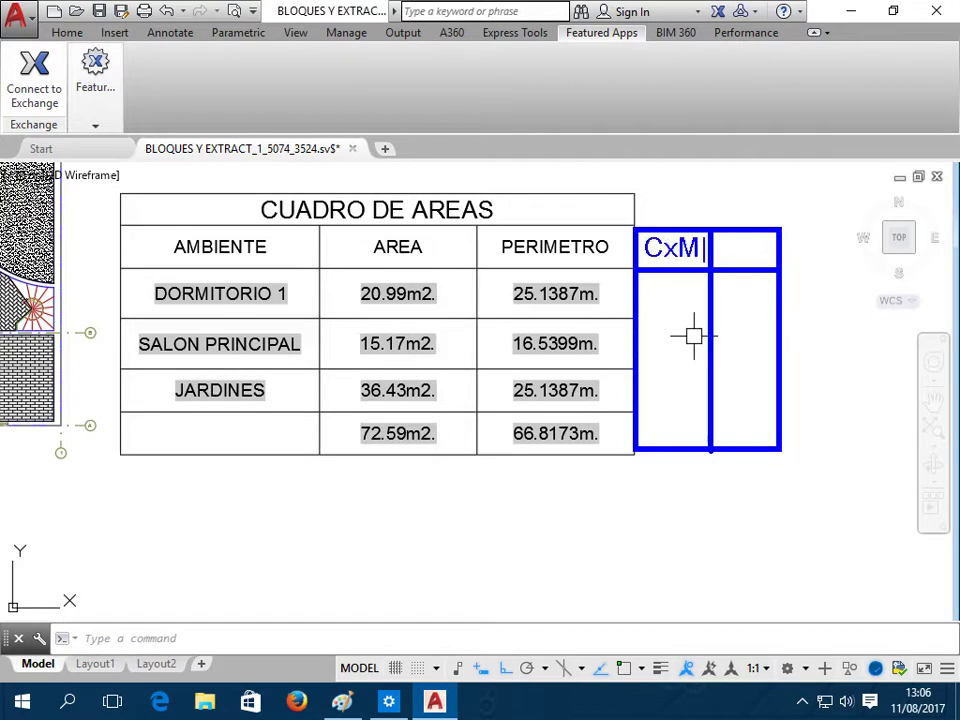
key(BackSpace)
key(BackSpace)
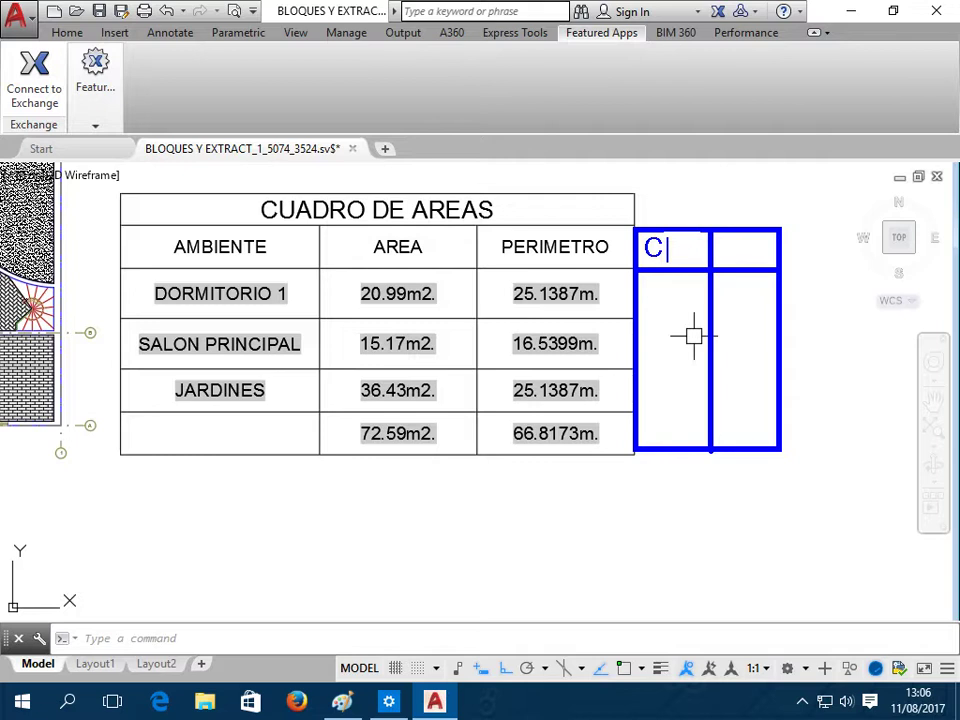
text(m)
key(BackSpace)
text(X)
key(BackSpace)
text(xm2)
text( ·)
key(BackSpace)
text(PARCIA)
key(BackSpace)
key(BackSpace)
key(BackSpace)
text(CIAL)
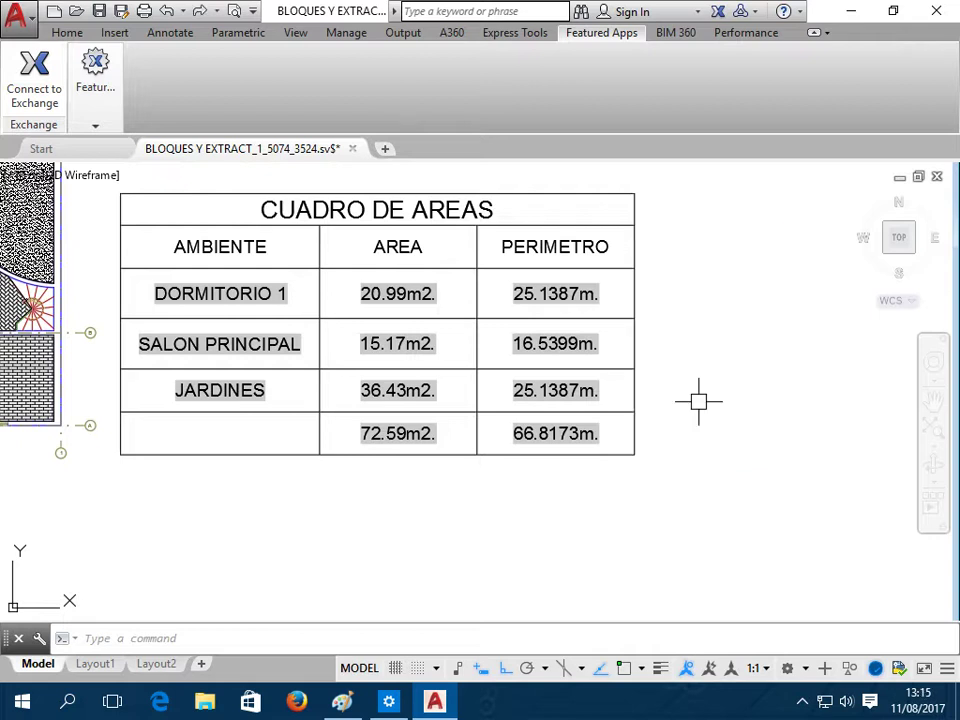
Select the PERIMETRO header cell and insert new columns to its right
click(690, 358)
click(686, 290)
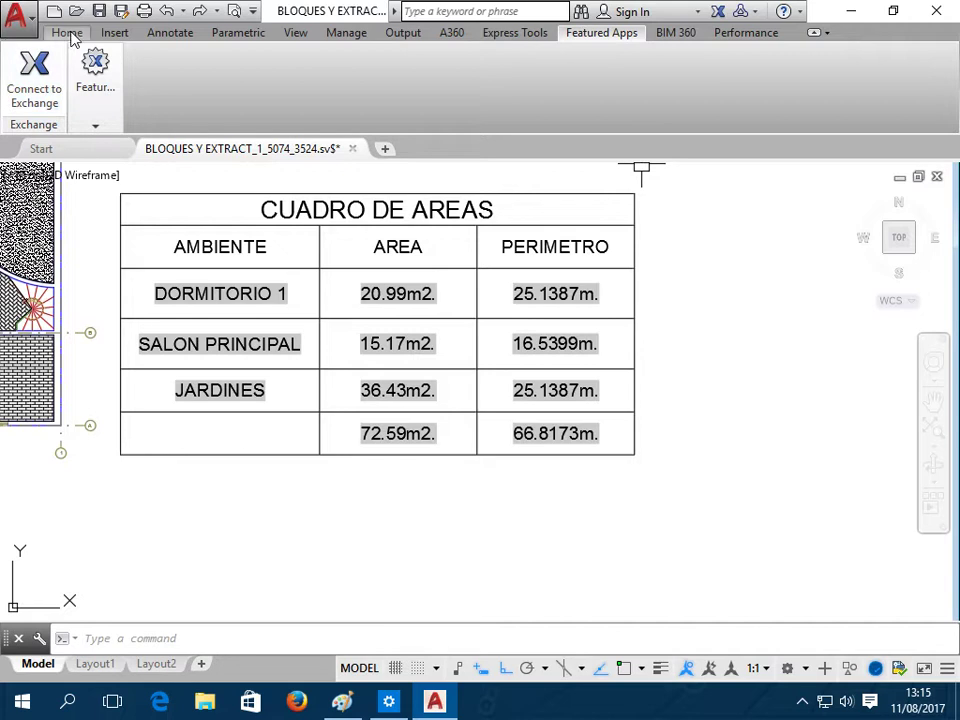
click(68, 32)
click(584, 250)
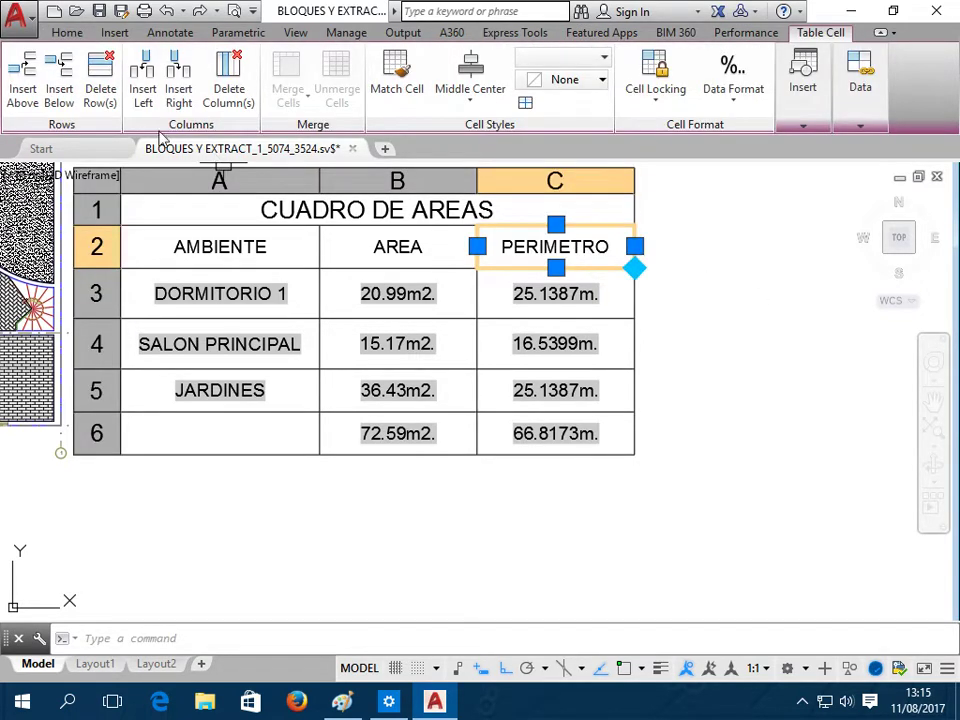
click(182, 107)
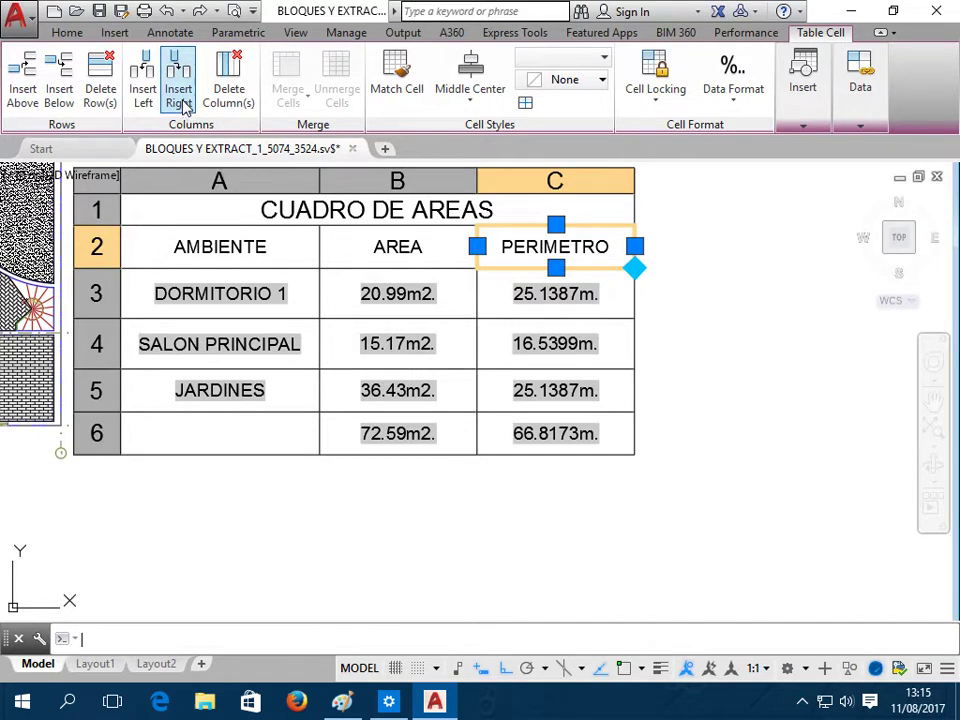
Pan to show the new columns D and E, and select header cell D2
middle_drag(482, 274, 425, 288)
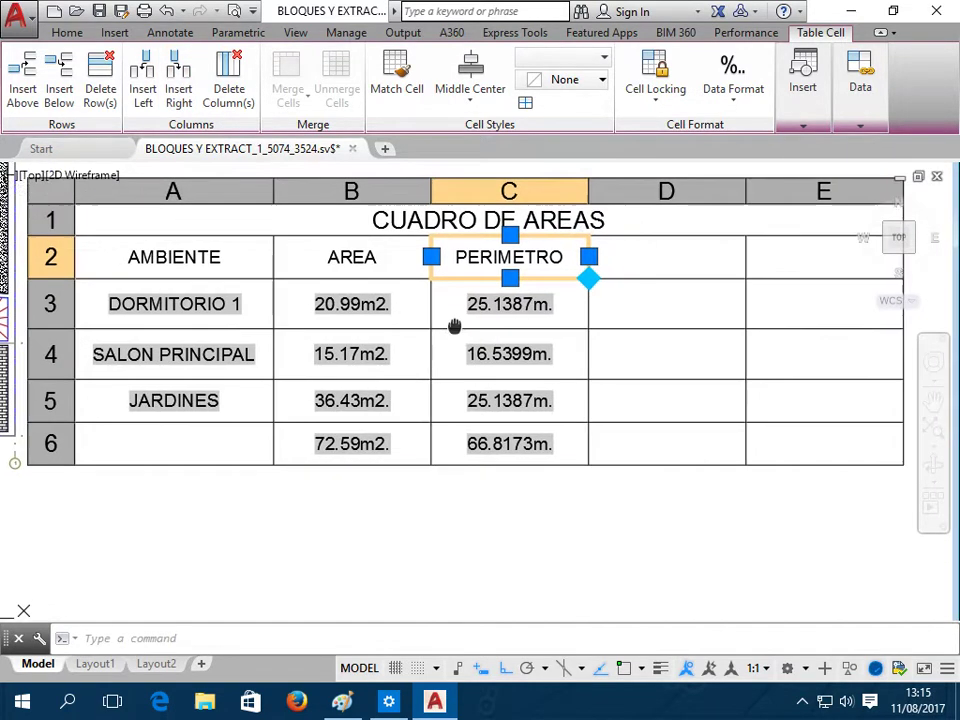
key(Escape)
click(563, 306)
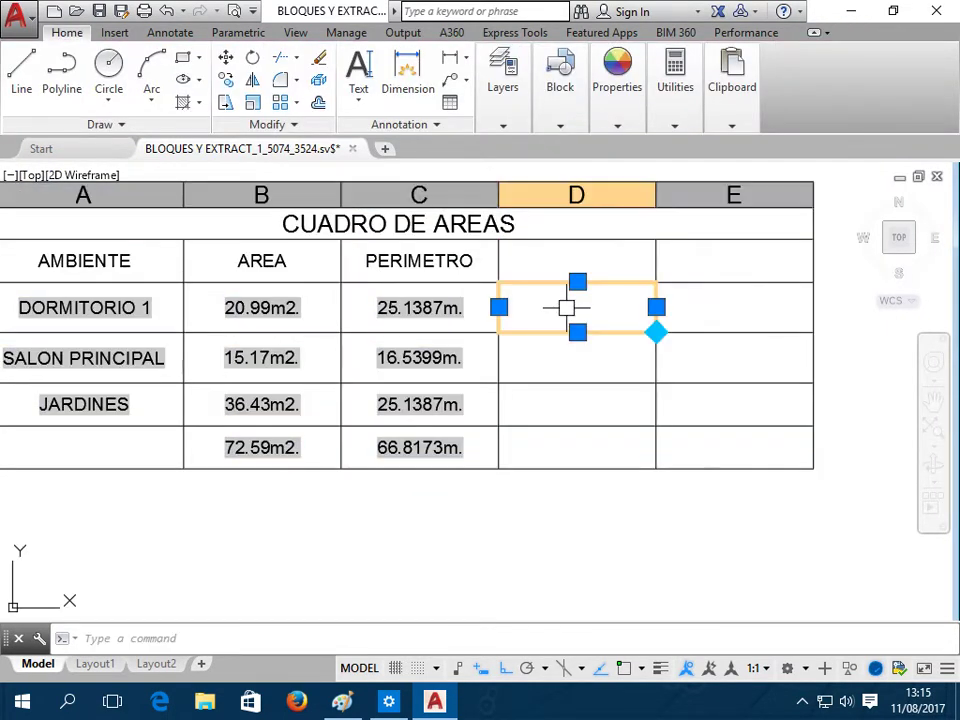
click(559, 258)
click(559, 258)
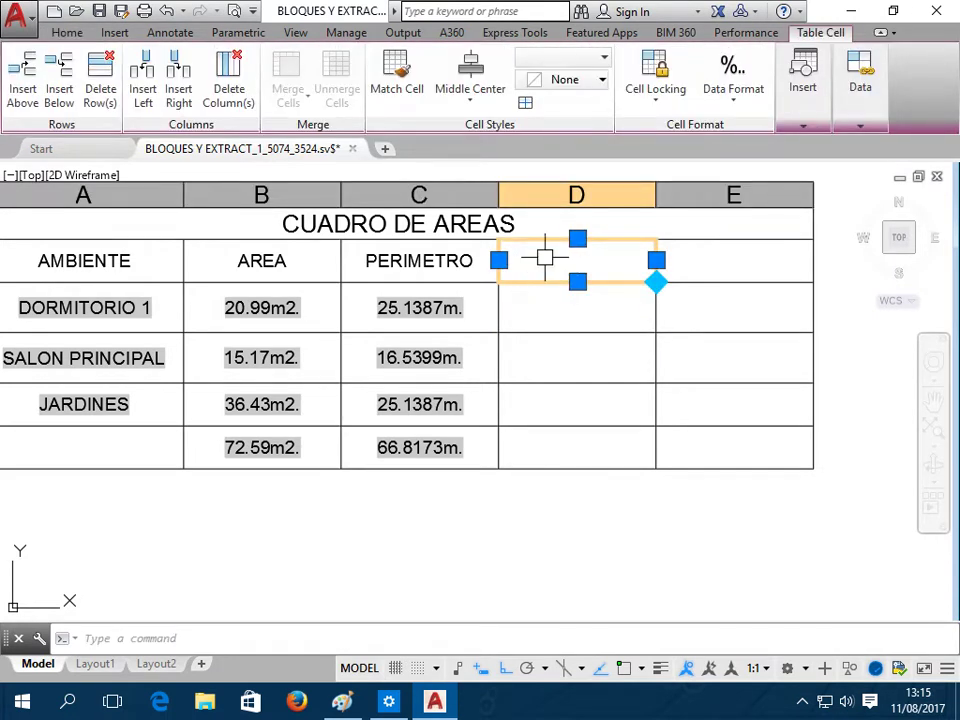
Enter the heading 'C x m2' in cell D2
double_click(547, 262)
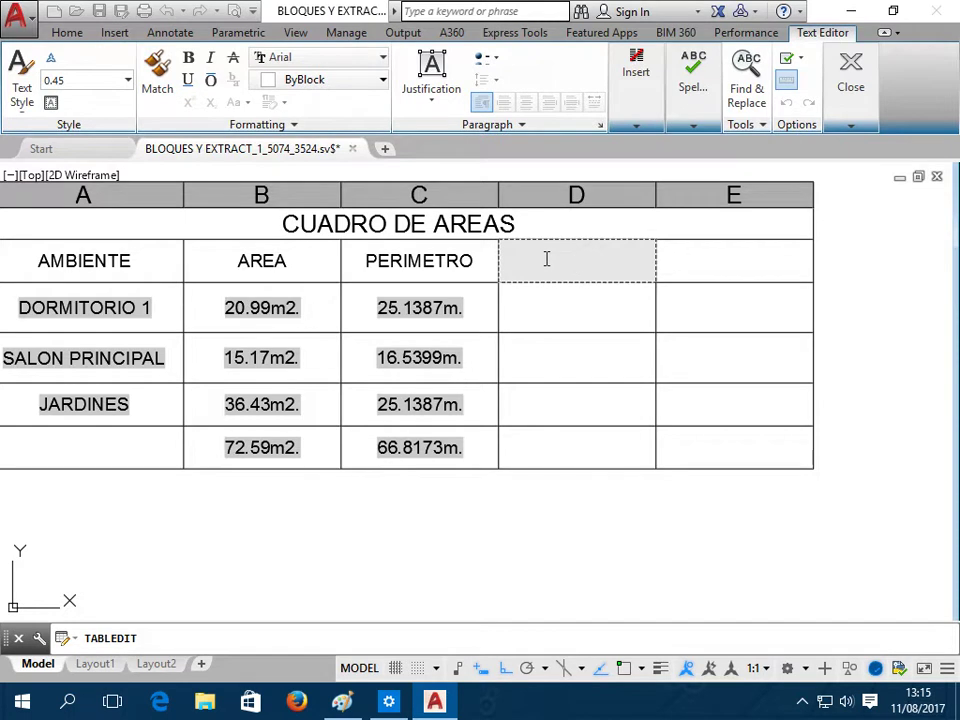
text(c)
key(BackSpace)
text(C)
text( x M)
key(BackSpace)
text(m)
text(2)
click(696, 353)
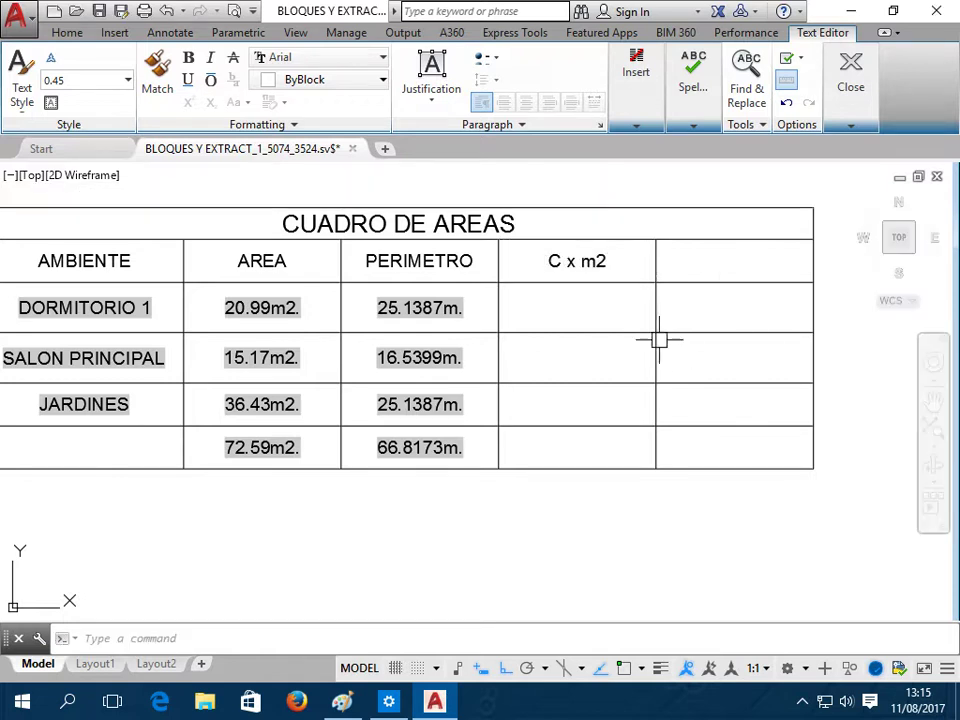
Enter the heading 'PARCIAL' in cell E2
click(713, 264)
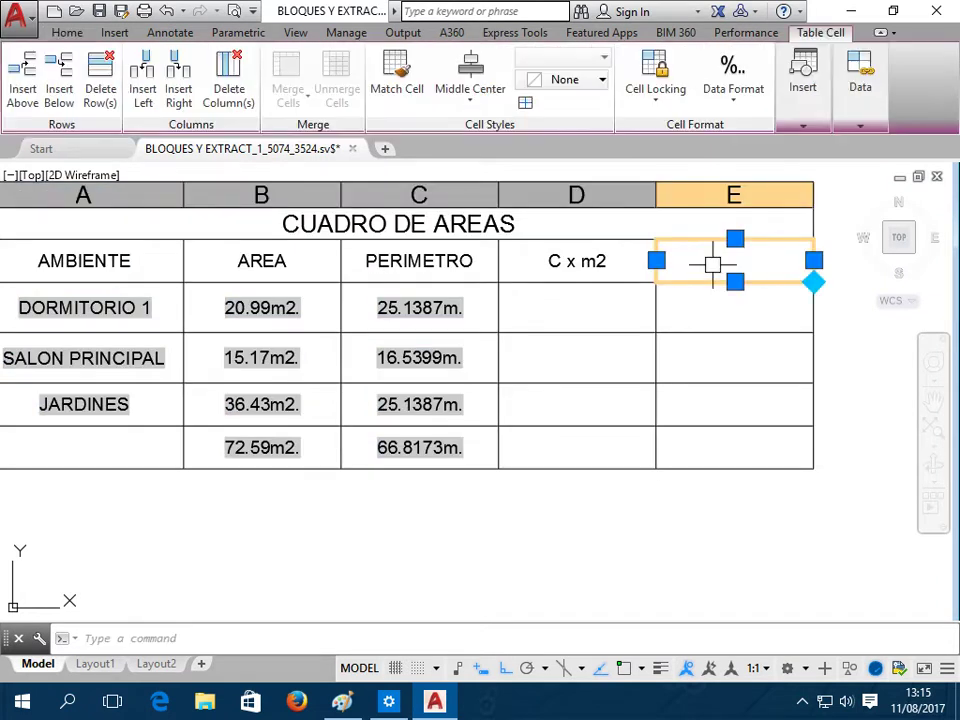
text(p)
key(BackSpace)
text(OA)
key(BackSpace)
key(BackSpace)
text(PARCIAL)
key(Return)
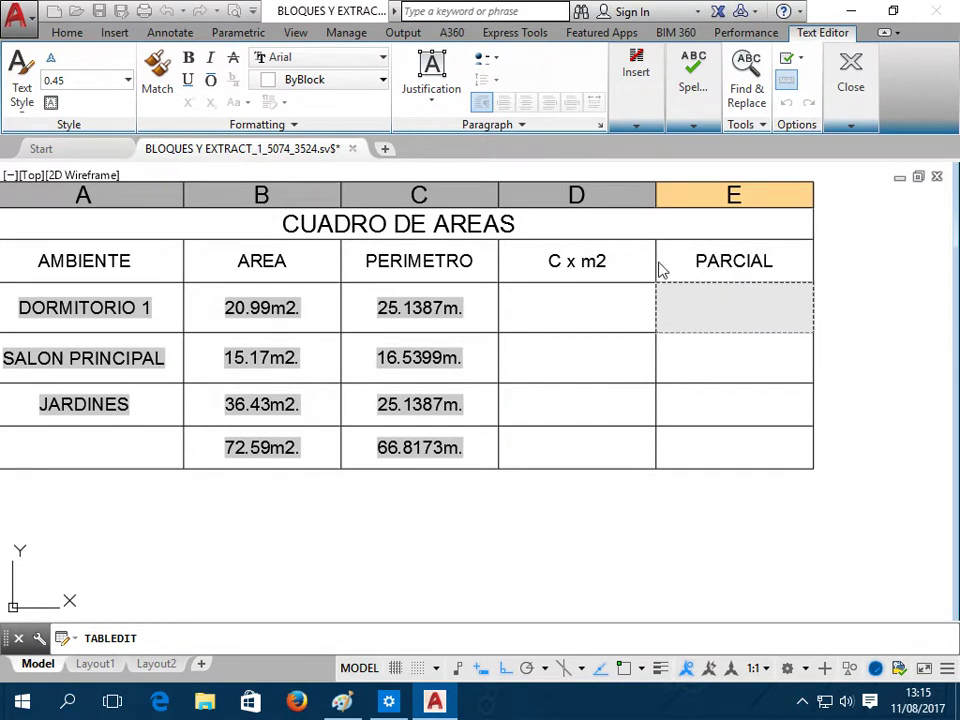
click(589, 317)
click(567, 301)
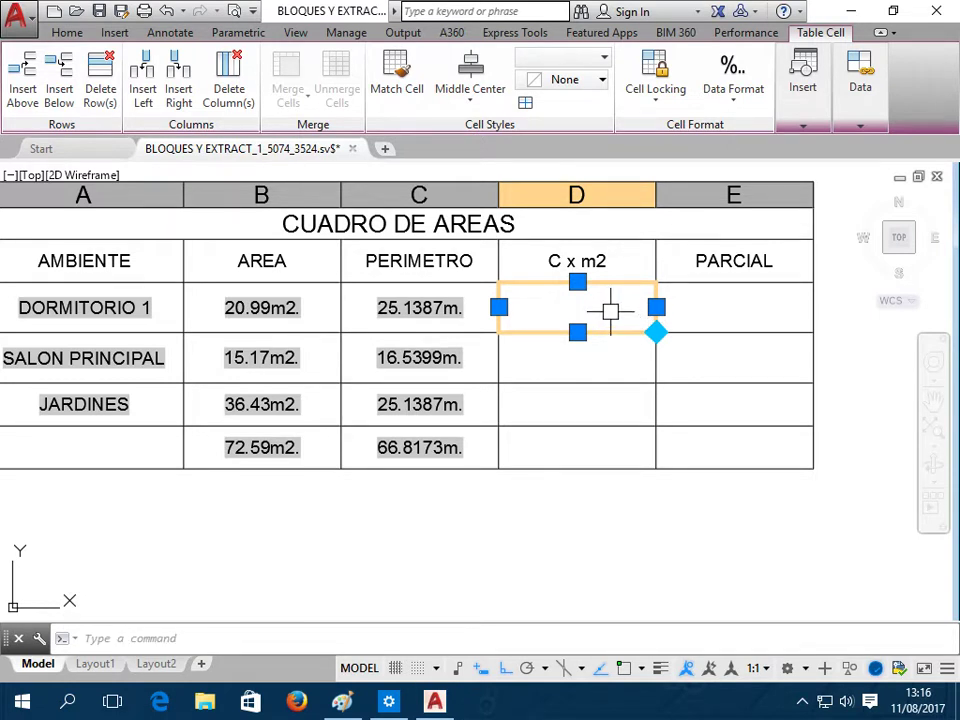
Enter the rates 45, 35 and 15 in cells D3 to D5
text(45)
key(Return)
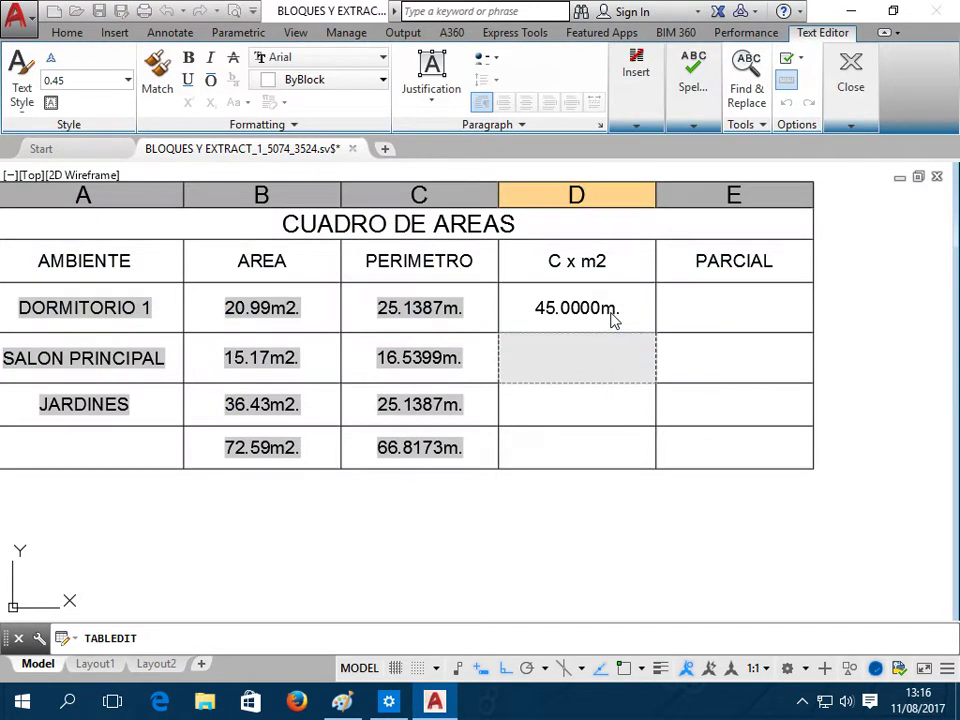
text(35)
key(Return)
text(15)
key(Return)
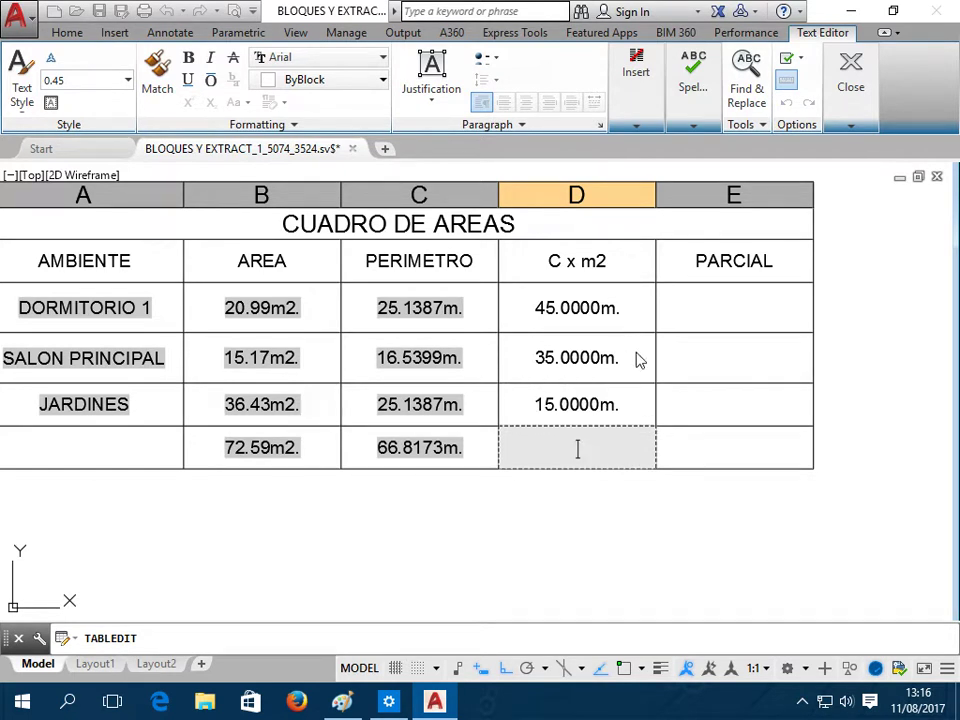
key(Escape)
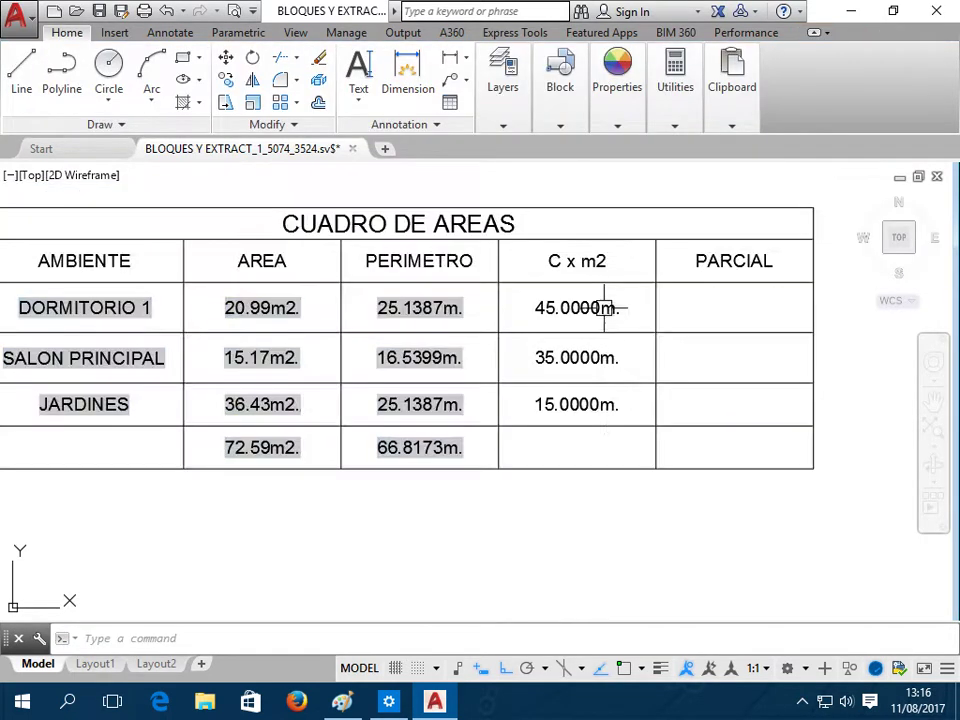
Remove the 'm.' suffix from the D3:D5 number format so rates show 45.0000, 35.0000, 15.0000
drag(609, 306, 611, 403)
right_click(594, 368)
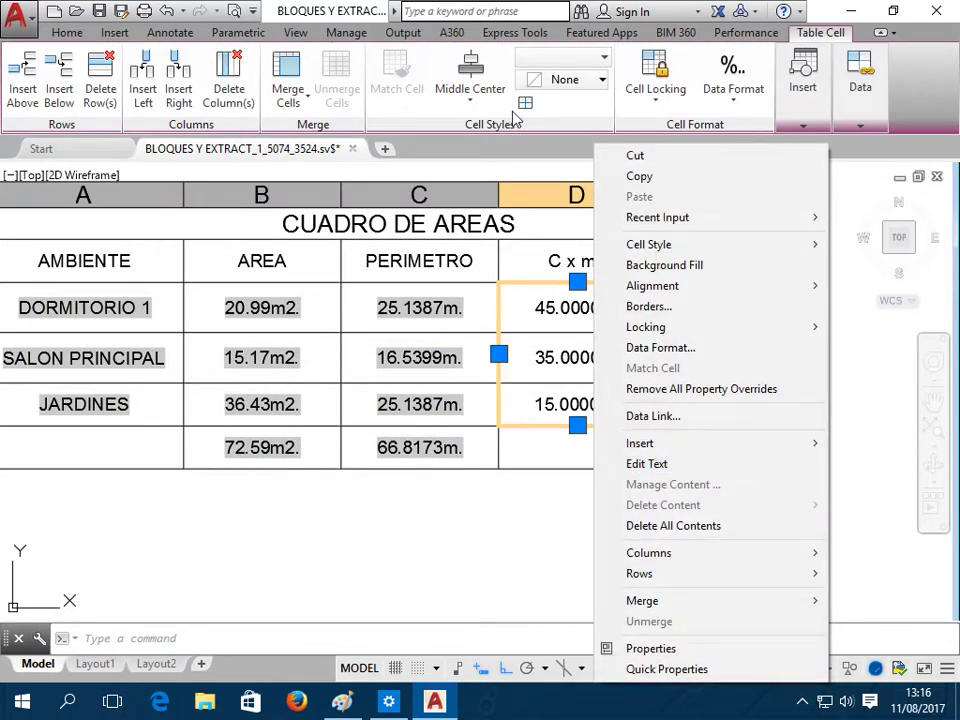
click(572, 126)
click(740, 100)
click(771, 329)
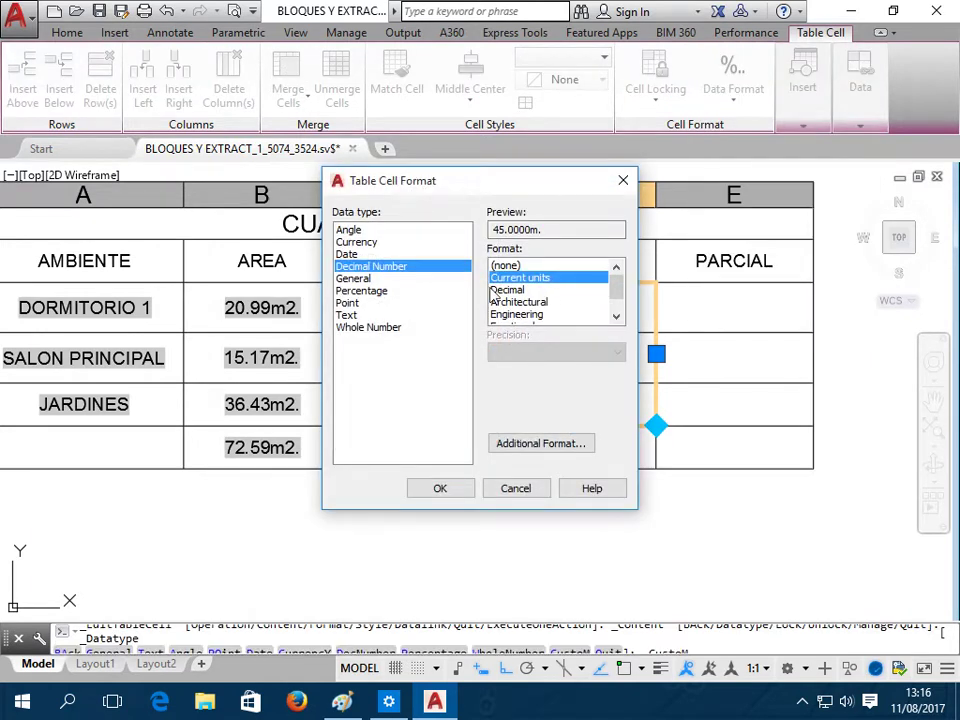
click(563, 443)
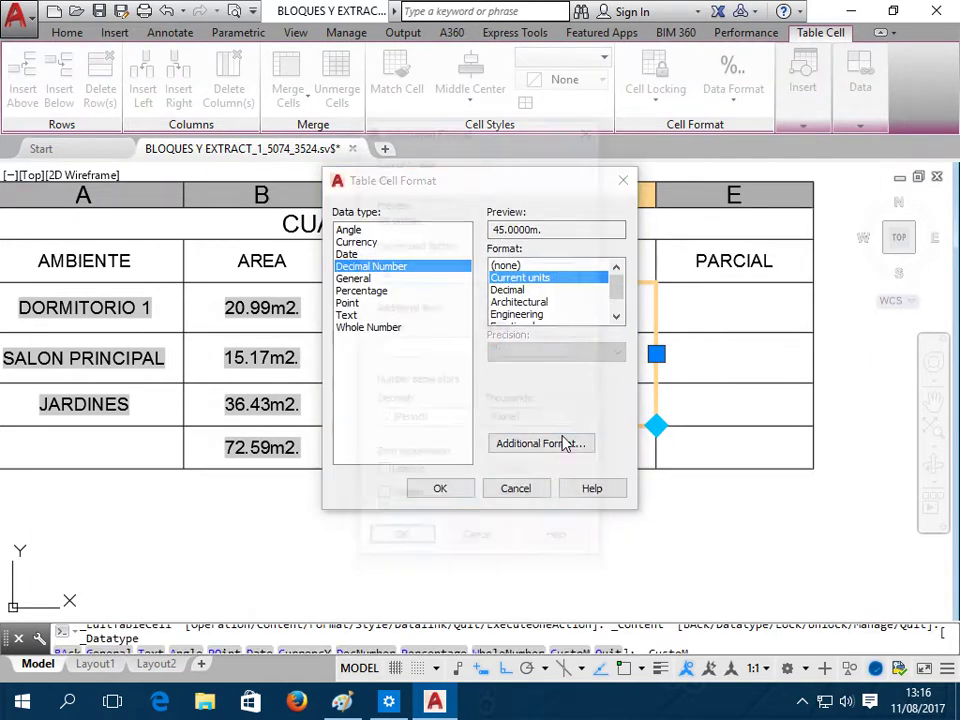
double_click(535, 345)
key(BackSpace)
click(400, 543)
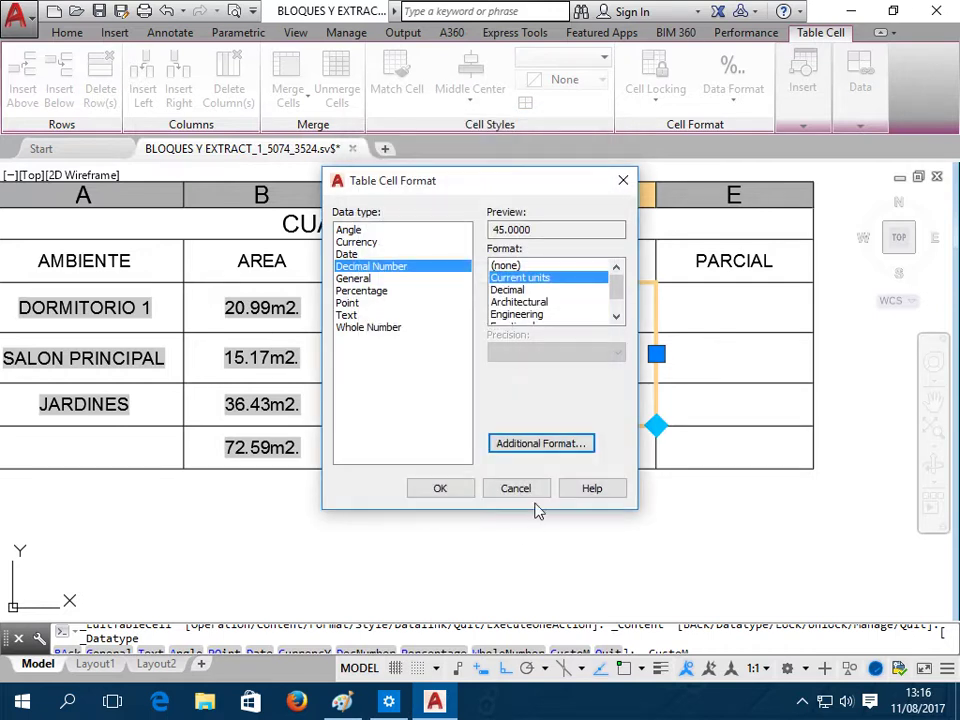
click(440, 489)
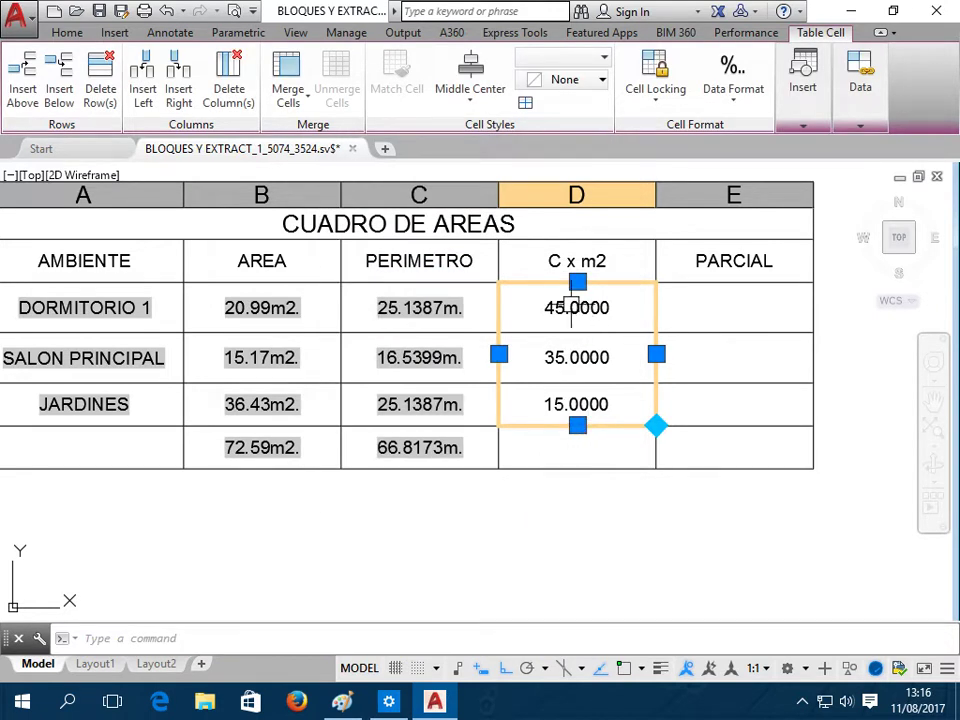
click(736, 312)
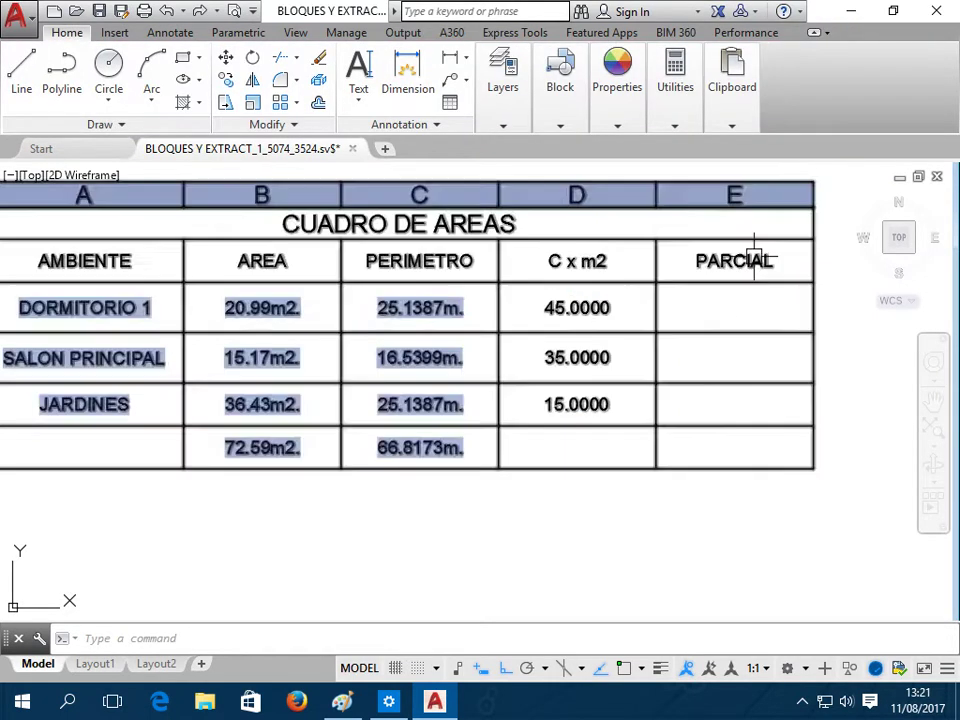
Enter the formula =B3*D3 in cell E3, giving 944.7600 for DORMITORIO 1
click(724, 299)
right_click(727, 308)
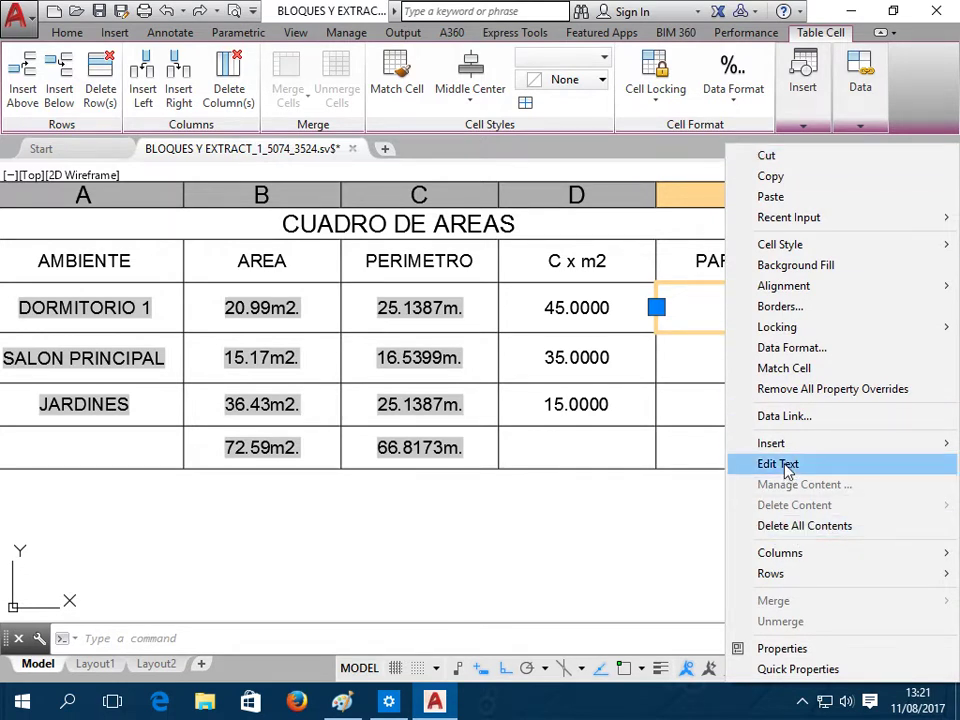
mouse_move(790, 443)
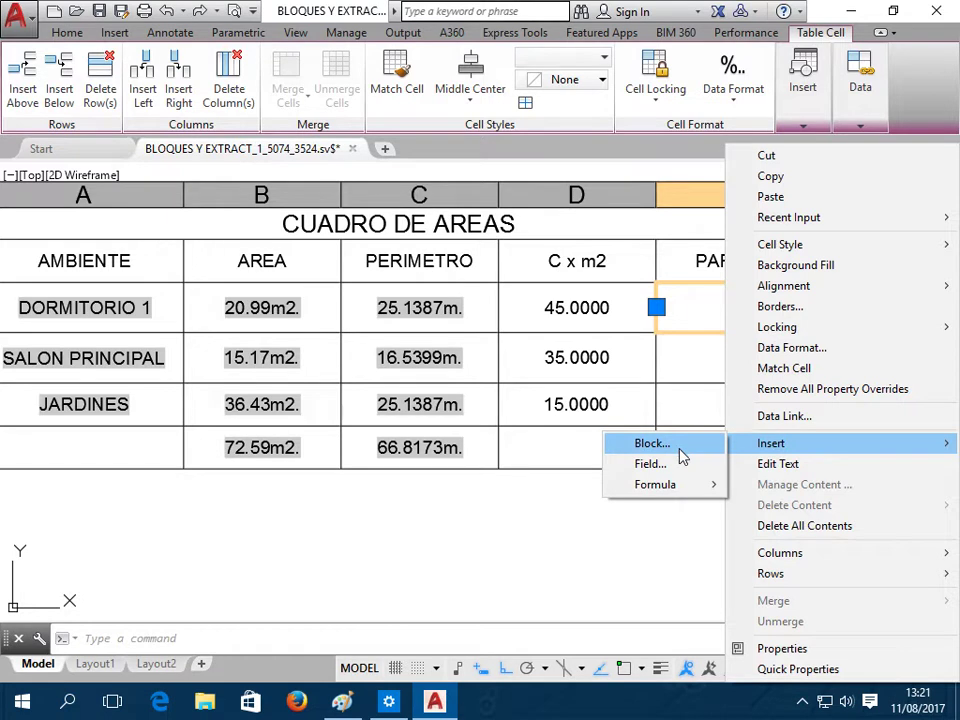
mouse_move(656, 484)
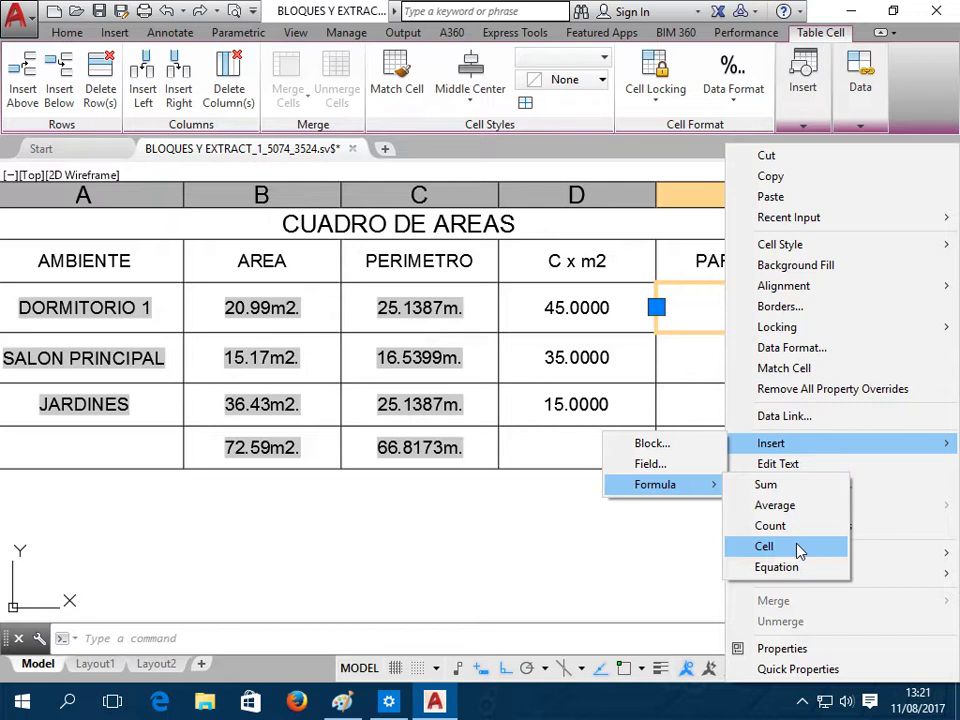
click(799, 548)
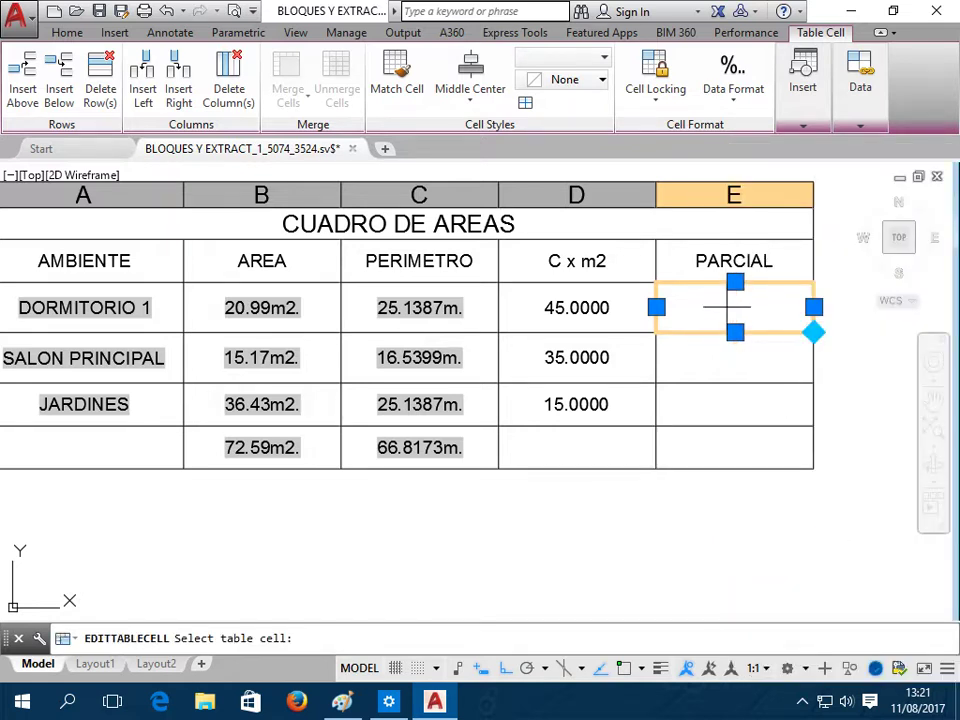
click(256, 308)
text(=B3)
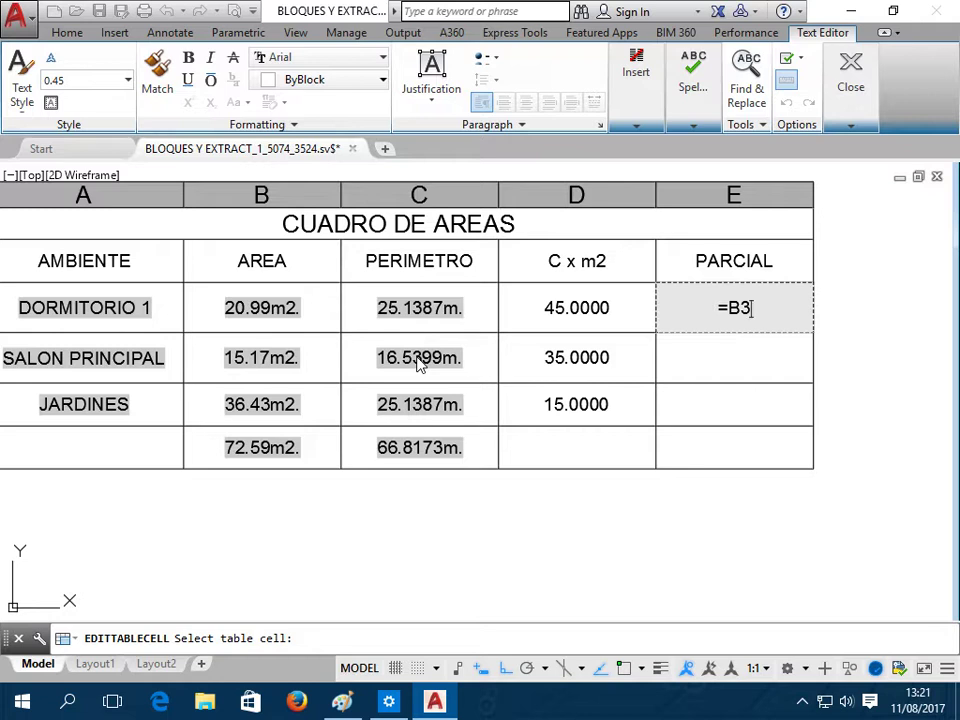
text(*)
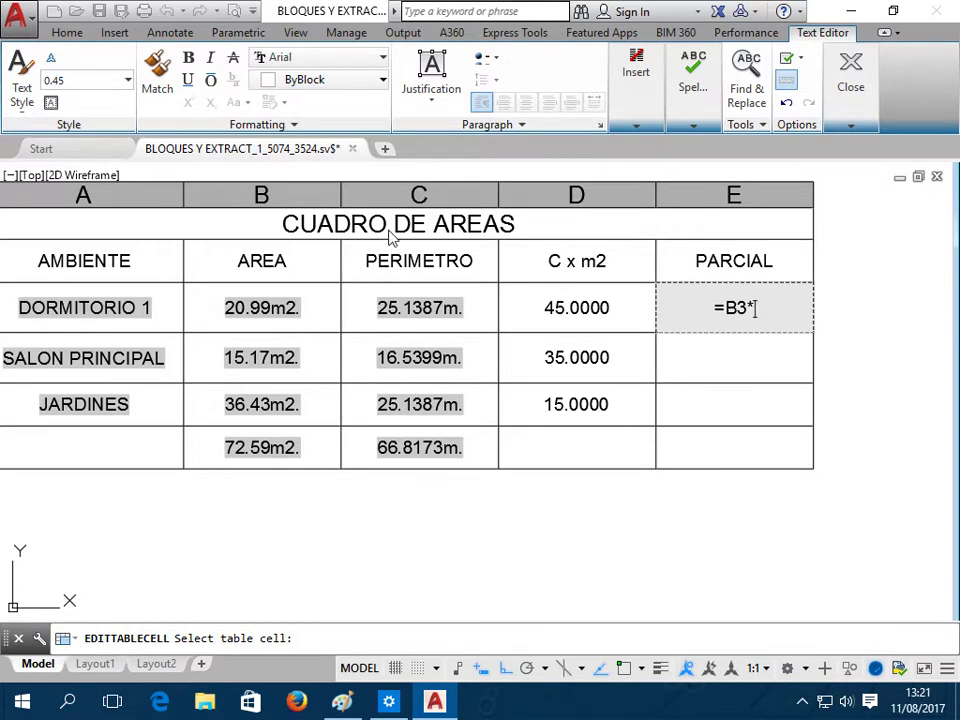
text(D3)
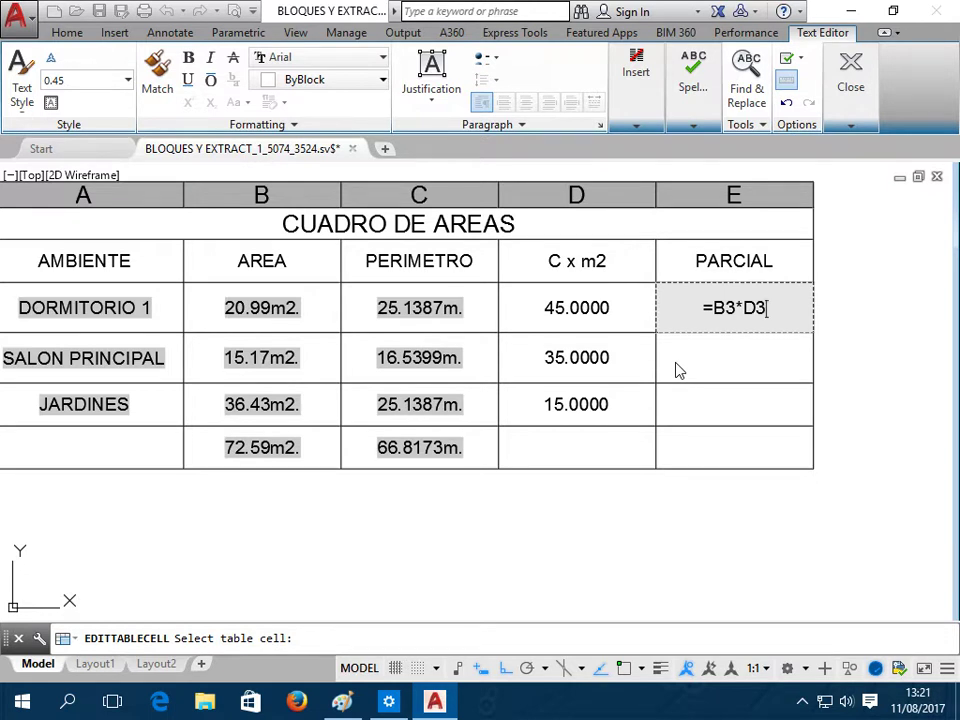
key(Return)
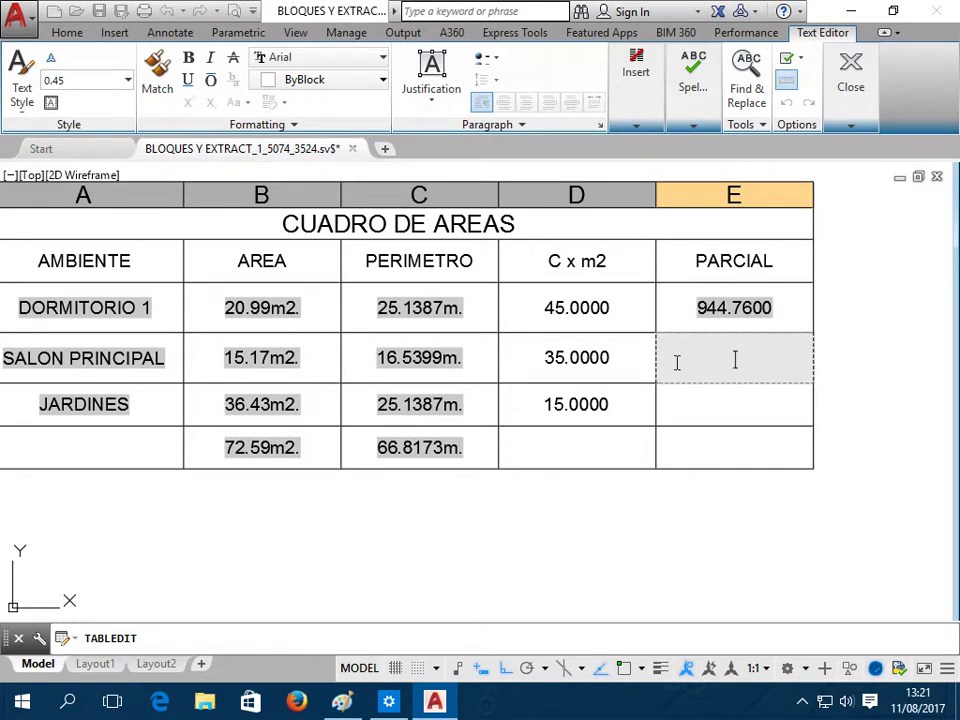
click(739, 307)
Copy the E3 formula into E4 and E5, giving 530.8433 and 546.4308
click(740, 310)
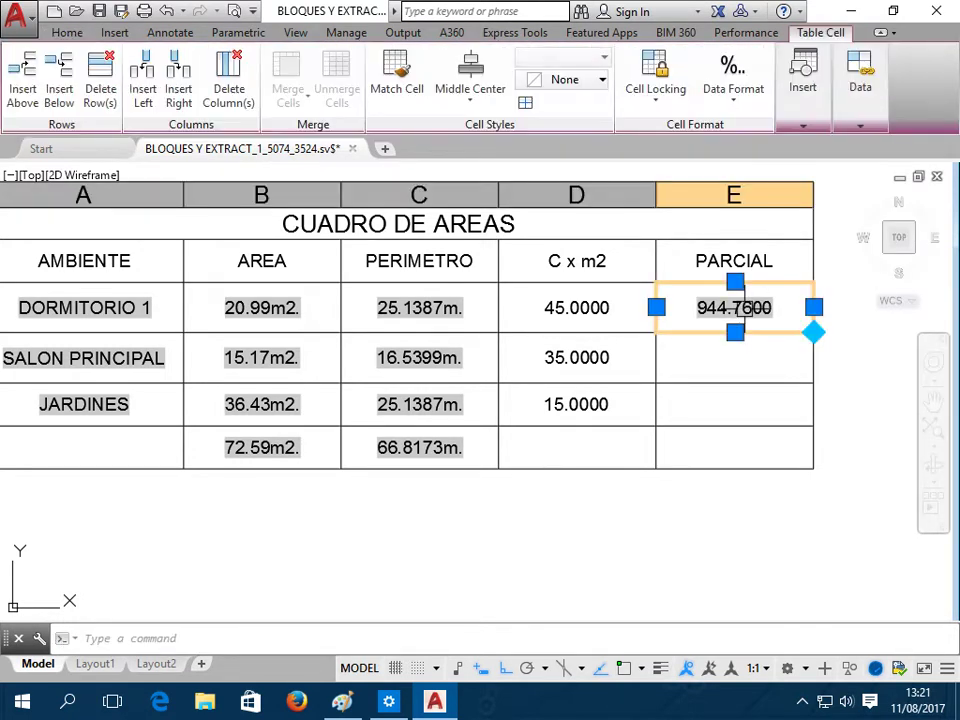
right_click(738, 308)
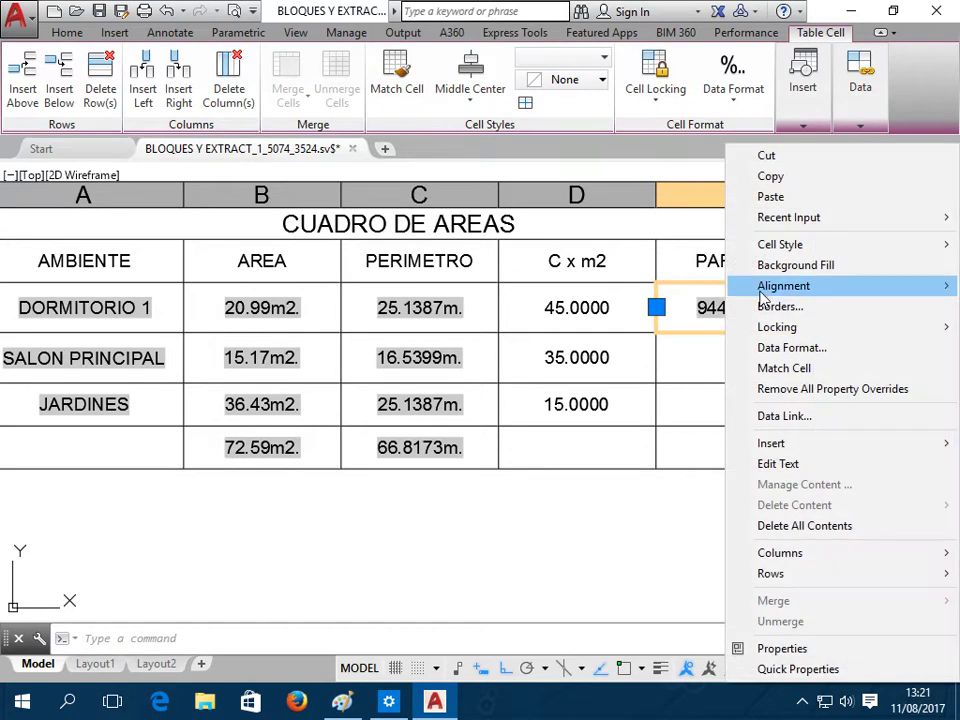
click(782, 184)
click(767, 364)
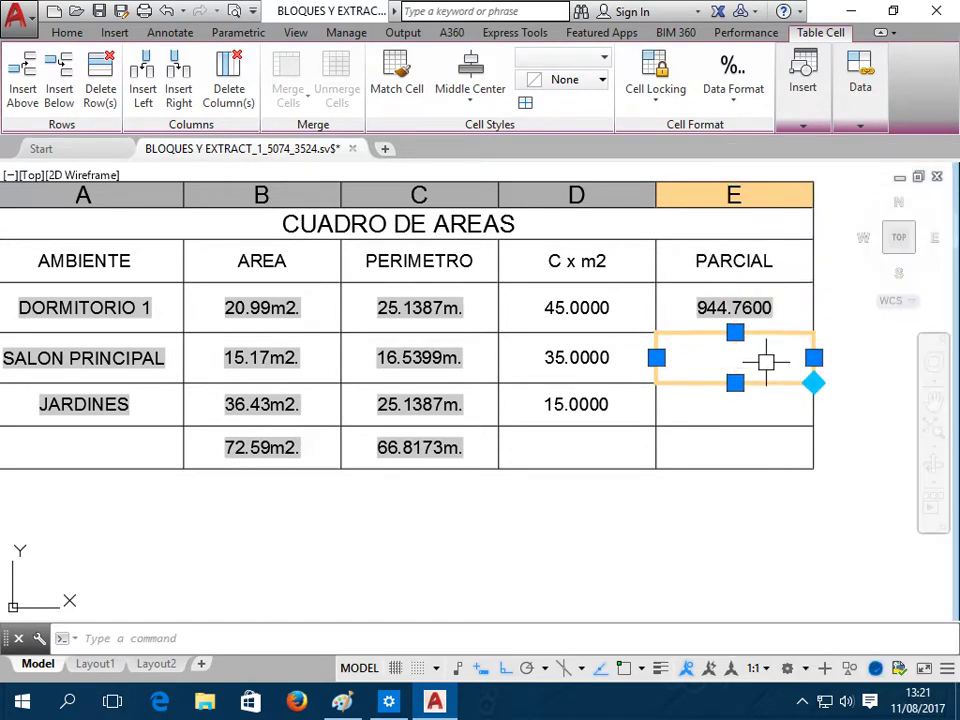
right_click(767, 364)
click(772, 197)
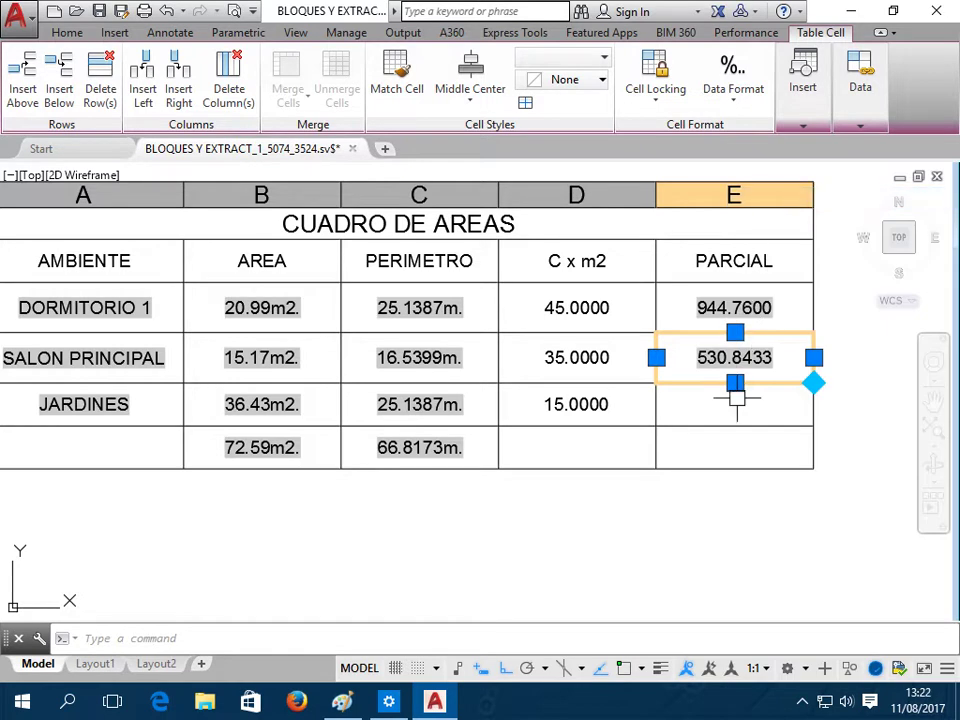
click(760, 404)
right_click(761, 401)
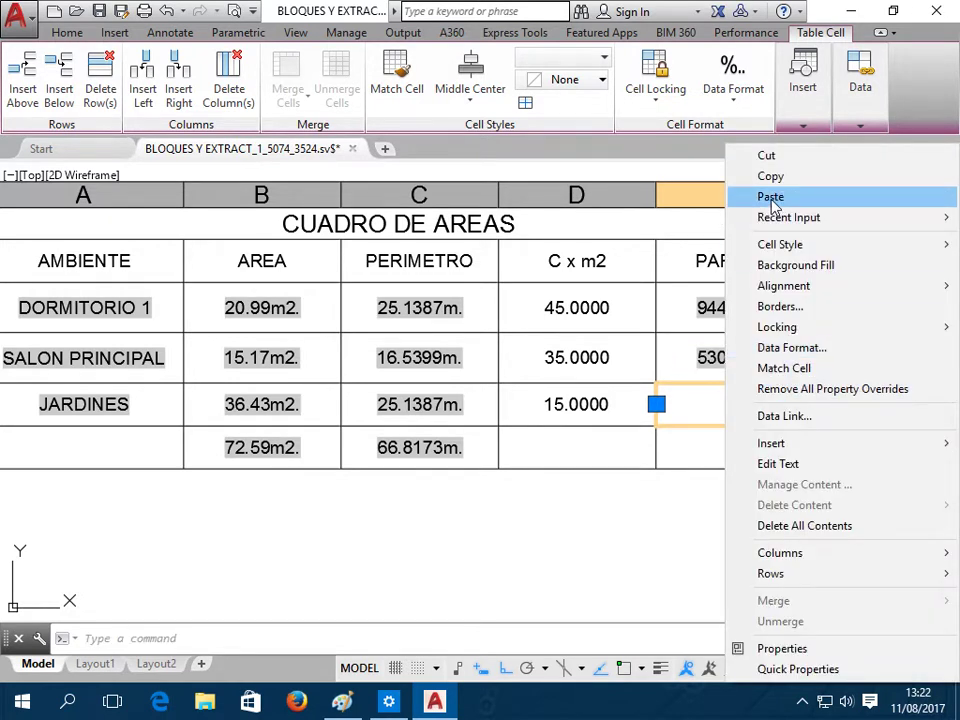
click(767, 193)
click(741, 476)
click(759, 454)
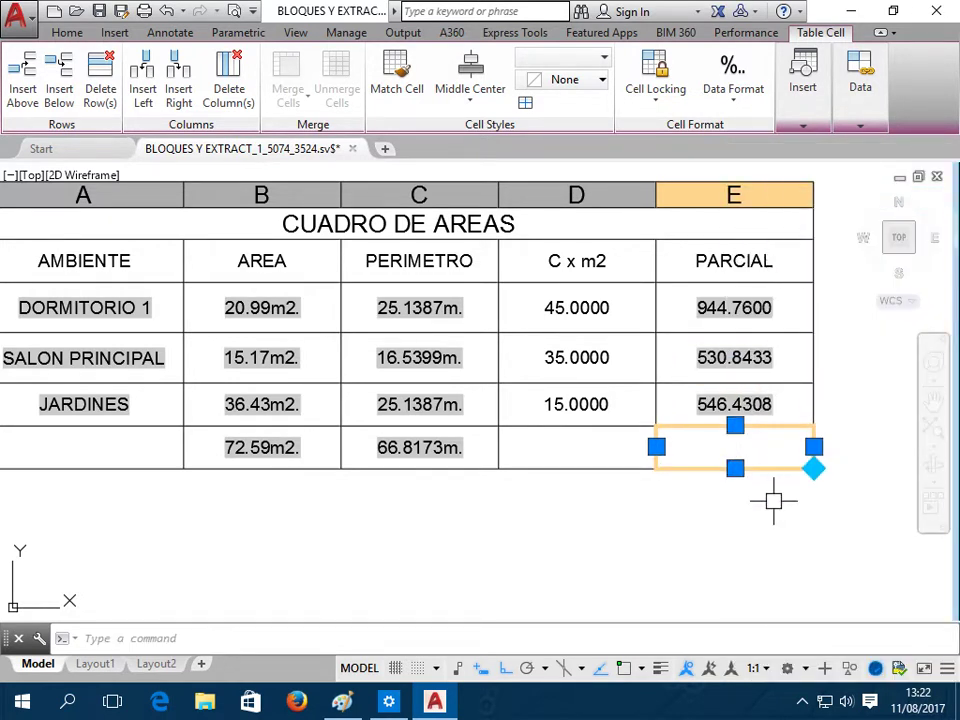
click(775, 495)
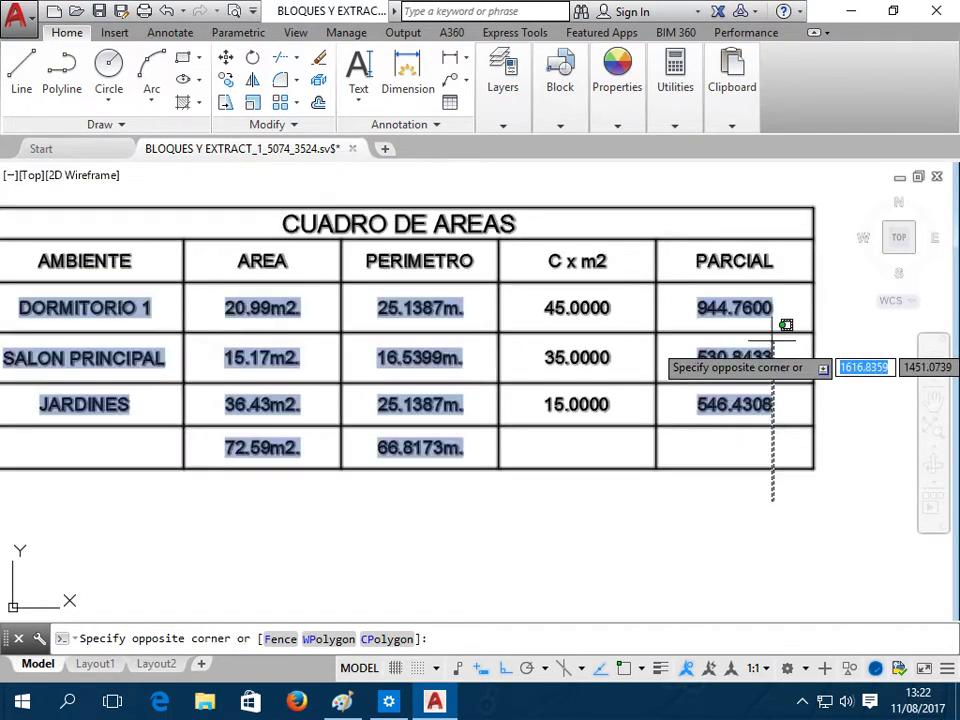
click(795, 500)
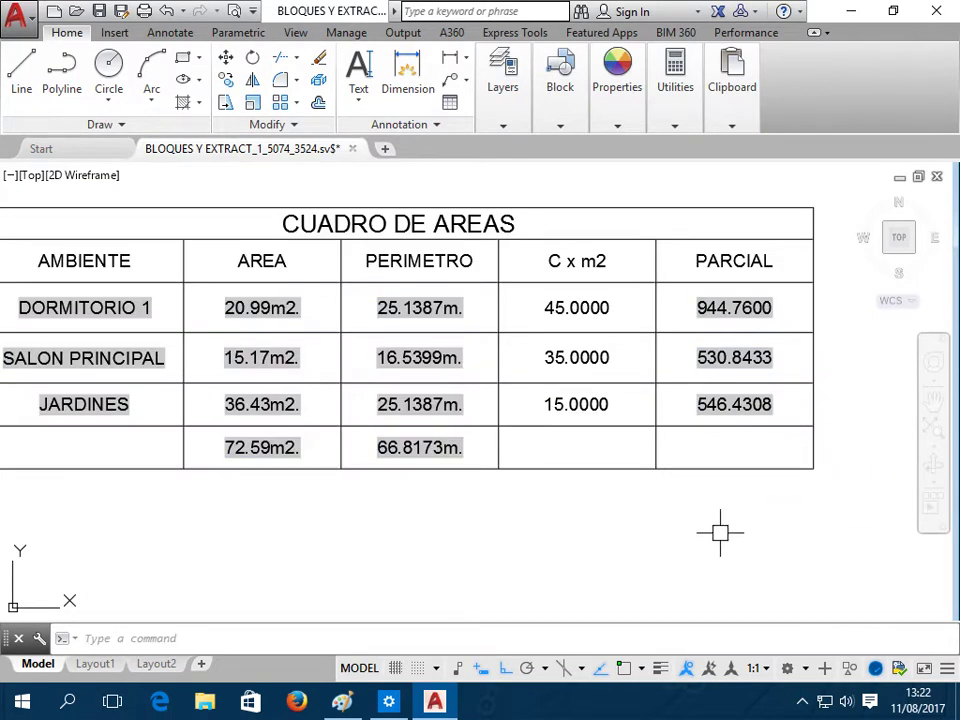
Frame the floor plan beside the table and begin a stretch of the block, then cancel it
scroll(574, 420, down, 4)
middle_drag(568, 450, 632, 468)
scroll(632, 468, up, 3)
scroll(332, 489, down, 3)
middle_drag(332, 489, 471, 536)
text(s)
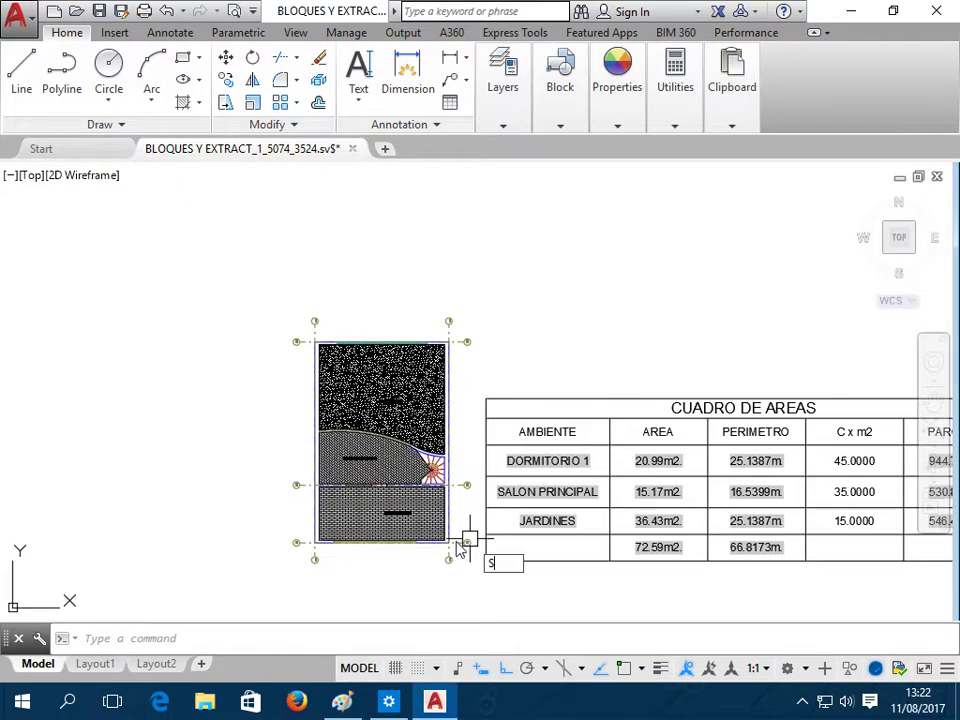
key(Return)
click(349, 600)
click(268, 332)
key(Return)
click(330, 242)
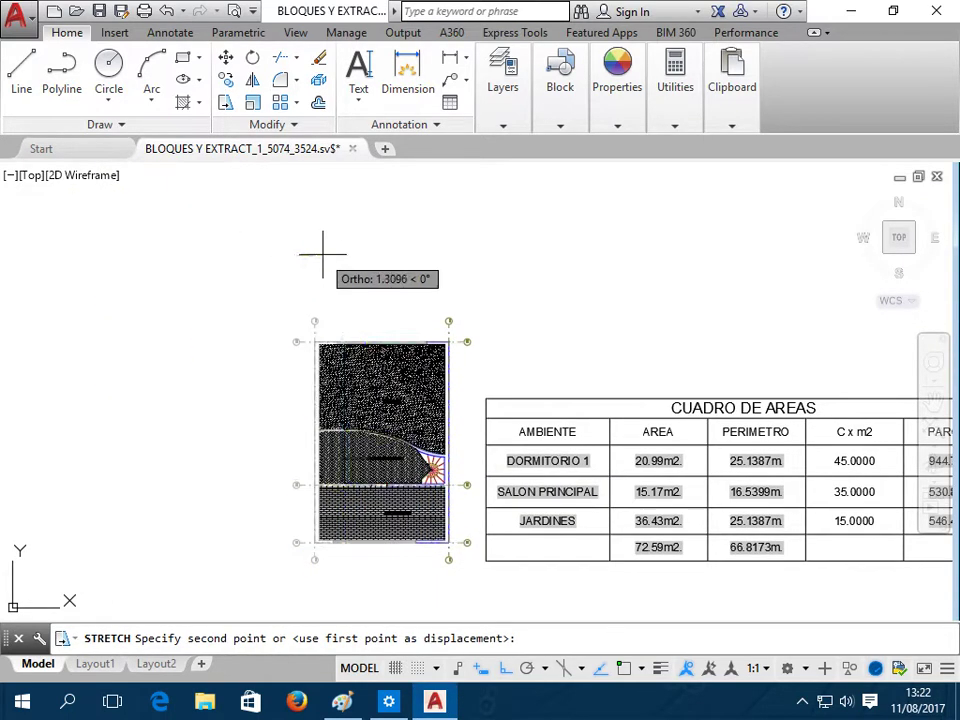
key(Escape)
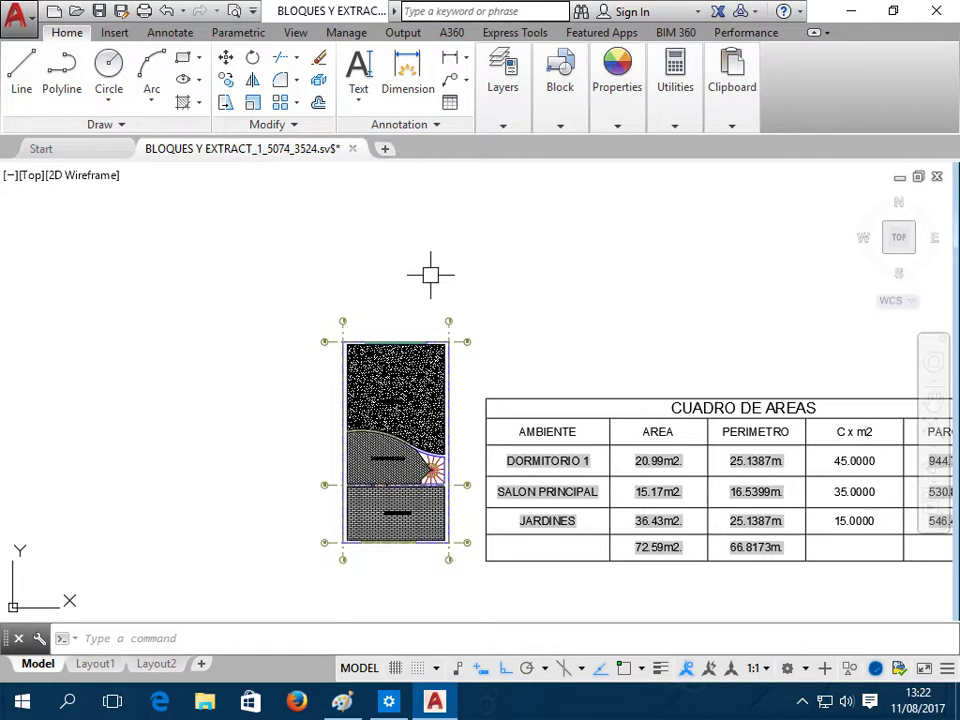
Stretch the floor plan block shorter and regenerate so areas total 46.78m2 and perimeters 50.8394m
key(Return)
click(495, 274)
click(229, 365)
key(Return)
click(228, 358)
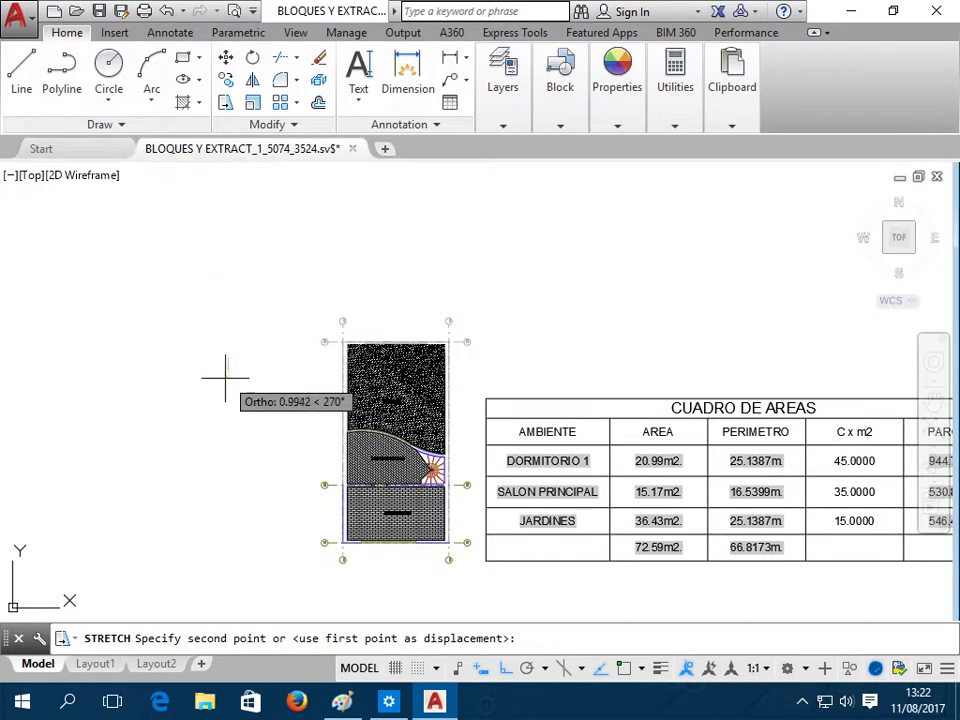
click(228, 328)
mouse_move(469, 439)
middle_down()
mouse_move(206, 358)
mouse_move(248, 357)
middle_up()
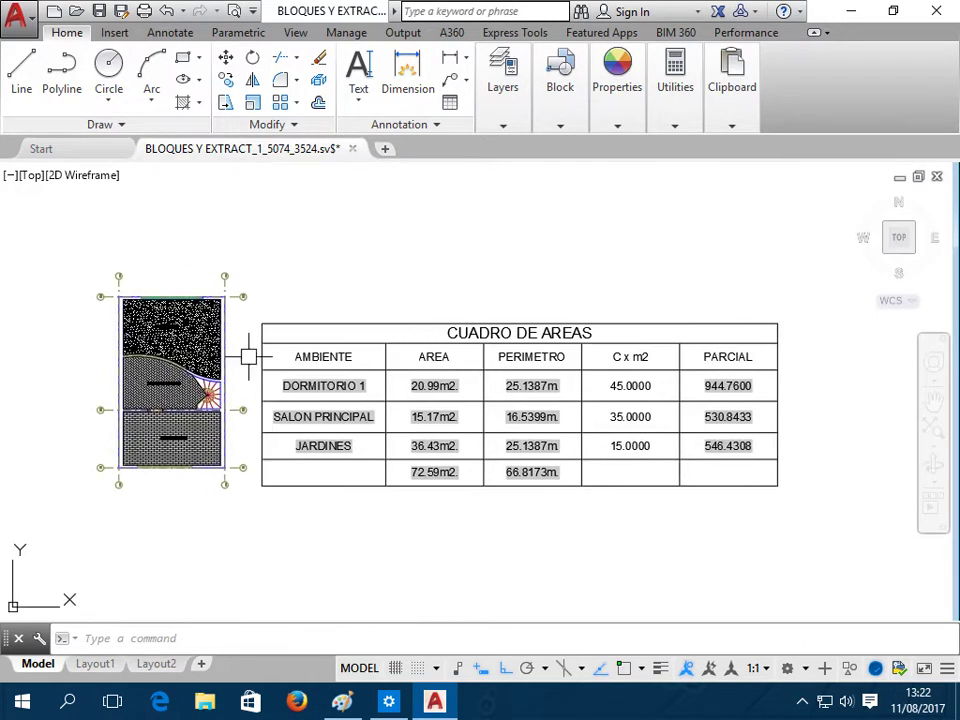
text(RE)
key(Return)
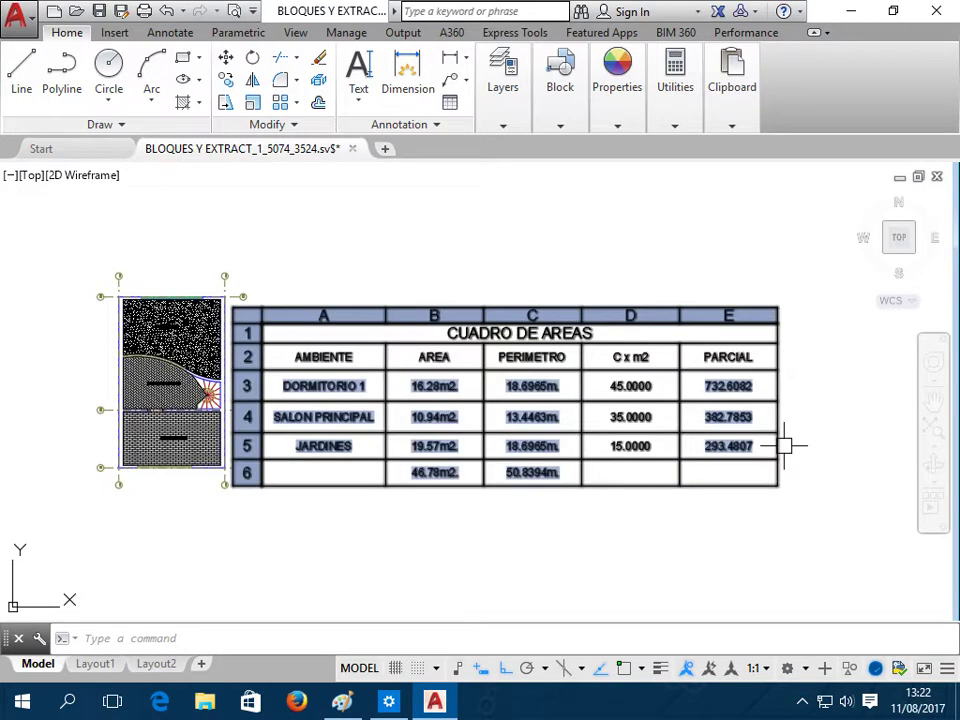
scroll(662, 416, up, 2)
Set the C x m2 cells D3:D5 to the Currency data type
click(656, 364)
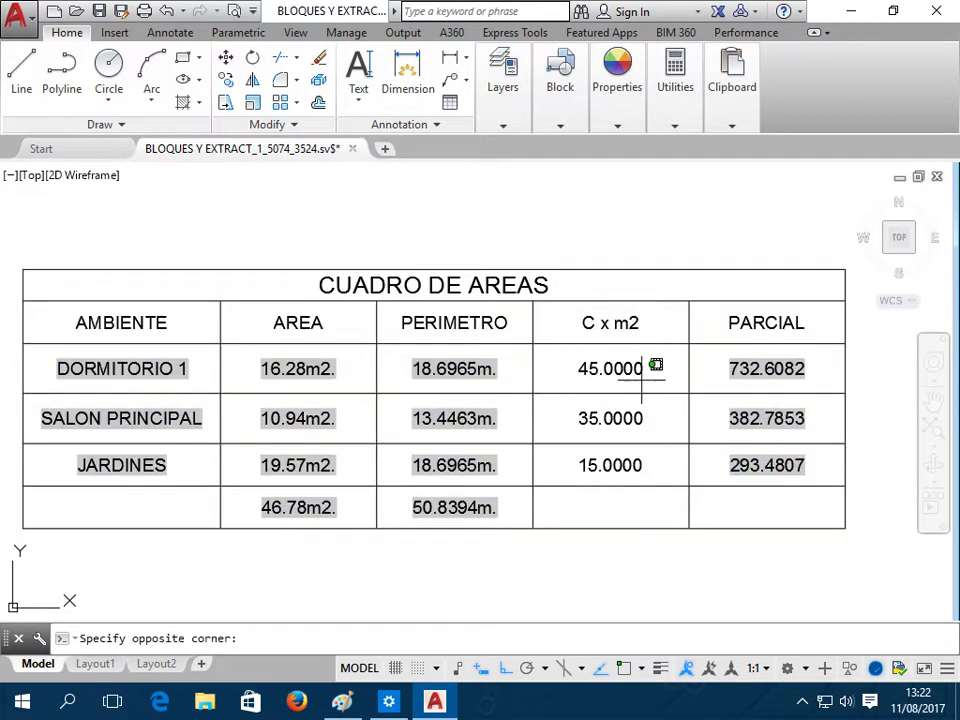
click(649, 476)
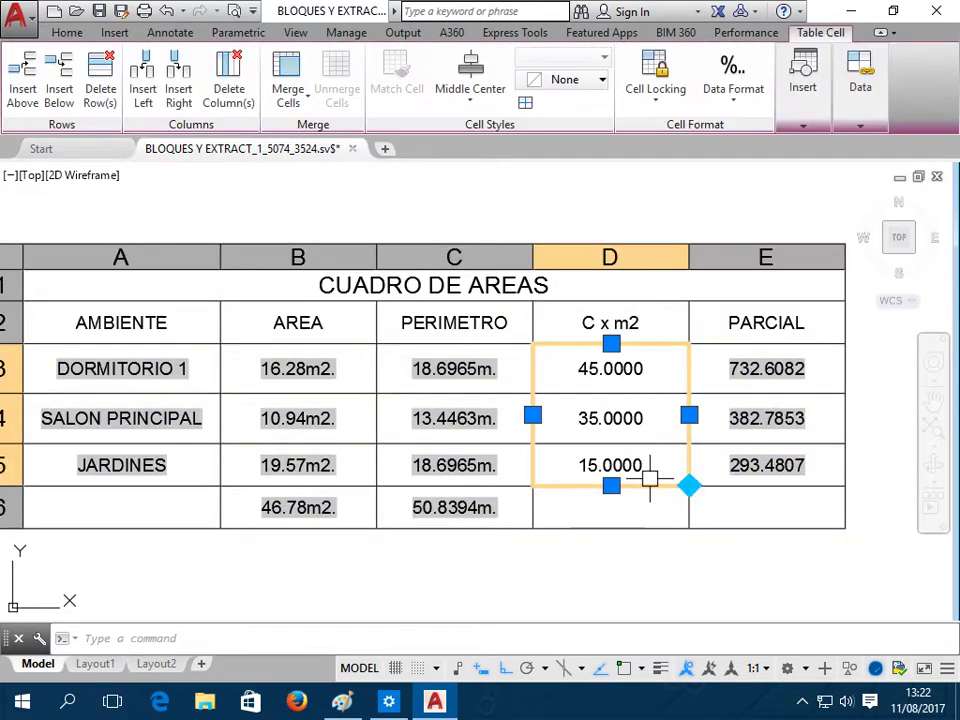
click(731, 100)
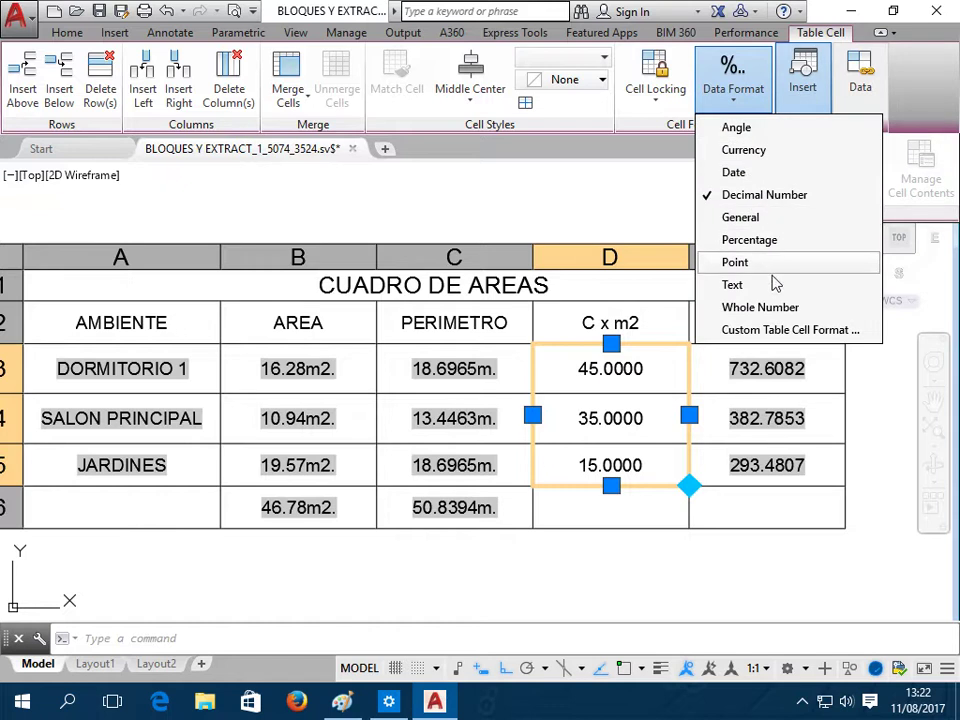
click(775, 333)
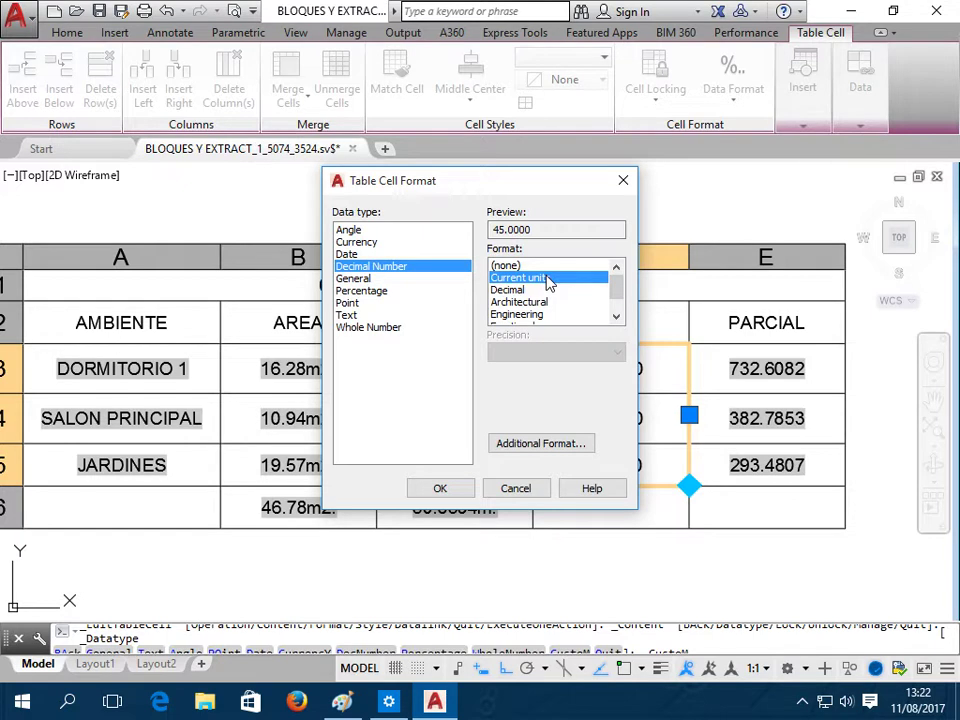
click(376, 243)
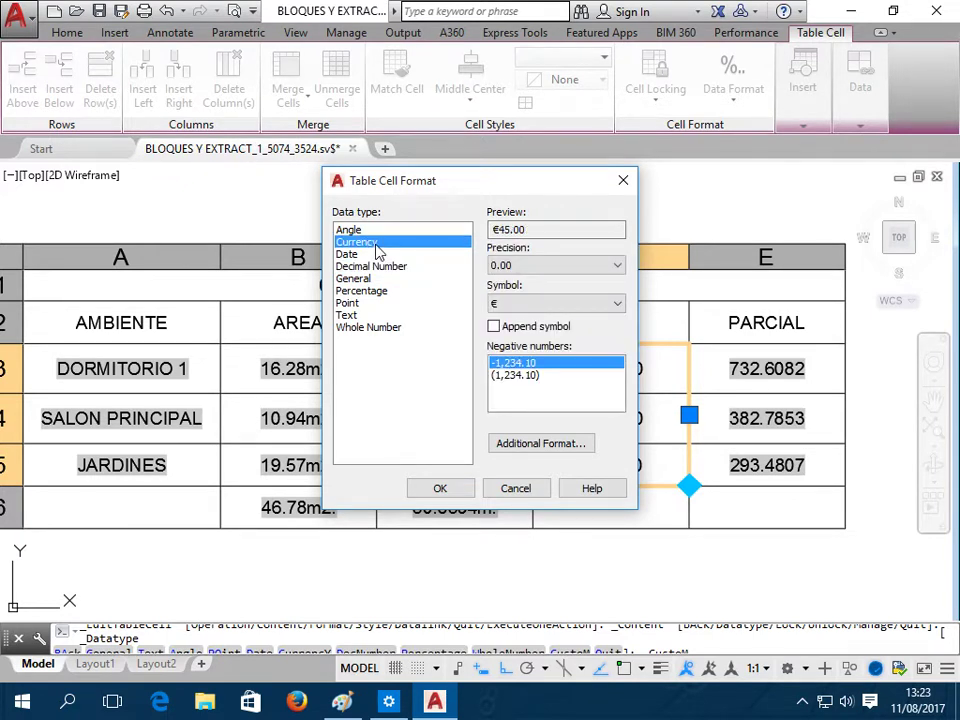
click(440, 488)
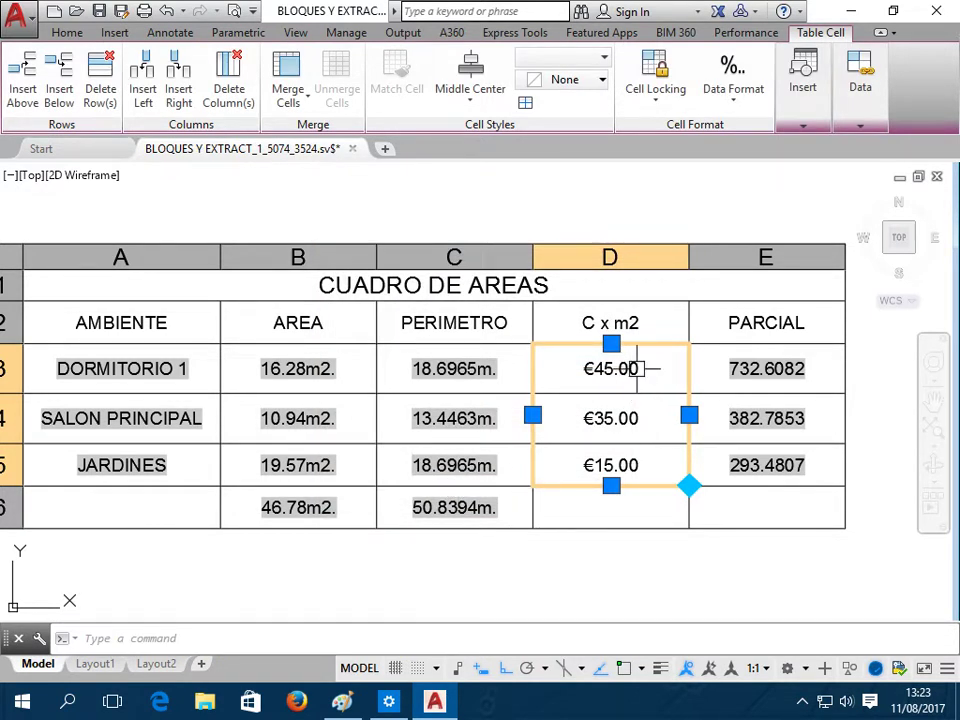
Change the currency symbol to S/. so the rates read S/.45.00, S/.35.00, S/.15.00
right_click(637, 369)
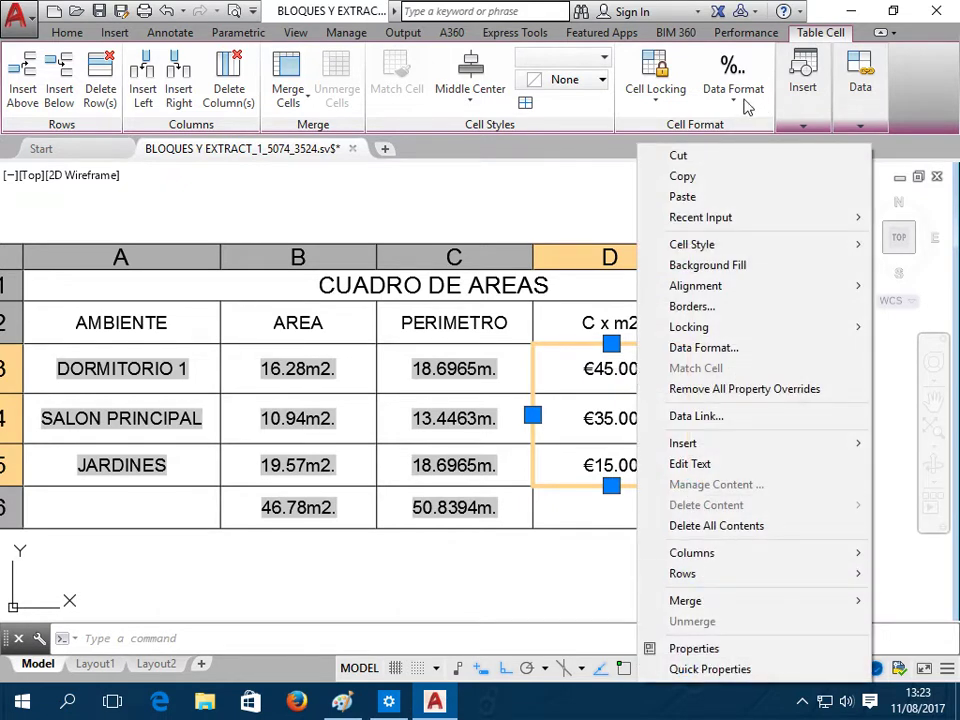
click(745, 107)
click(776, 330)
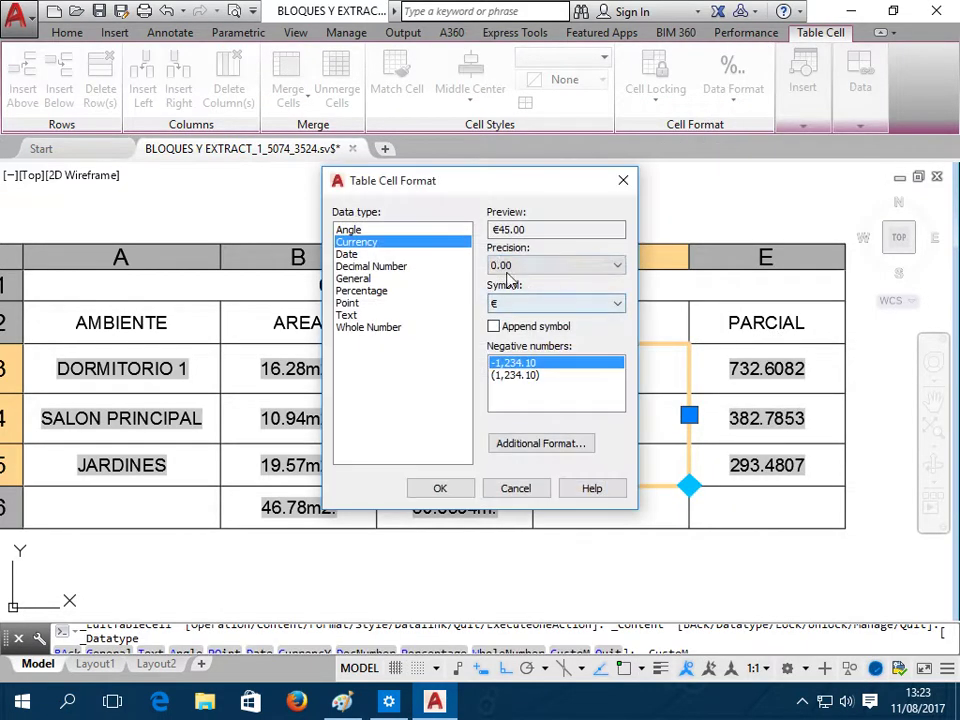
click(542, 306)
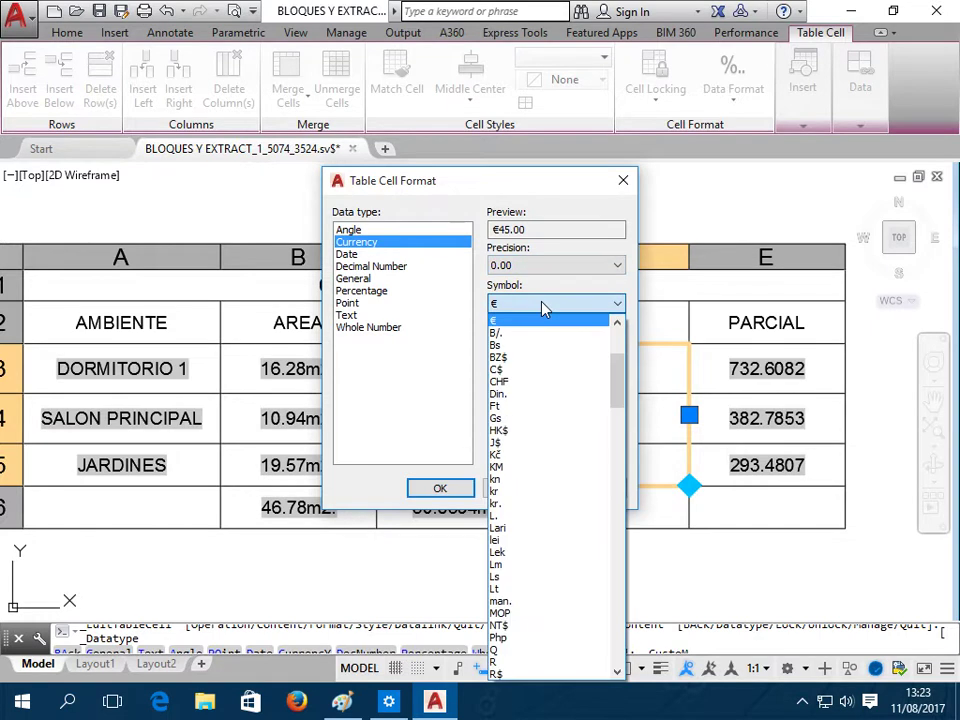
text($)
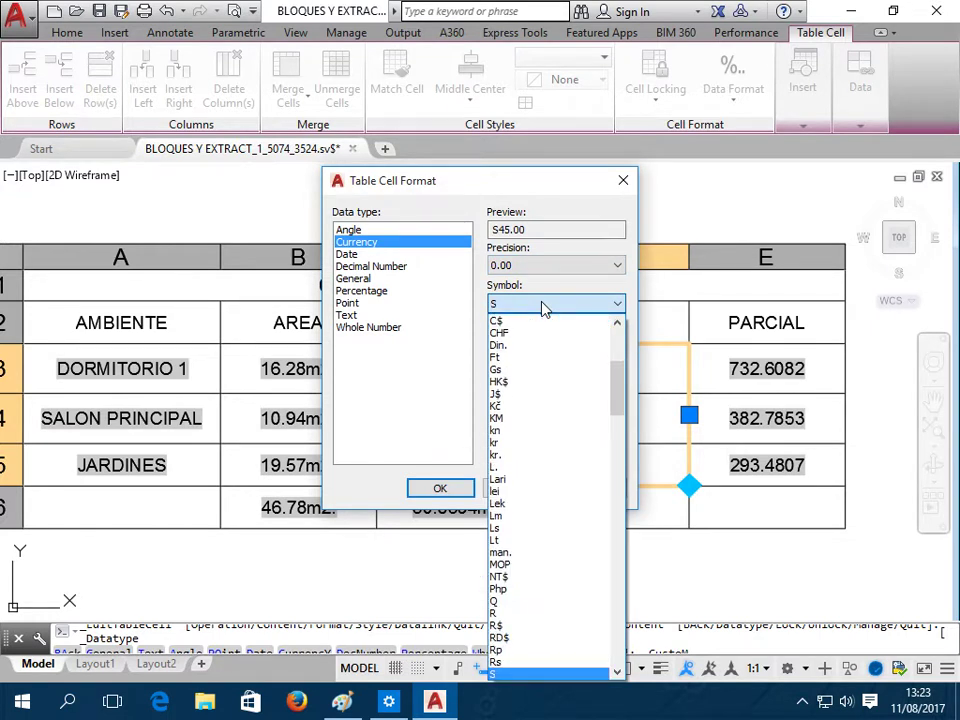
scroll(558, 378, down, 3)
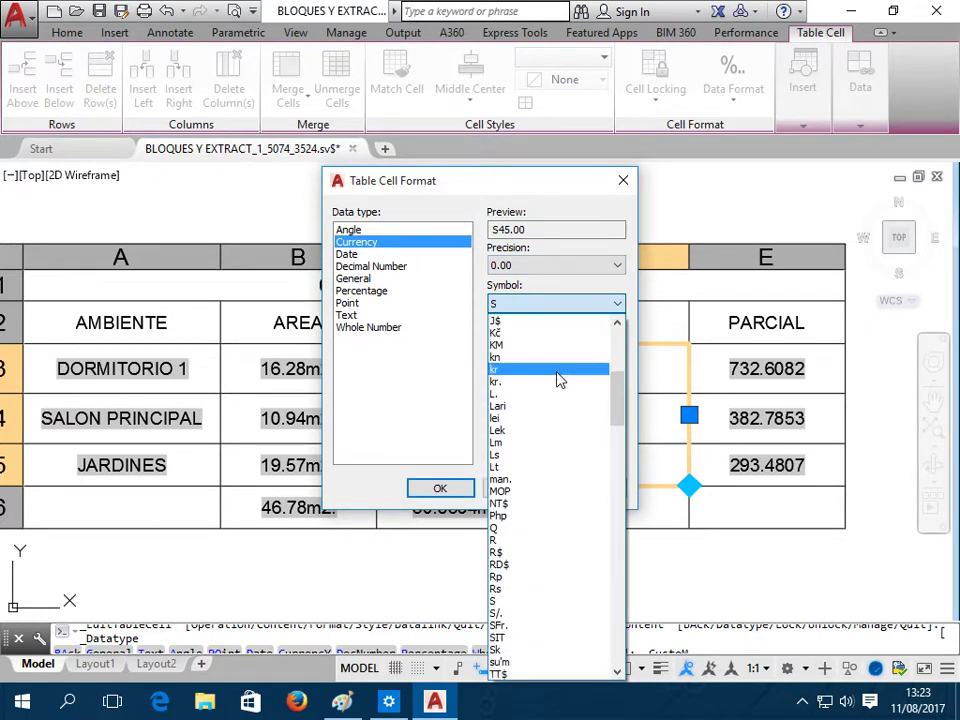
click(535, 577)
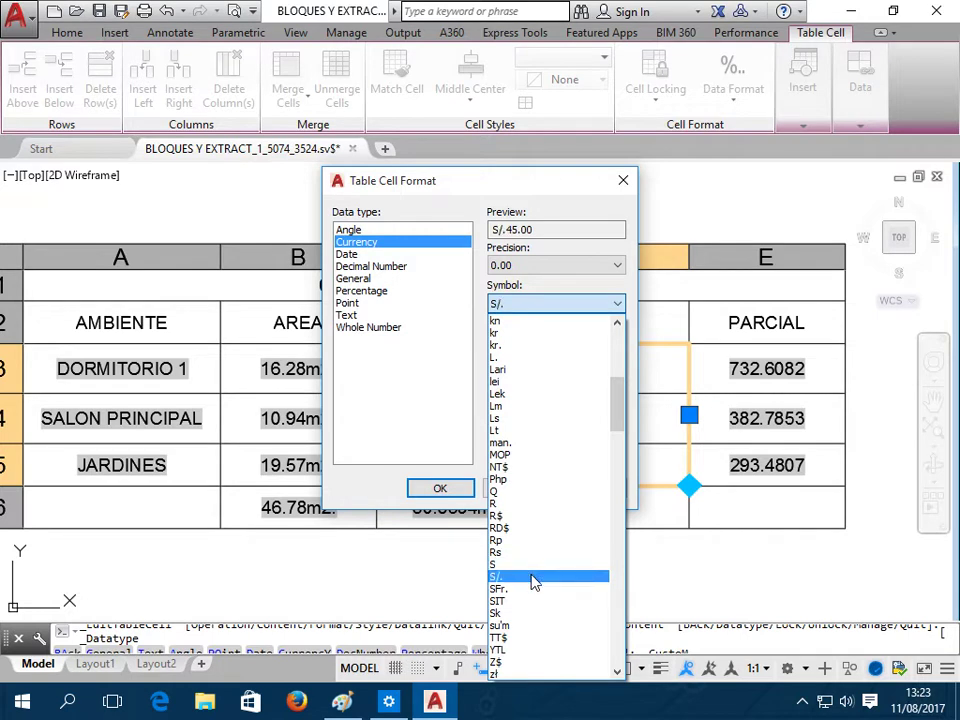
click(440, 487)
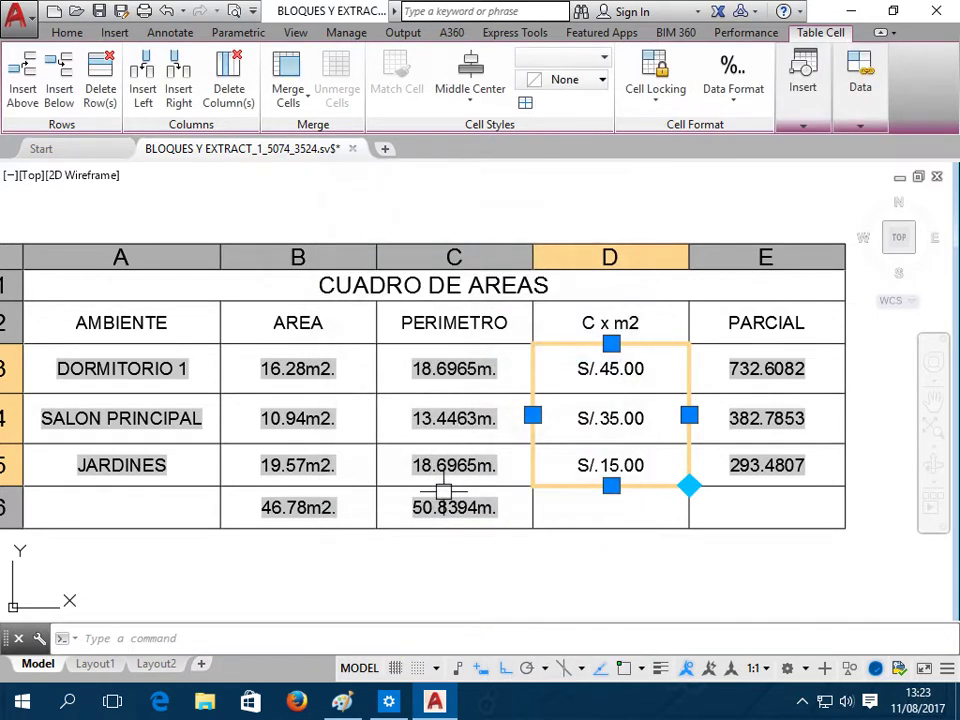
click(615, 572)
click(707, 563)
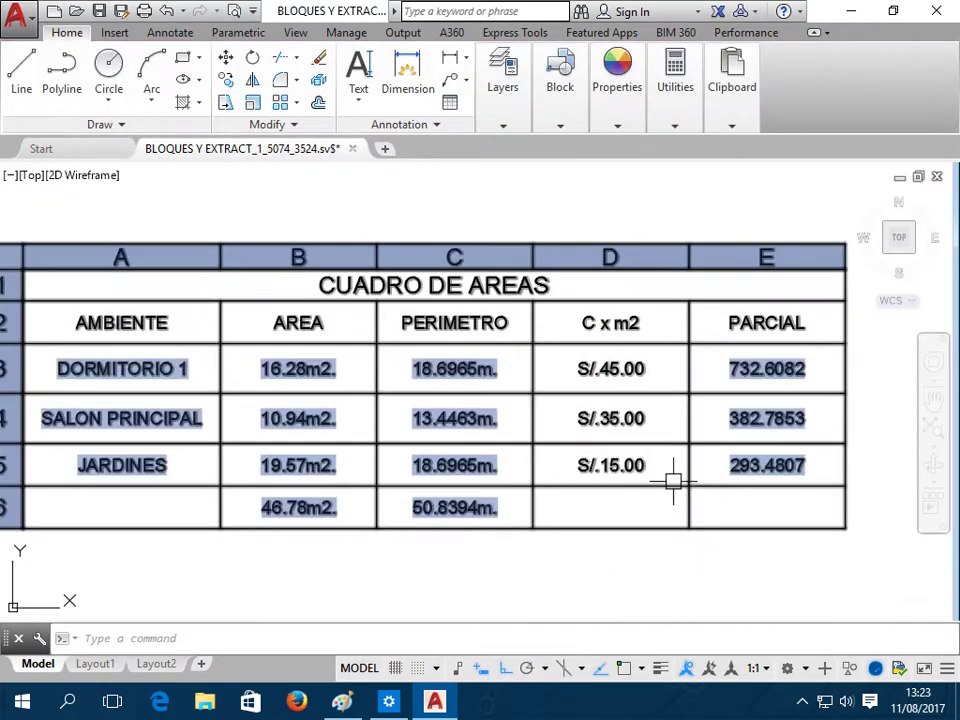
Change the DORMITORIO 1 rate to 60 and enter 15 in the next rate cell
double_click(616, 372)
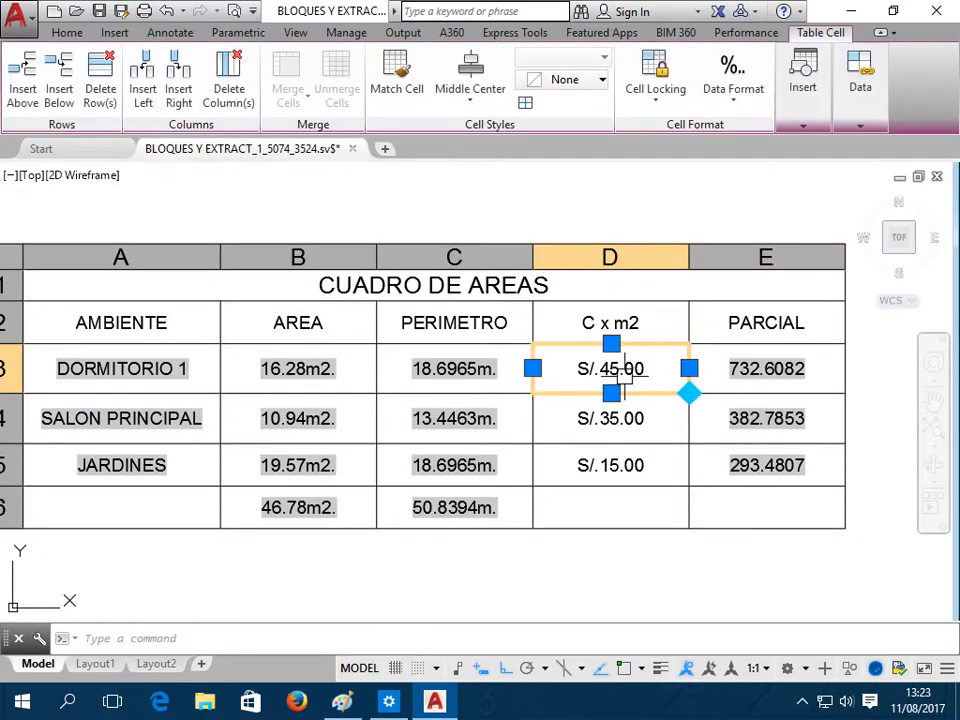
text(60)
key(Return)
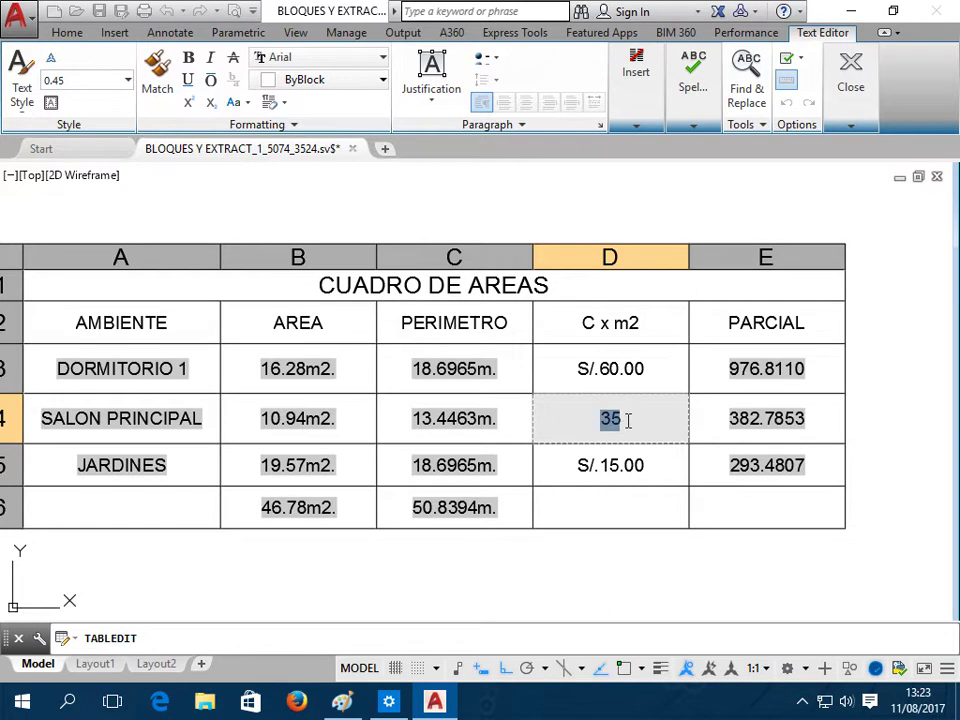
text(15)
key(Return)
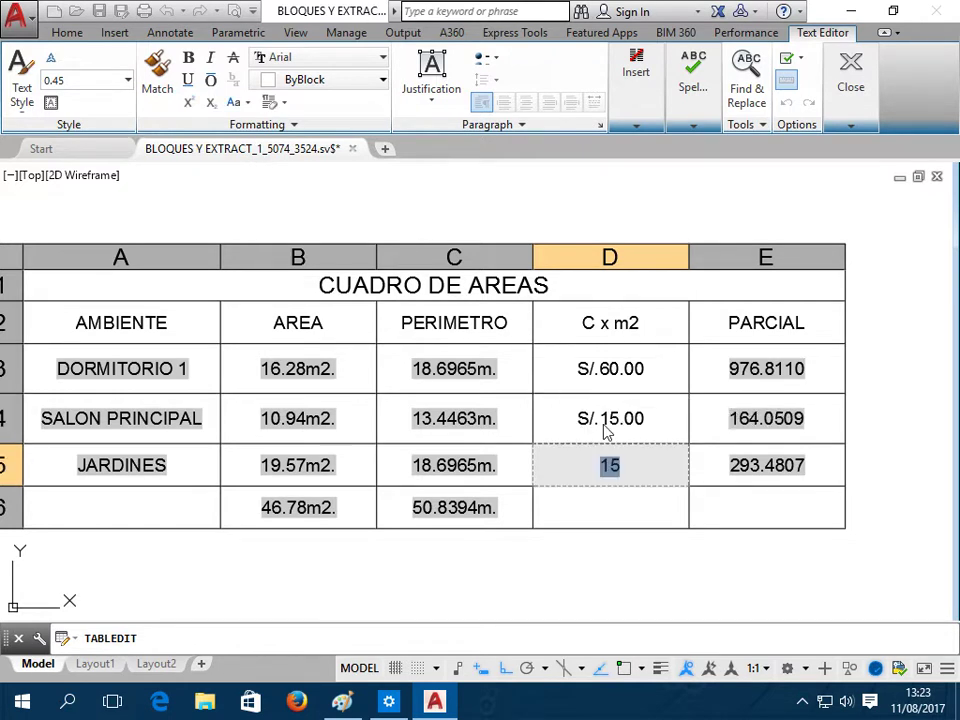
key(Escape)
Set the SALON PRINCIPAL rate to S/.50.00, leaving JARDINES at S/.15.00
click(625, 418)
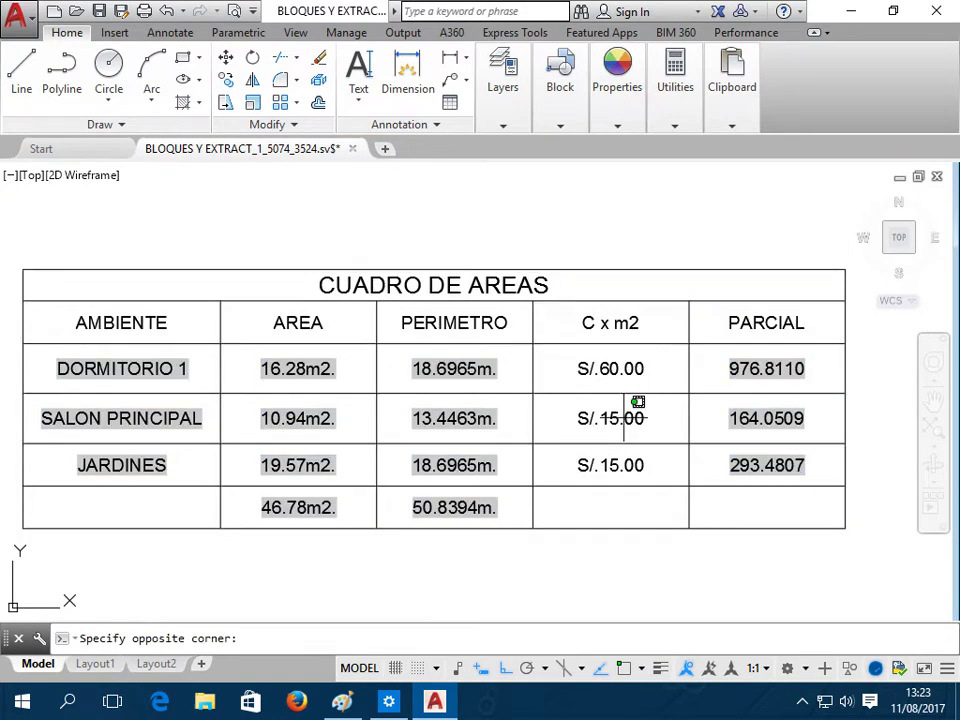
click(625, 418)
text(50)
key(Return)
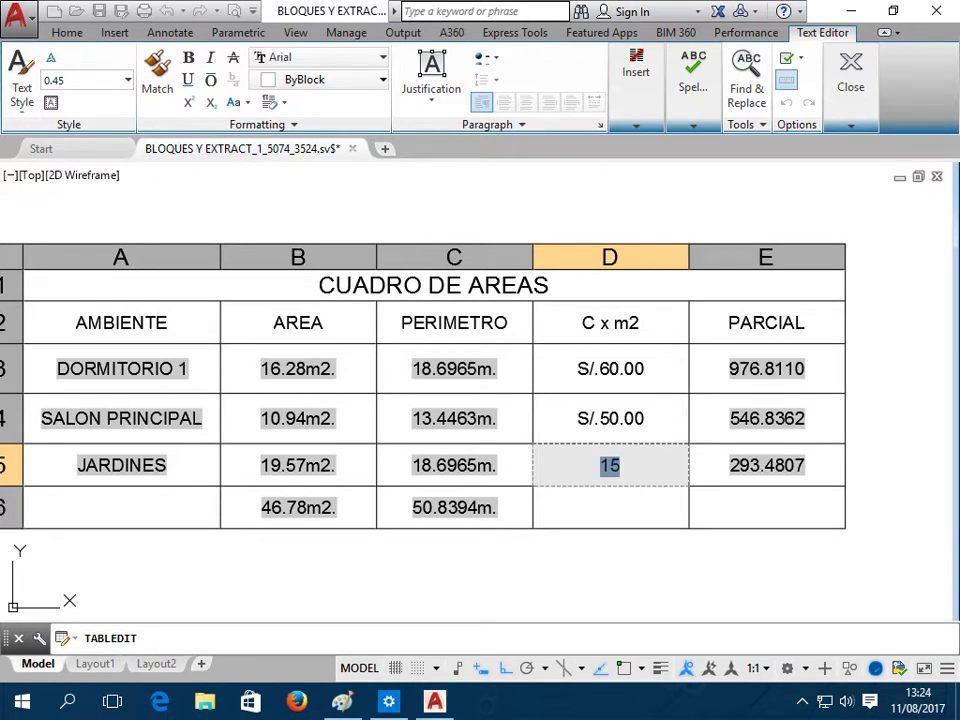
key(Escape)
Zoom in on DORMITORIO 1 and clear the table cell selection
scroll(600, 515, down, 5)
scroll(327, 464, up, 3)
scroll(327, 464, up, 2)
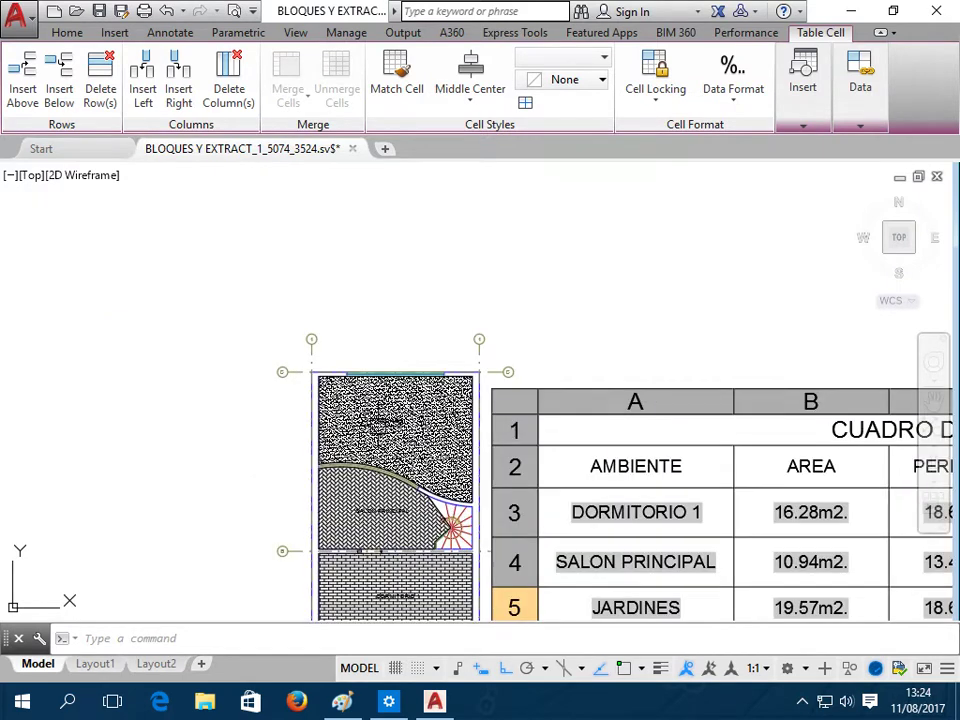
scroll(433, 406, up, 2)
scroll(433, 406, up, 1)
scroll(433, 406, up, 1)
scroll(433, 406, up, 4)
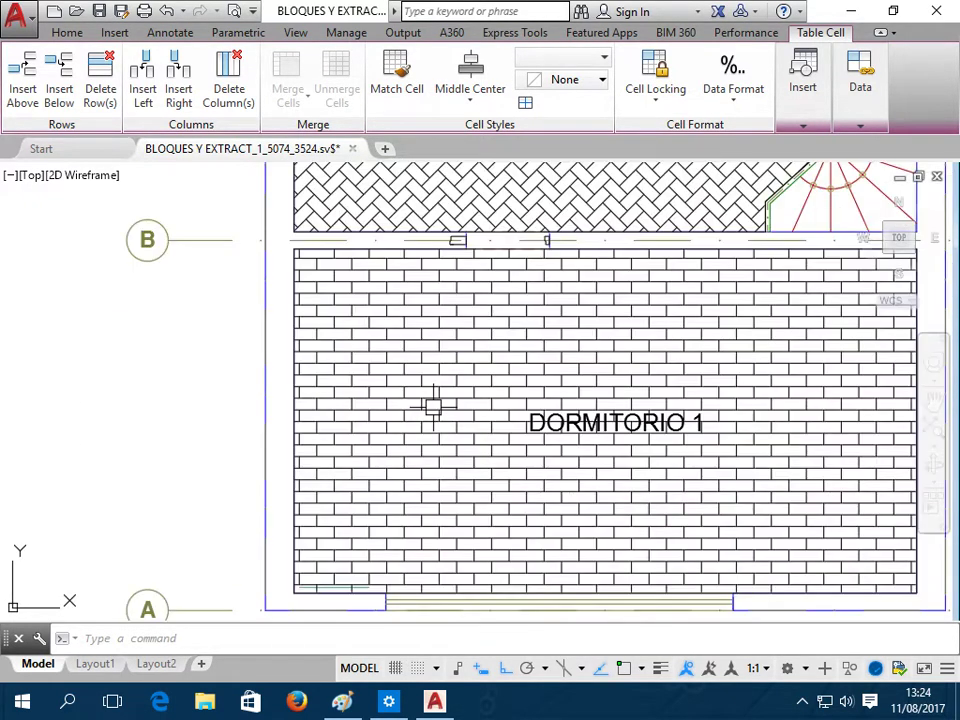
key(Escape)
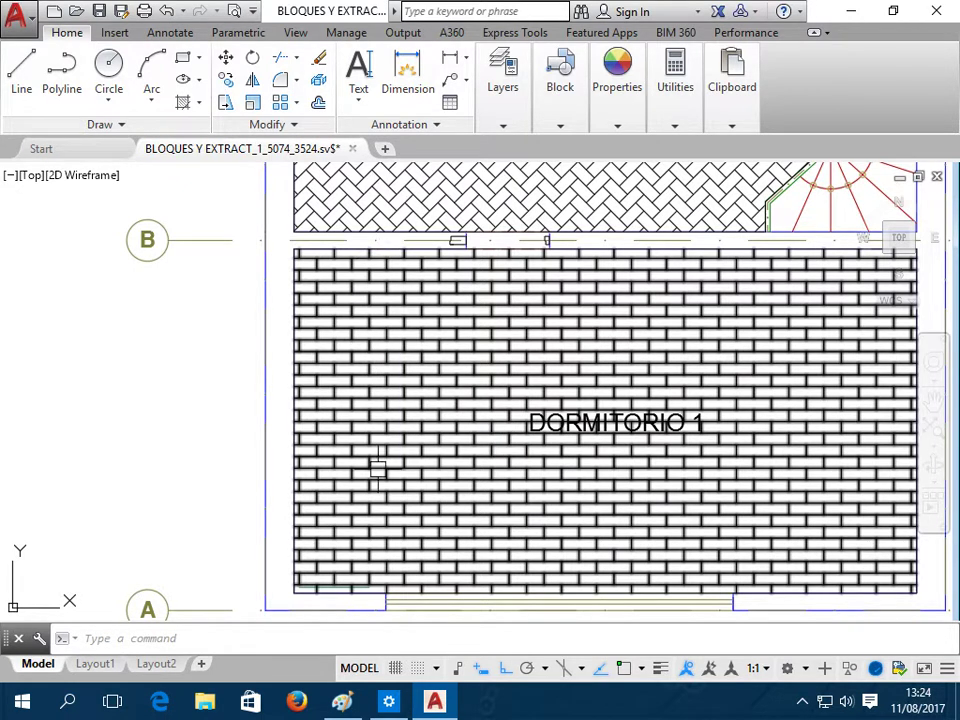
text(co)
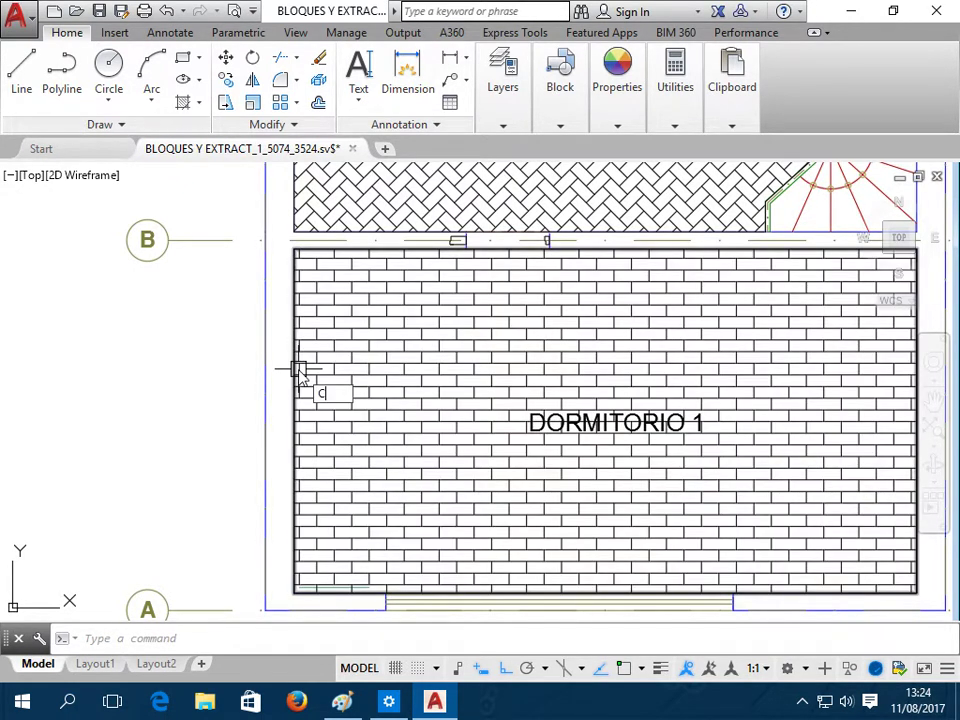
key(Return)
key(Escape)
With Osnap on, draw a vertical line from the room's top edge perpendicular to its bottom edge
text(l)
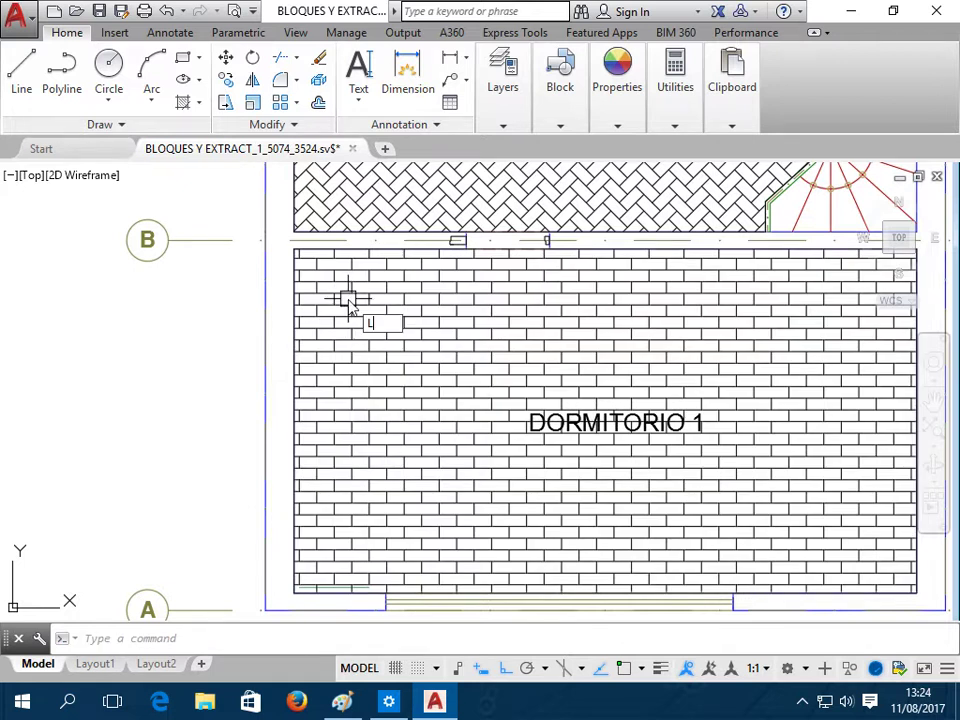
key(Return)
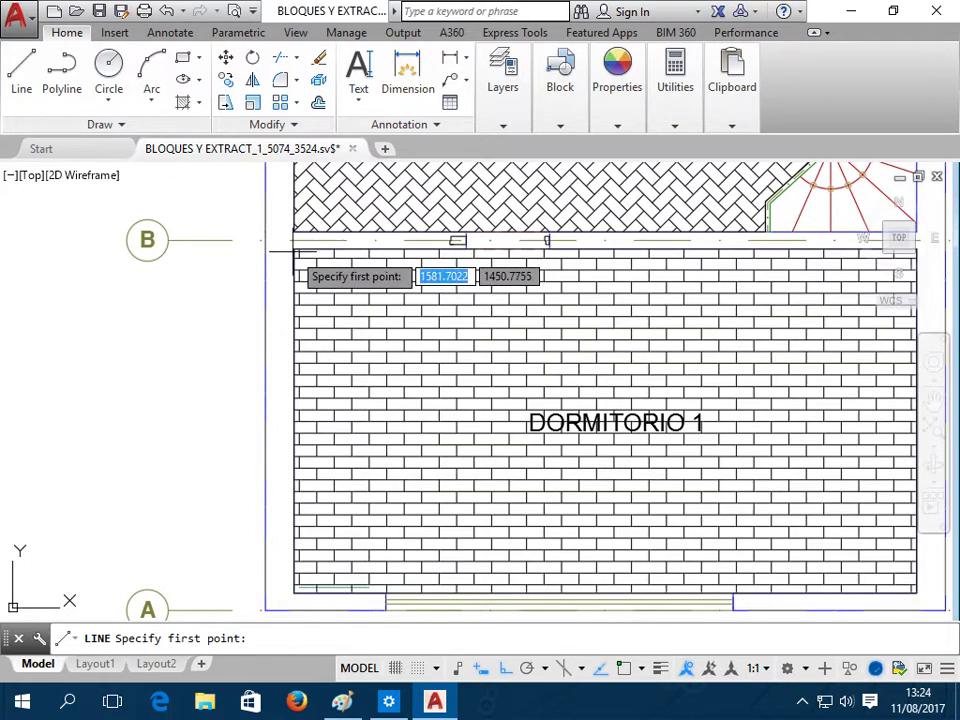
key(F3)
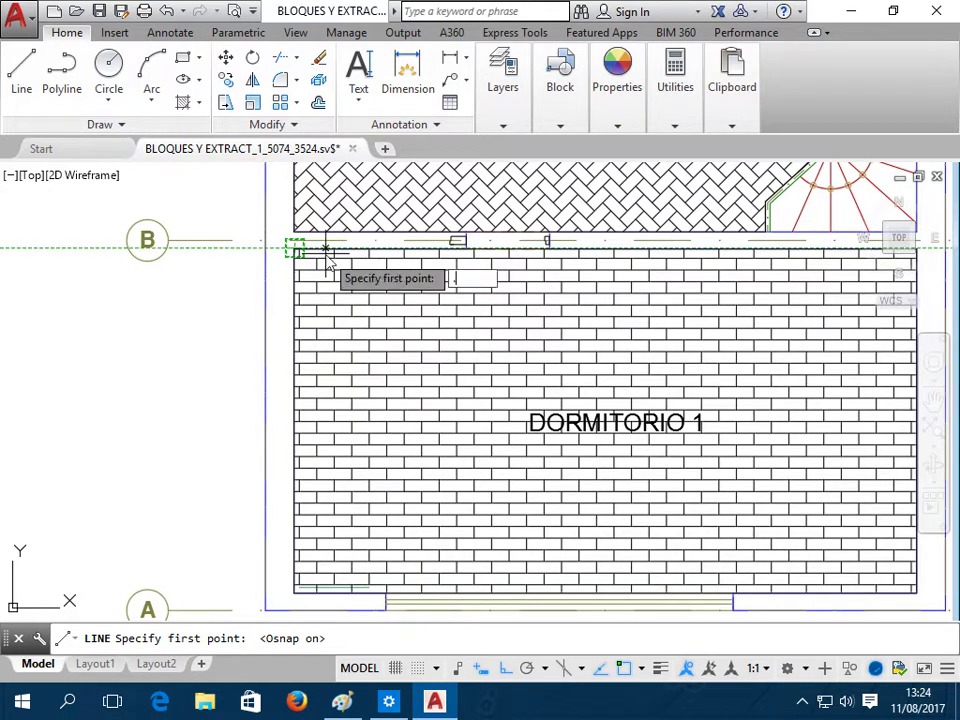
click(326, 248)
text(per)
key(Return)
click(371, 588)
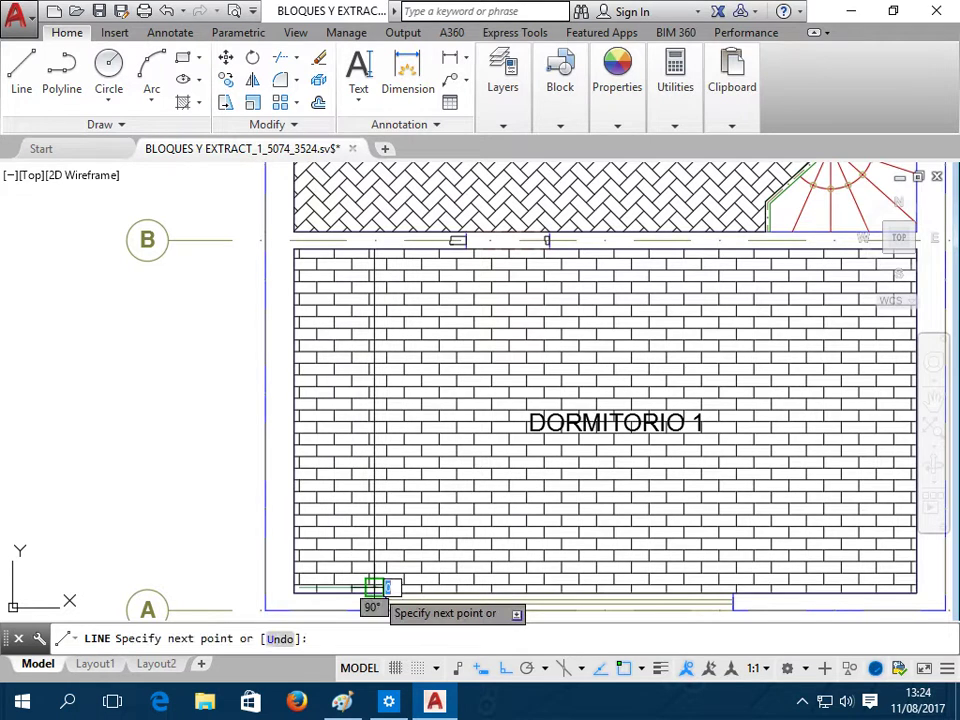
scroll(388, 590, up, 3)
text(1)
key(Return)
text(3)
key(Return)
key(Return)
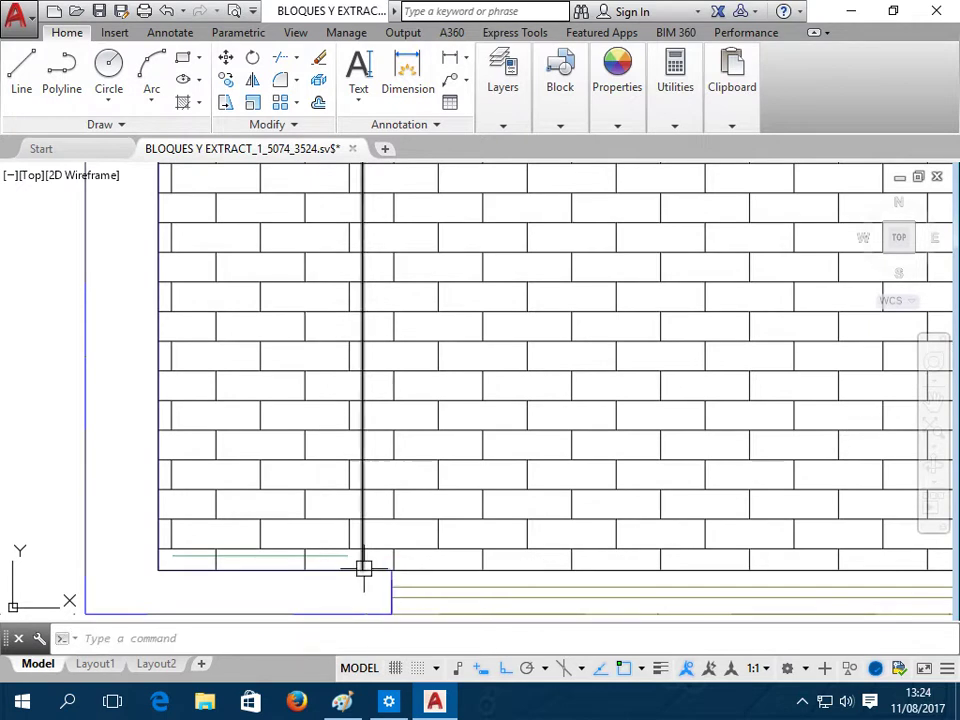
click(345, 557)
scroll(326, 585, down, 3)
key(Escape)
Trim the brick hatch left of the new vertical line, using it as the cutting edge
scroll(334, 565, down, 1)
scroll(321, 574, up, 3)
scroll(321, 574, down, 1)
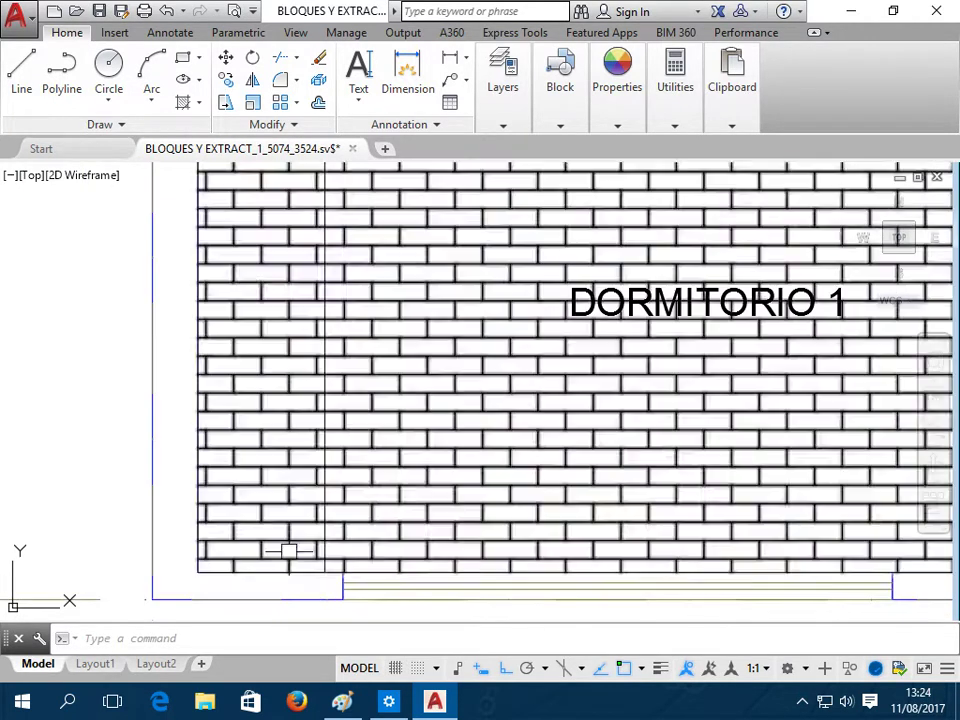
scroll(287, 549, down, 1)
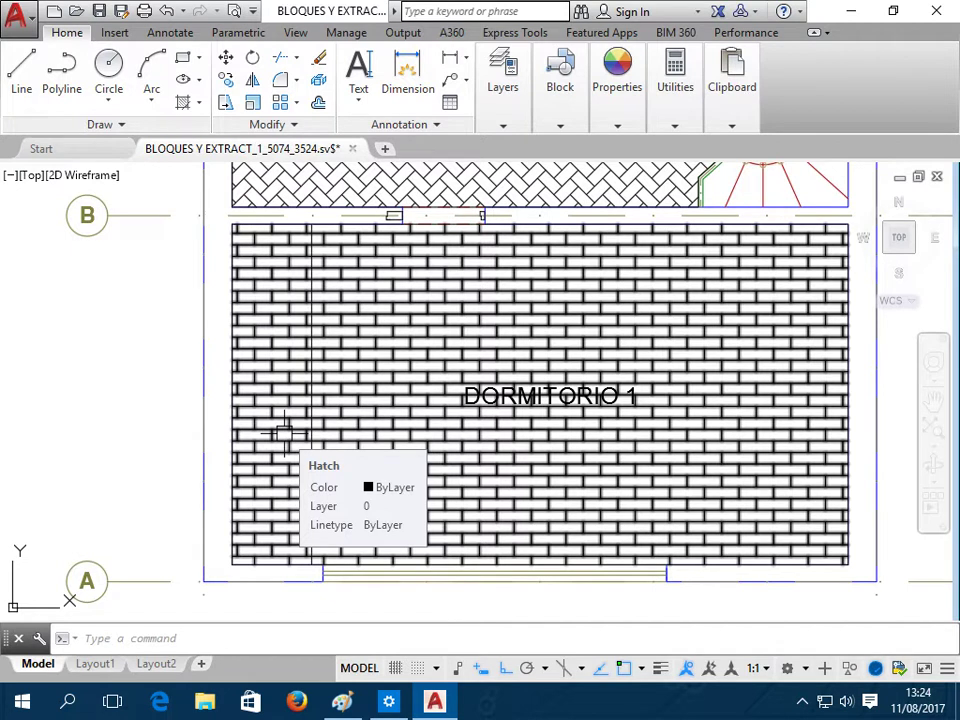
text(tr)
key(Return)
click(311, 352)
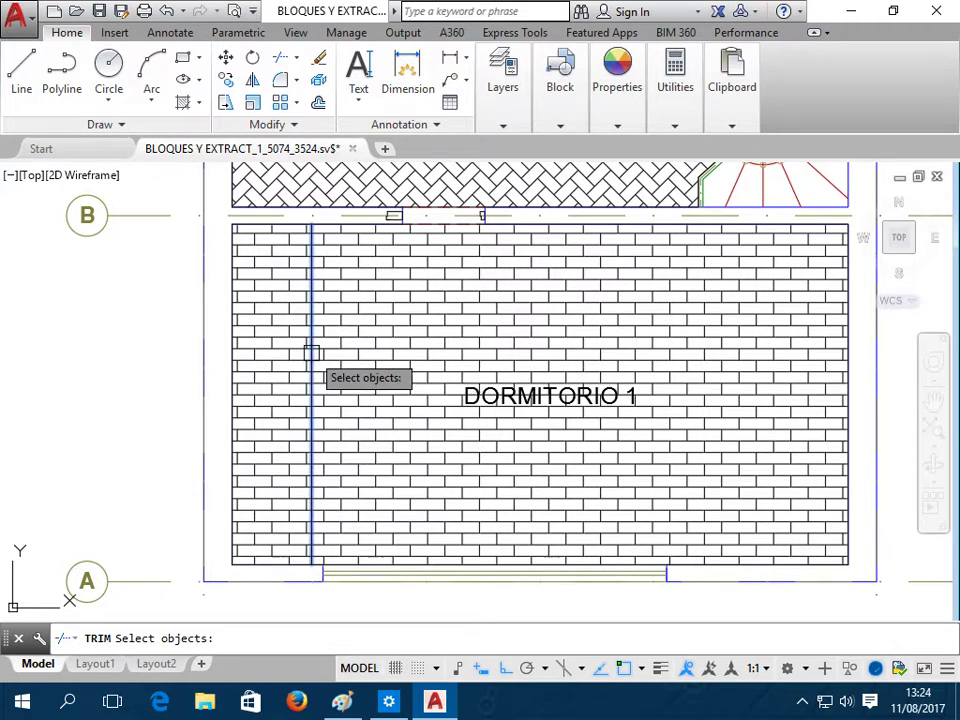
key(Return)
click(286, 358)
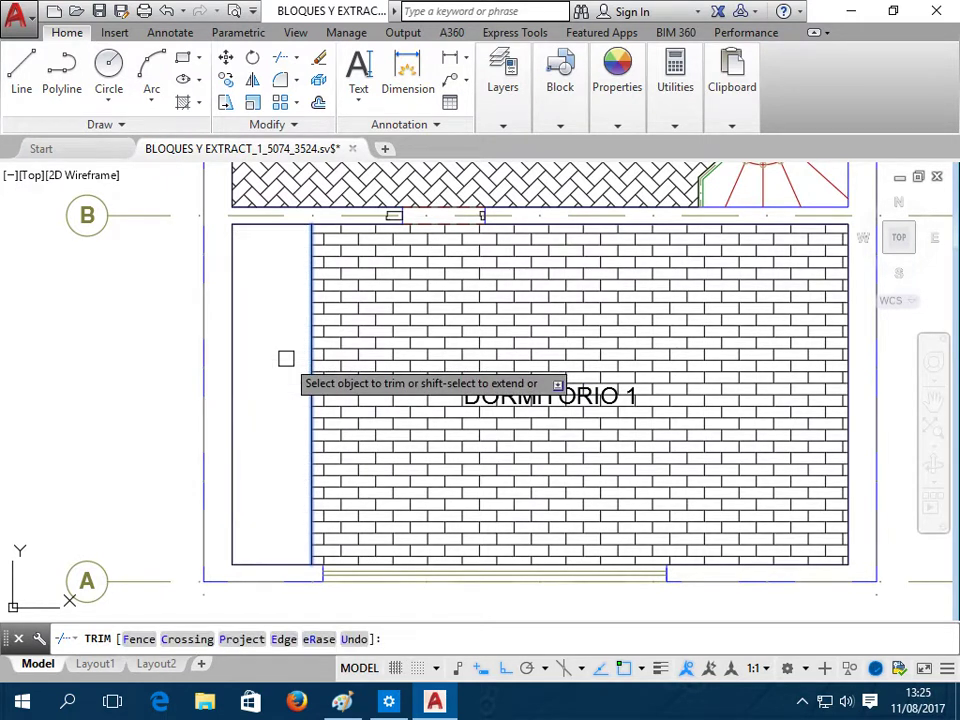
key(Escape)
scroll(285, 358, down, 2)
scroll(285, 358, down, 4)
Regenerate with RE so DORMITORIO 1 shows 14.18m2 and 850.8110, and the total shows 44.68m2
middle_drag(546, 386, 261, 400)
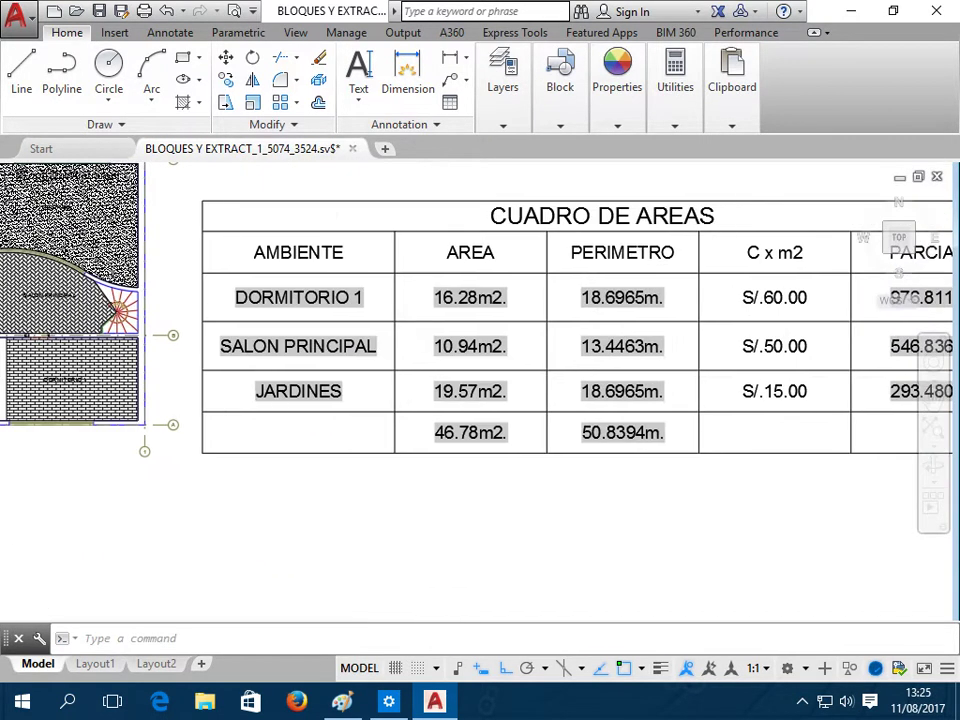
scroll(294, 400, down, 3)
text(re)
key(Return)
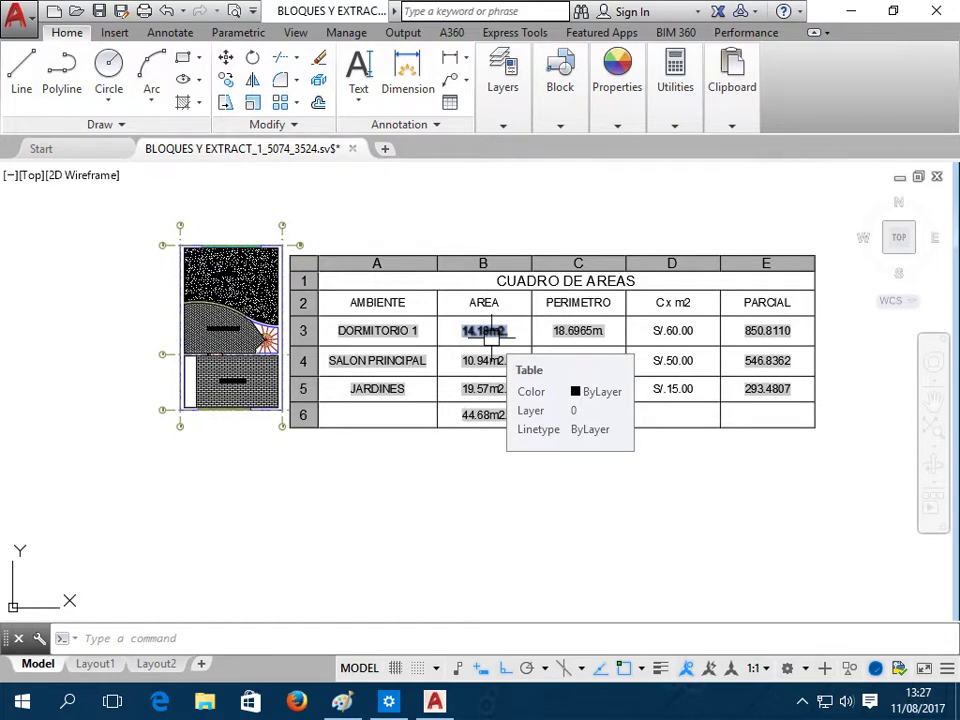
click(560, 445)
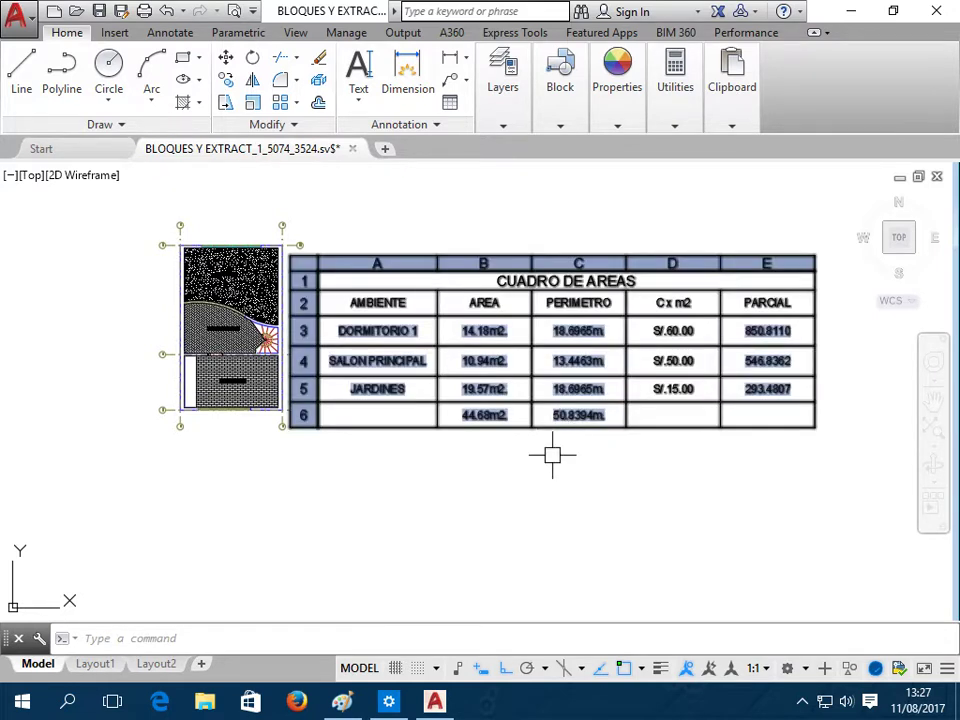
scroll(603, 475, up, 2)
middle_drag(604, 476, 489, 521)
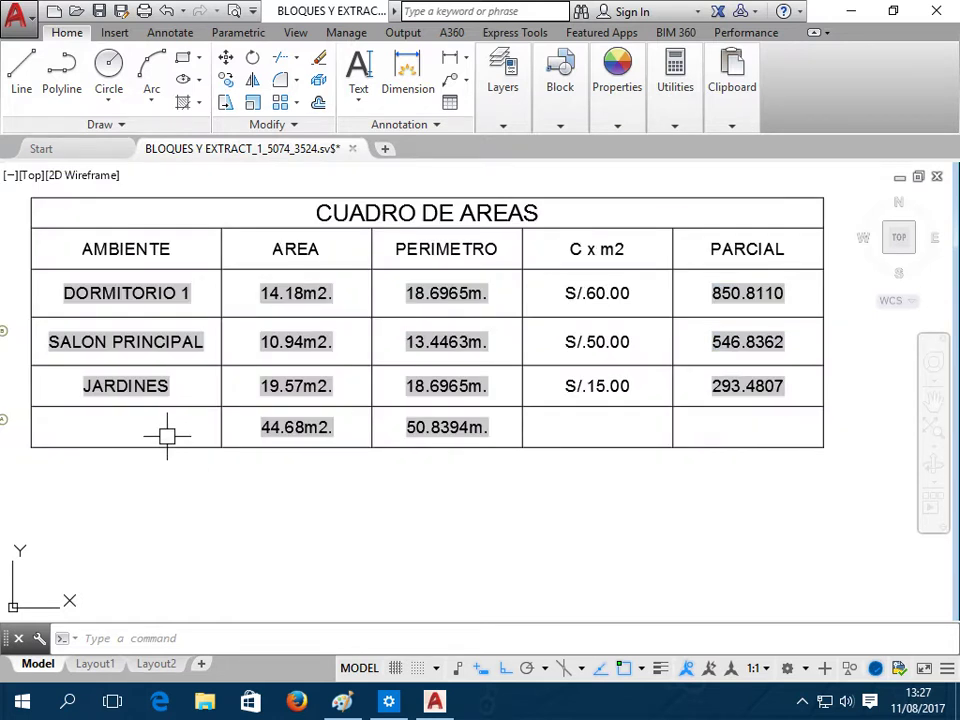
In Options > User Preferences, turn off Display background of fields
right_click(341, 498)
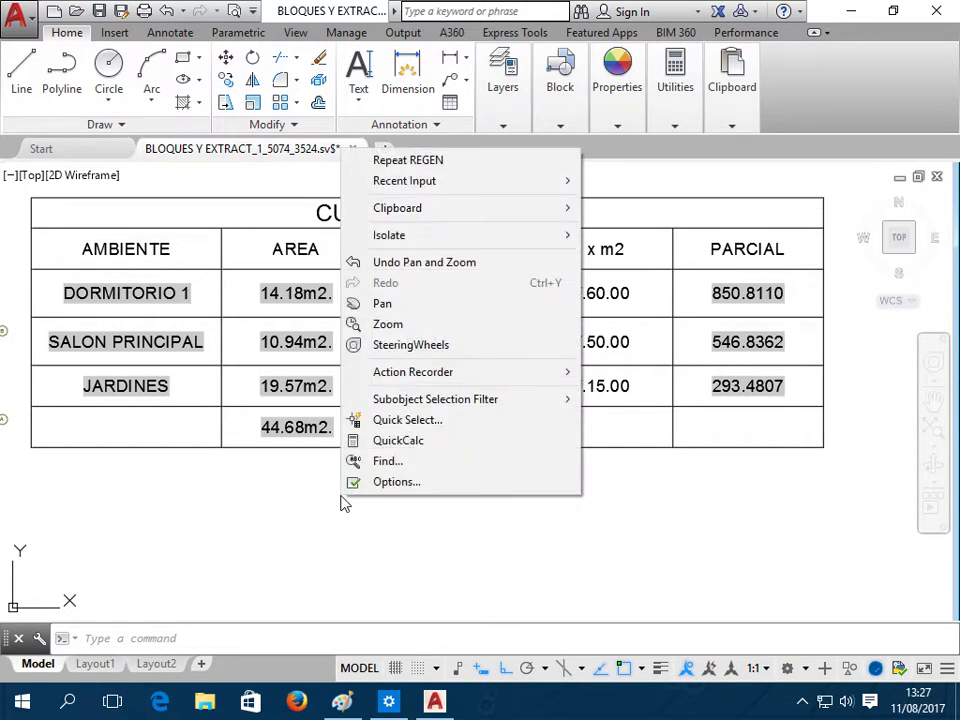
click(390, 482)
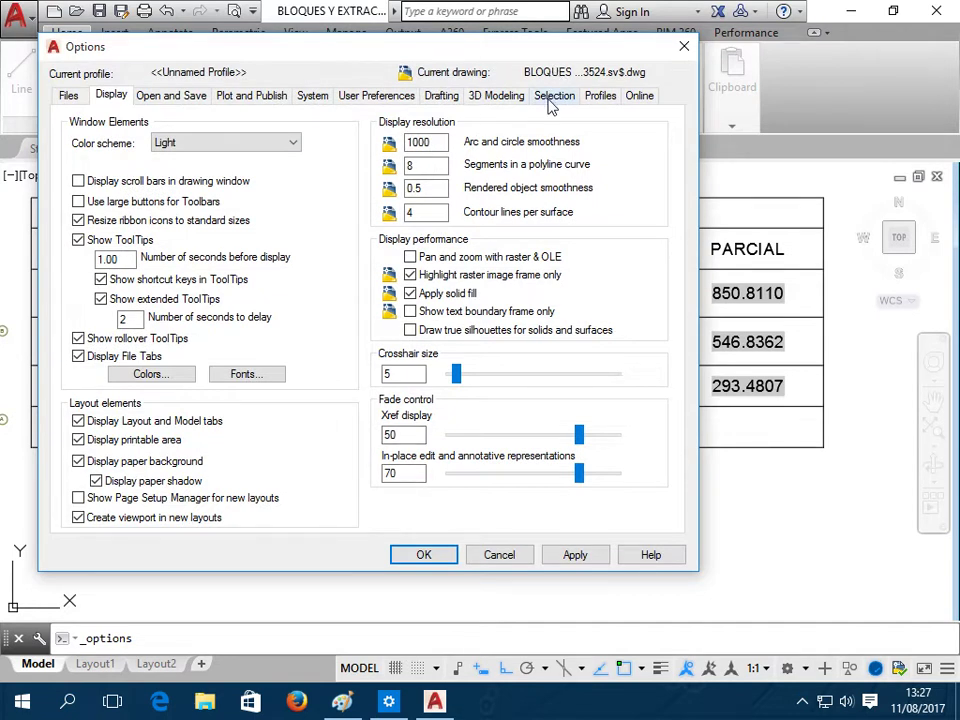
click(390, 100)
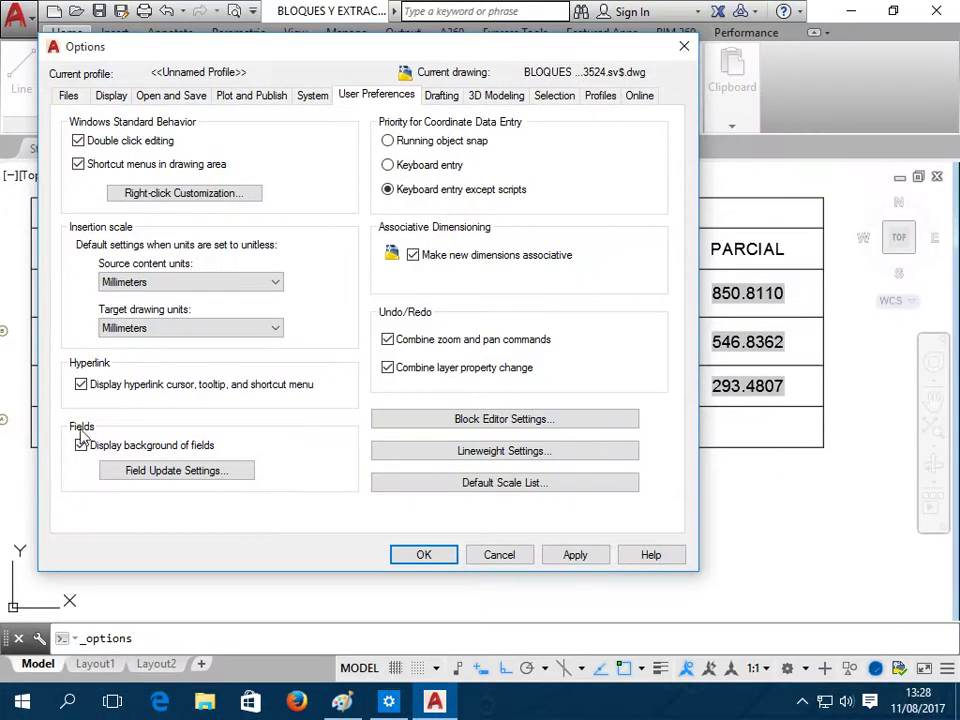
click(80, 445)
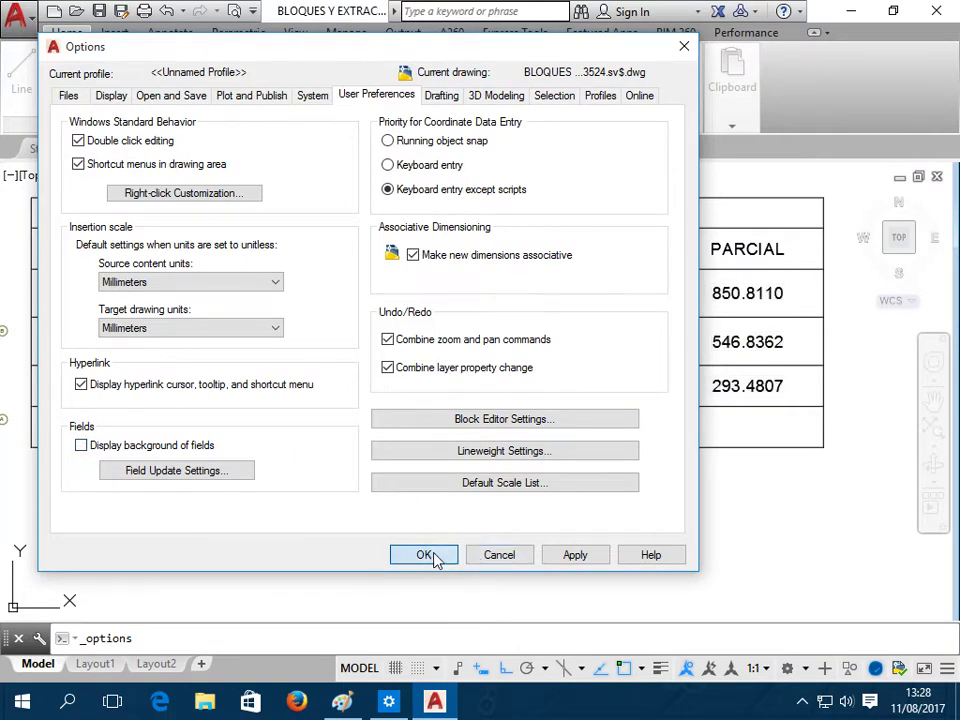
click(424, 554)
scroll(474, 493, down, 1)
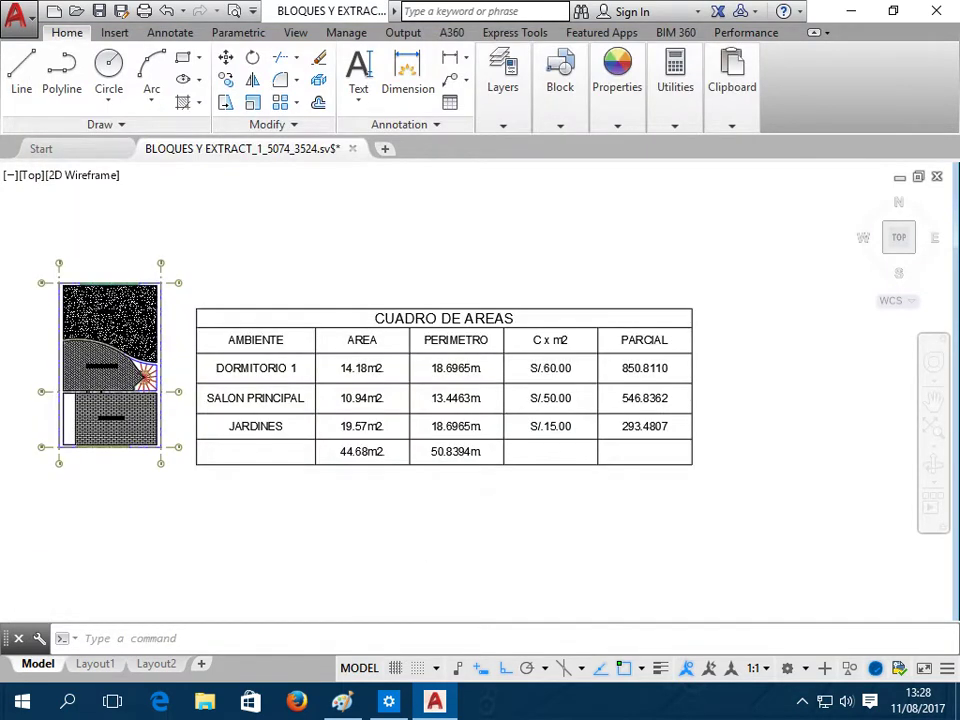
Pan to the PARCIAL column and bring up the context menu of its empty bottom cell
scroll(520, 505, up, 1)
mouse_move(628, 514)
middle_down()
mouse_move(535, 520)
mouse_move(396, 502)
mouse_move(600, 446)
middle_up()
scroll(396, 502, down, 2)
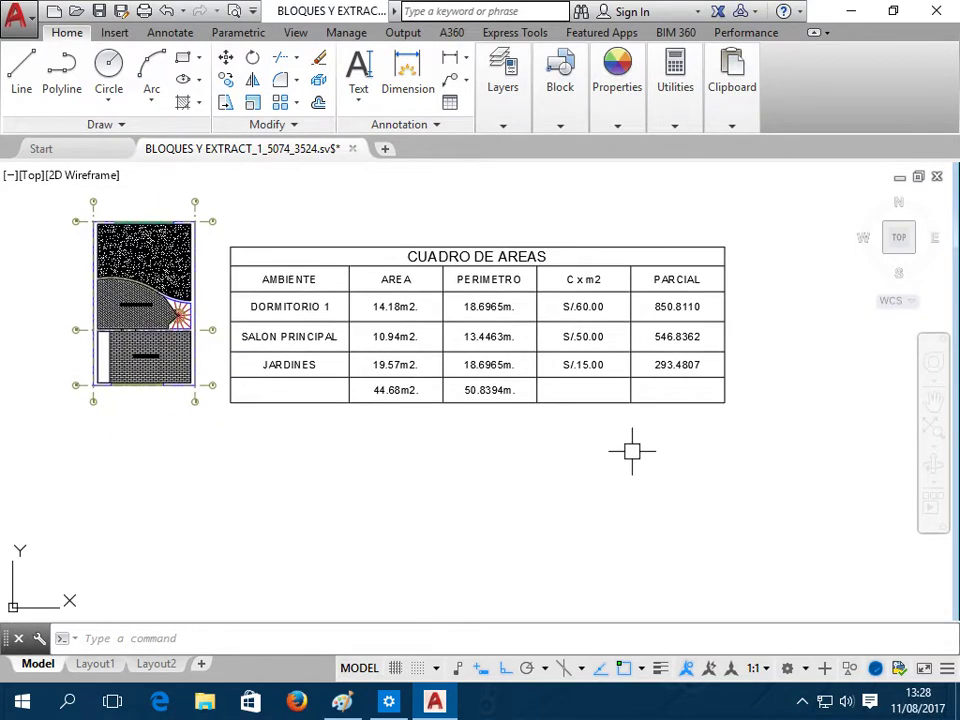
mouse_move(632, 451)
middle_down()
mouse_move(497, 465)
mouse_move(461, 439)
mouse_move(479, 414)
middle_up()
scroll(469, 422, up, 4)
scroll(470, 423, down, 2)
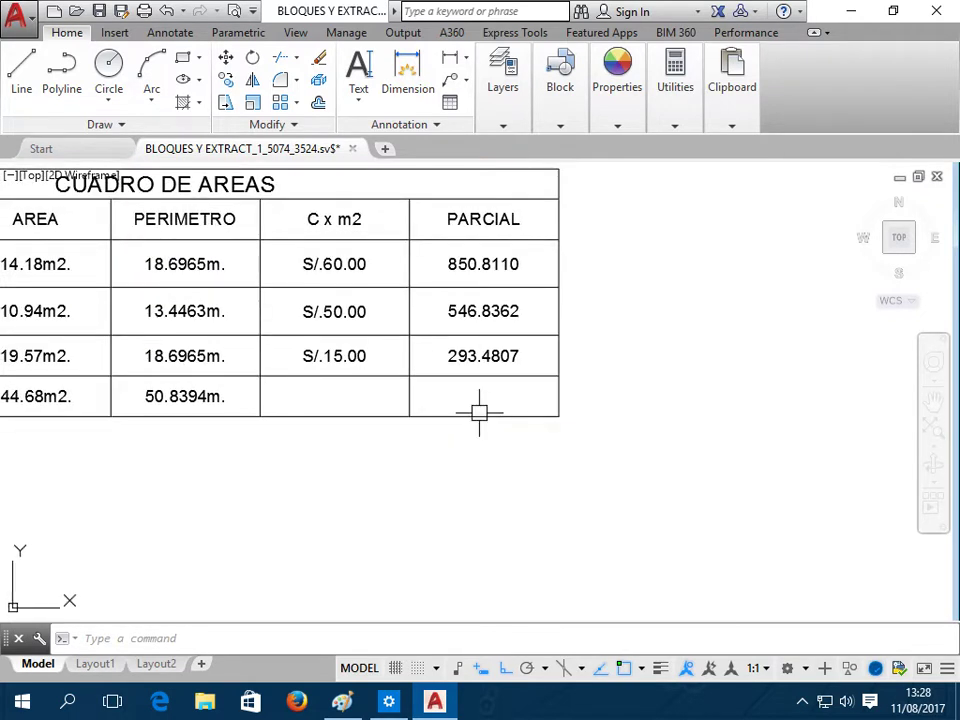
click(493, 399)
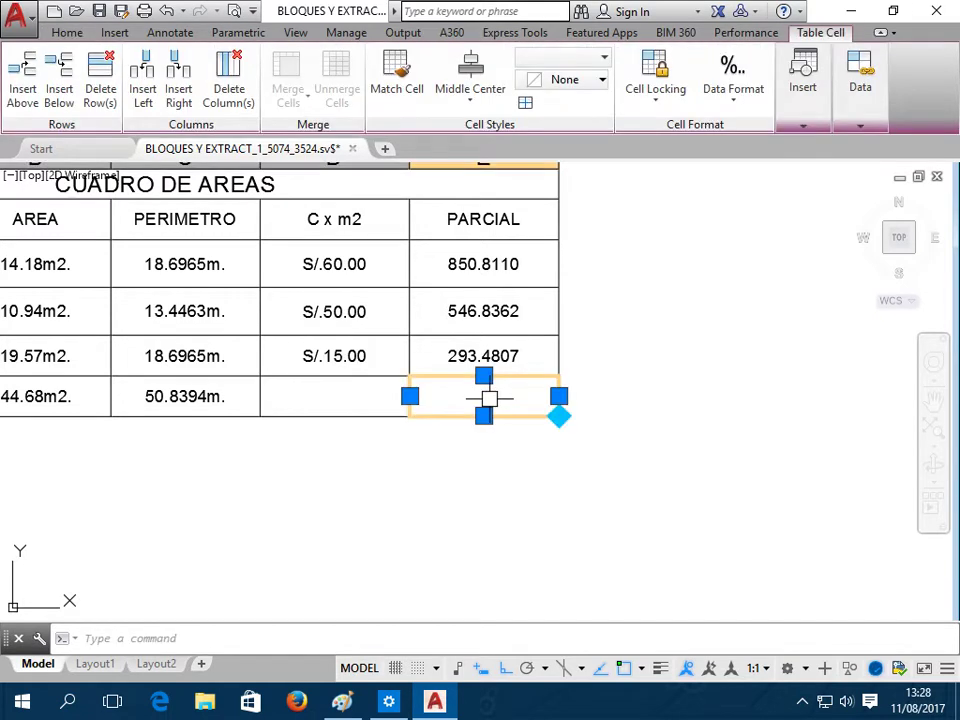
right_click(494, 404)
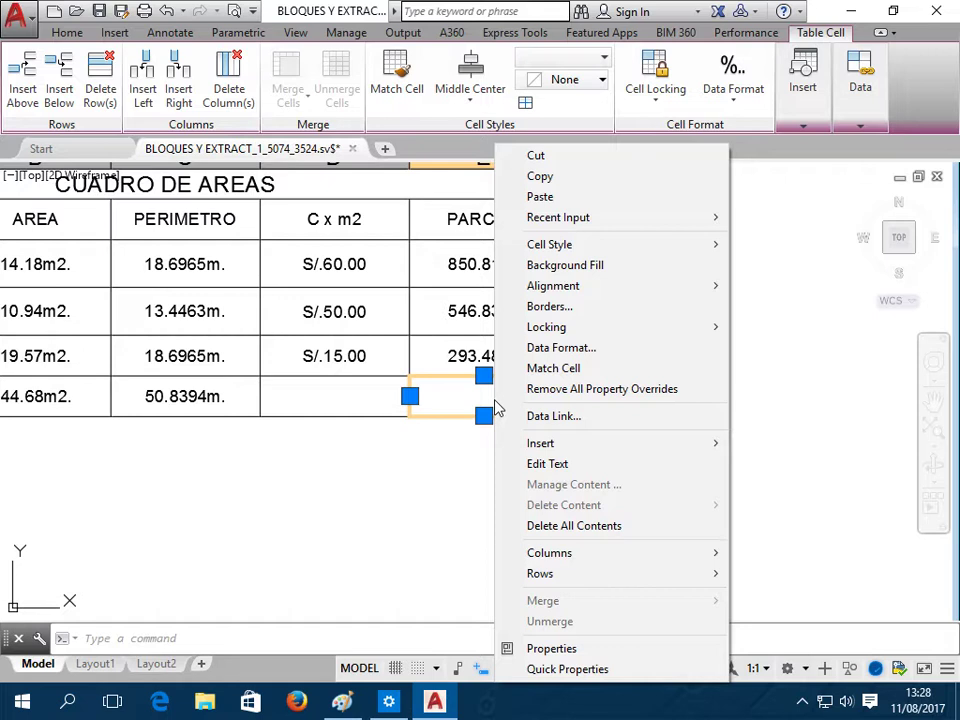
click(497, 408)
right_click(505, 400)
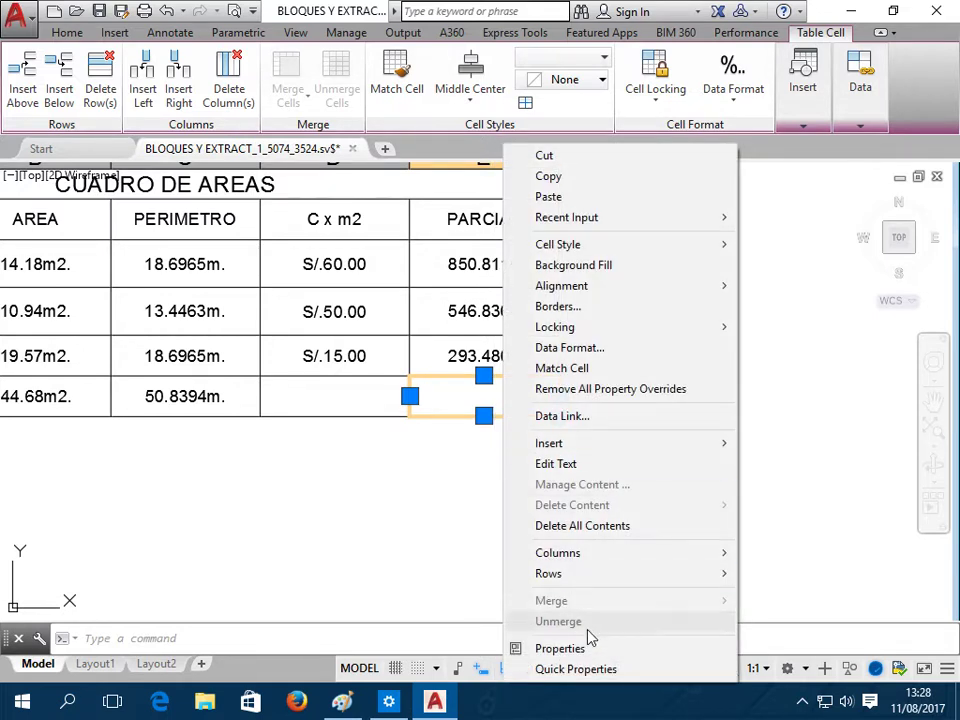
mouse_move(540, 443)
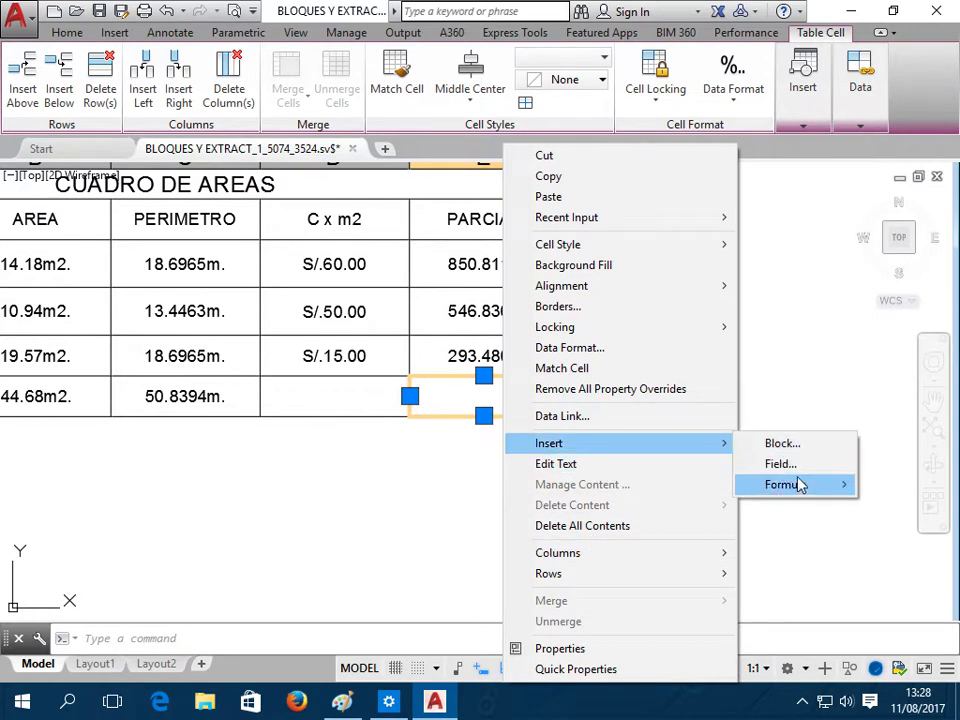
Insert a Date & Time SaveDate field in M/d/yy format, showing 8/11/17, into the cell
click(800, 465)
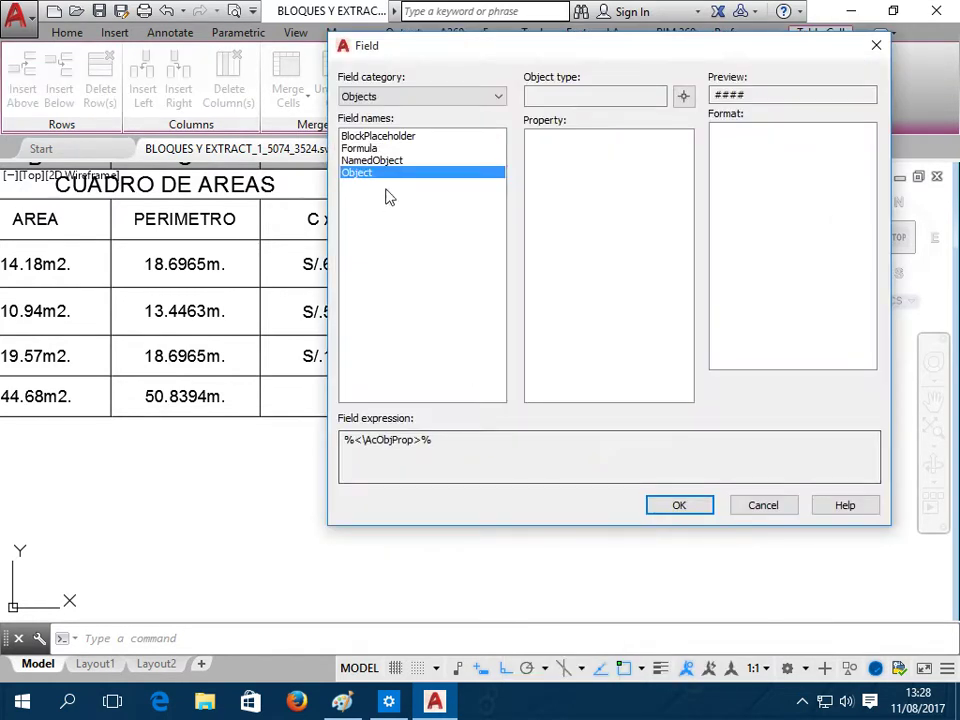
click(498, 96)
click(405, 127)
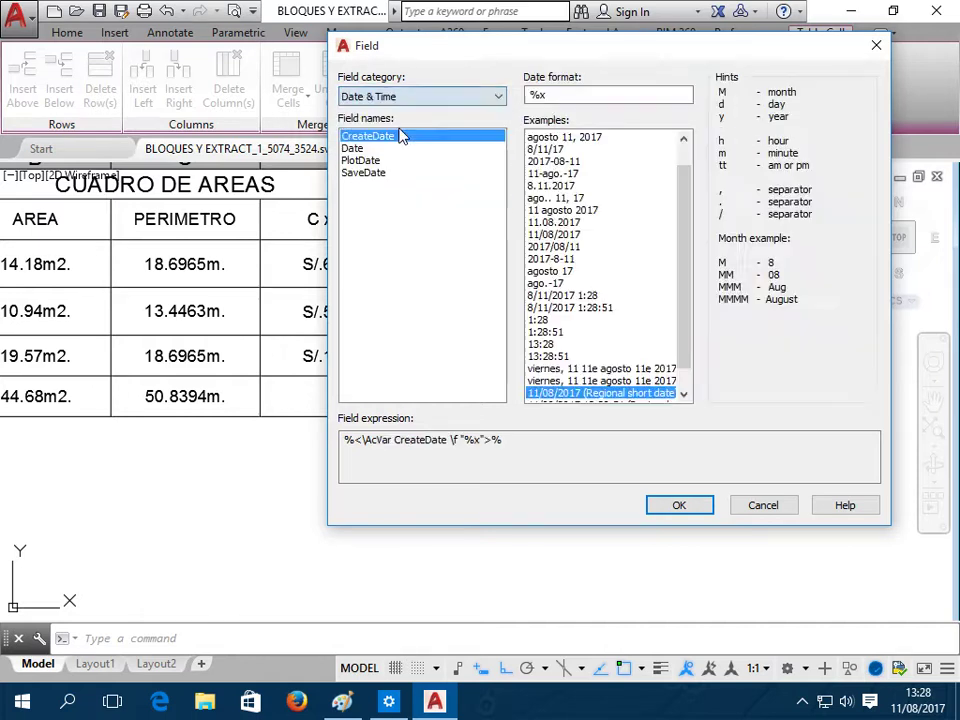
click(372, 173)
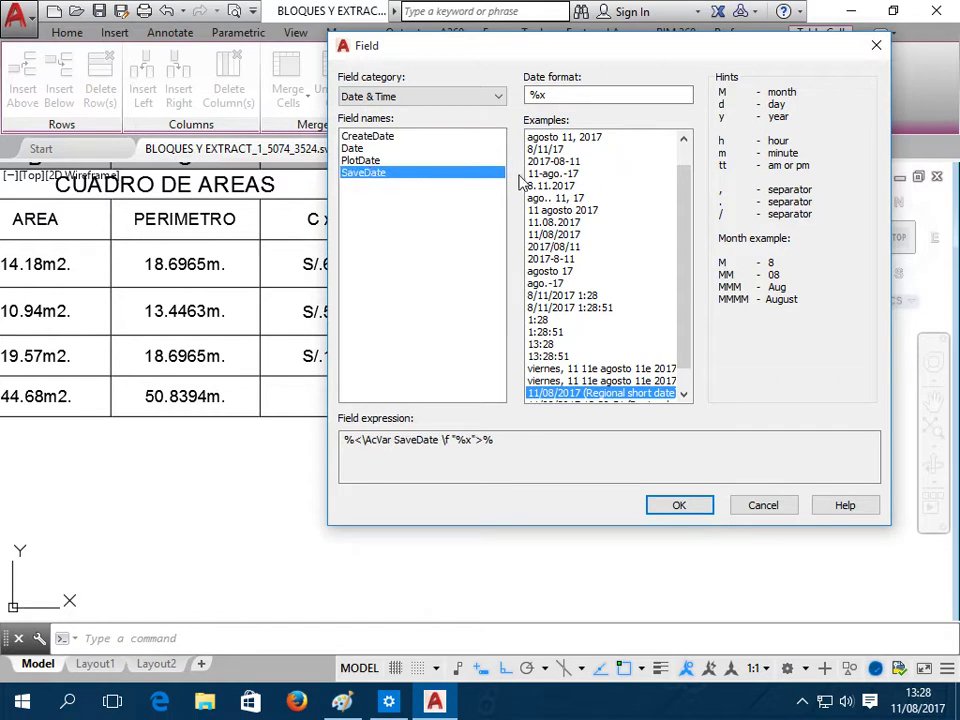
click(576, 174)
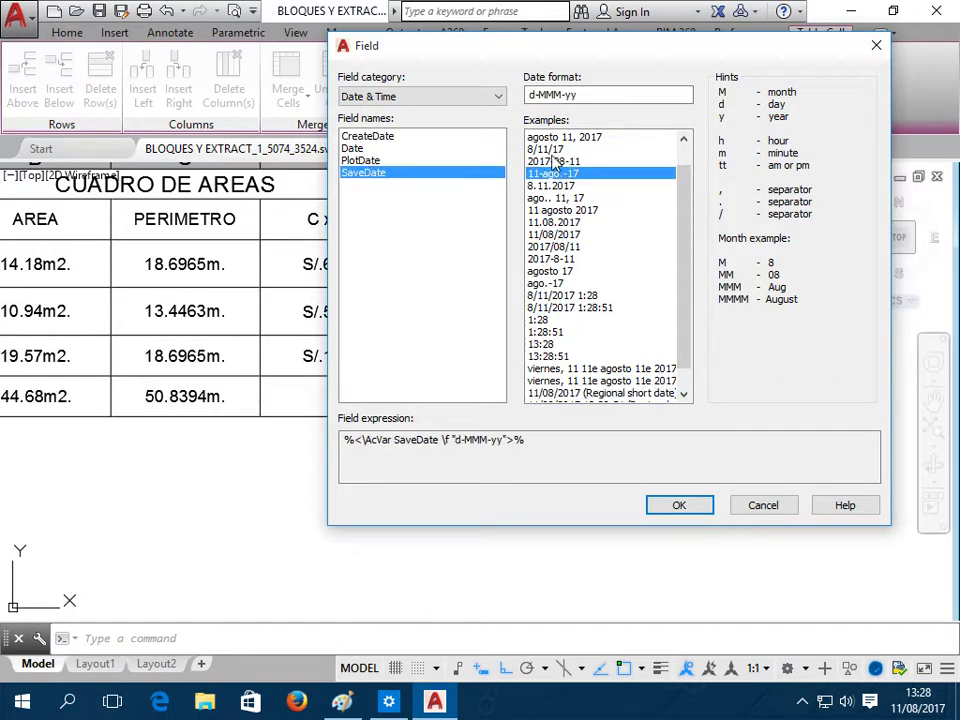
click(563, 149)
click(679, 505)
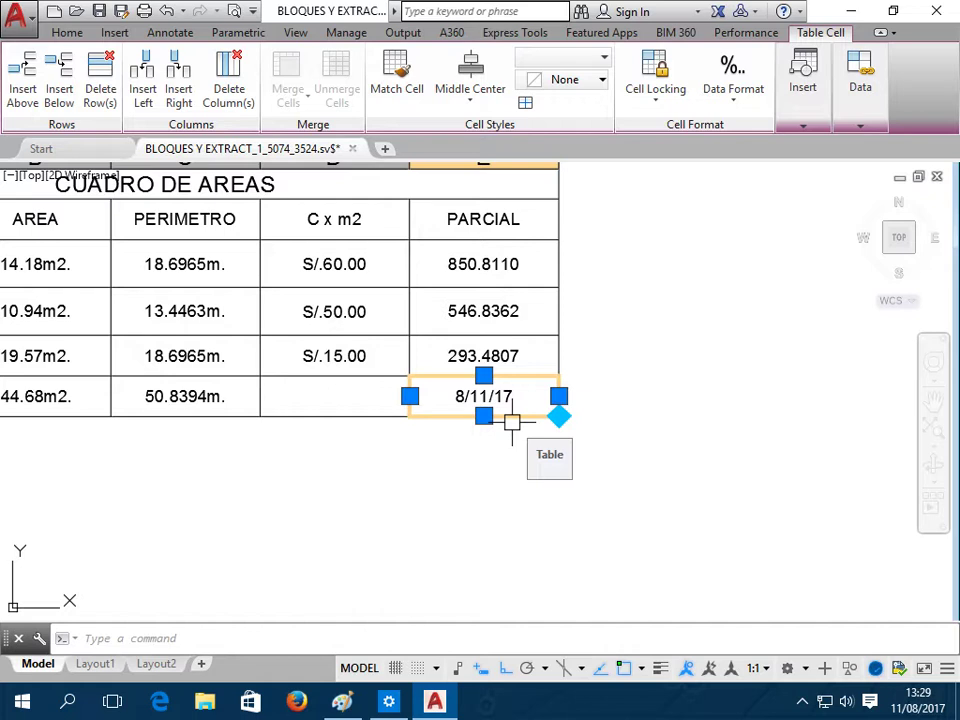
Replace the date with a Sum formula over E3:E5 (850.8110 to 293.4807), giving 1691.1279
key(Escape)
scroll(510, 420, down, 5)
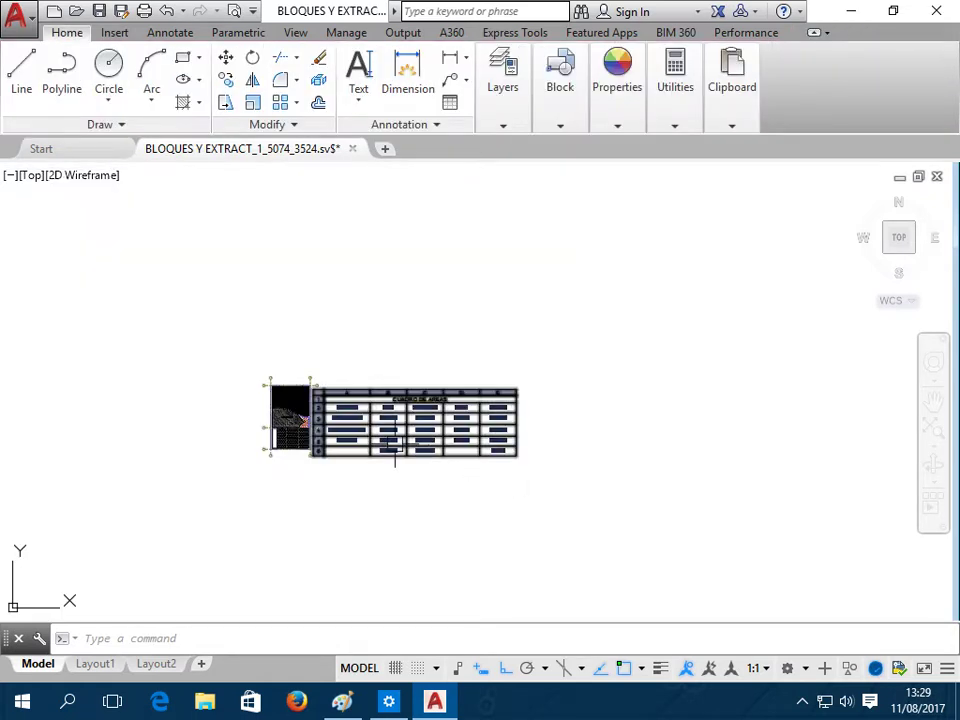
scroll(435, 415, up, 3)
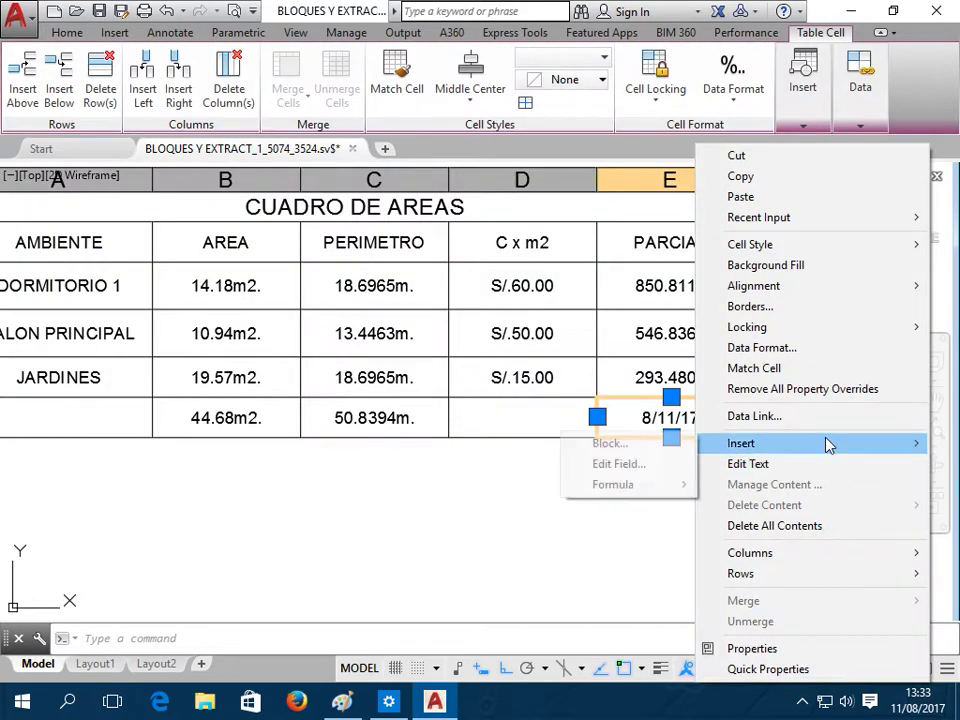
click(722, 484)
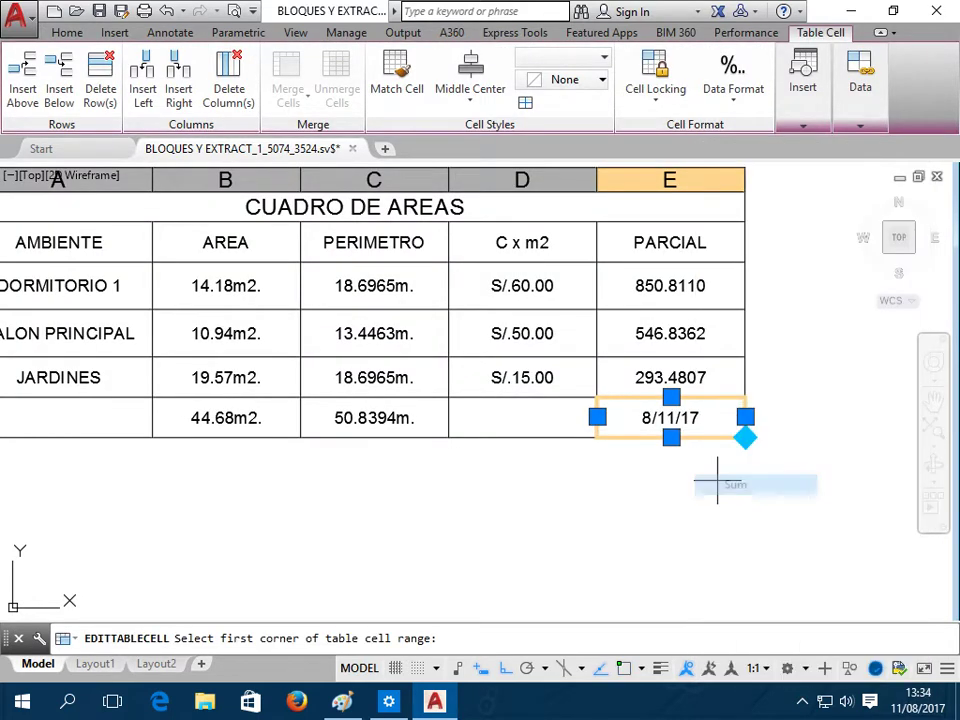
click(706, 287)
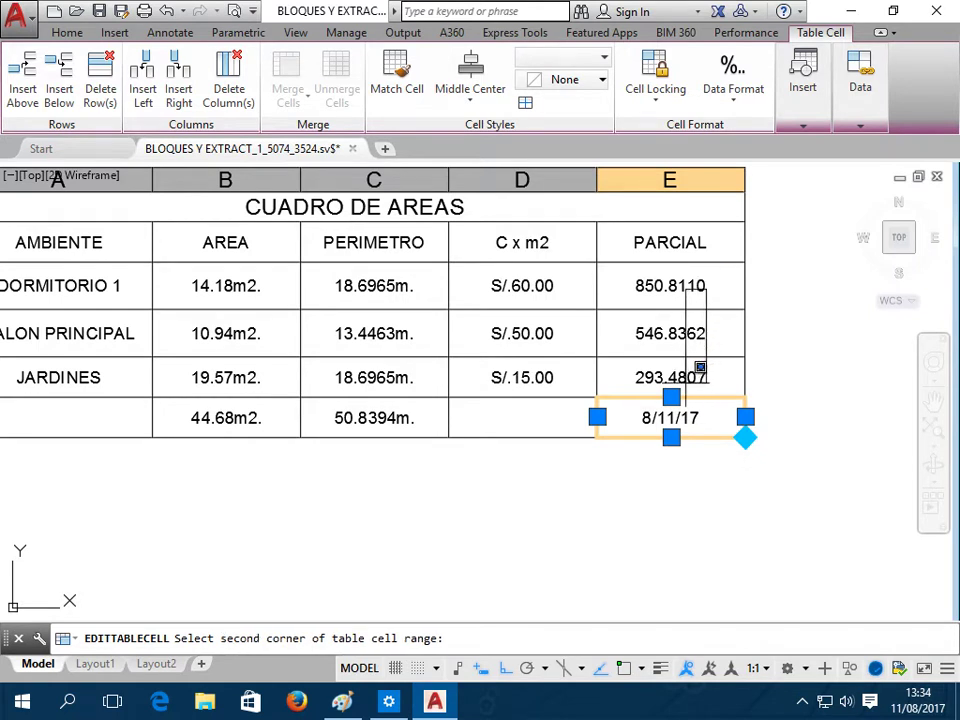
click(685, 377)
key(Escape)
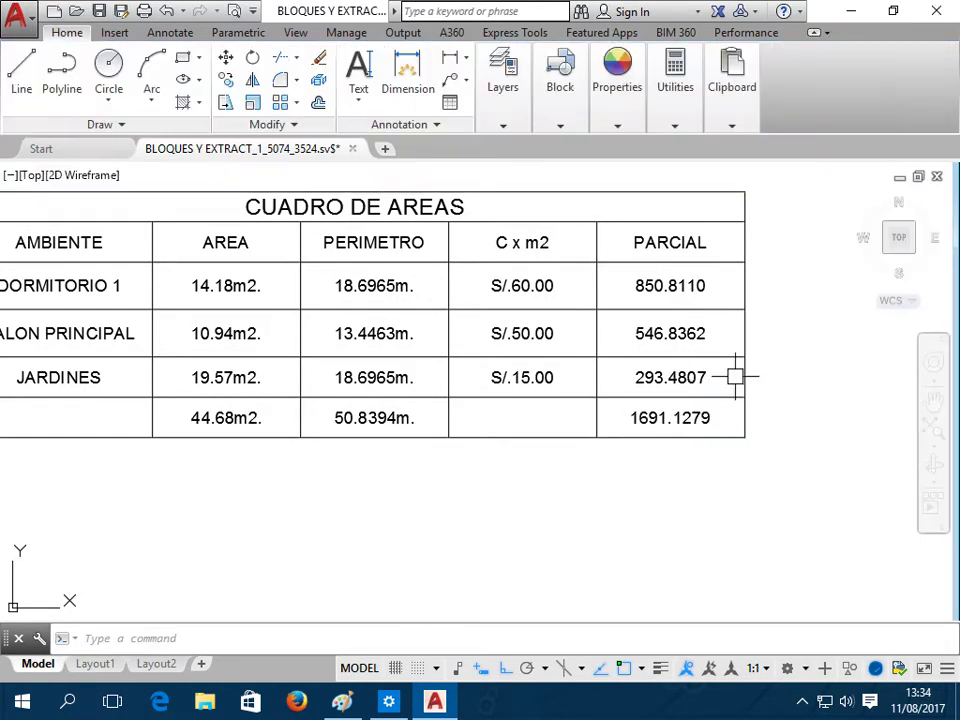
click(688, 287)
click(686, 407)
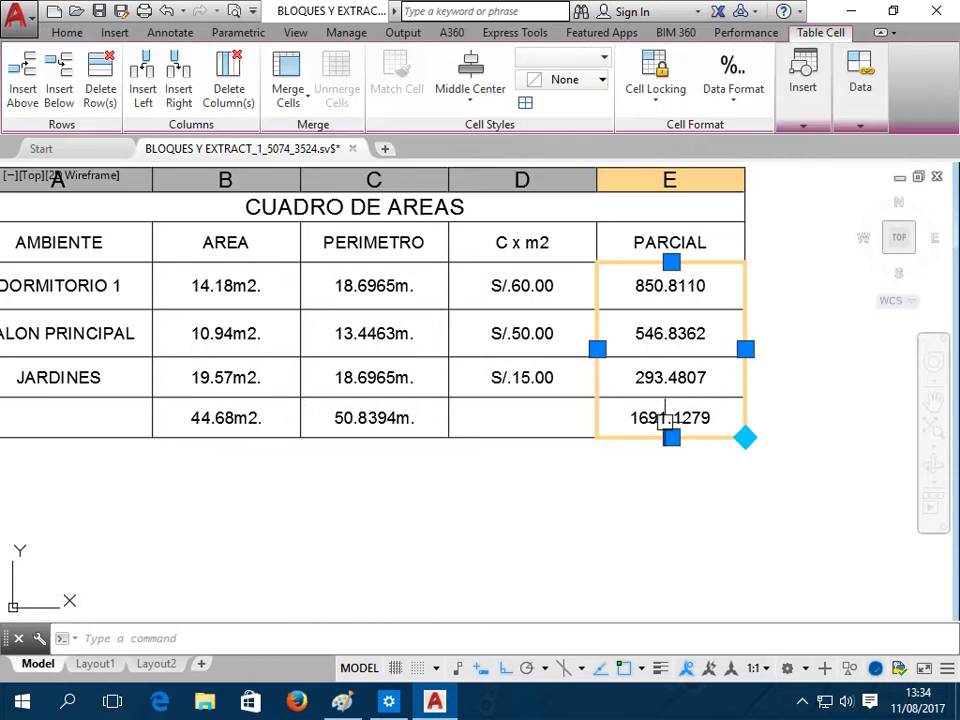
right_click(669, 418)
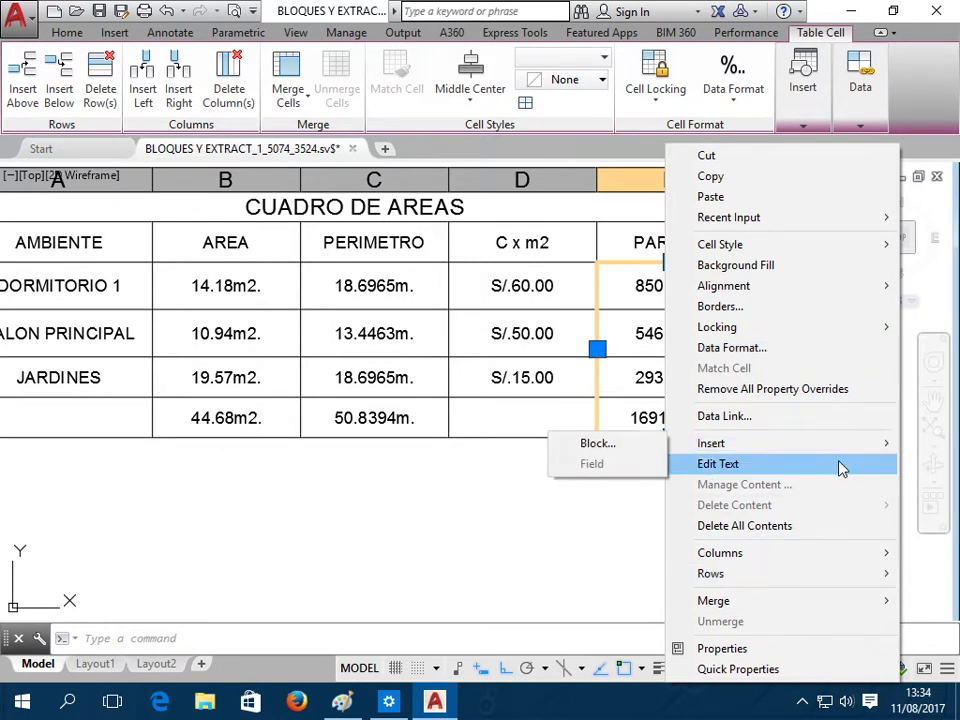
Select the PARCIAL values and look at the Custom Table Cell Format dialog without making changes
click(739, 100)
click(739, 100)
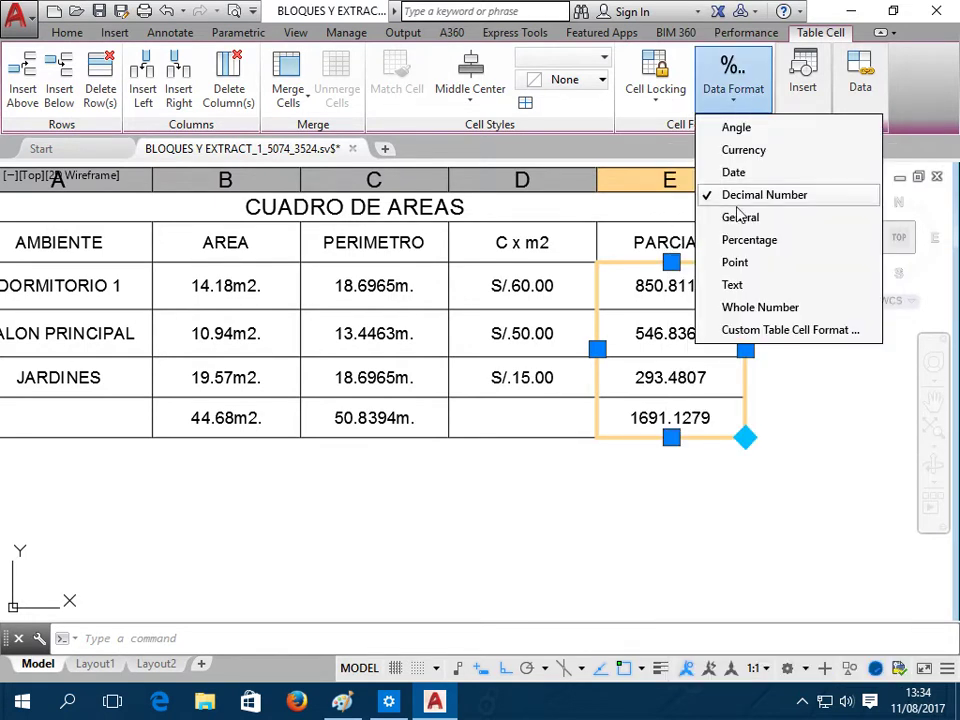
click(749, 332)
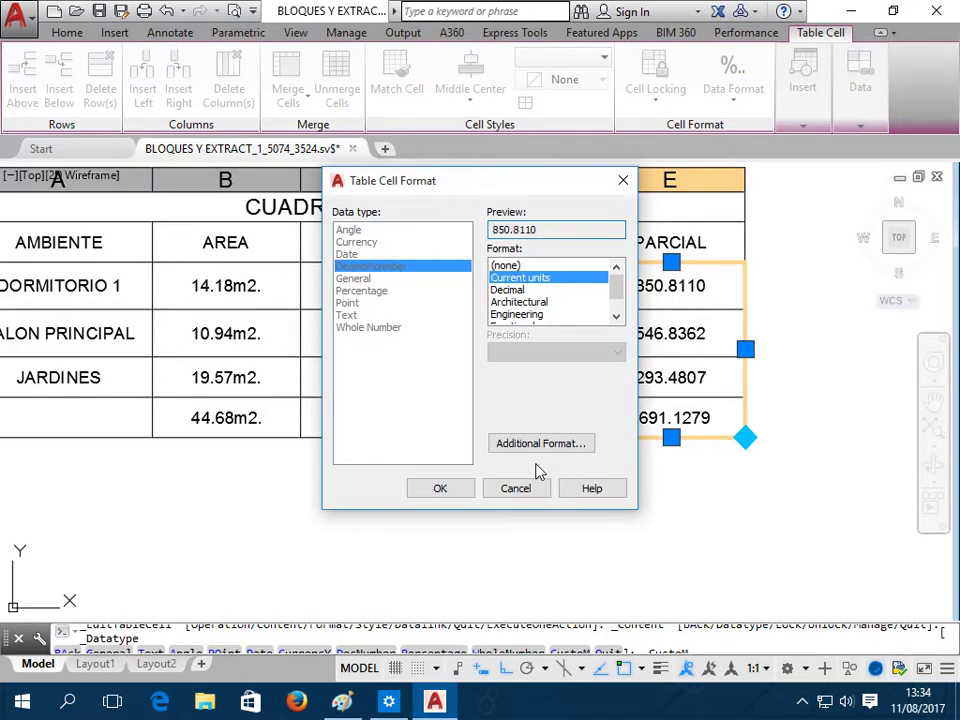
click(515, 488)
click(754, 476)
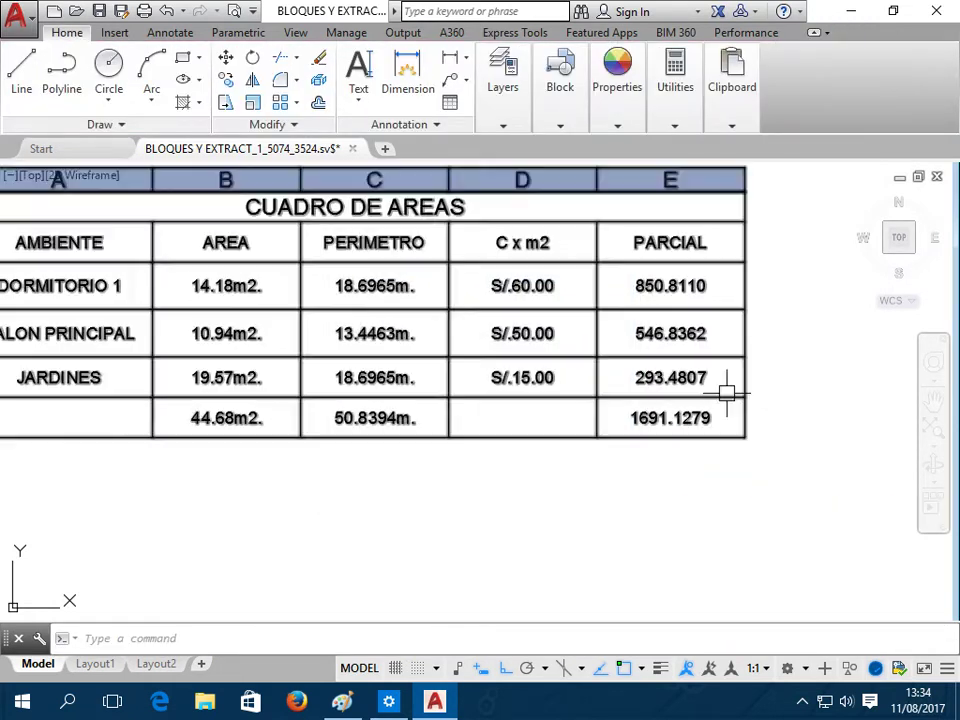
drag(681, 284, 686, 382)
right_click(634, 358)
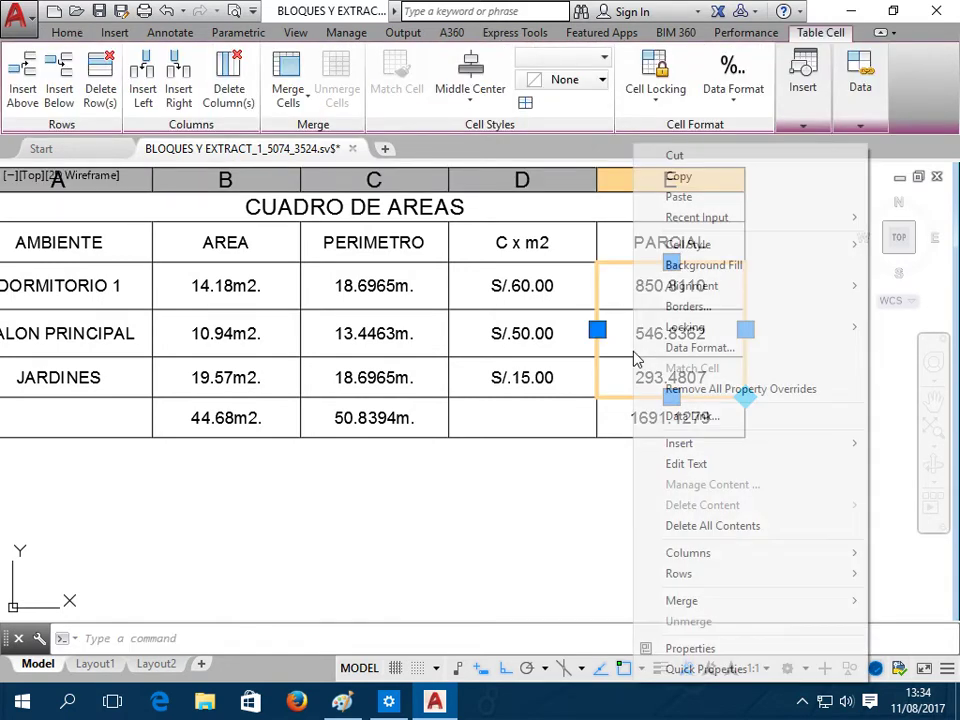
click(735, 115)
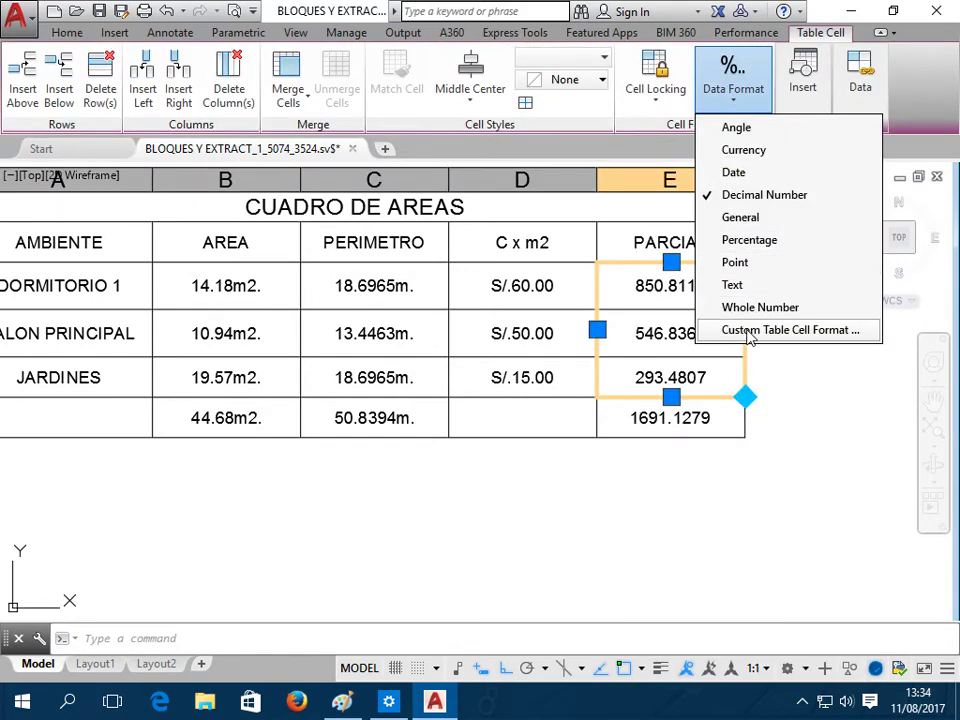
click(749, 331)
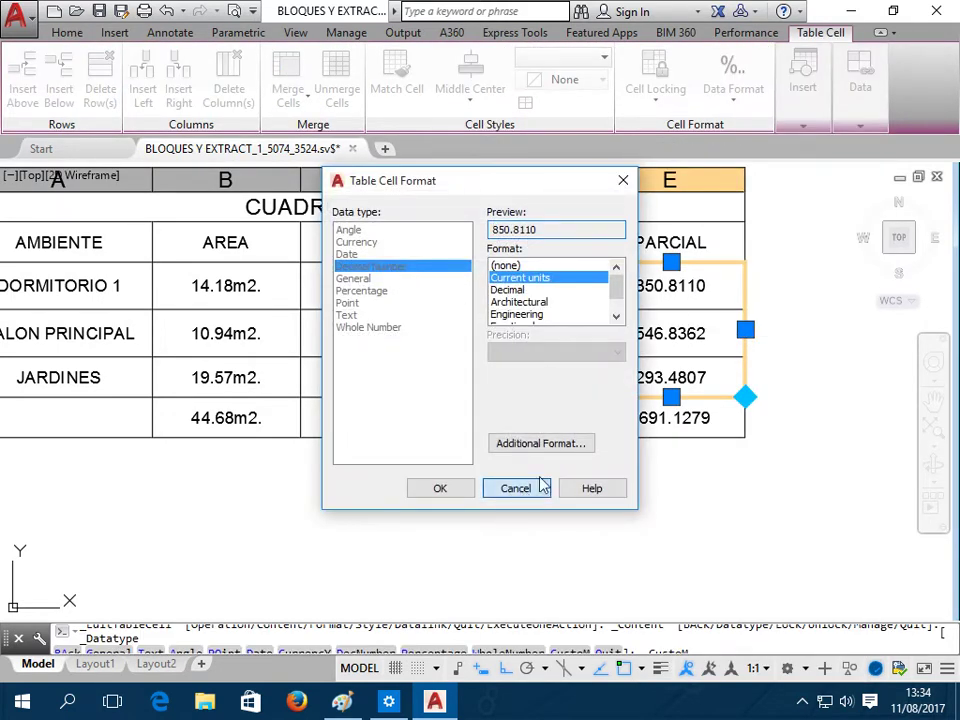
click(516, 488)
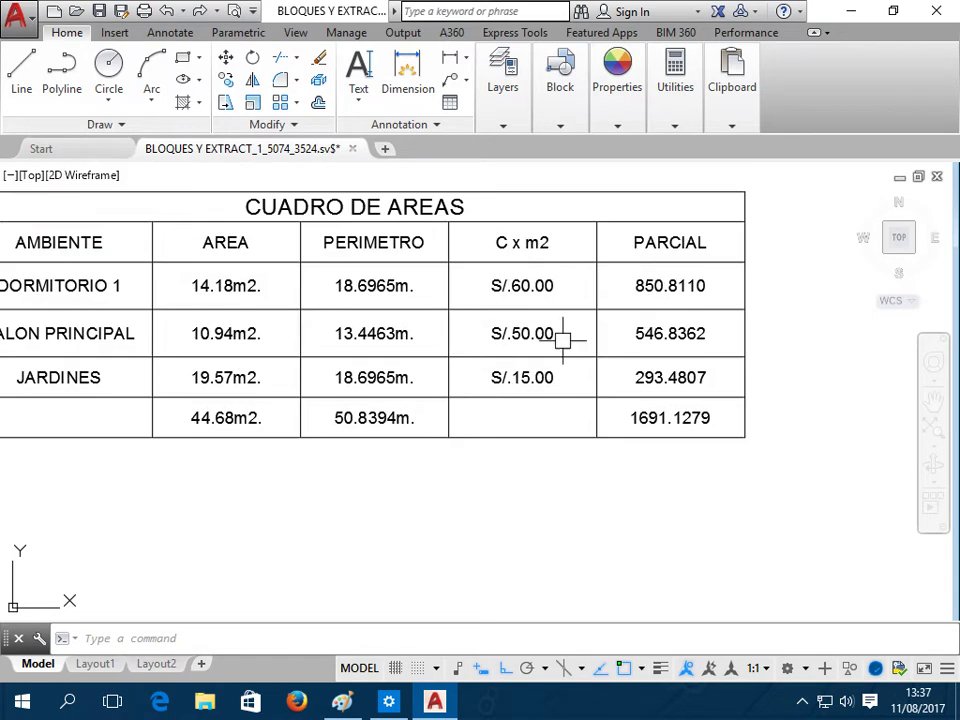
Format the PARCIAL values and total as Decimal with 0.00 precision and an S/. prefix
click(667, 284)
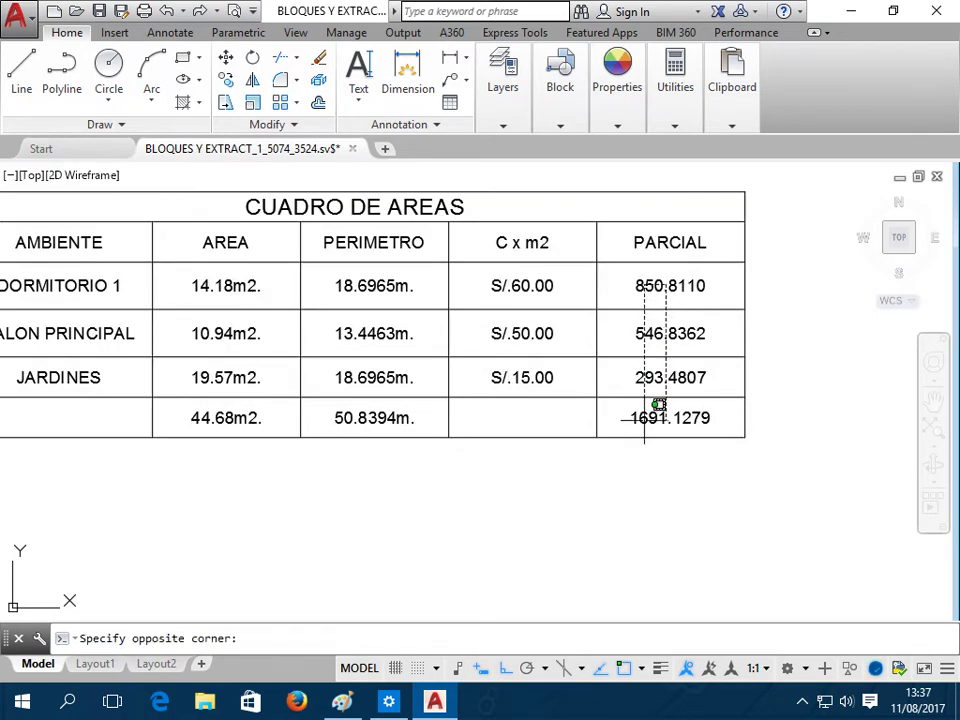
click(659, 410)
click(733, 95)
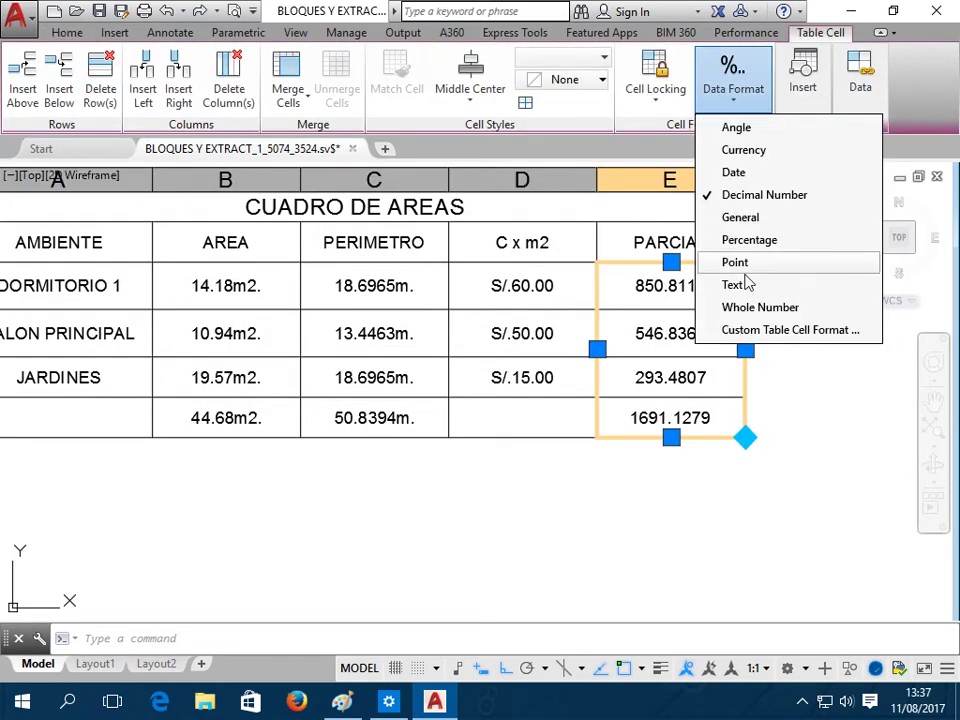
click(742, 338)
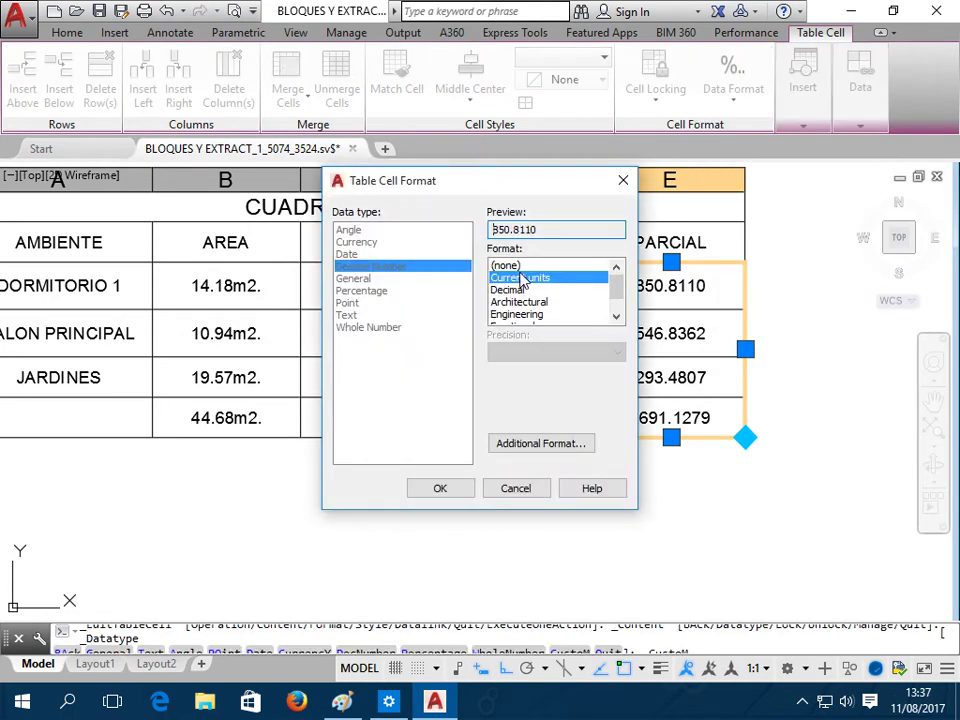
click(527, 290)
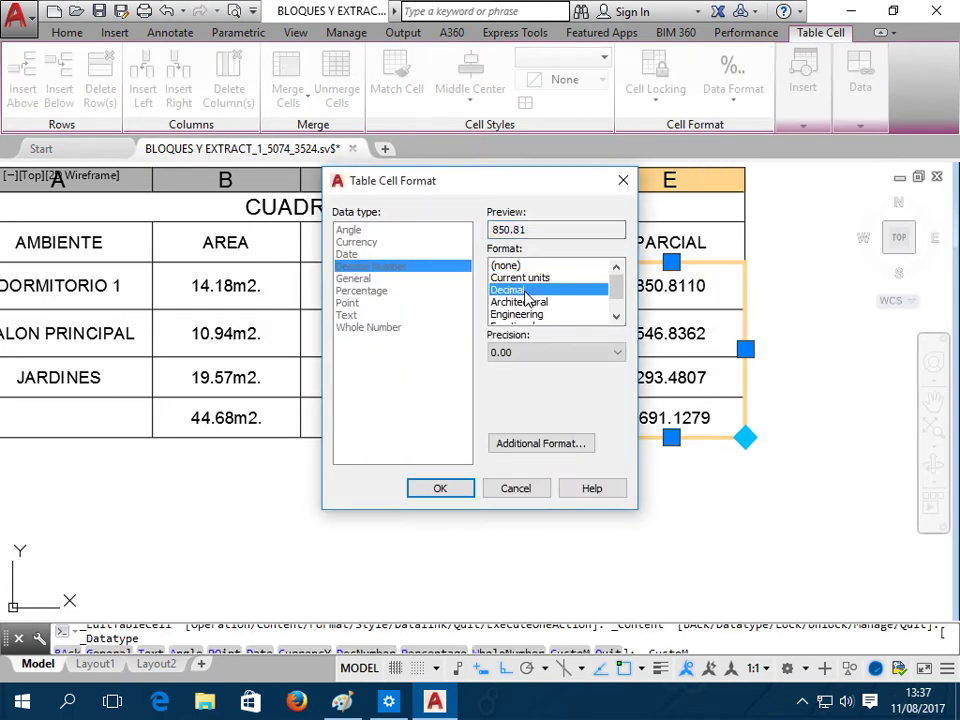
click(545, 446)
click(416, 352)
text(S/.)
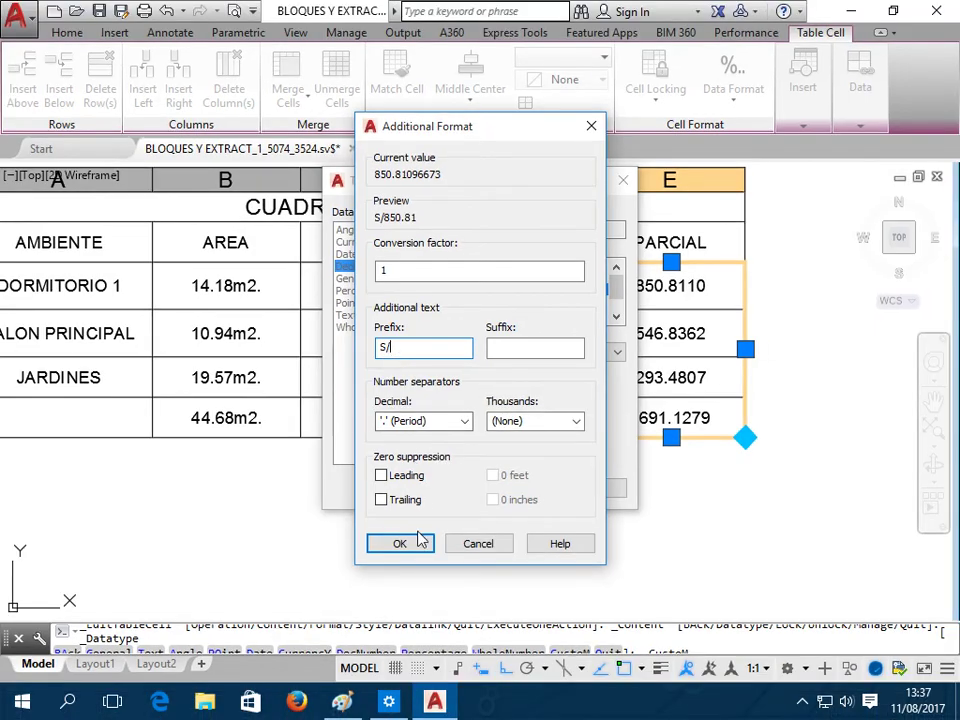
click(418, 552)
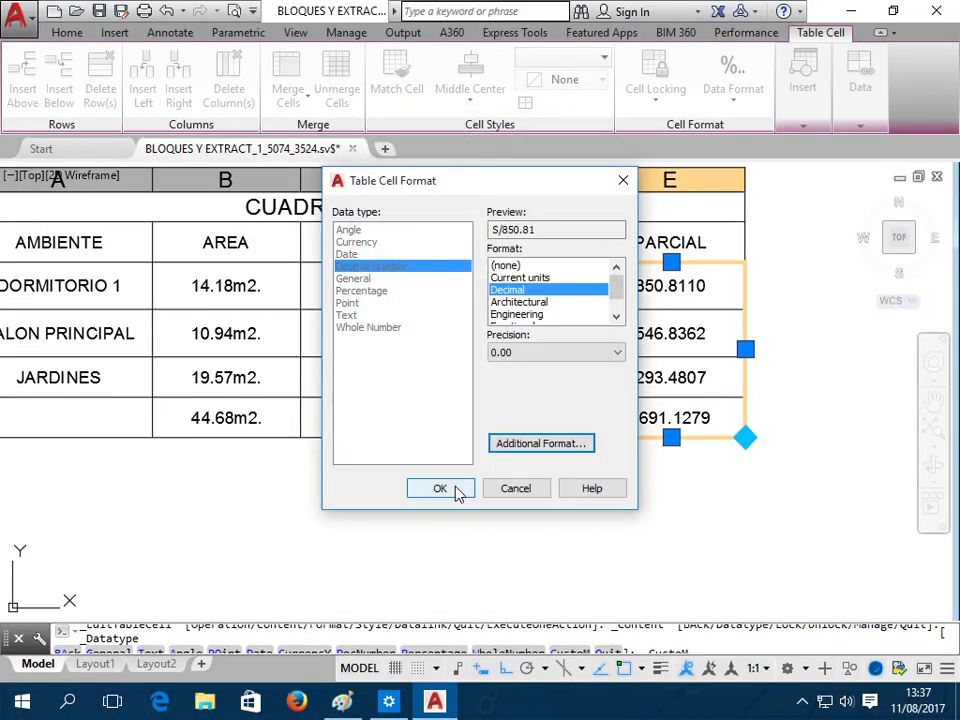
click(448, 490)
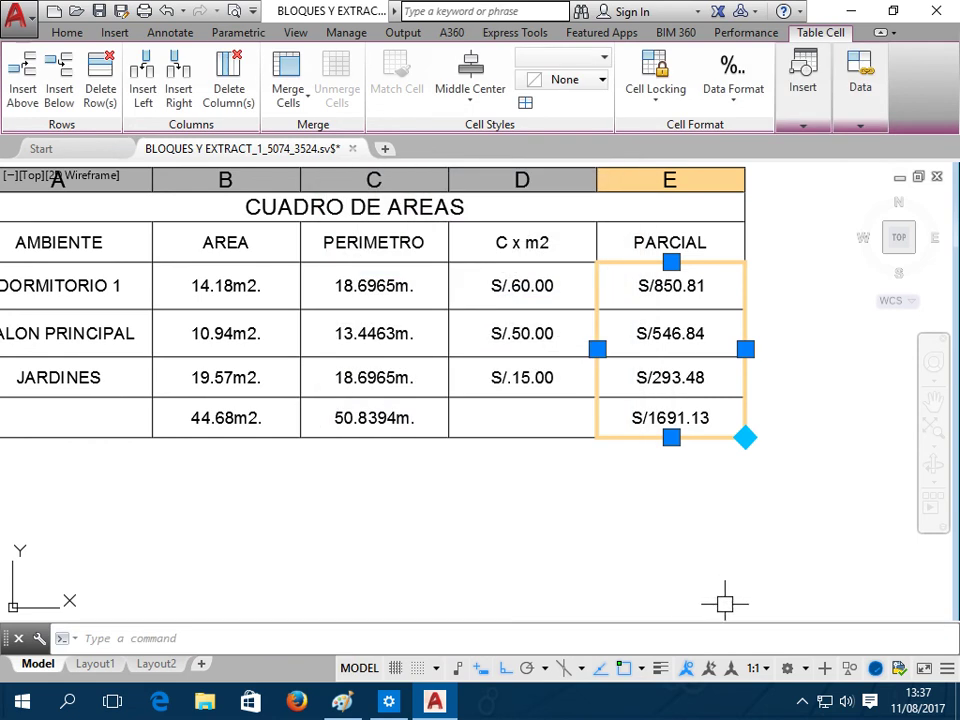